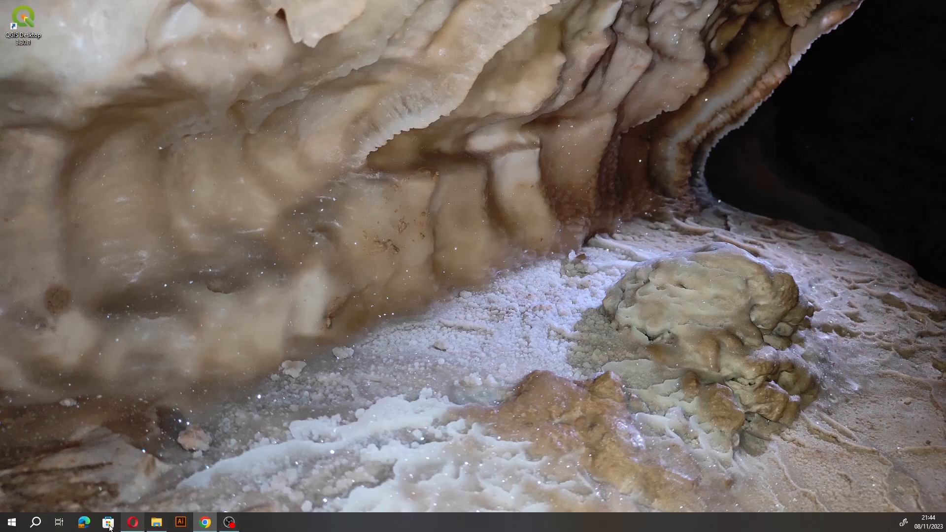
Open the Opera browser, search the web for qgis and open the French QGIS download page.
{"action": "left_click", "coordinate": [133, 524]}
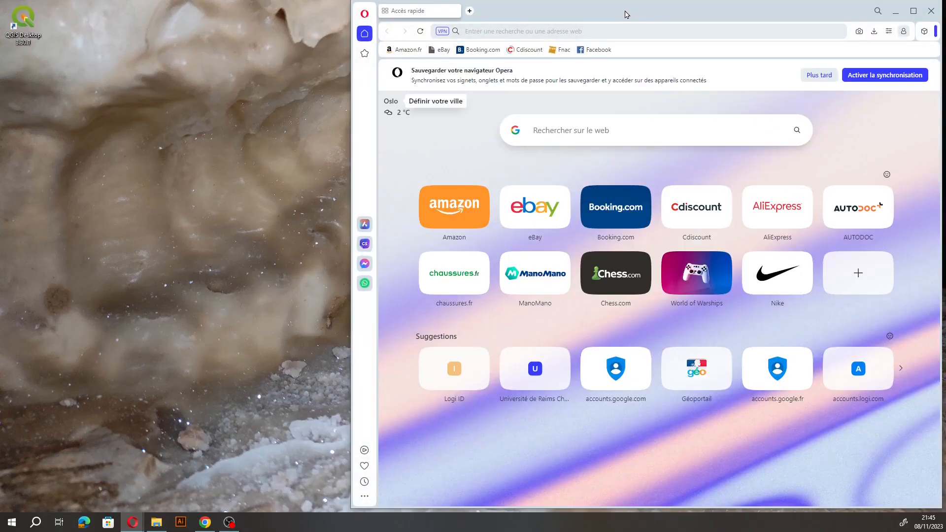
{"action": "left_click_drag", "start_coordinate": [629, 17], "coordinate": [537, 1]}
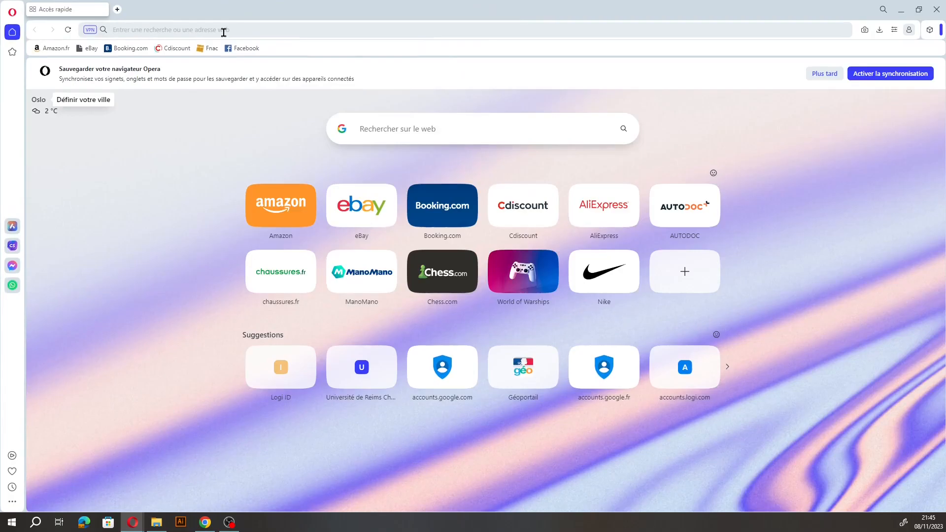
{"action": "type", "text": "qgis"}
{"action": "key", "text": "Return"}
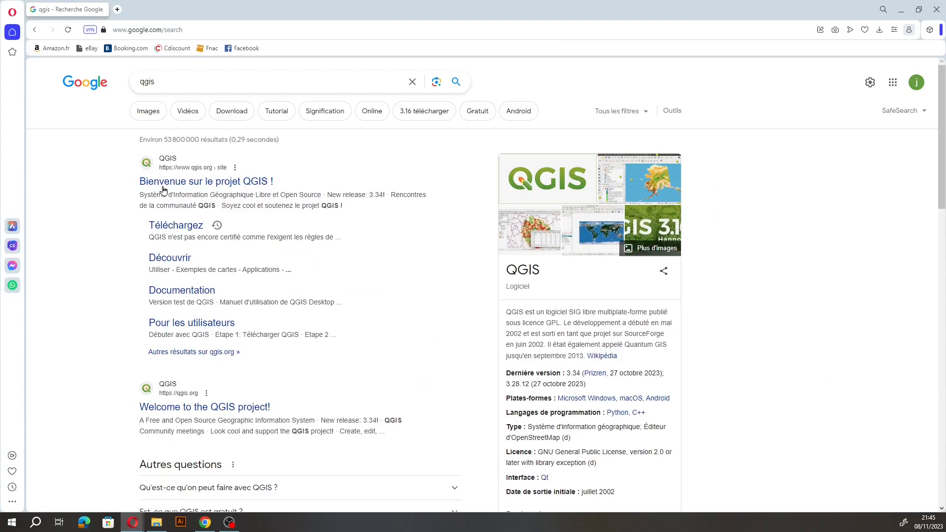
{"action": "left_click", "coordinate": [165, 224]}
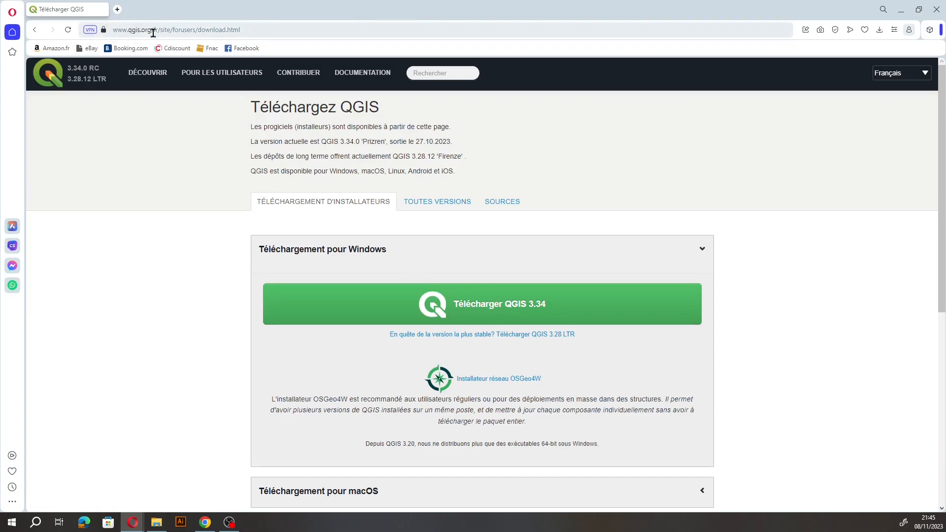
{"action": "left_click_drag", "start_coordinate": [157, 31], "coordinate": [288, 37]}
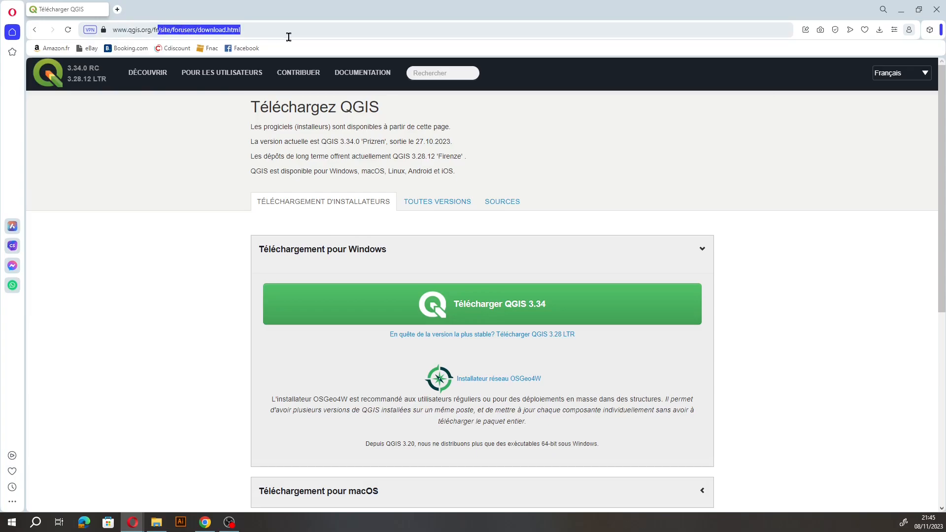
{"action": "key", "text": "BackSpace"}
{"action": "key", "text": "Return"}
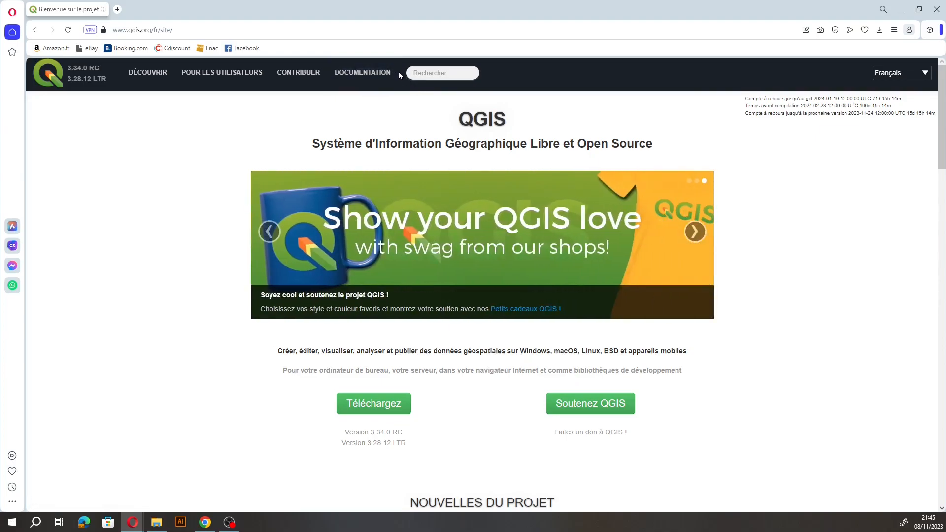
{"action": "left_click", "coordinate": [938, 9]}
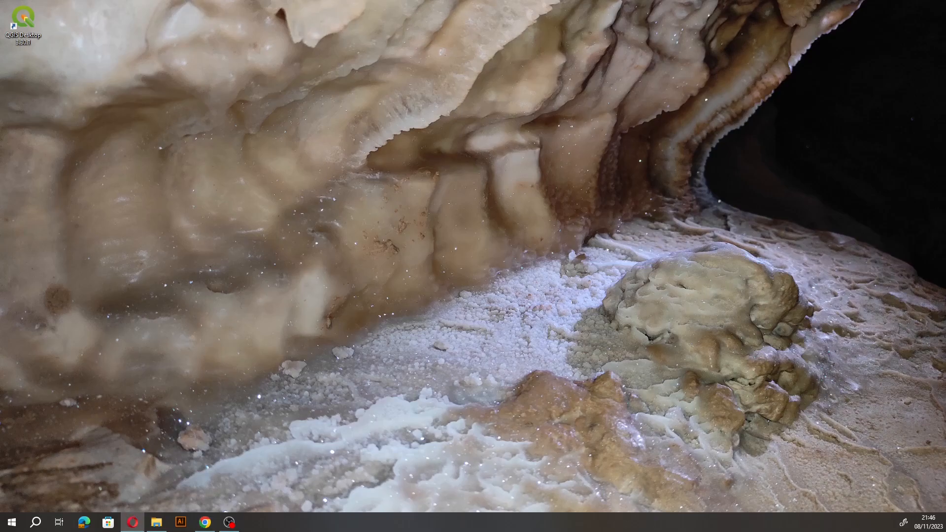
Maximise the Géoportail map window and set the first coordinate reference system to Lambert 93.
{"action": "left_click_drag", "start_coordinate": [945, 69], "coordinate": [607, 1]}
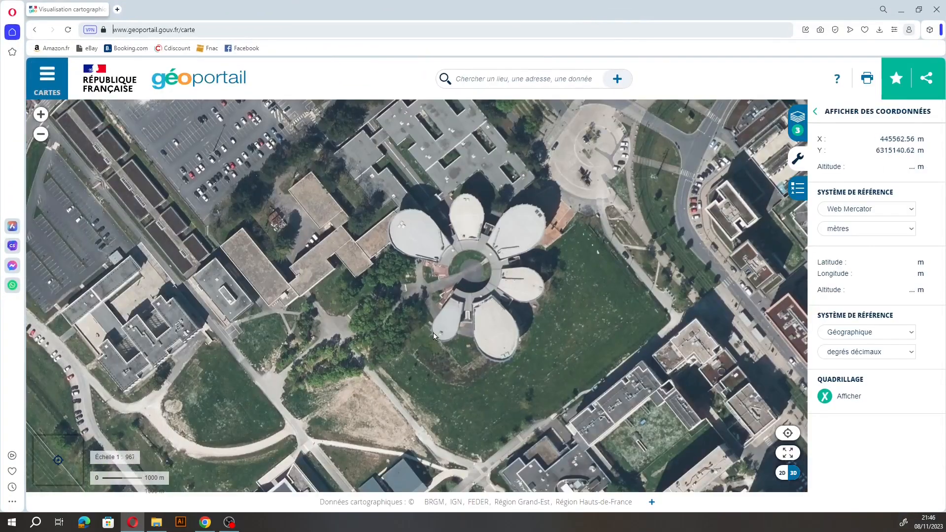
{"action": "left_click", "coordinate": [849, 210]}
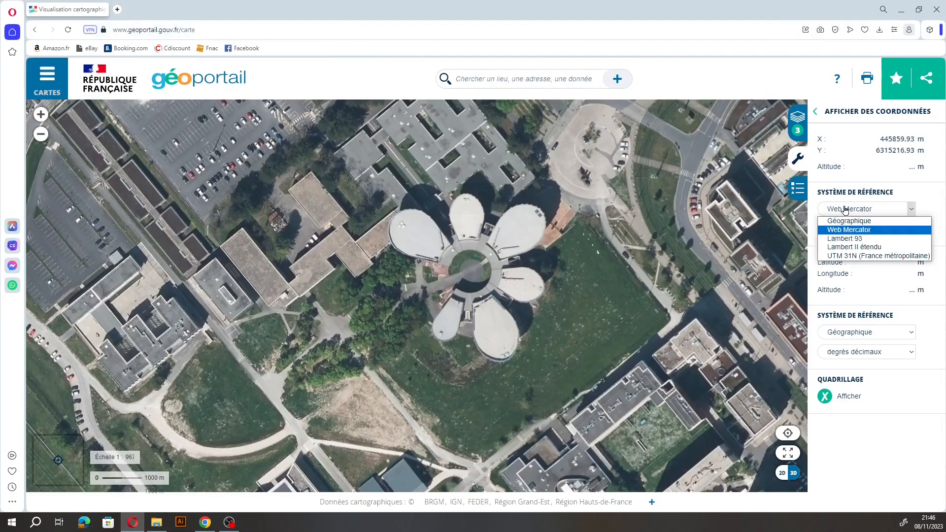
{"action": "left_click", "coordinate": [846, 238]}
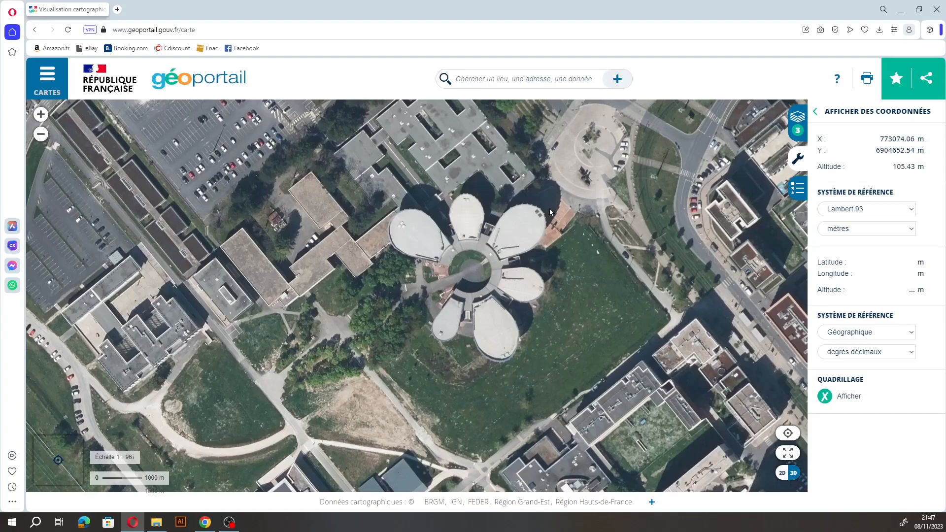
Annotate the map with two point markers, one in the centre of the petal-shaped building and one on the round plaza, without descriptions.
{"action": "left_click_drag", "start_coordinate": [575, 198], "coordinate": [532, 249]}
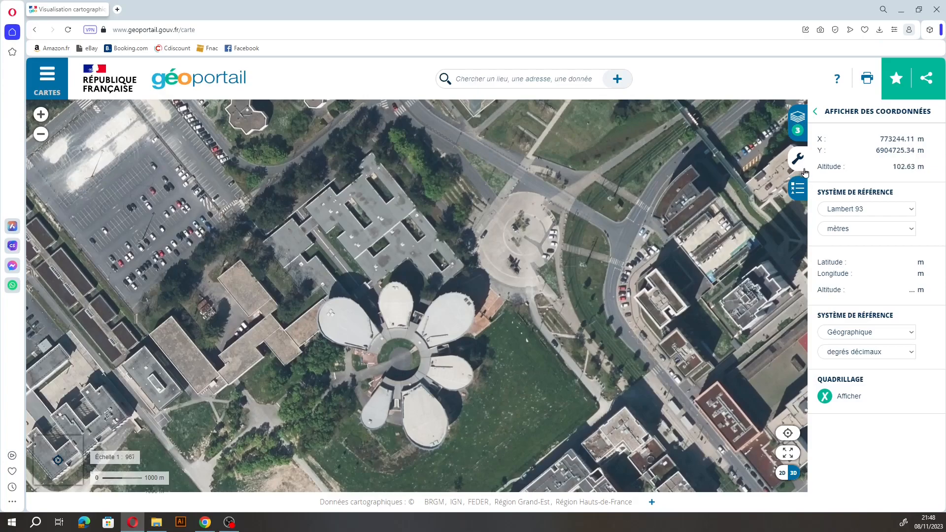
{"action": "left_click", "coordinate": [799, 190]}
{"action": "left_click", "coordinate": [785, 126]}
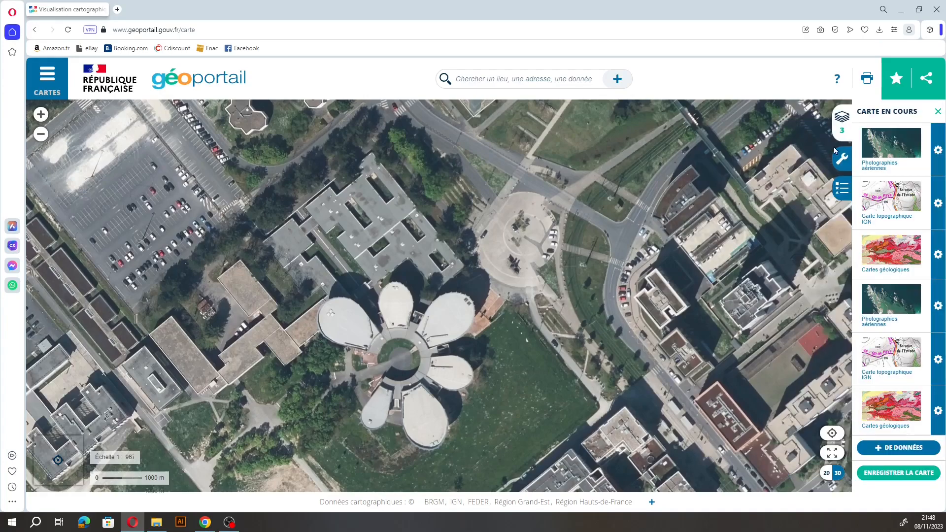
{"action": "left_click", "coordinate": [842, 158]}
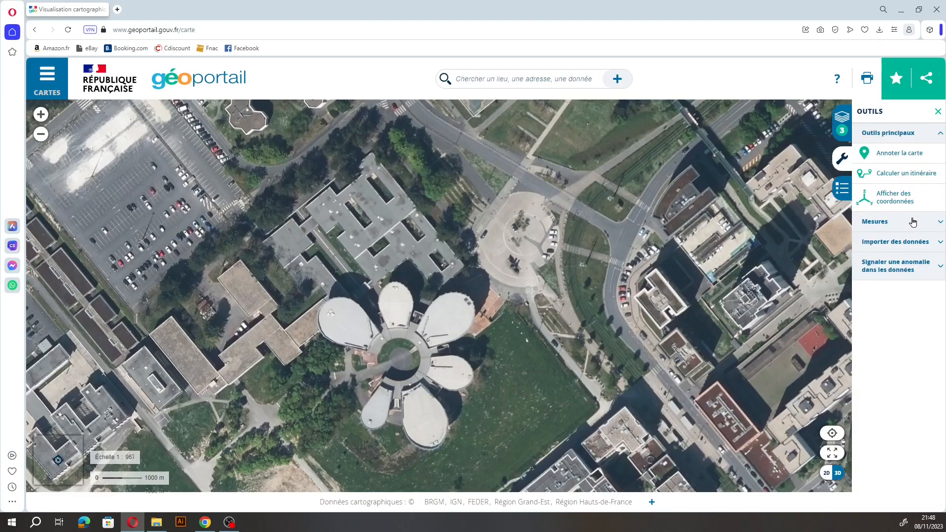
{"action": "left_click", "coordinate": [911, 155]}
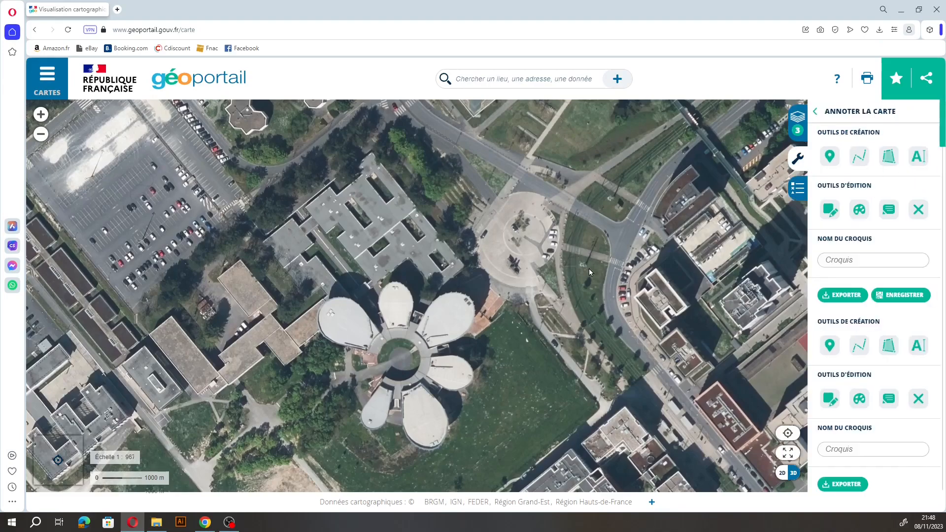
{"action": "left_click", "coordinate": [830, 157]}
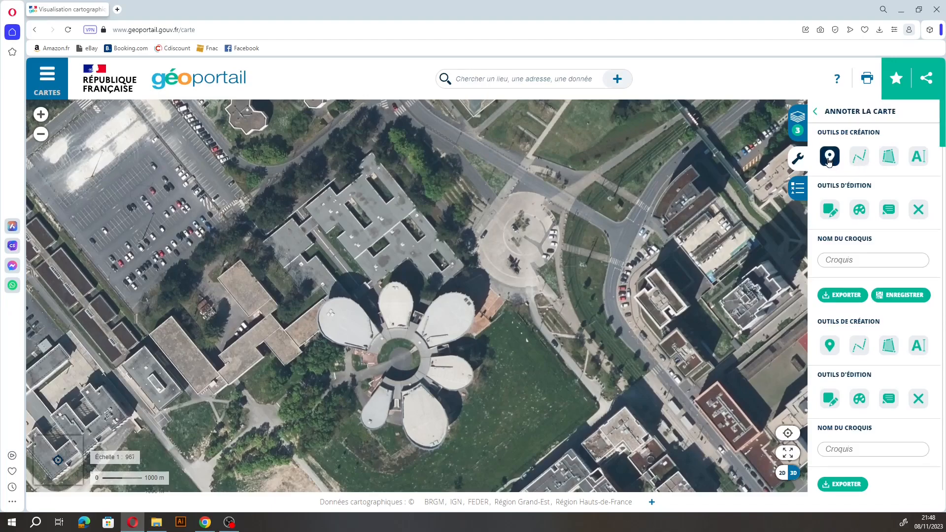
{"action": "left_click", "coordinate": [400, 360]}
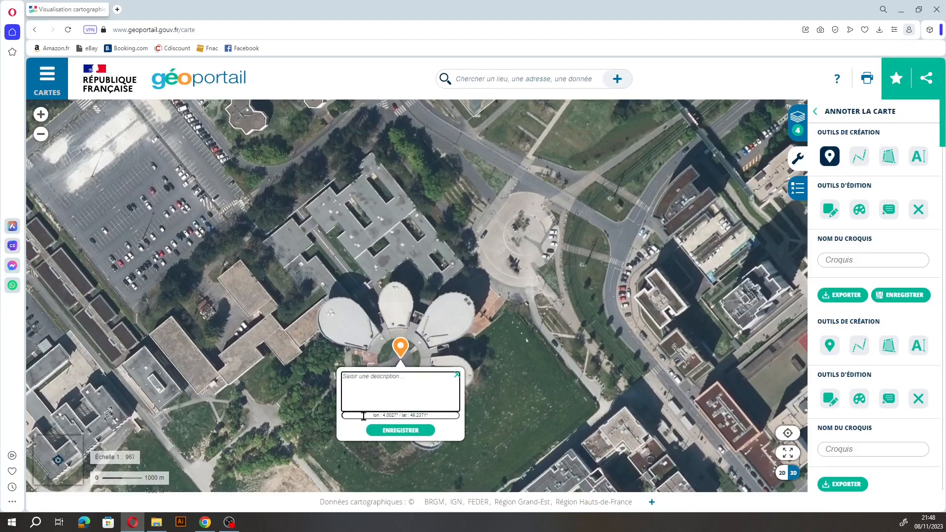
{"action": "left_click", "coordinate": [422, 429]}
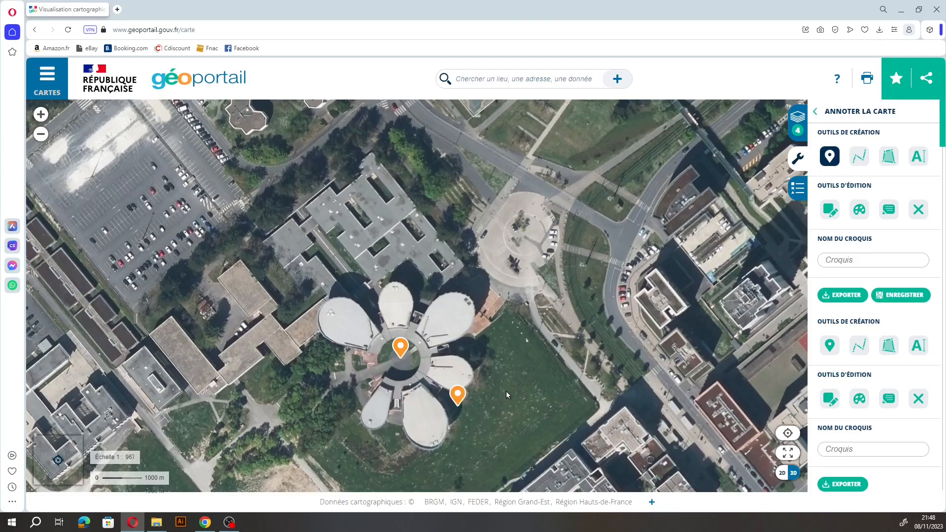
{"action": "left_click", "coordinate": [527, 233]}
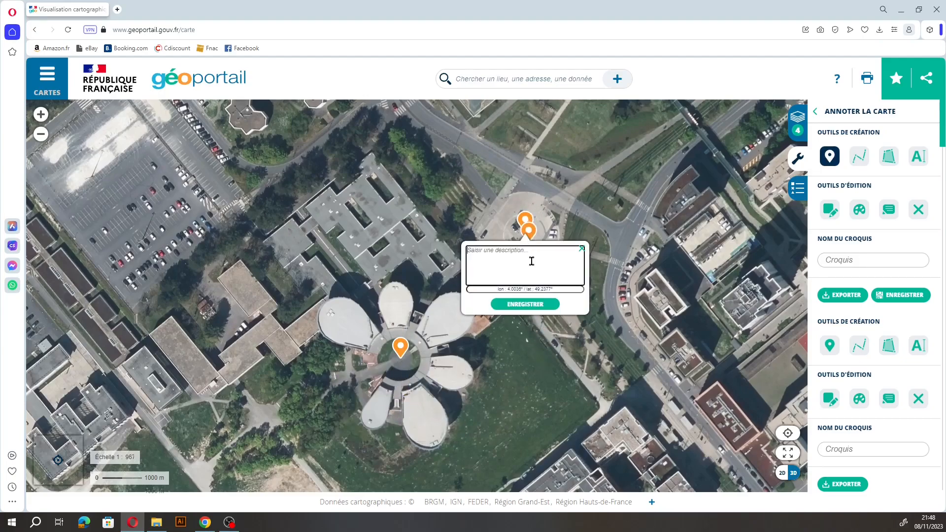
{"action": "left_click", "coordinate": [501, 303]}
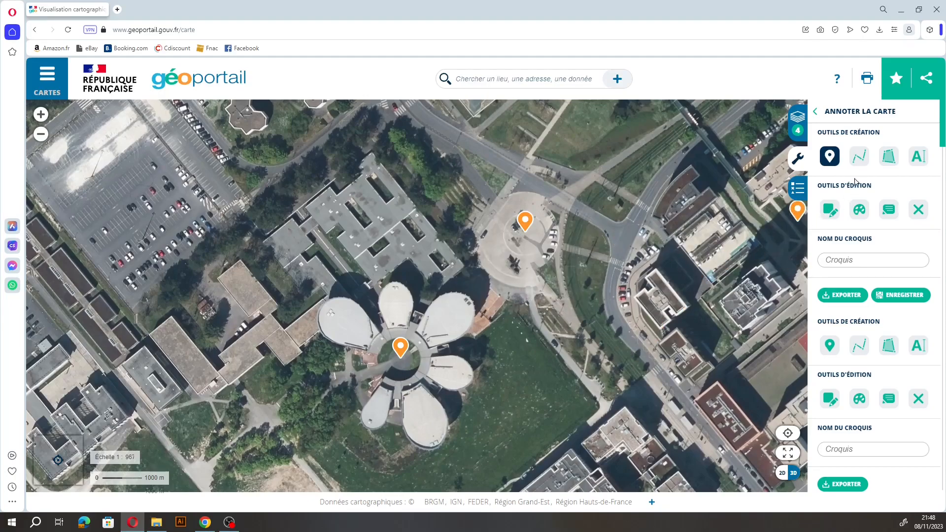
Draw an annotation line about 99 m long beside the curved road east of the plaza and save it without a description.
{"action": "left_click", "coordinate": [859, 156]}
{"action": "left_click", "coordinate": [589, 235]}
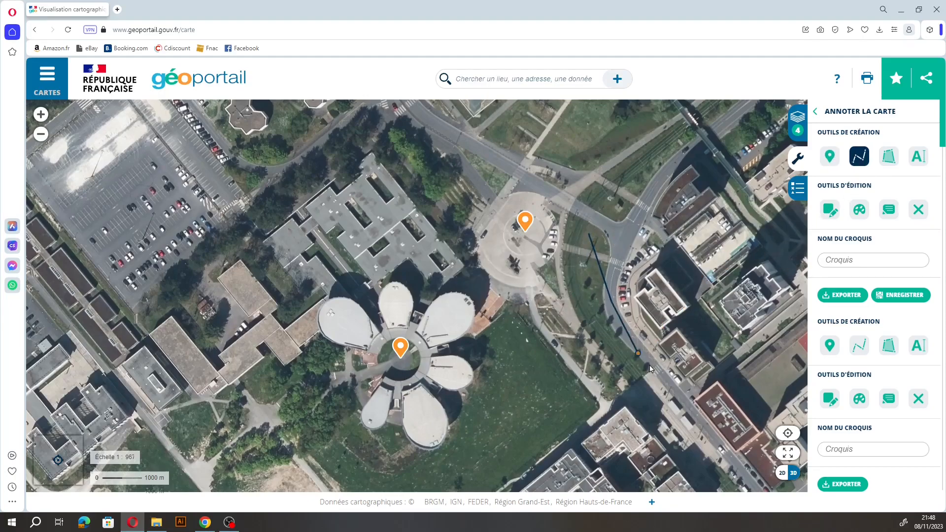
{"action": "right_click", "coordinate": [669, 362]}
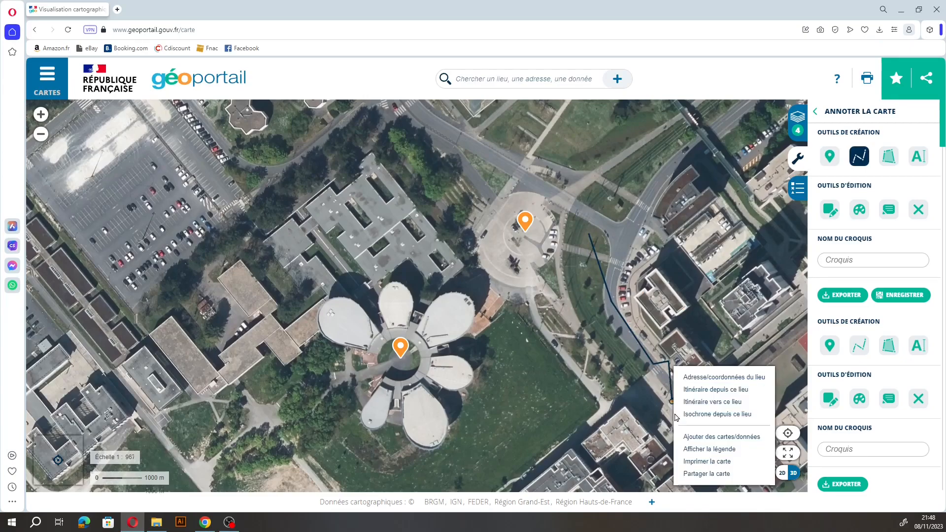
{"action": "left_click", "coordinate": [668, 380]}
{"action": "double_click", "coordinate": [669, 381]}
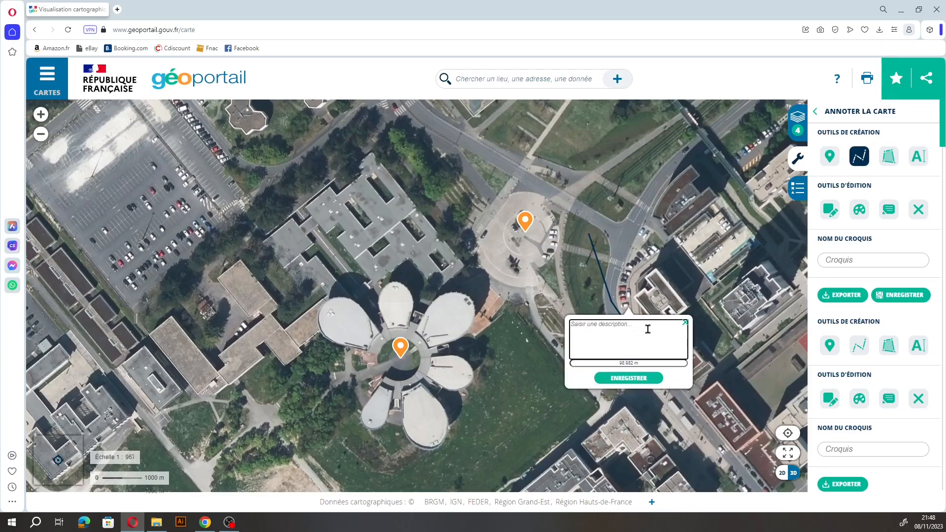
{"action": "left_click", "coordinate": [625, 379]}
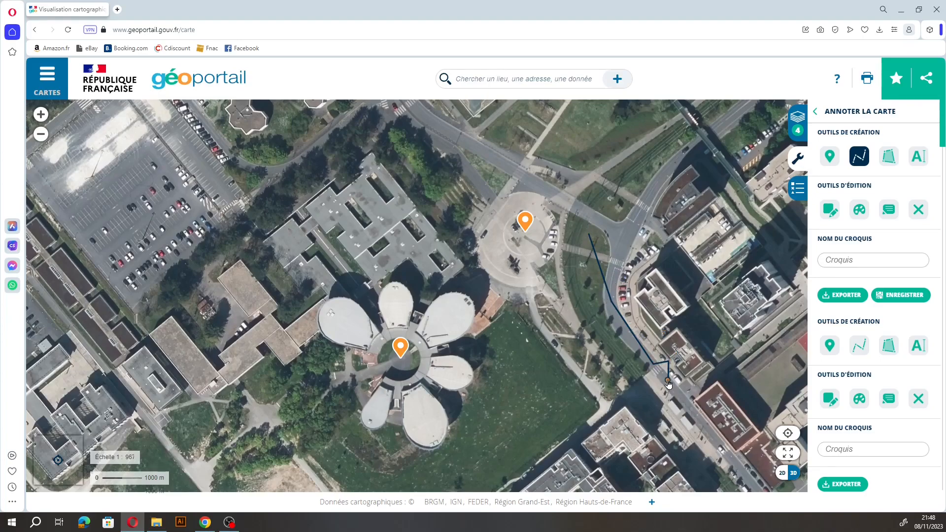
Draw an annotation polygon of about 377 m² around the building's northern petal and save it without a description.
{"action": "left_click", "coordinate": [895, 158]}
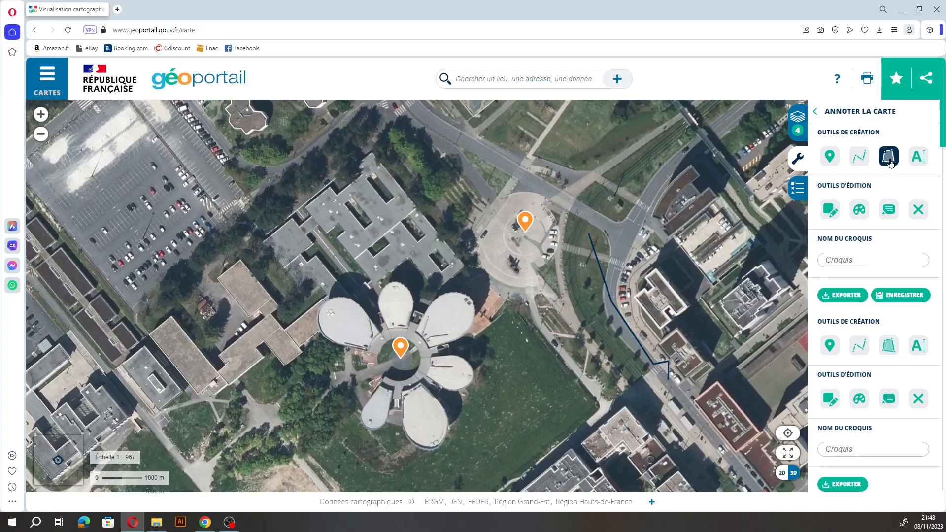
{"action": "left_click", "coordinate": [409, 327]}
{"action": "left_click", "coordinate": [413, 301]}
{"action": "left_click", "coordinate": [405, 286]}
{"action": "left_click", "coordinate": [396, 281]}
{"action": "left_click", "coordinate": [387, 286]}
{"action": "left_click", "coordinate": [378, 299]}
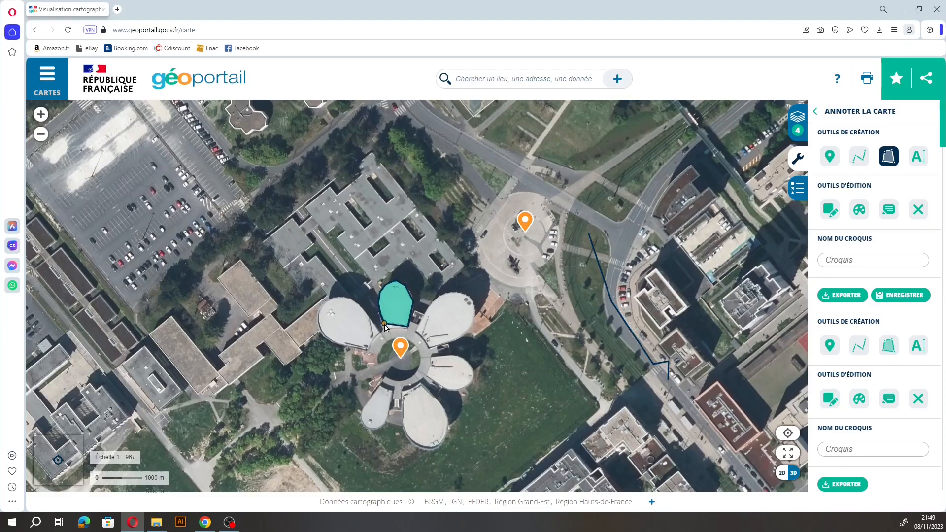
{"action": "left_click", "coordinate": [386, 327]}
{"action": "double_click", "coordinate": [397, 327]}
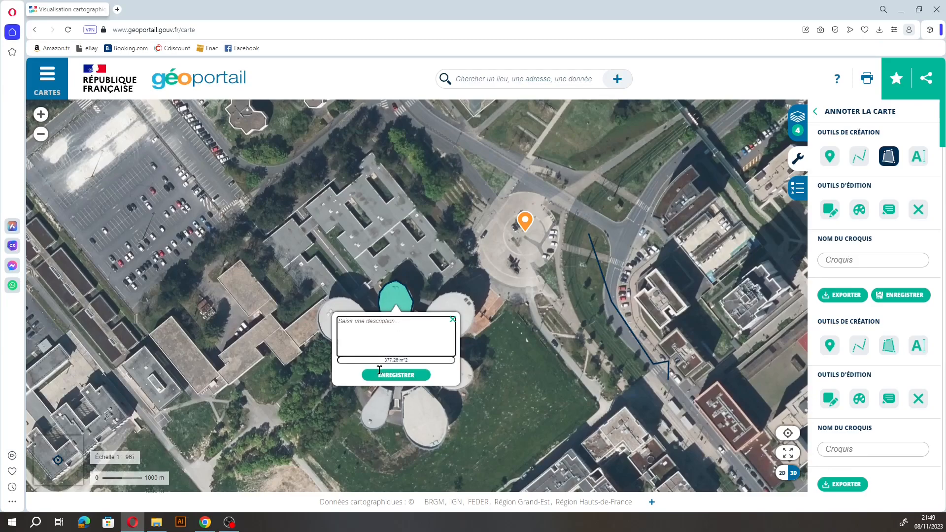
{"action": "left_click", "coordinate": [394, 376]}
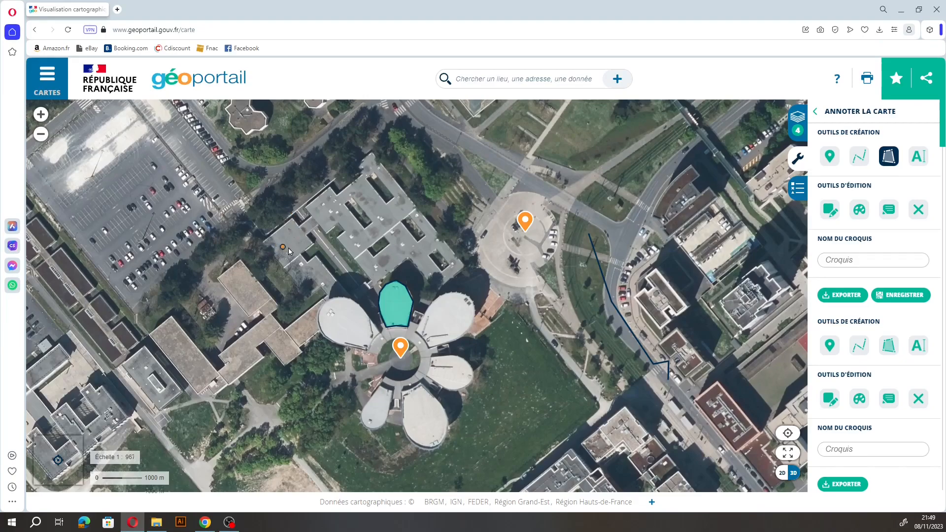
Switch from the browser to QGIS Desktop and widen the Explorateur and Couches panels.
{"action": "left_click", "coordinate": [900, 17]}
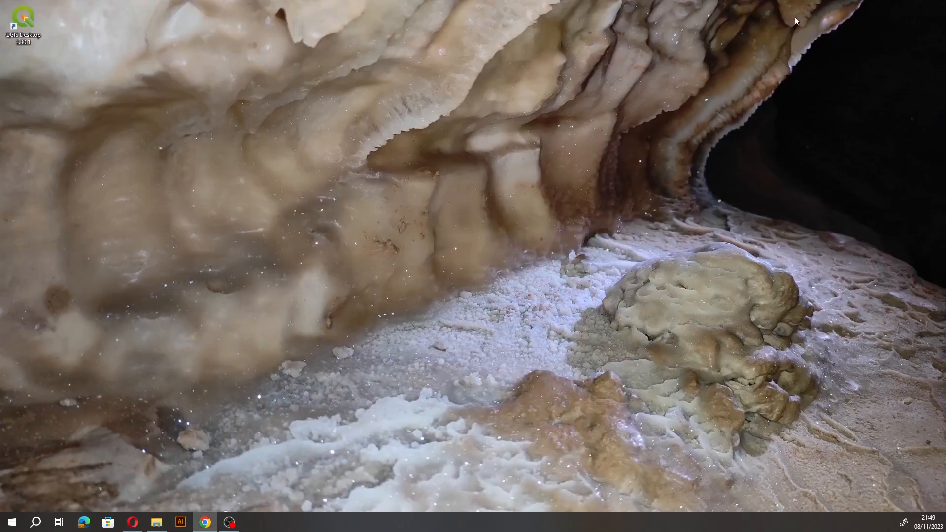
{"action": "double_click", "coordinate": [20, 22]}
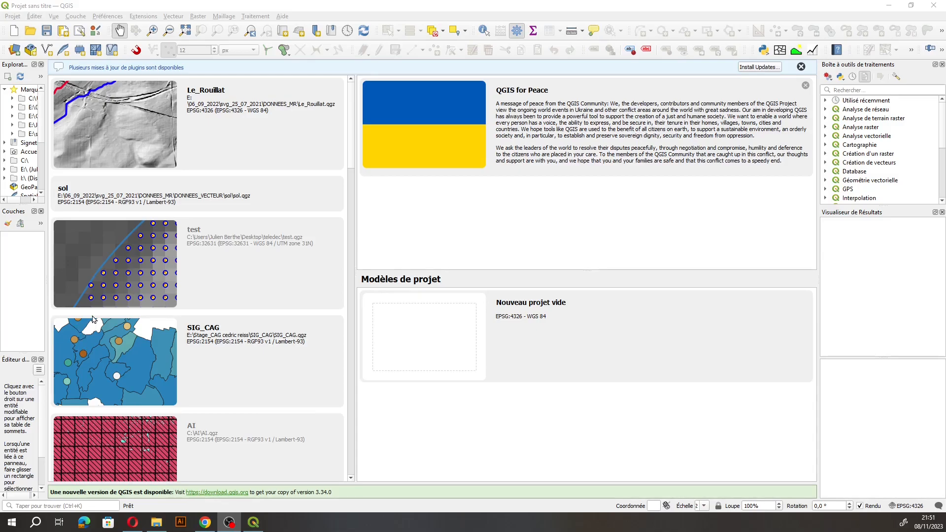
{"action": "left_click_drag", "start_coordinate": [47, 222], "coordinate": [164, 217]}
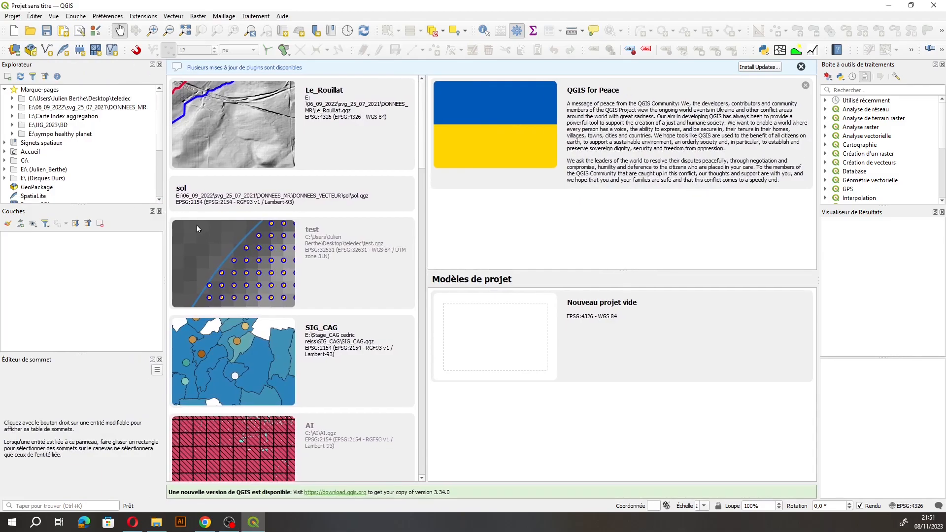
Remove all five folder bookmarks under Marque-pages in the Explorateur.
{"action": "right_click", "coordinate": [41, 101]}
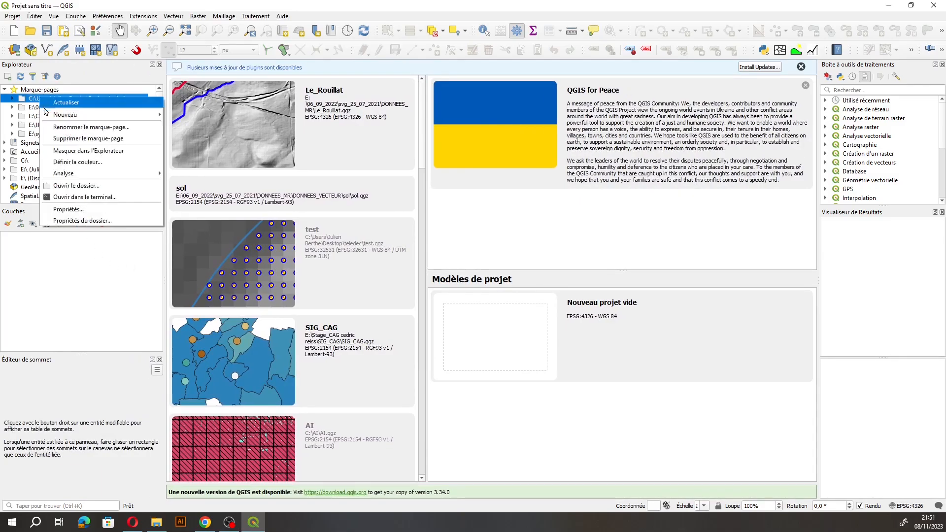
{"action": "left_click", "coordinate": [100, 152]}
{"action": "right_click", "coordinate": [52, 97]}
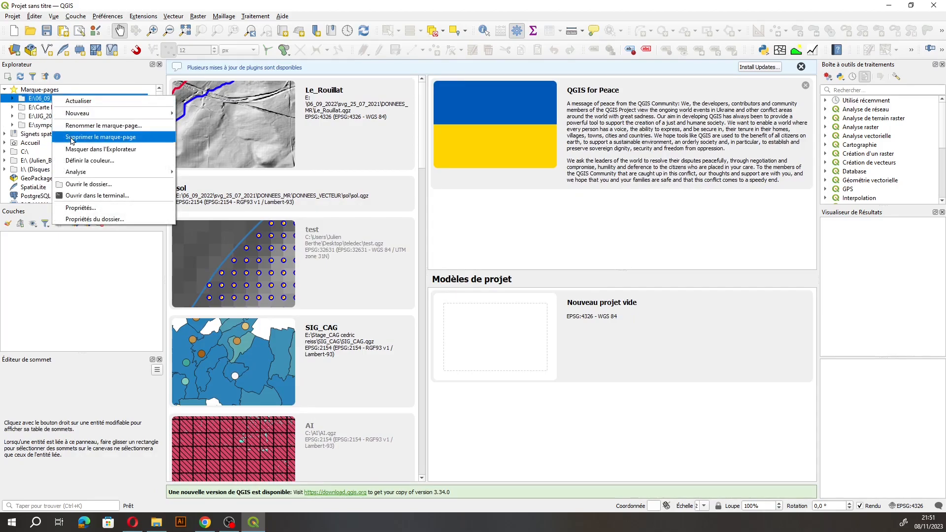
{"action": "left_click", "coordinate": [71, 137]}
{"action": "right_click", "coordinate": [52, 98]}
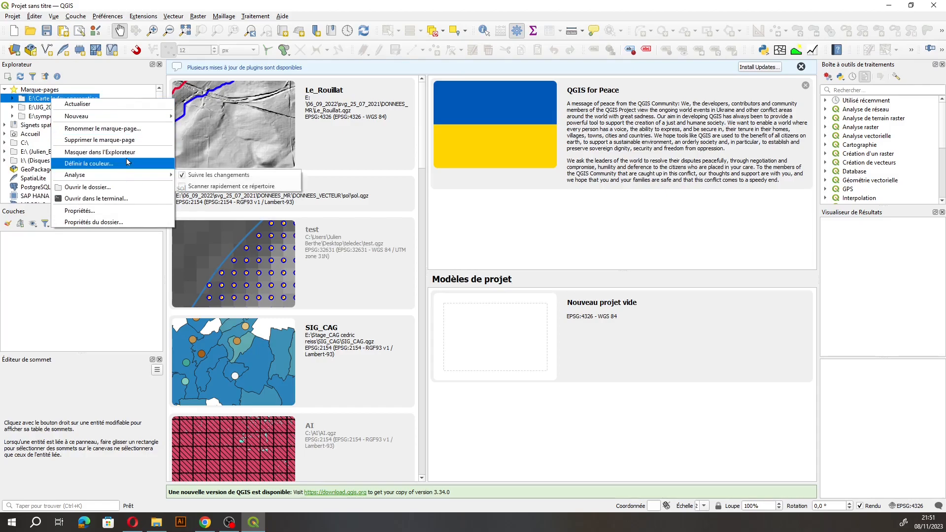
{"action": "left_click", "coordinate": [125, 140]}
{"action": "right_click", "coordinate": [55, 99]}
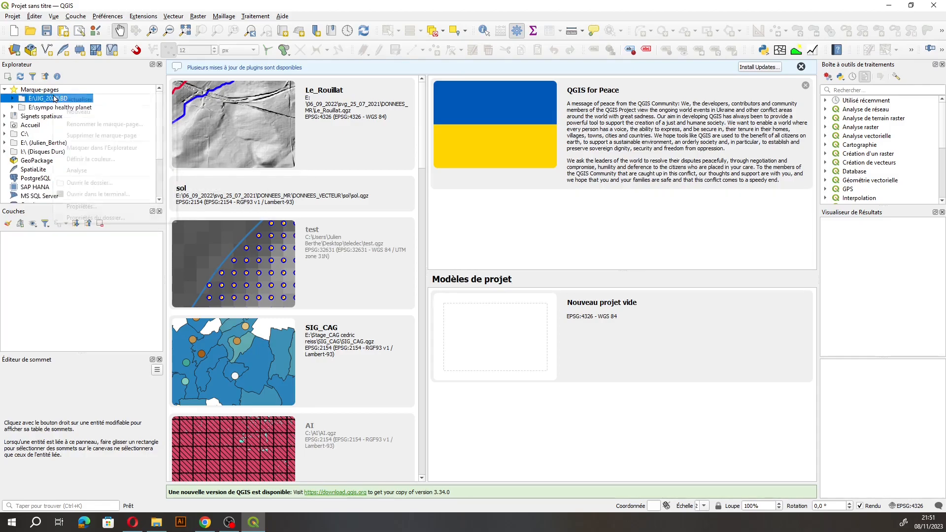
{"action": "left_click", "coordinate": [111, 140]}
{"action": "right_click", "coordinate": [58, 98]}
{"action": "left_click", "coordinate": [115, 138]}
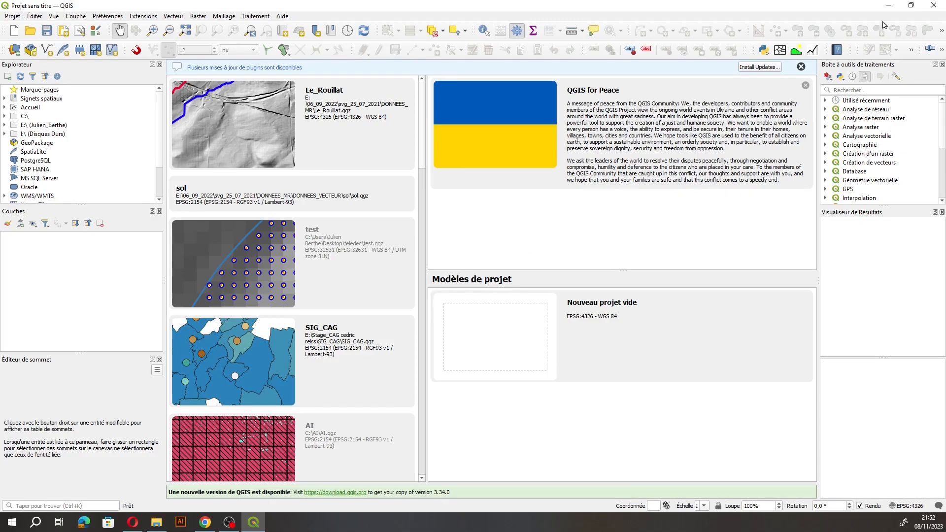
Minimise QGIS, switch to the Opera browser, search the web for "data gouv" and open the Catalogue des données result.
{"action": "left_click", "coordinate": [888, 5]}
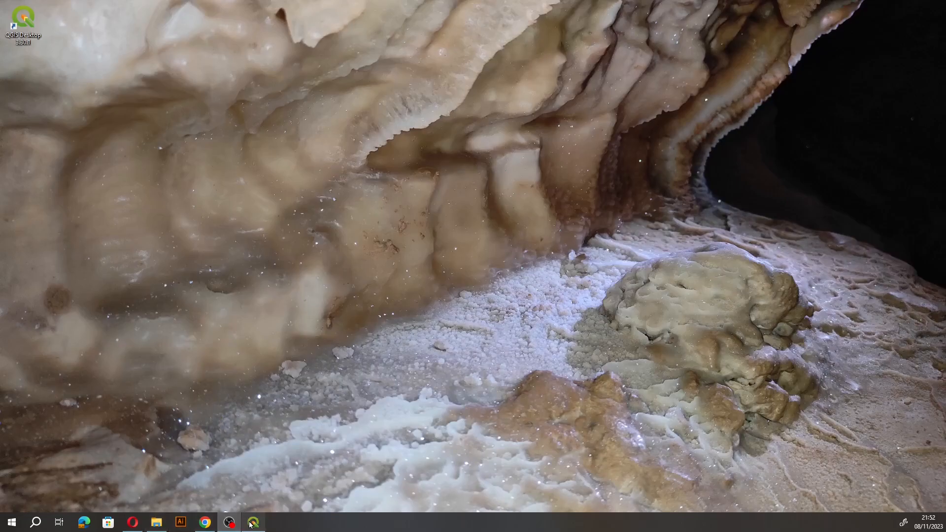
{"action": "mouse_move", "coordinate": [204, 523]}
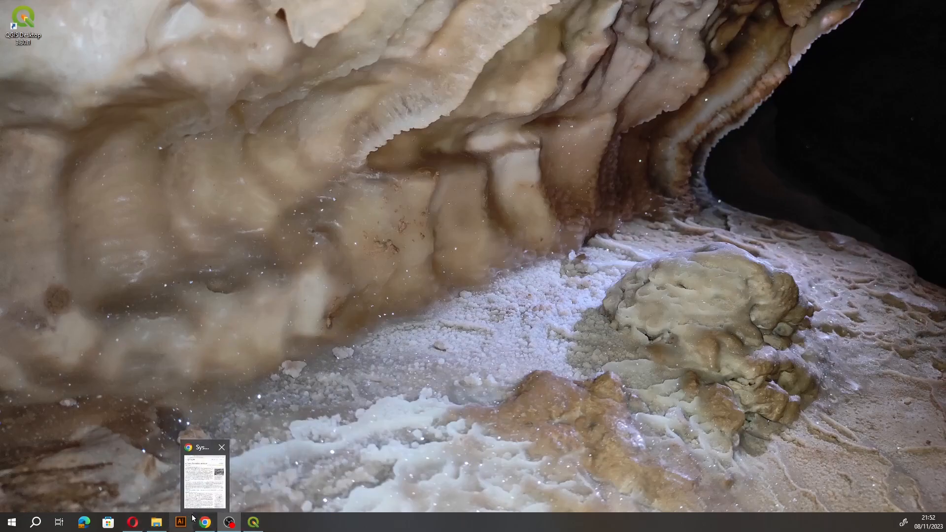
{"action": "left_click", "coordinate": [132, 526]}
{"action": "left_click", "coordinate": [116, 12]}
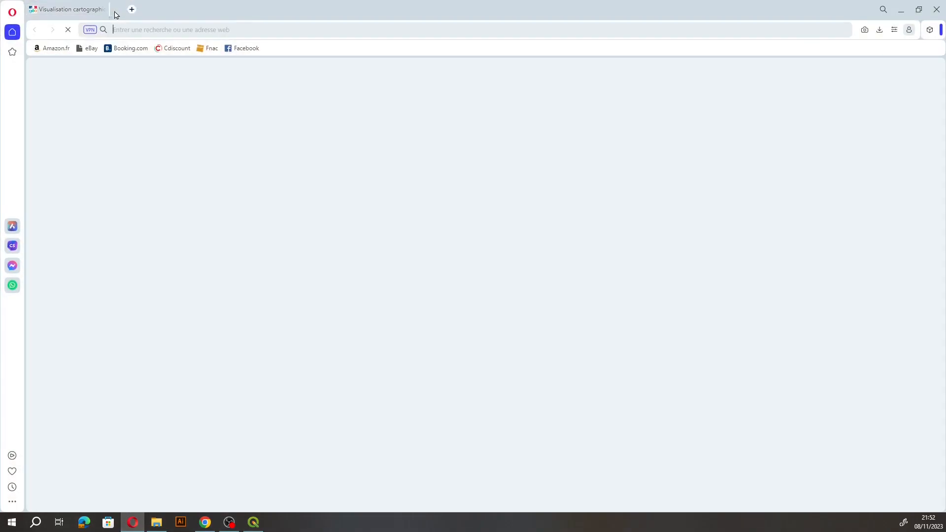
{"action": "type", "text": "data gouv"}
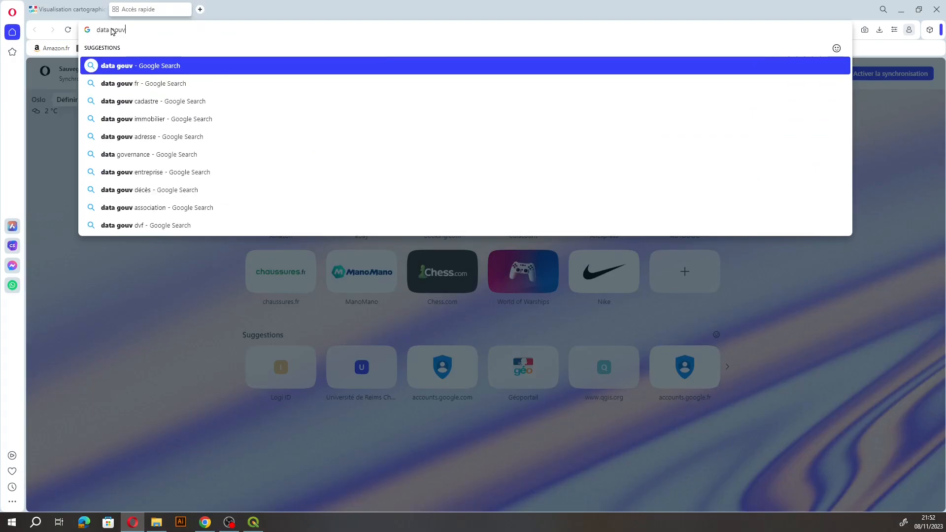
{"action": "key", "text": "Return"}
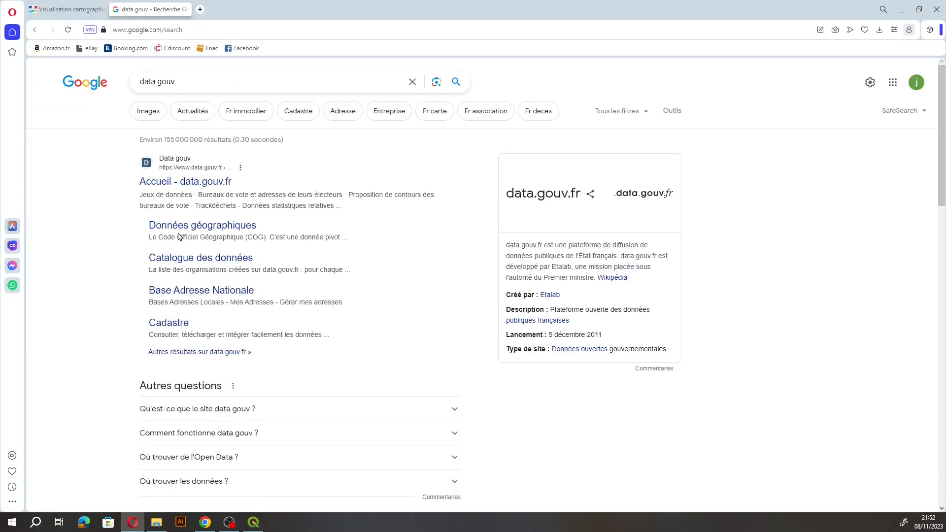
{"action": "left_click", "coordinate": [234, 259]}
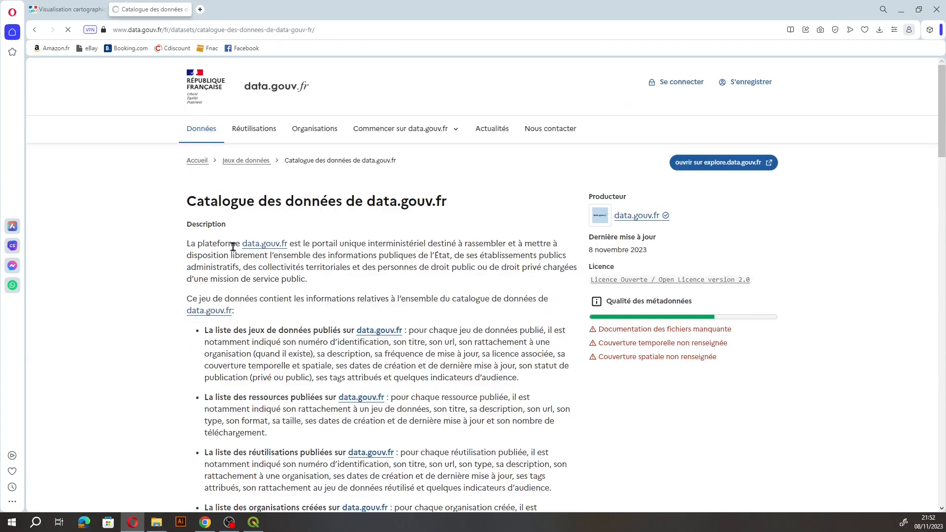
Look over the data.gouv.fr catalogue page and search the site's jeux de données for "communes".
{"action": "scroll", "coordinate": [400, 229], "scroll_direction": "down", "scroll_amount": 10}
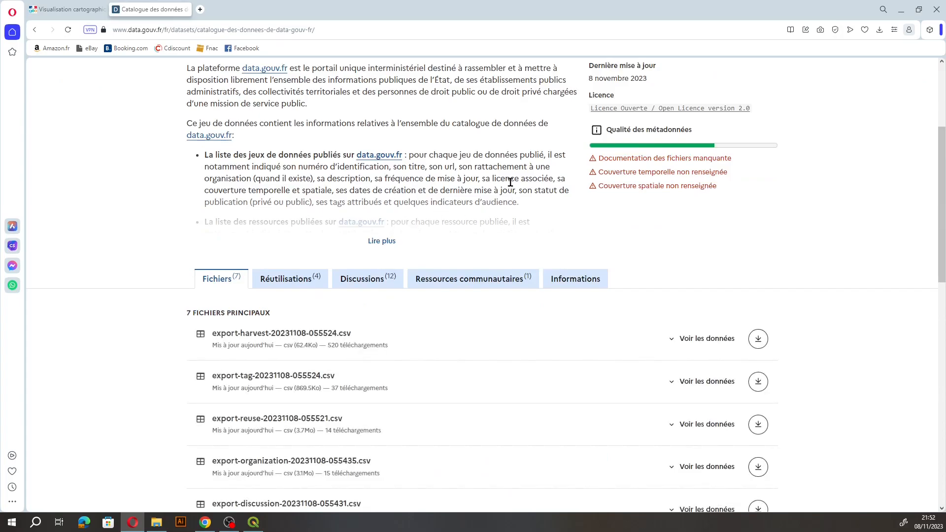
{"action": "scroll", "coordinate": [526, 190], "scroll_direction": "up", "scroll_amount": 15}
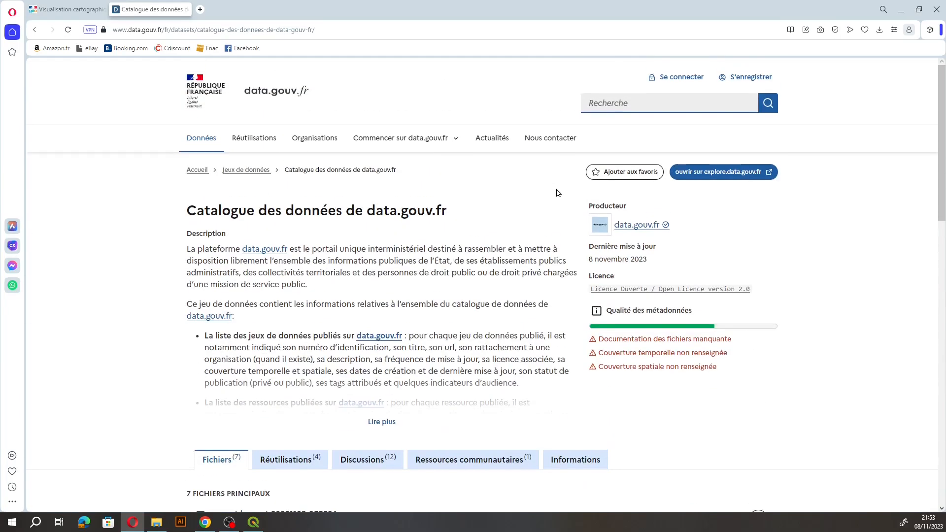
{"action": "scroll", "coordinate": [352, 301], "scroll_direction": "down", "scroll_amount": 3}
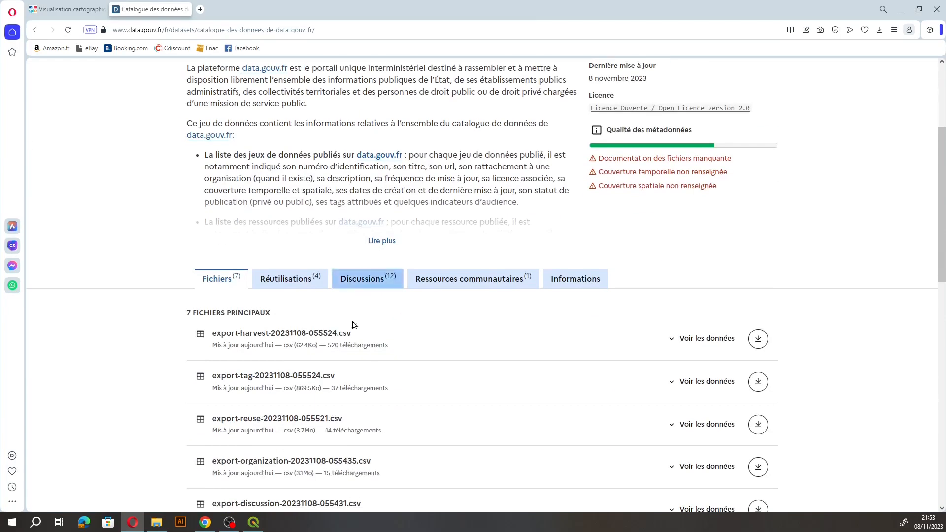
{"action": "scroll", "coordinate": [477, 295], "scroll_direction": "up", "scroll_amount": 3}
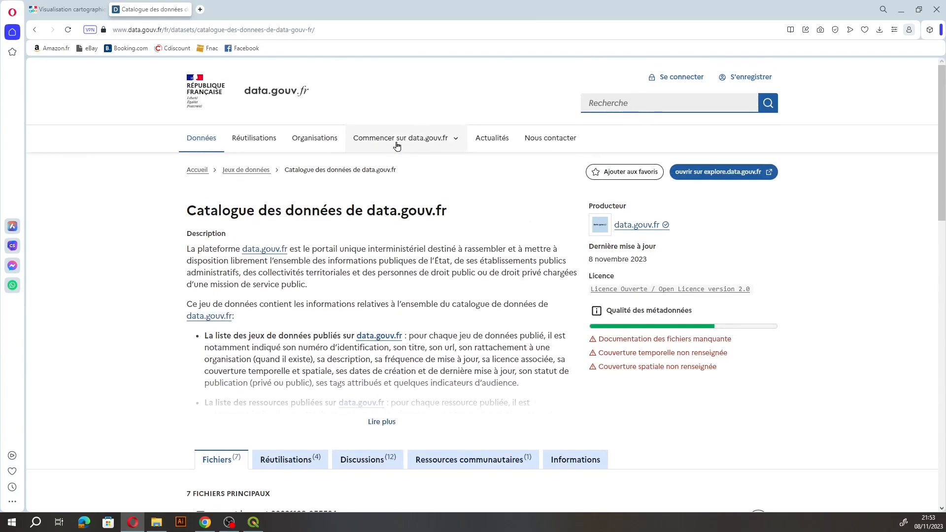
{"action": "left_click", "coordinate": [611, 105]}
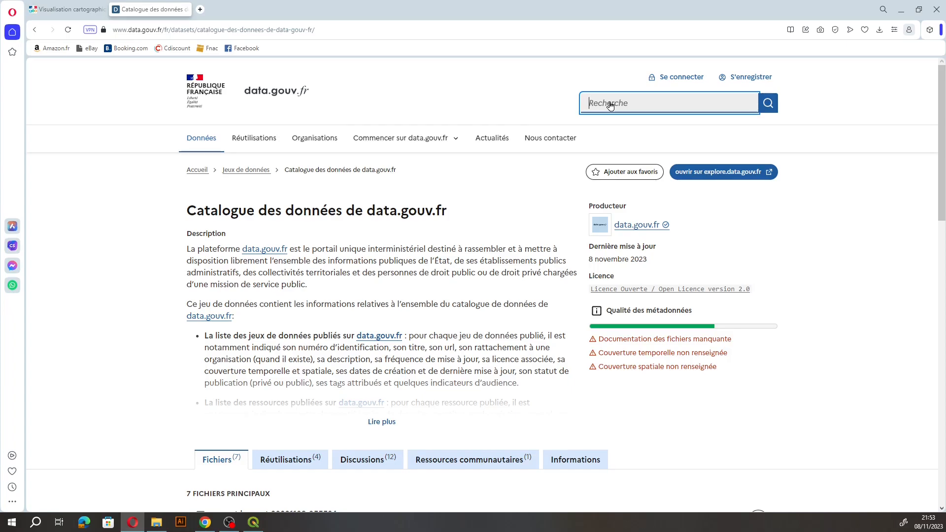
{"action": "type", "text": "communes"}
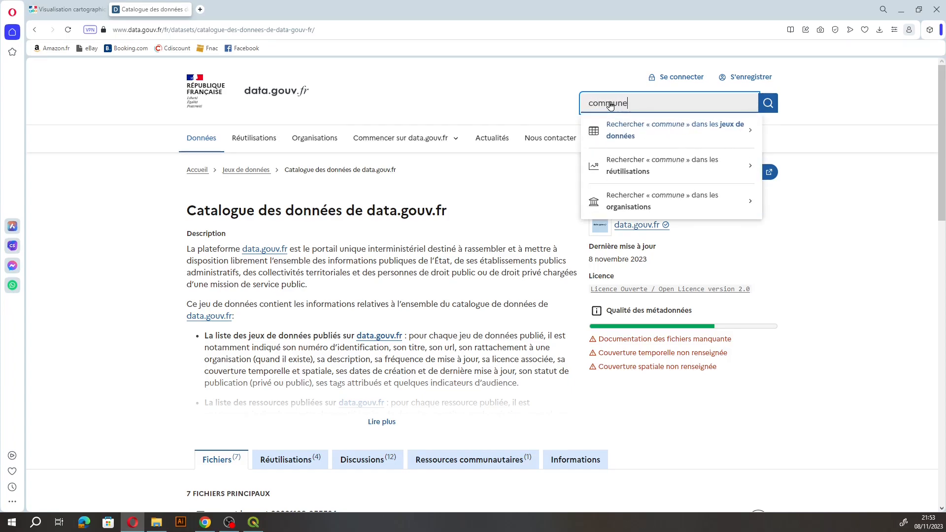
{"action": "left_click", "coordinate": [624, 120]}
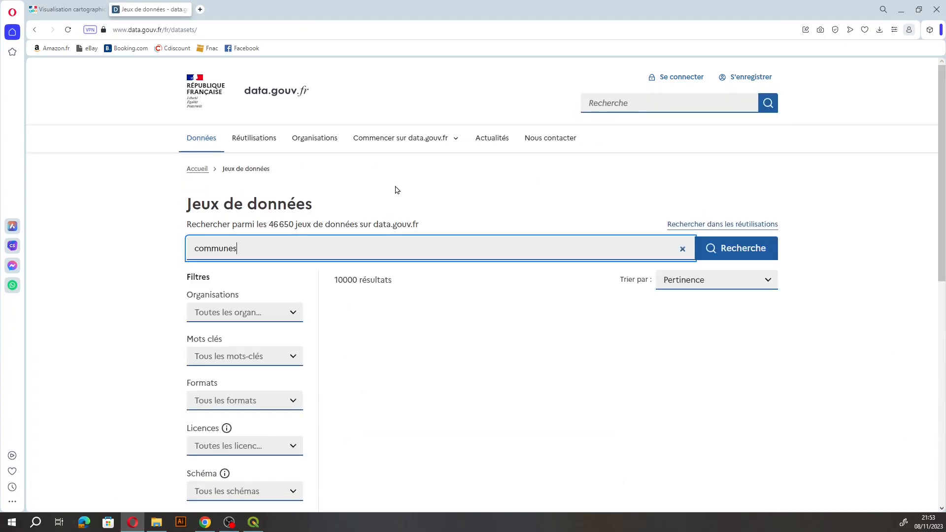
Browse the dataset results and refine the search to "communes shapefile".
{"action": "scroll", "coordinate": [416, 204], "scroll_direction": "down", "scroll_amount": 4}
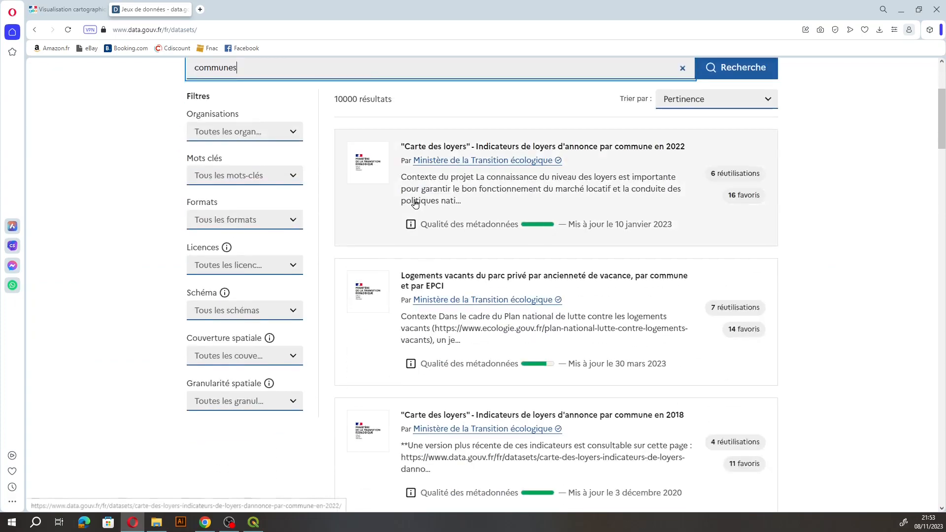
{"action": "scroll", "coordinate": [415, 204], "scroll_direction": "down", "scroll_amount": 3}
{"action": "scroll", "coordinate": [416, 203], "scroll_direction": "down", "scroll_amount": 7}
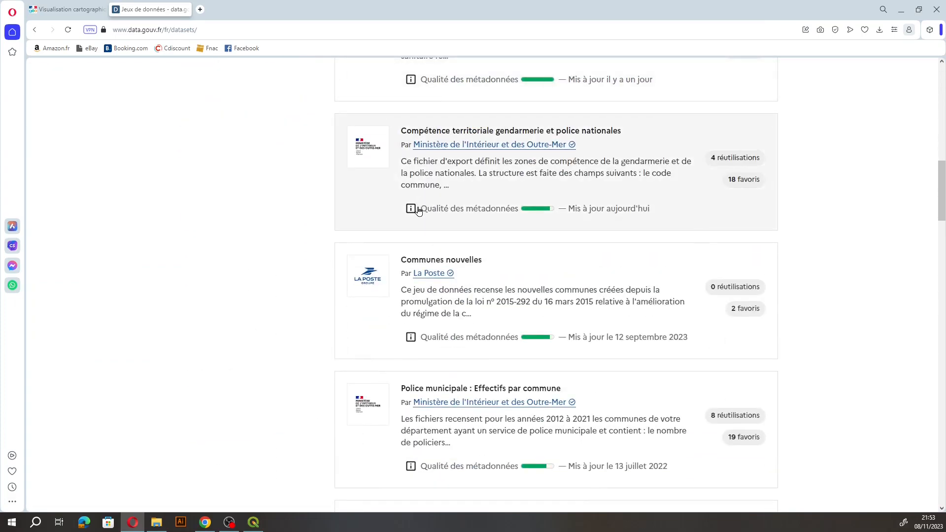
{"action": "scroll", "coordinate": [436, 205], "scroll_direction": "up", "scroll_amount": 15}
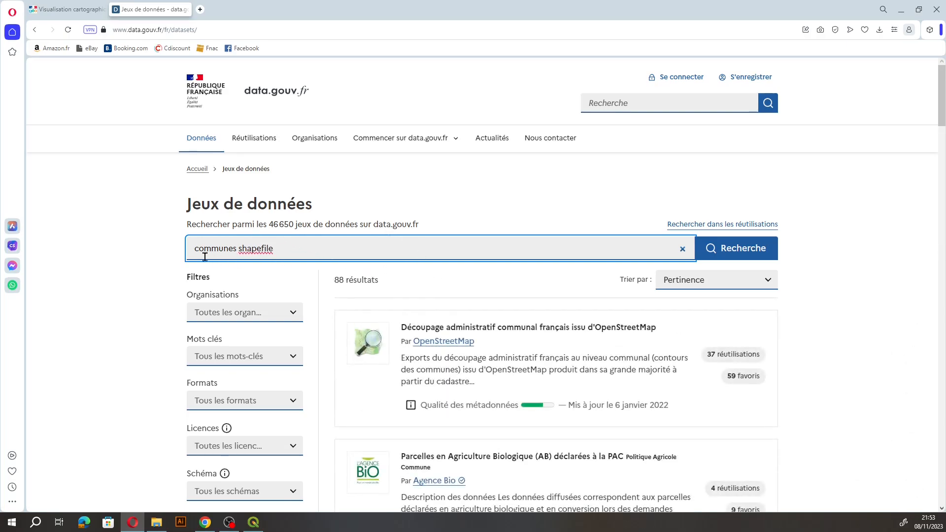
{"action": "left_click_drag", "start_coordinate": [195, 248], "coordinate": [240, 248]}
{"action": "left_click", "coordinate": [458, 279]}
{"action": "left_click_drag", "start_coordinate": [513, 15], "coordinate": [490, 3]}
{"action": "left_click", "coordinate": [254, 522]}
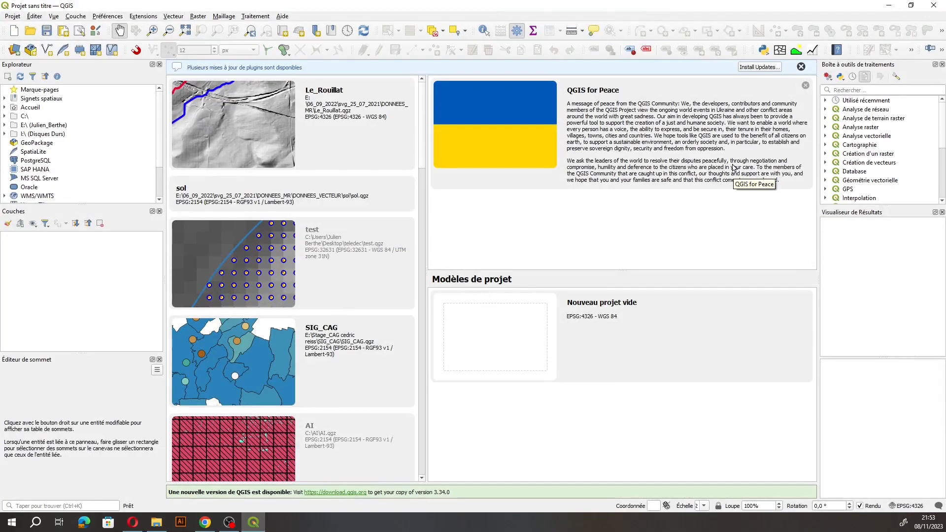
{"action": "left_click", "coordinate": [889, 5]}
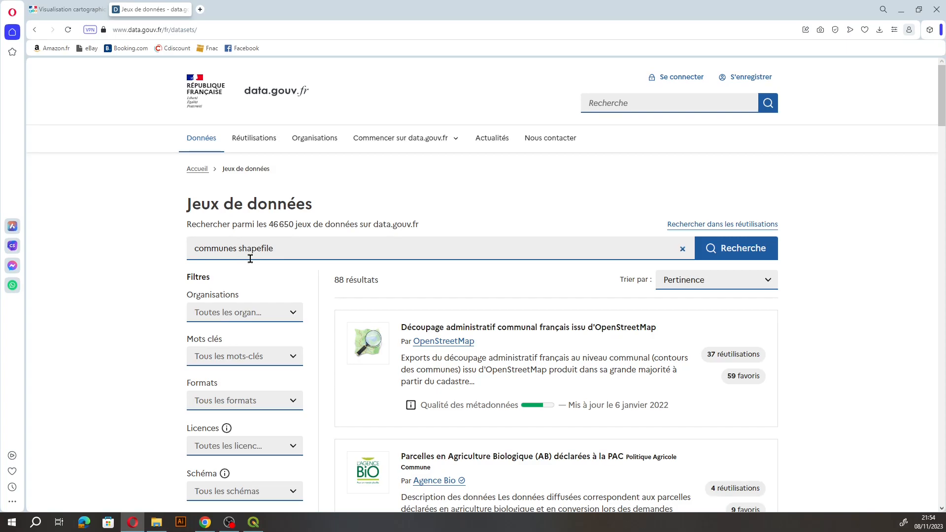
Open the dataset "Découpage administratif communal français issu d'OpenStreetMap" and download its file "Export simple du 1er janvier 2022".
{"action": "left_click", "coordinate": [428, 328]}
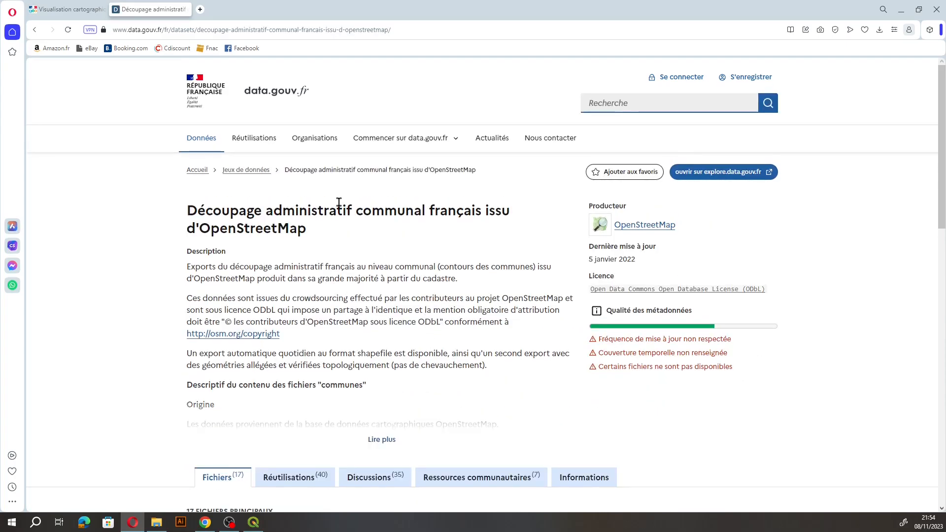
{"action": "scroll", "coordinate": [505, 279], "scroll_direction": "down", "scroll_amount": 20}
{"action": "scroll", "coordinate": [505, 280], "scroll_direction": "up", "scroll_amount": 3}
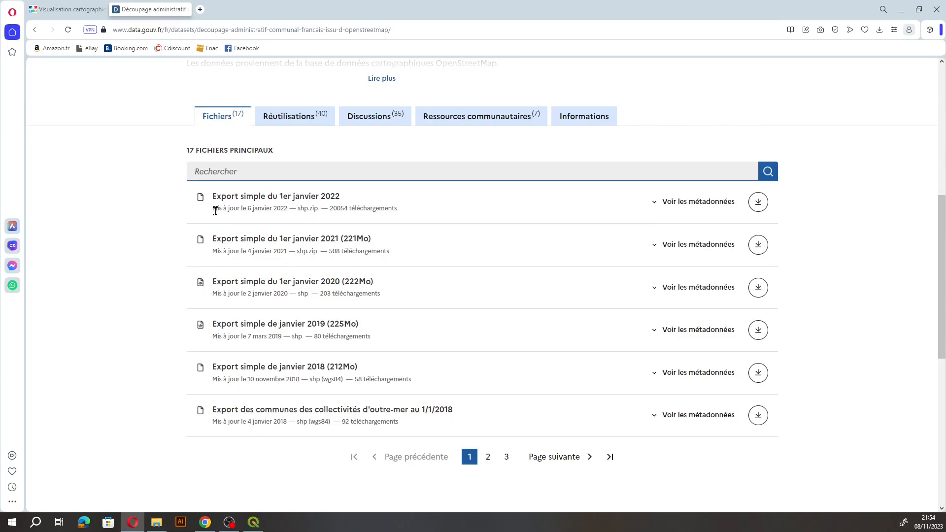
{"action": "left_click_drag", "start_coordinate": [300, 210], "coordinate": [319, 210]}
{"action": "left_click", "coordinate": [331, 212]}
{"action": "left_click_drag", "start_coordinate": [275, 196], "coordinate": [364, 205]}
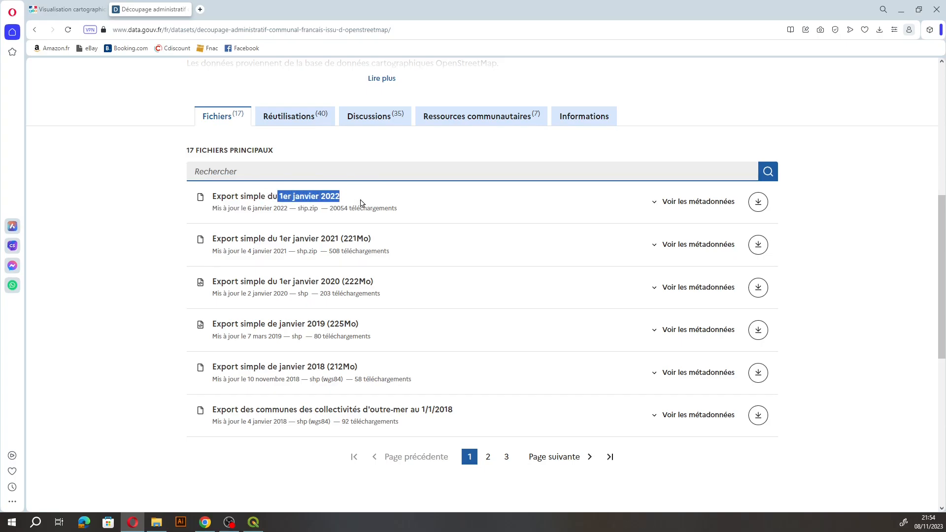
{"action": "left_click", "coordinate": [758, 203]}
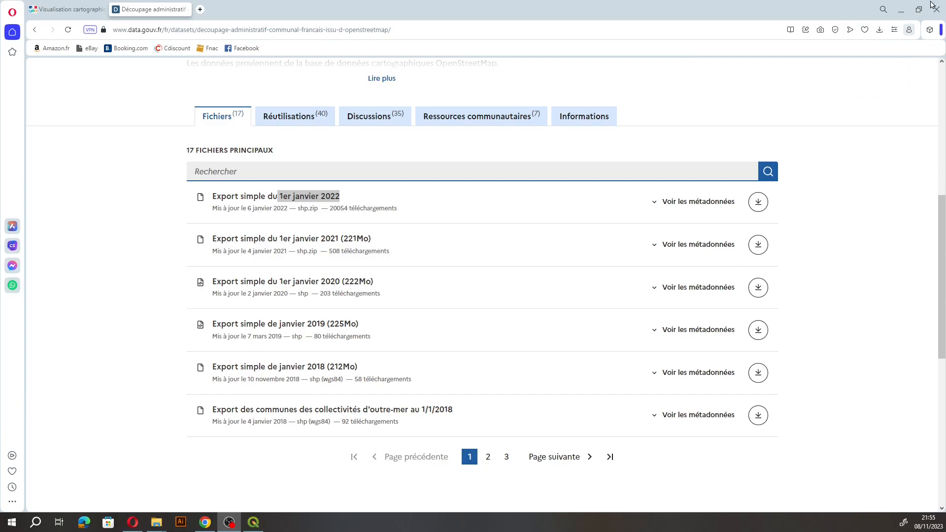
Minimise the browser and place the communes-20220101-shp.zip archive in the upper area of the desktop.
{"action": "left_click", "coordinate": [901, 11]}
{"action": "left_click_drag", "start_coordinate": [141, 42], "coordinate": [205, 120]}
{"action": "left_click_drag", "start_coordinate": [169, 84], "coordinate": [216, 35]}
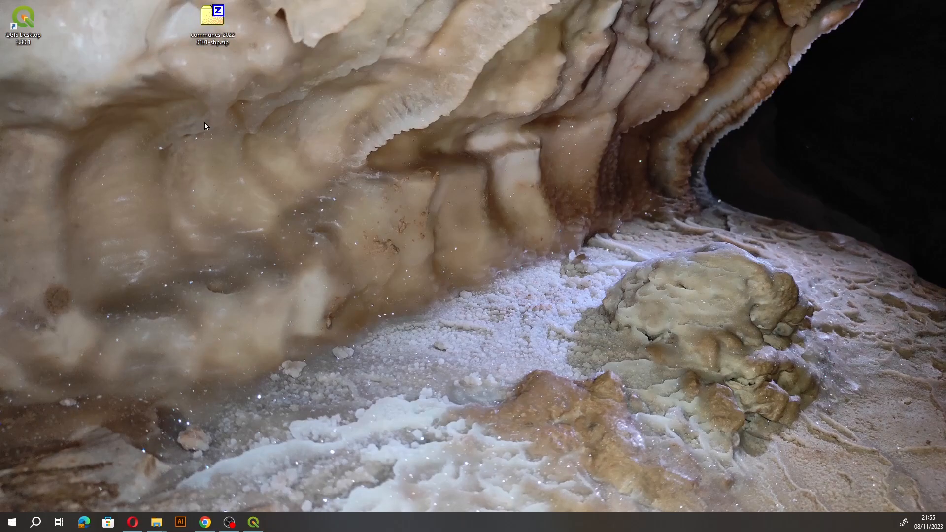
Create a desktop folder named "BD_TD1_2023_" followed by the author's abbreviated first and last names.
{"action": "right_click", "coordinate": [1, 44]}
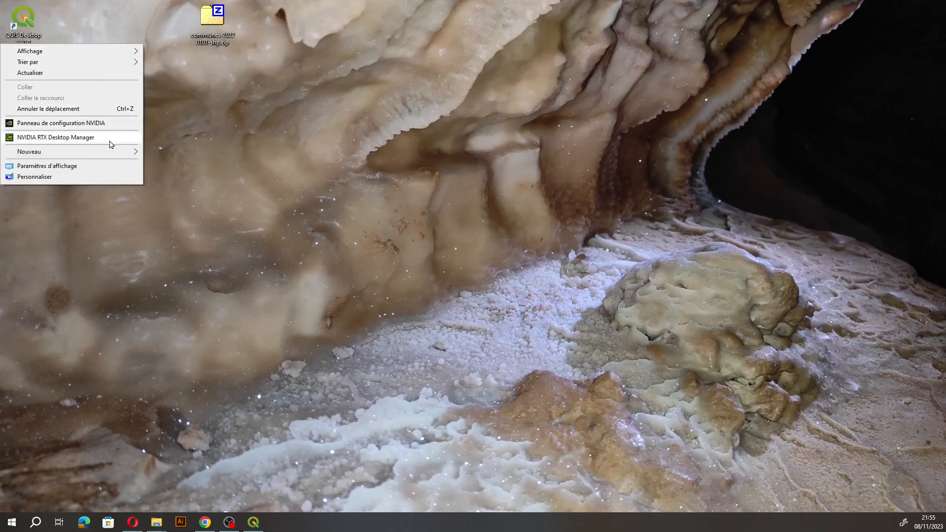
{"action": "mouse_move", "coordinate": [106, 152]}
{"action": "left_click", "coordinate": [143, 153]}
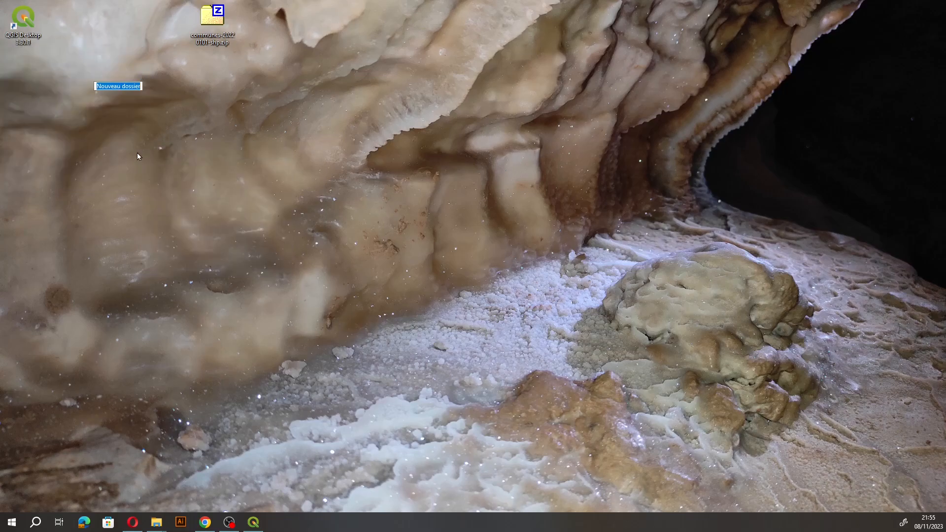
{"action": "type", "text": "BD_TD1_2023"}
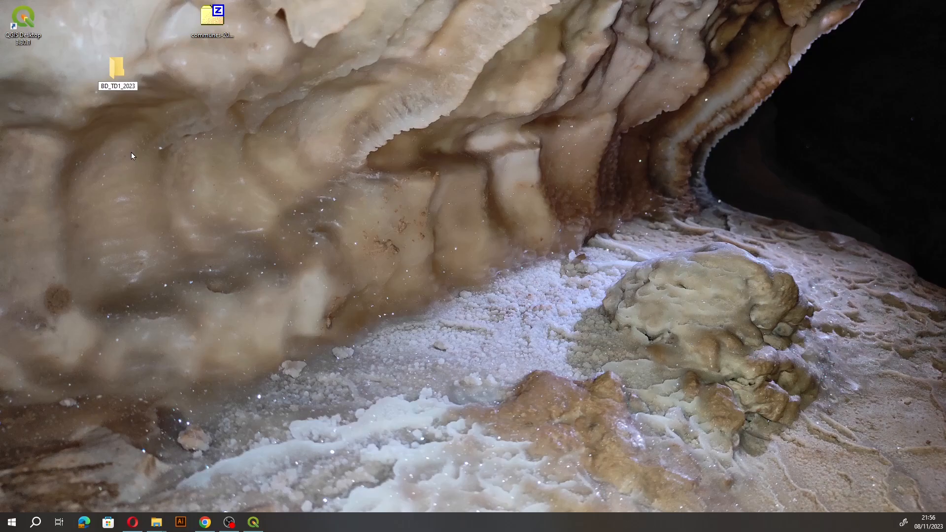
{"action": "type", "text": "_"}
{"action": "type", "text": "Jul_"}
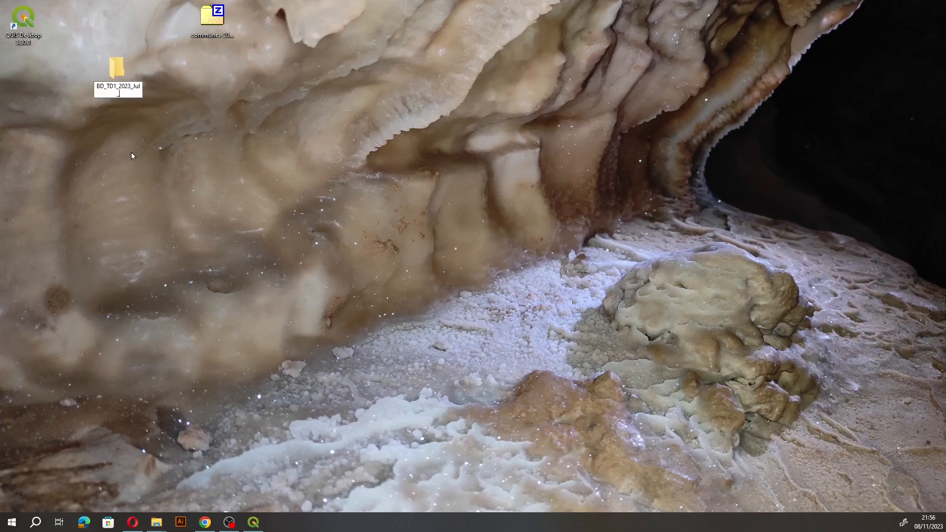
{"action": "type", "text": "Ber"}
{"action": "key", "text": "Return"}
Place the BD_TD1_2023 folder beside the QGIS shortcut, open it and dock its window to the right half of the screen.
{"action": "left_click_drag", "start_coordinate": [126, 76], "coordinate": [81, 39]}
{"action": "double_click", "coordinate": [82, 30]}
{"action": "left_click_drag", "start_coordinate": [574, 152], "coordinate": [945, 222]}
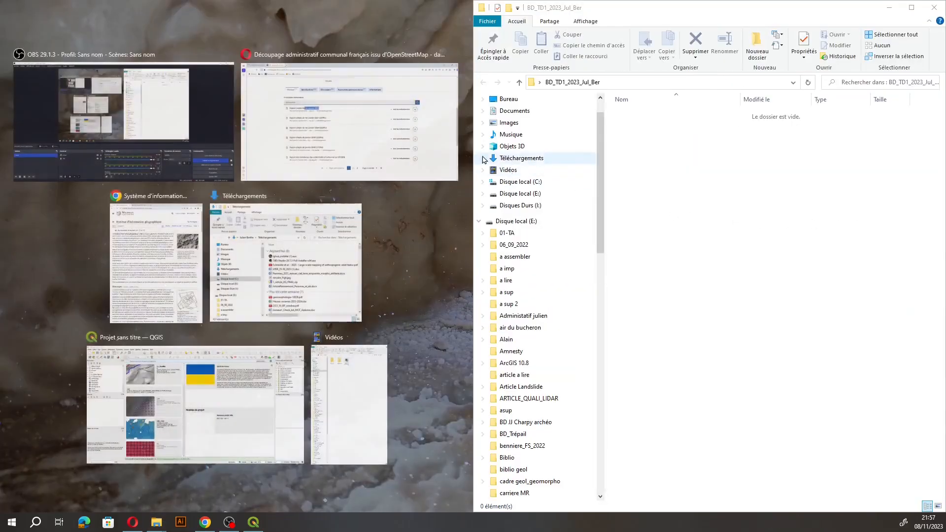
{"action": "left_click", "coordinate": [400, 254]}
Extract all files from communes-20220101-shp.zip into the open BD_TD1_2023 folder and close the archive window.
{"action": "left_click", "coordinate": [214, 23]}
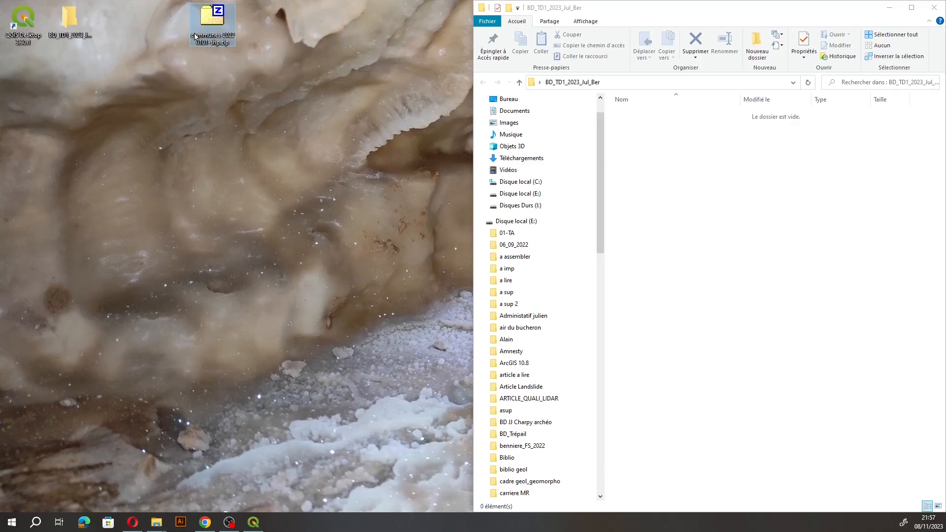
{"action": "mouse_move", "coordinate": [195, 36]}
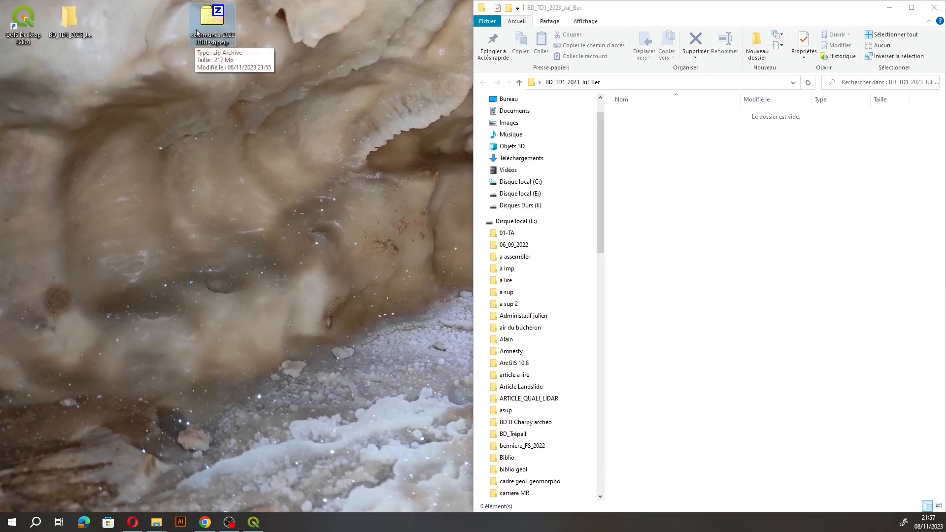
{"action": "double_click", "coordinate": [195, 35]}
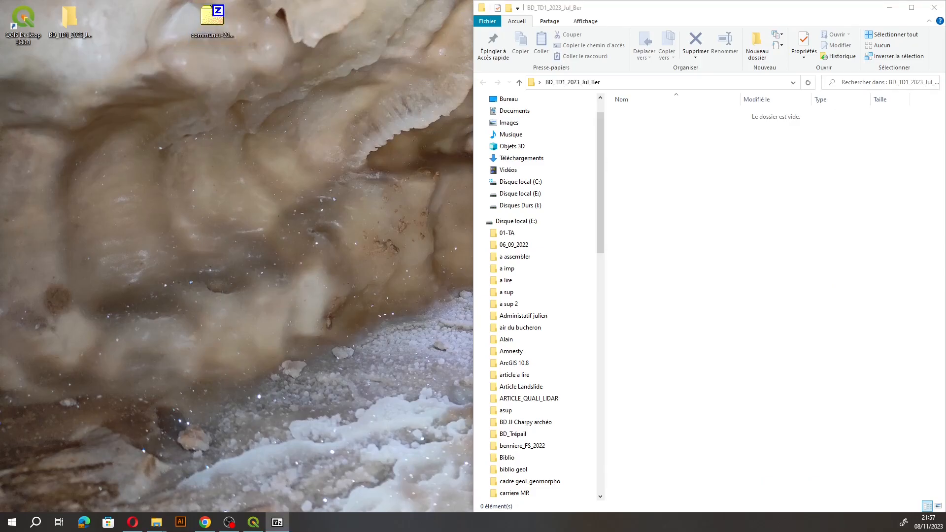
{"action": "left_click_drag", "start_coordinate": [57, 147], "coordinate": [344, 128]}
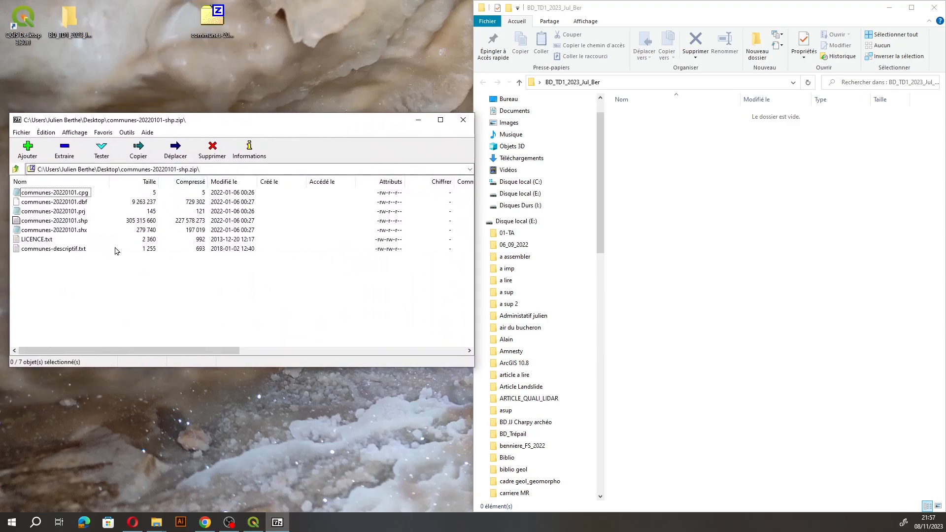
{"action": "left_click_drag", "start_coordinate": [72, 283], "coordinate": [685, 198]}
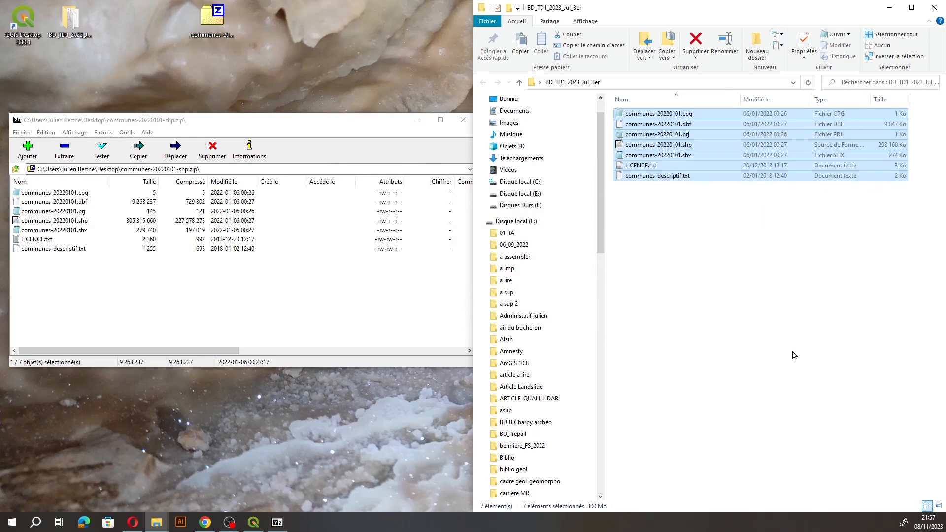
{"action": "left_click", "coordinate": [381, 314]}
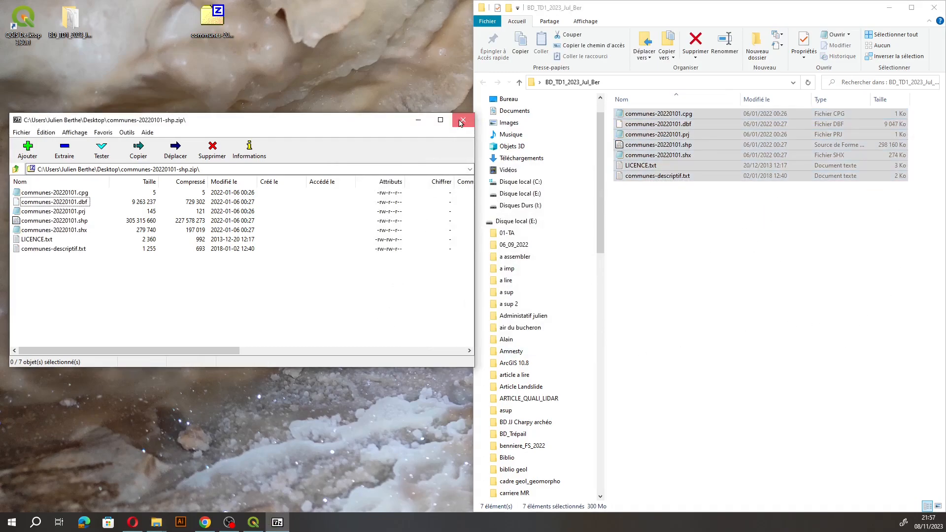
{"action": "left_click", "coordinate": [463, 120]}
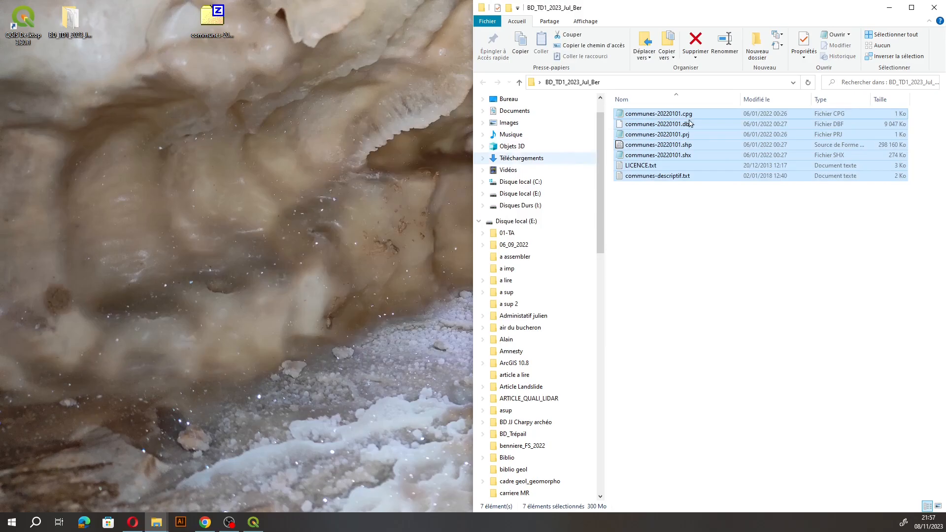
Create a subfolder named "Communes" inside the BD_TD1_2023 project folder.
{"action": "left_click", "coordinate": [709, 250]}
{"action": "left_click", "coordinate": [755, 44]}
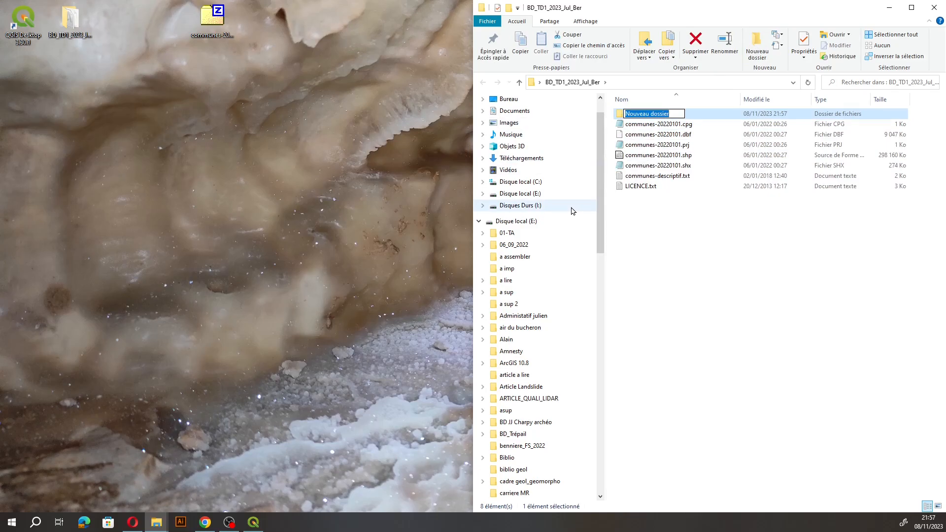
{"action": "type", "text": "Co"}
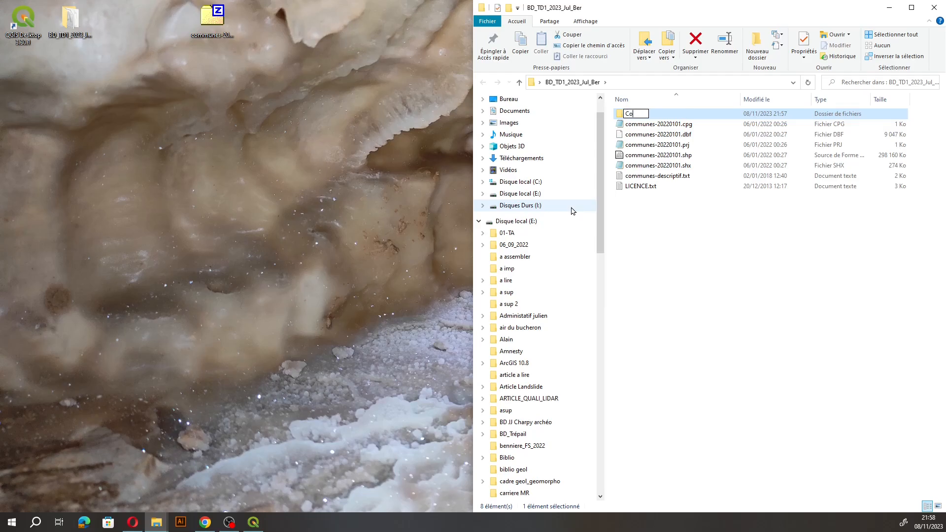
{"action": "type", "text": "mmunes"}
{"action": "left_click", "coordinate": [682, 204]}
Move all seven extracted communes files into the Communes subfolder, check its contents and return to the project folder.
{"action": "left_click_drag", "start_coordinate": [658, 233], "coordinate": [646, 123]}
{"action": "left_click_drag", "start_coordinate": [636, 157], "coordinate": [660, 119]}
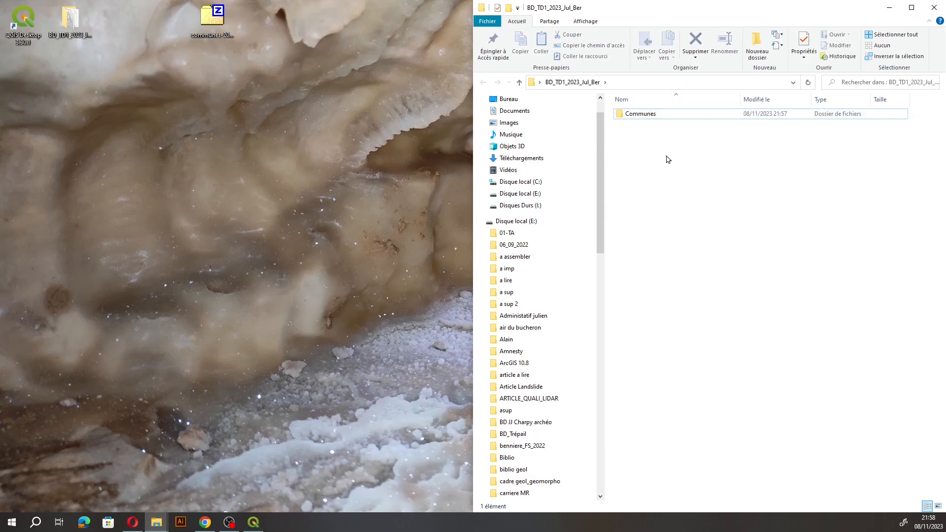
{"action": "double_click", "coordinate": [640, 117]}
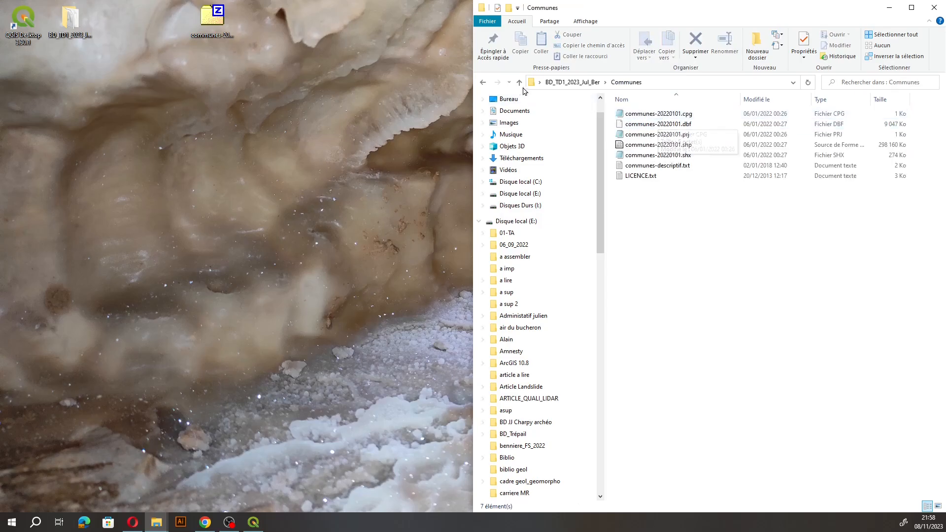
{"action": "left_click", "coordinate": [483, 82]}
{"action": "left_click", "coordinate": [225, 454]}
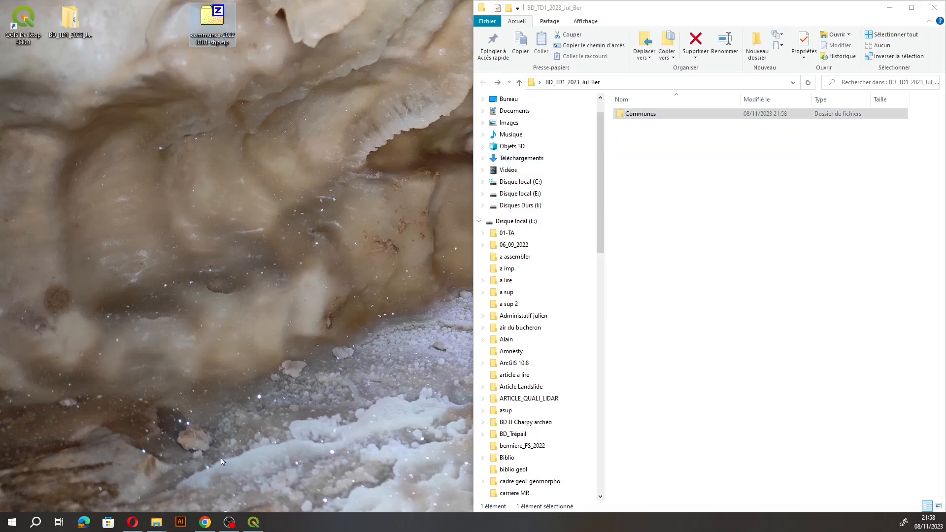
Switch to QGIS and browse the C: drive through Users and the author's profile to the Desktop folder's contents.
{"action": "left_click", "coordinate": [253, 523]}
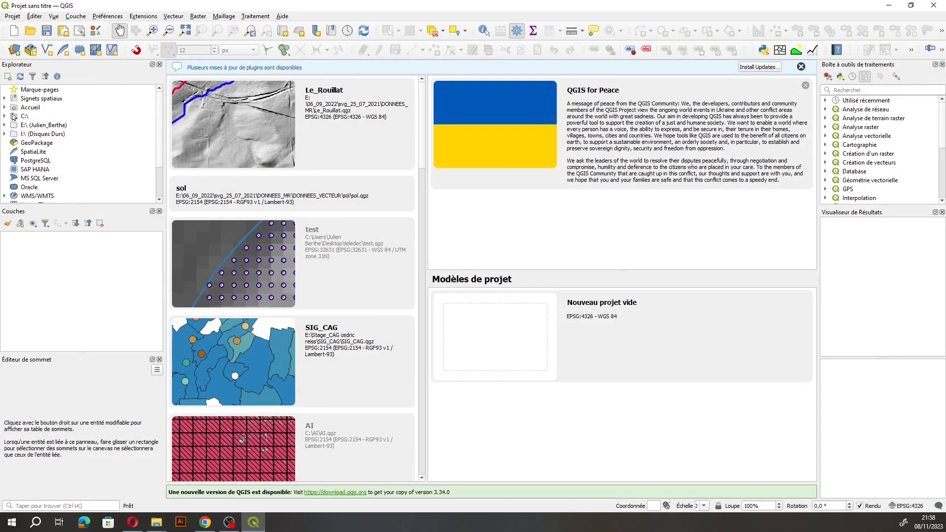
{"action": "double_click", "coordinate": [15, 119]}
{"action": "scroll", "coordinate": [55, 155], "scroll_direction": "down", "scroll_amount": 4}
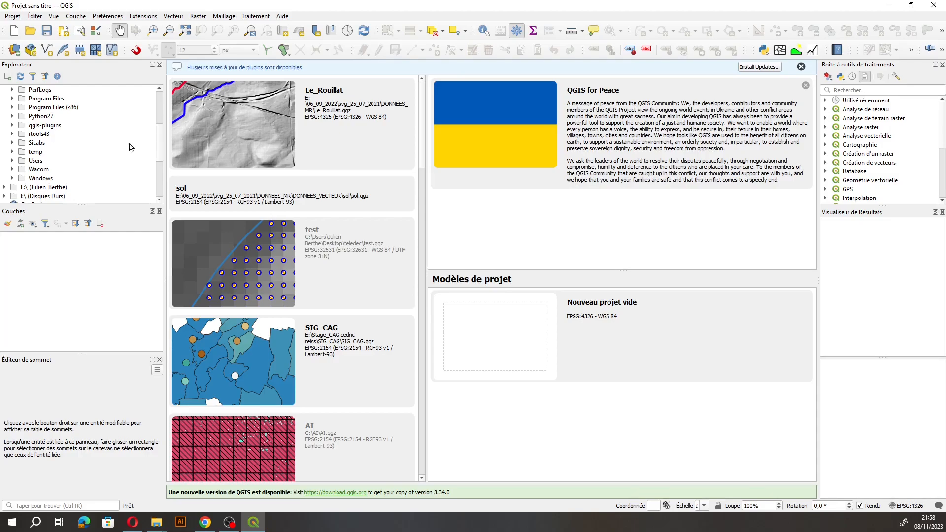
{"action": "left_click", "coordinate": [13, 161]}
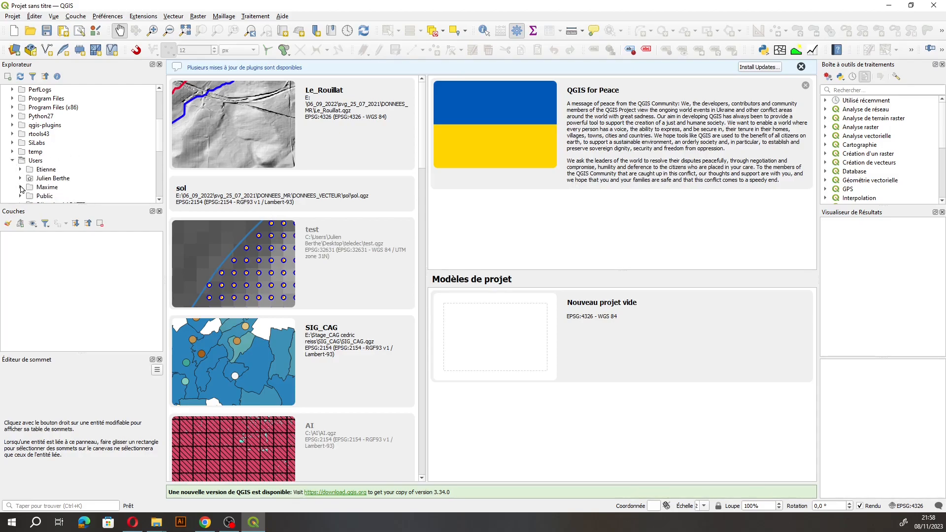
{"action": "left_click", "coordinate": [20, 179]}
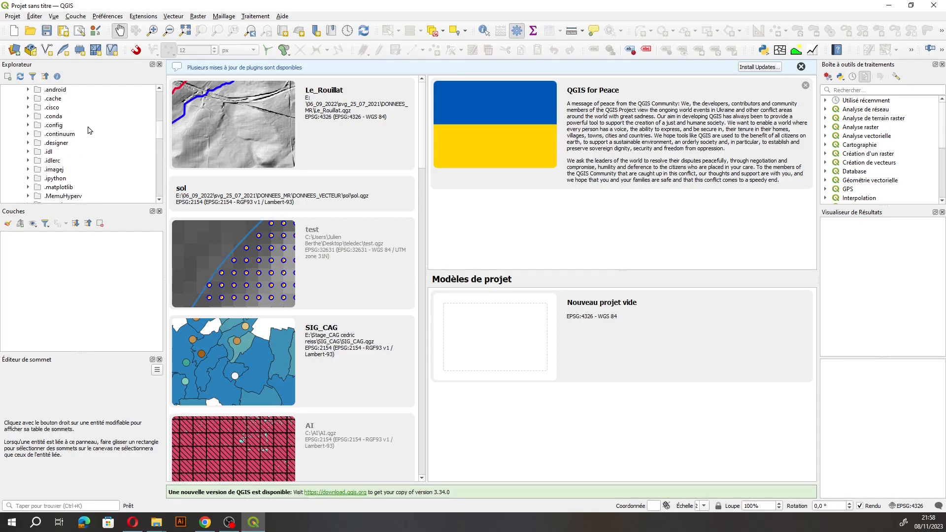
{"action": "scroll", "coordinate": [159, 133], "scroll_direction": "down", "scroll_amount": 2}
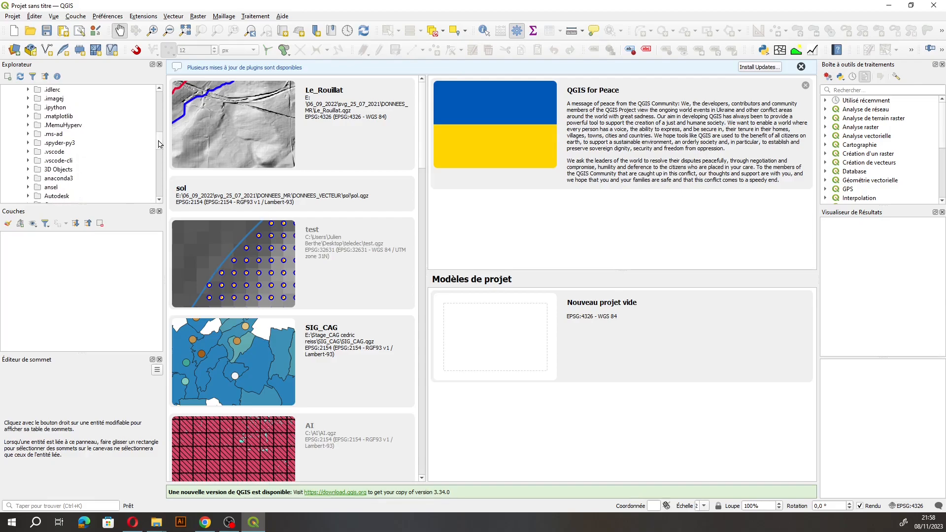
{"action": "scroll", "coordinate": [160, 138], "scroll_direction": "up", "scroll_amount": 4}
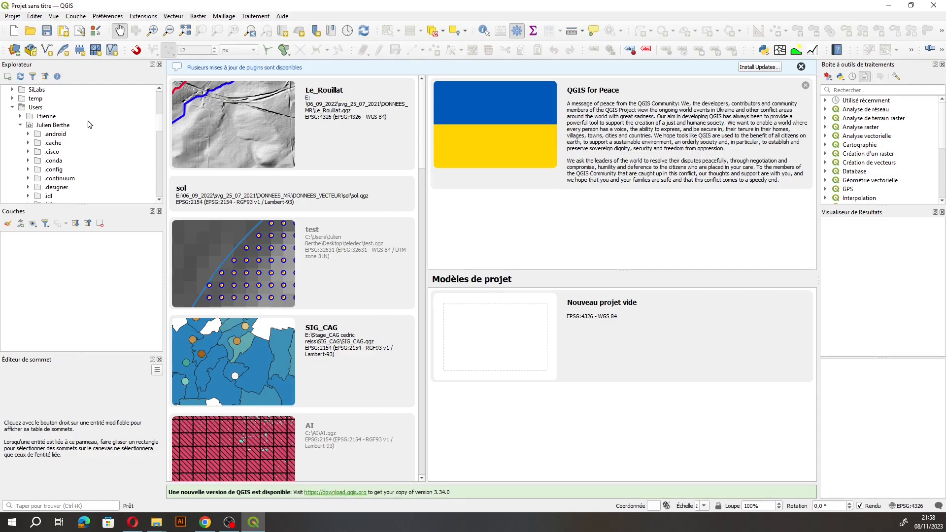
{"action": "left_click_drag", "start_coordinate": [160, 122], "coordinate": [160, 154]}
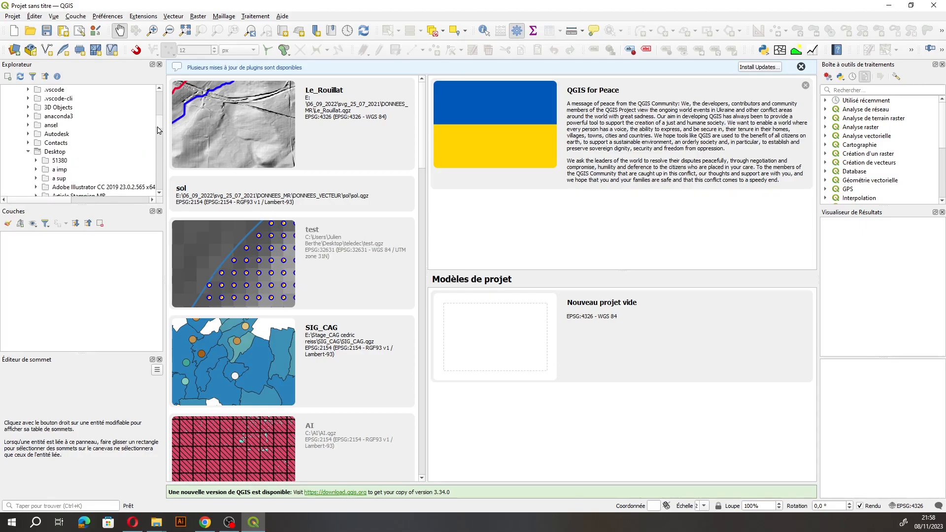
{"action": "scroll", "coordinate": [158, 127], "scroll_direction": "down", "scroll_amount": 2}
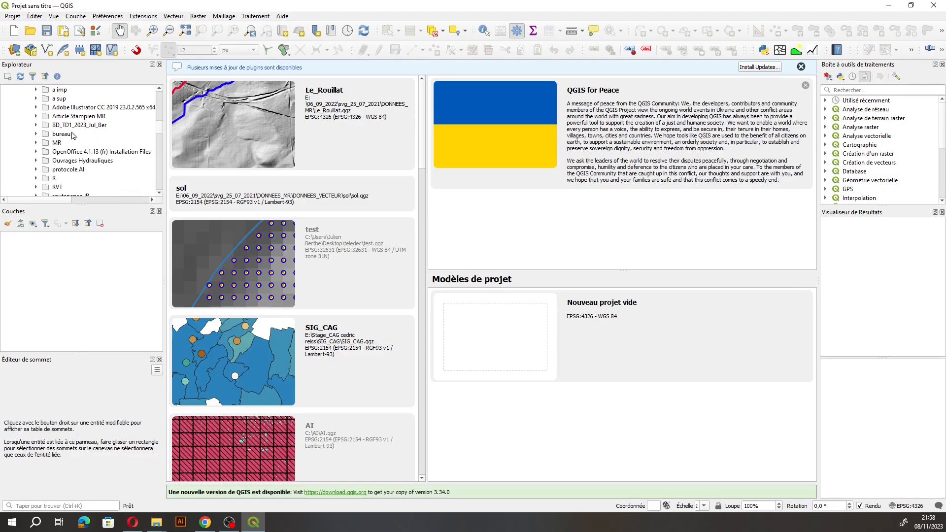
Add the BD_TD1_2023 folder to the browser bookmarks and collapse the Users folder and the C: drive.
{"action": "left_click", "coordinate": [73, 127]}
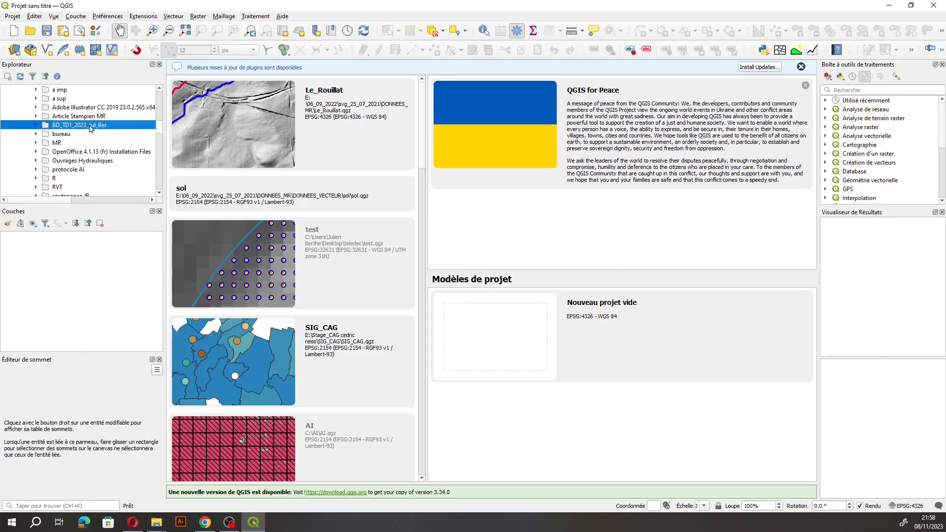
{"action": "right_click", "coordinate": [90, 129]}
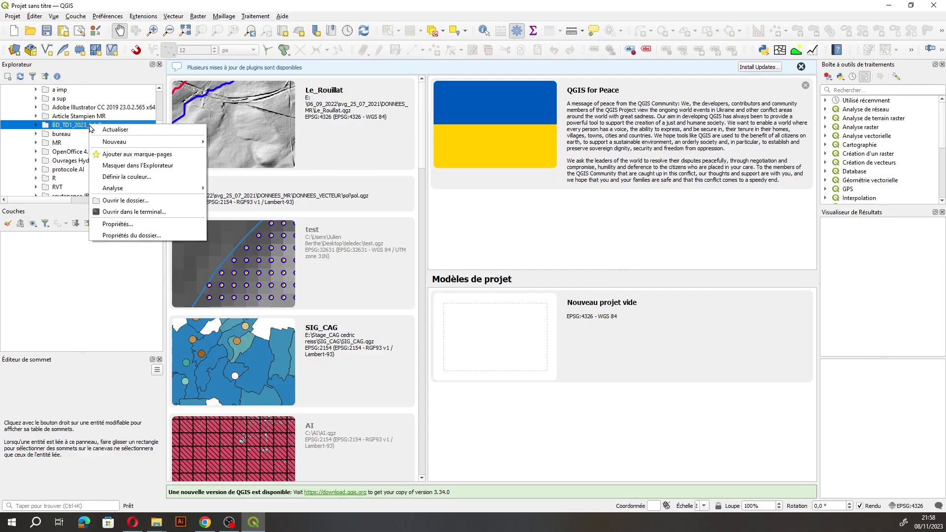
{"action": "left_click", "coordinate": [110, 155]}
{"action": "scroll", "coordinate": [59, 144], "scroll_direction": "up", "scroll_amount": 10}
{"action": "left_click", "coordinate": [12, 152]}
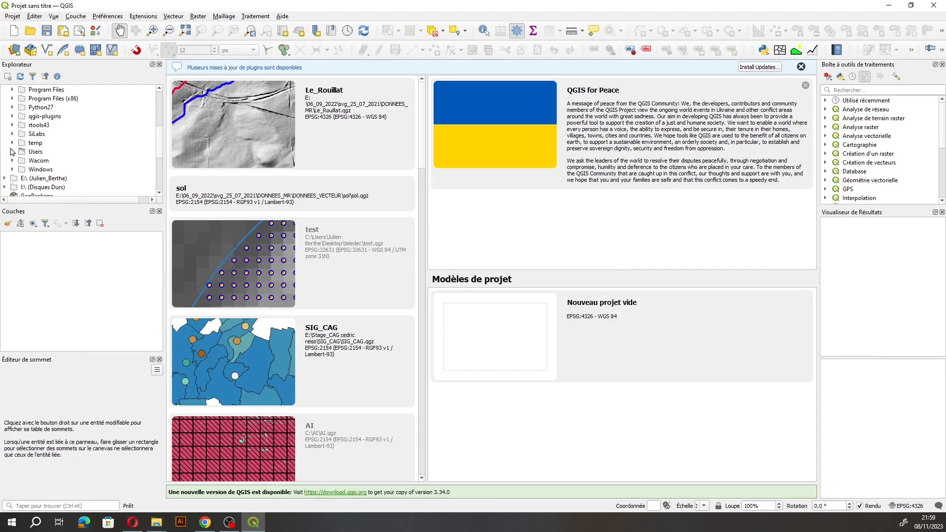
{"action": "scroll", "coordinate": [12, 147], "scroll_direction": "up", "scroll_amount": 3}
{"action": "left_click", "coordinate": [4, 107]}
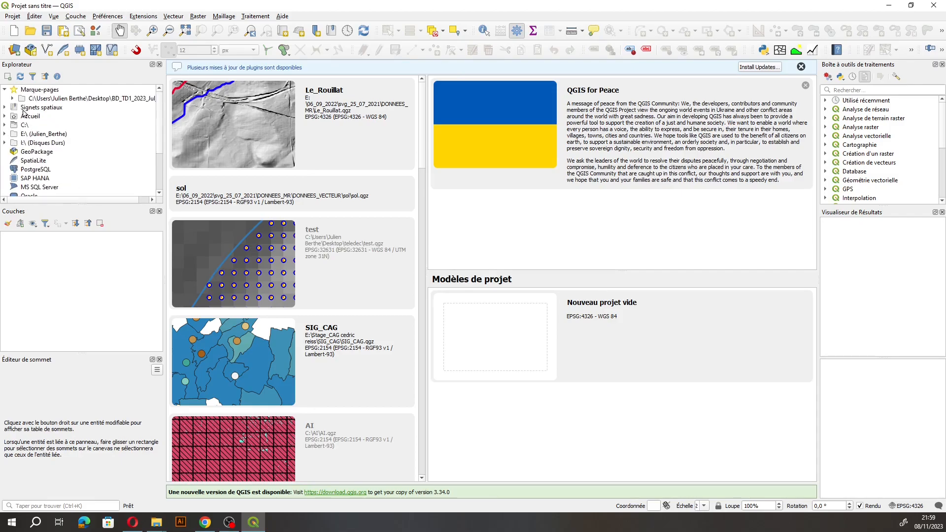
Add communes-20220101.shp from the bookmarked project's Communes folder to the project as a layer.
{"action": "left_click", "coordinate": [65, 100]}
{"action": "left_click", "coordinate": [13, 99]}
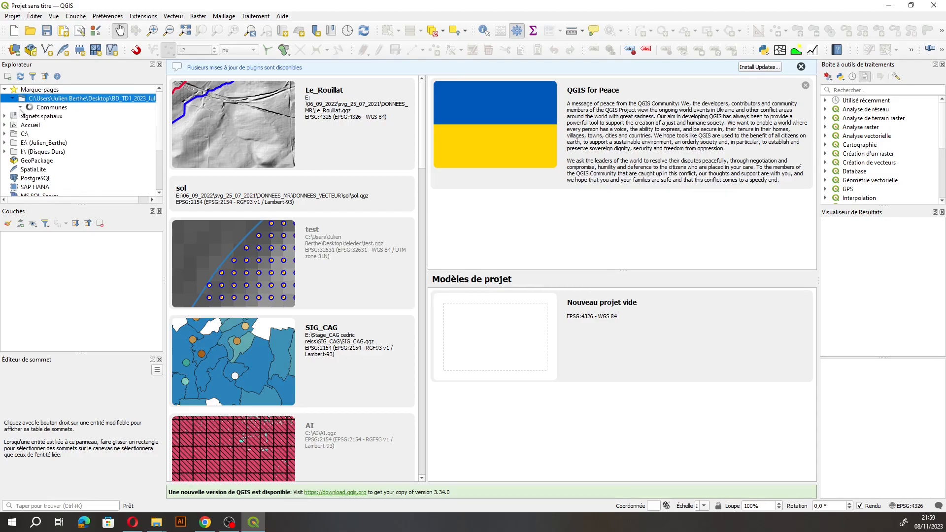
{"action": "left_click", "coordinate": [21, 108]}
{"action": "left_click_drag", "start_coordinate": [85, 119], "coordinate": [63, 269]}
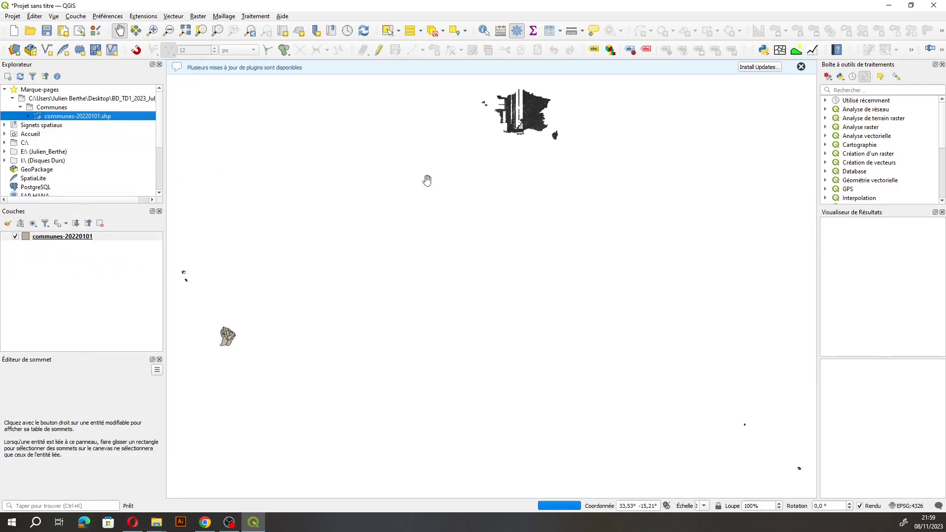
Examine the commune polygons in north-eastern France and across mainland France on the map.
{"action": "left_click_drag", "start_coordinate": [493, 126], "coordinate": [477, 216]}
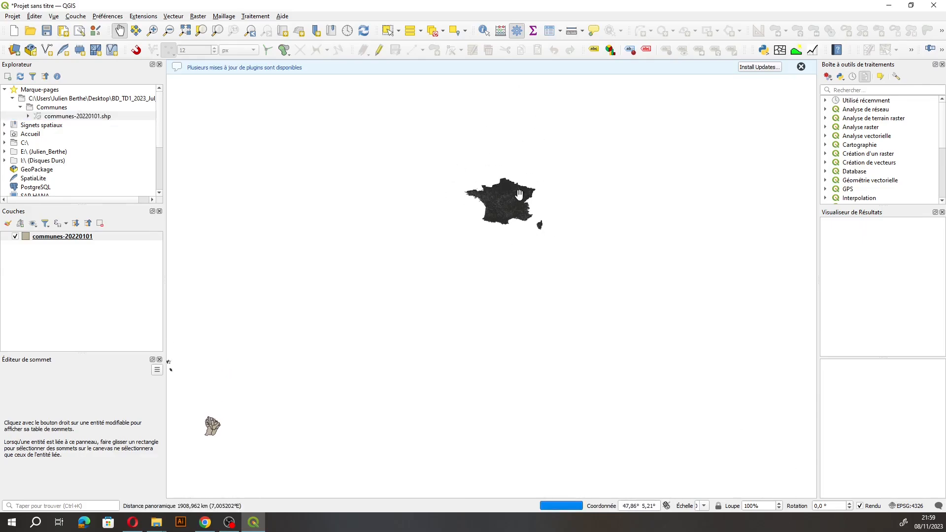
{"action": "scroll", "coordinate": [521, 206], "scroll_direction": "up", "scroll_amount": 4}
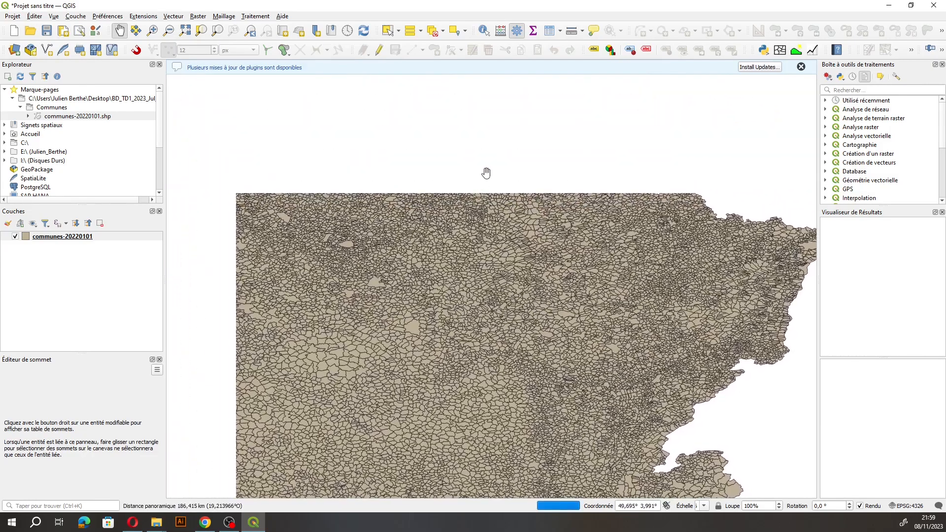
{"action": "scroll", "coordinate": [539, 194], "scroll_direction": "up", "scroll_amount": 2}
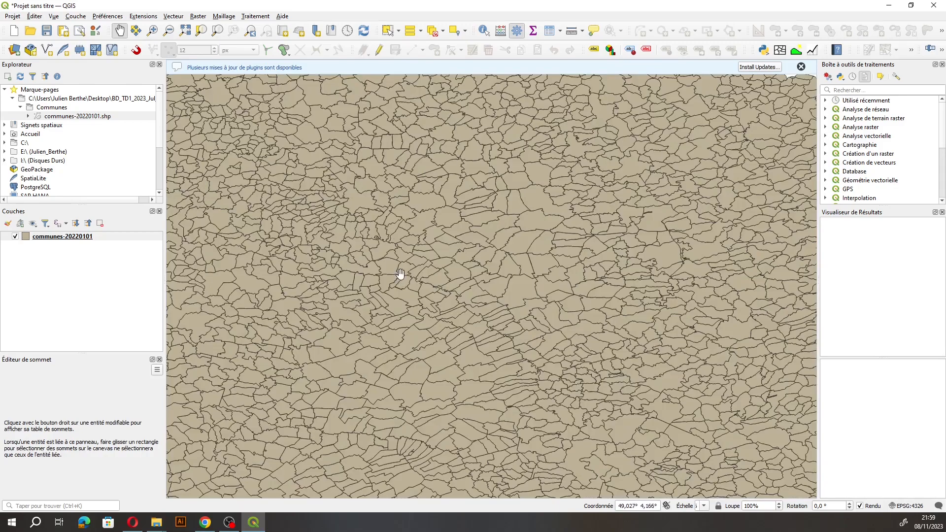
{"action": "left_click_drag", "start_coordinate": [479, 220], "coordinate": [549, 264]}
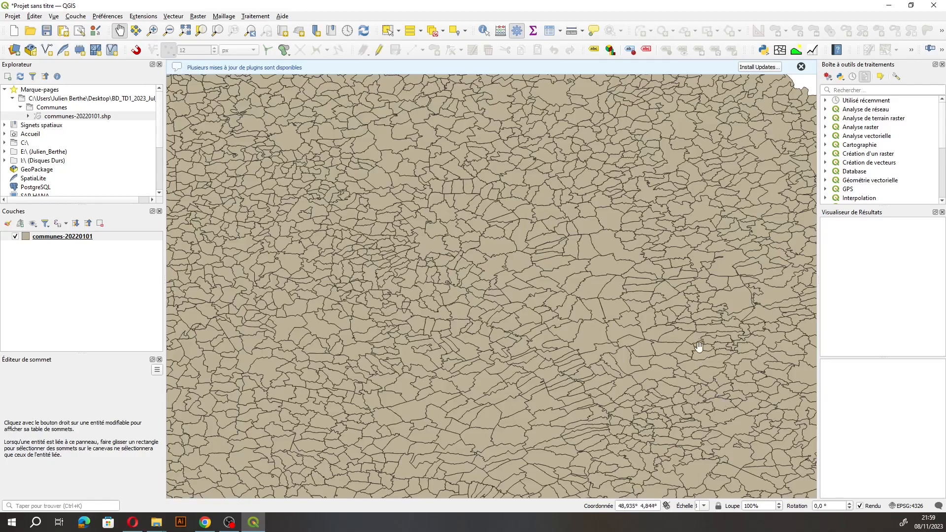
{"action": "left_click_drag", "start_coordinate": [467, 274], "coordinate": [455, 415]}
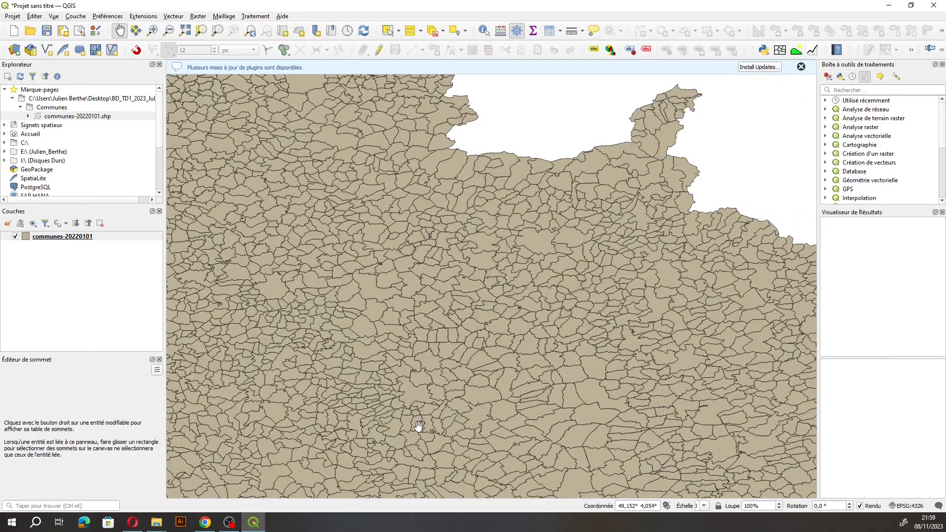
{"action": "left_click_drag", "start_coordinate": [419, 425], "coordinate": [520, 311]}
{"action": "scroll", "coordinate": [545, 275], "scroll_direction": "down", "scroll_amount": 3}
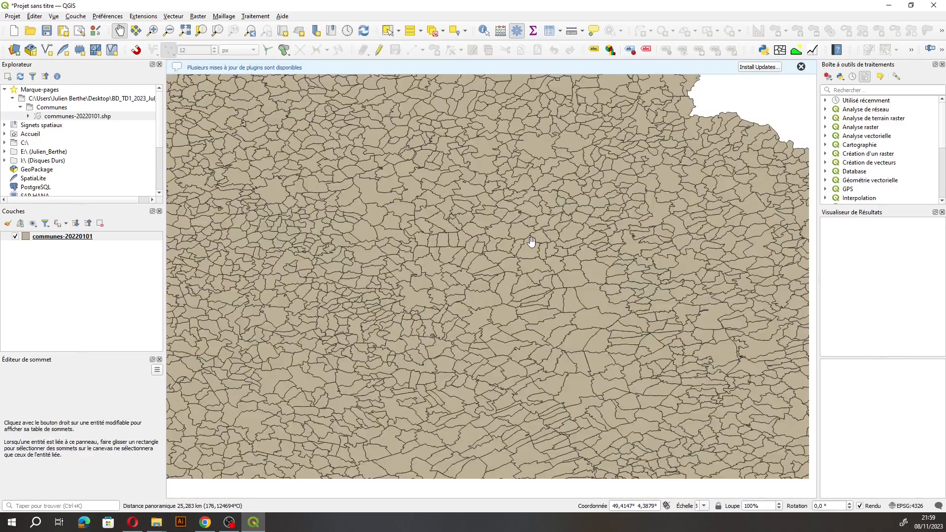
{"action": "scroll", "coordinate": [551, 253], "scroll_direction": "up", "scroll_amount": 4}
{"action": "scroll", "coordinate": [552, 253], "scroll_direction": "down", "scroll_amount": 2}
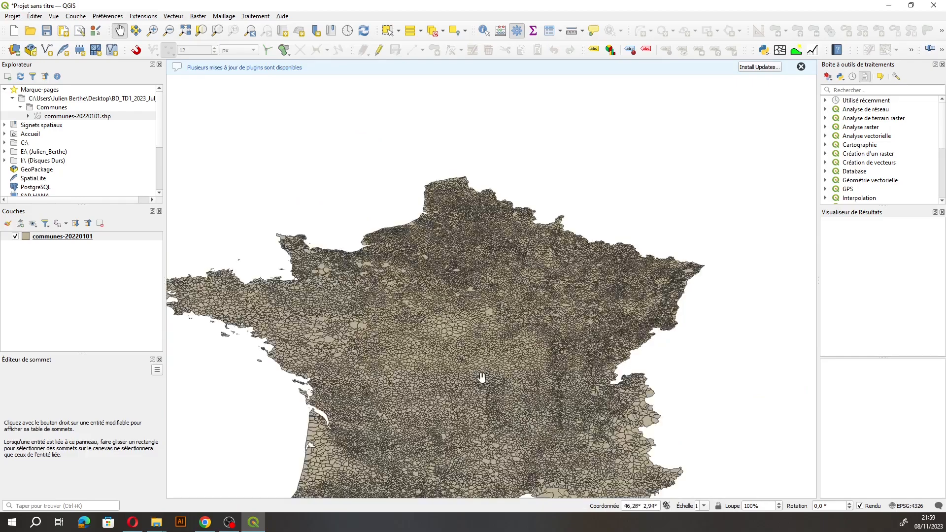
{"action": "left_click_drag", "start_coordinate": [482, 373], "coordinate": [521, 309]}
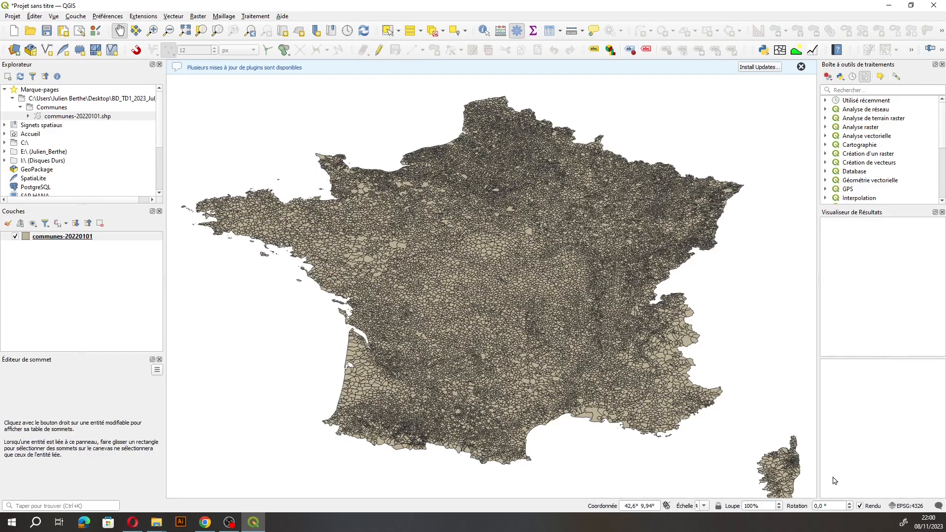
Set the project's coordinate reference system to RGF93 v1 / Lambert-93 (EPSG:2154), filtering the list by 2154.
{"action": "left_click", "coordinate": [911, 506]}
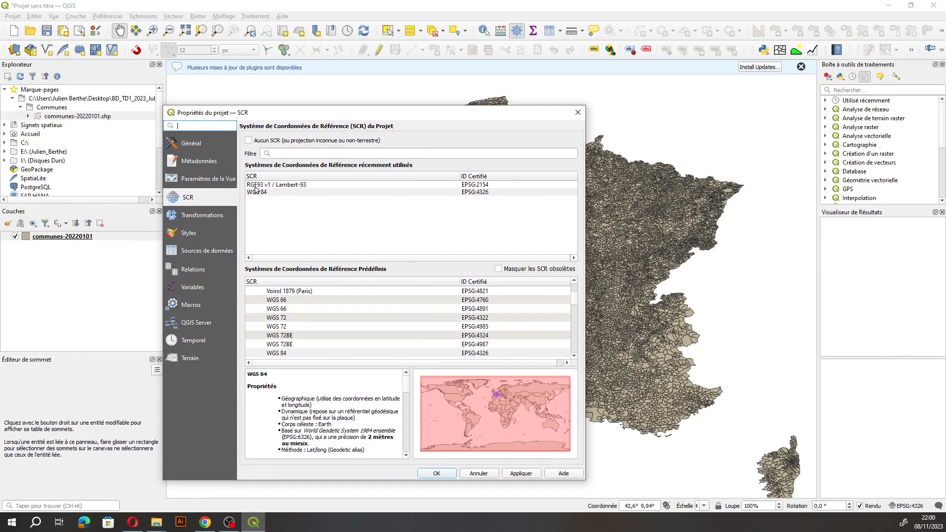
{"action": "left_click", "coordinate": [293, 154]}
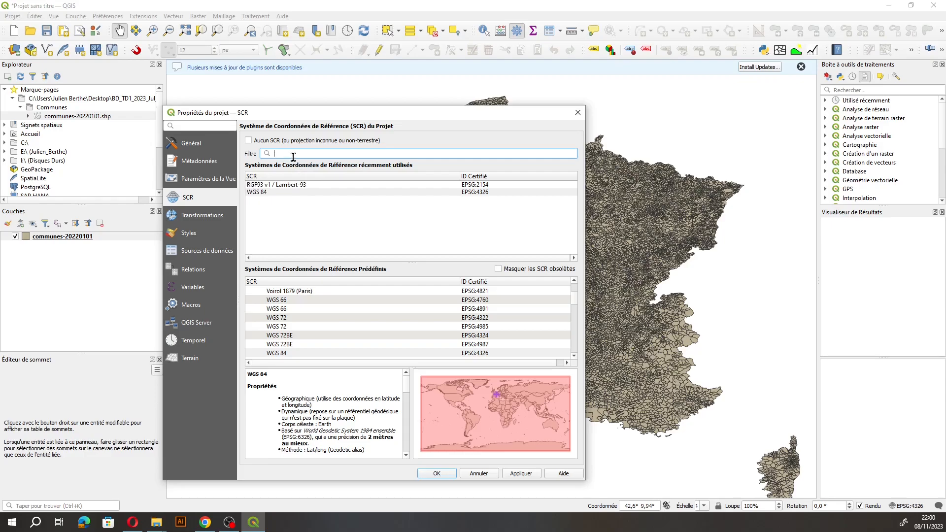
{"action": "type", "text": "2154"}
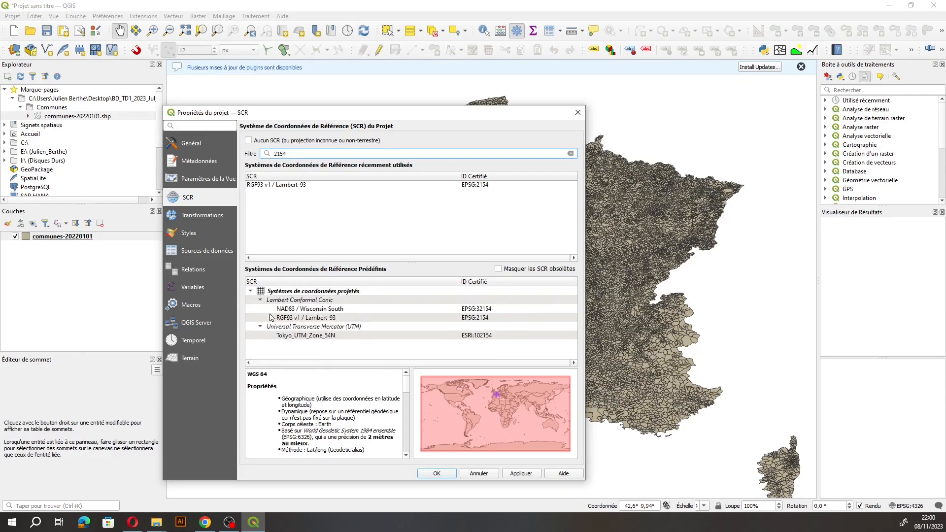
{"action": "left_click", "coordinate": [299, 318]}
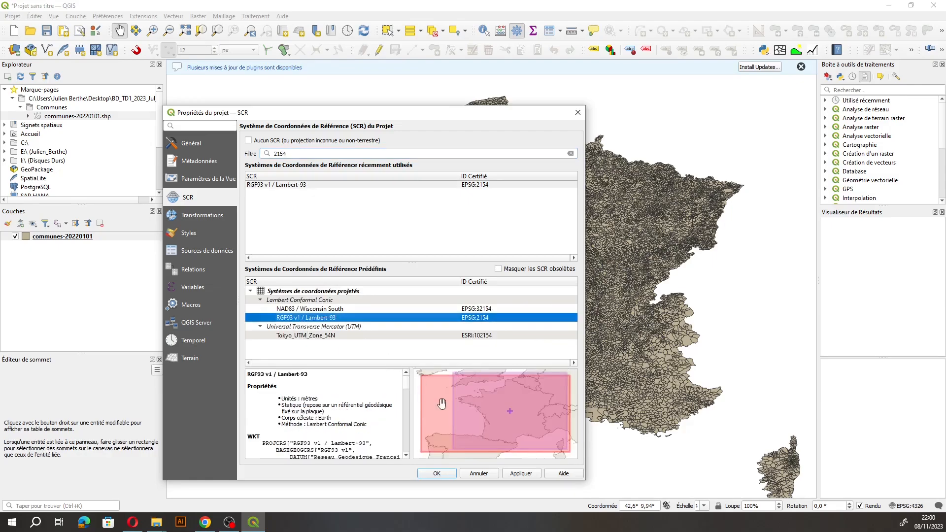
{"action": "left_click", "coordinate": [522, 474]}
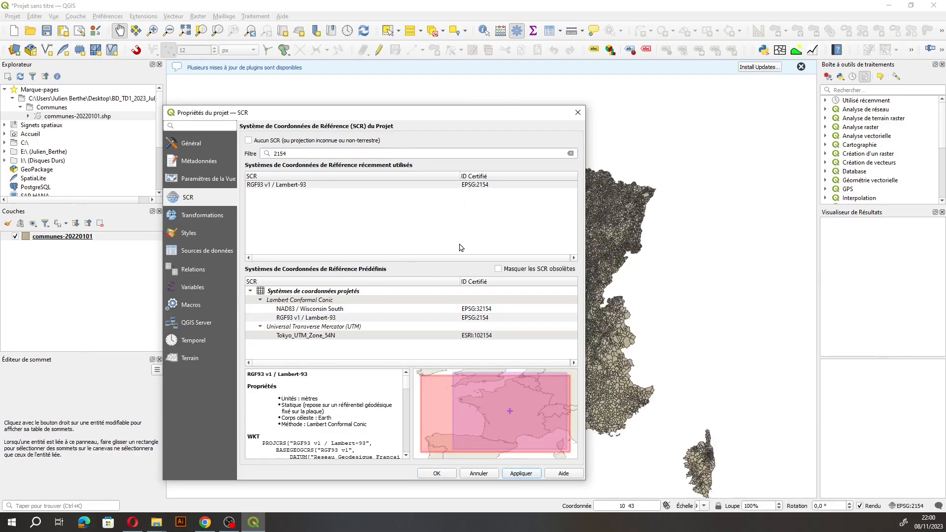
{"action": "left_click", "coordinate": [434, 474]}
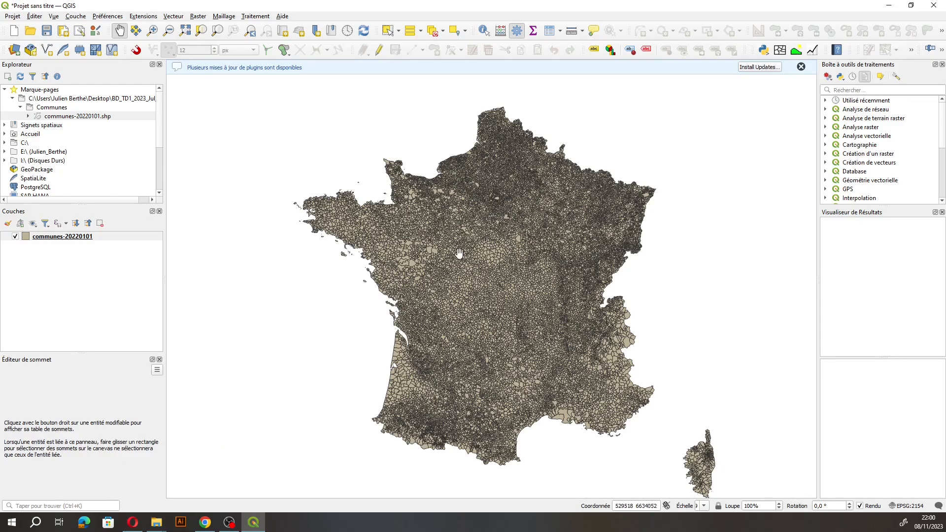
Examine the commune boundaries in north-eastern France, from the Belgian border area down to the large commune of Reims.
{"action": "scroll", "coordinate": [574, 188], "scroll_direction": "up", "scroll_amount": 3}
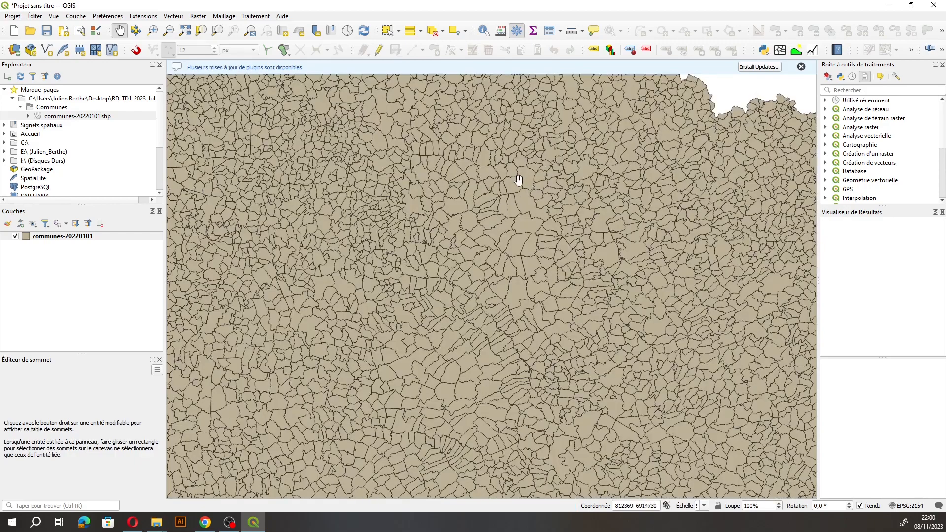
{"action": "left_click_drag", "start_coordinate": [458, 199], "coordinate": [463, 264]}
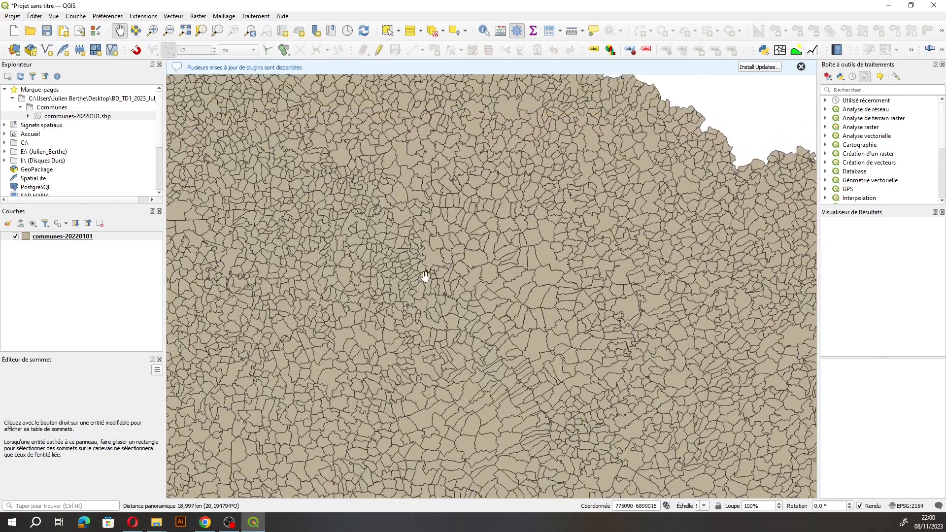
{"action": "scroll", "coordinate": [420, 258], "scroll_direction": "up", "scroll_amount": 1}
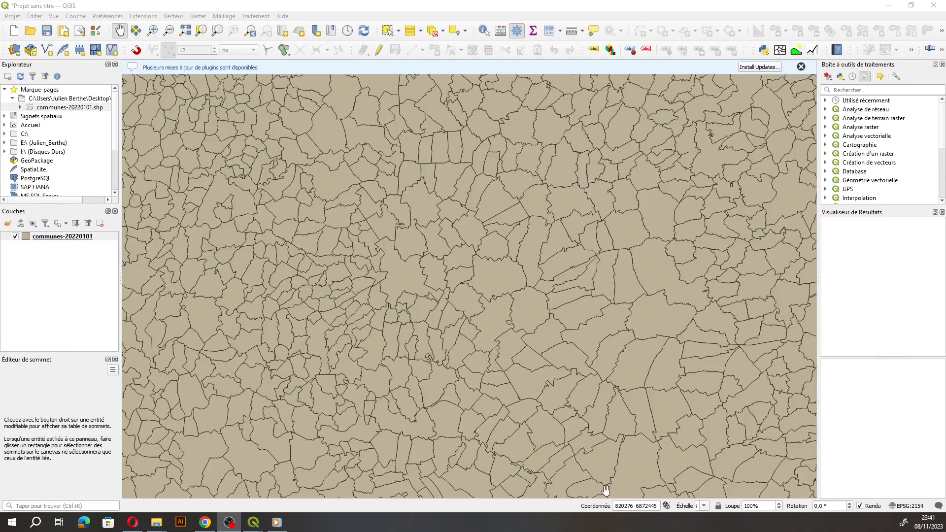
{"action": "left_click_drag", "start_coordinate": [385, 275], "coordinate": [435, 274]}
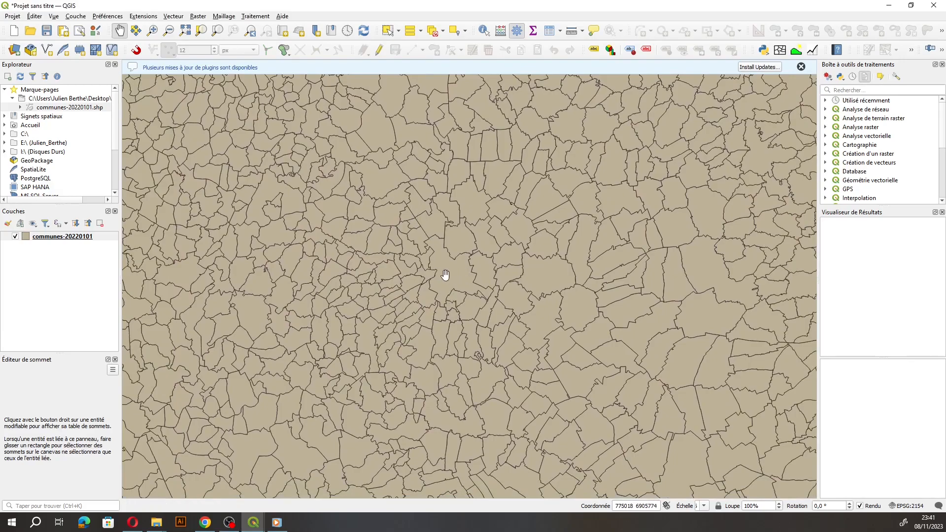
{"action": "scroll", "coordinate": [445, 274], "scroll_direction": "up", "scroll_amount": 2}
{"action": "scroll", "coordinate": [445, 274], "scroll_direction": "down", "scroll_amount": 4}
Try the Zoom In and Zoom Out tools on the communes map, magnifying a rectangular area around the Reims commune.
{"action": "left_click", "coordinate": [152, 32]}
{"action": "left_click", "coordinate": [450, 282]}
{"action": "left_click", "coordinate": [450, 281]}
{"action": "left_click", "coordinate": [168, 31]}
{"action": "left_click", "coordinate": [494, 223]}
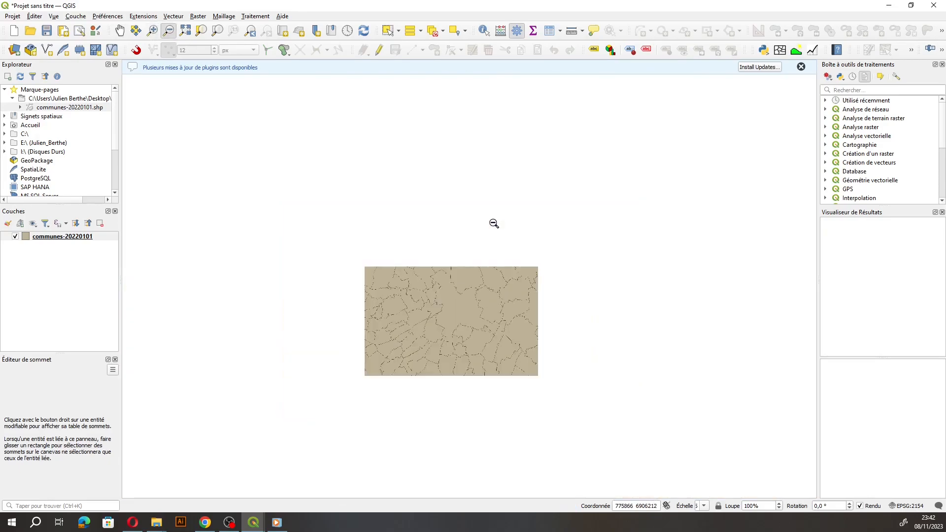
{"action": "left_click", "coordinate": [152, 30]}
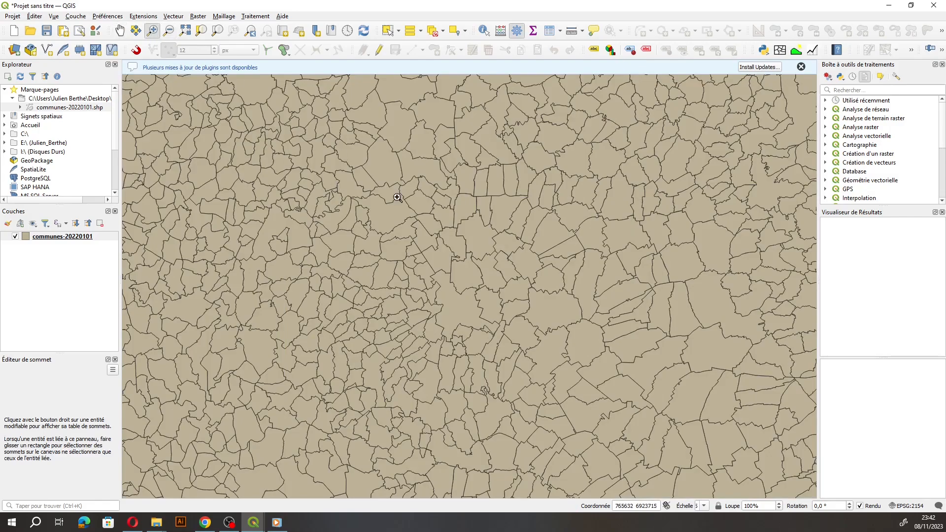
{"action": "left_click_drag", "start_coordinate": [410, 256], "coordinate": [516, 366]}
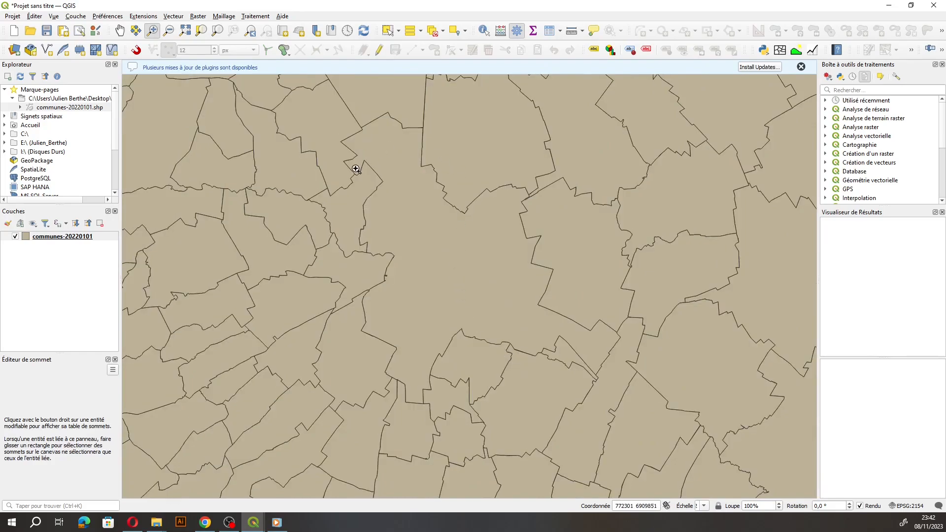
Dismiss the notice about available plugin updates and try the Pan tool around the Reims commune.
{"action": "left_click", "coordinate": [801, 67]}
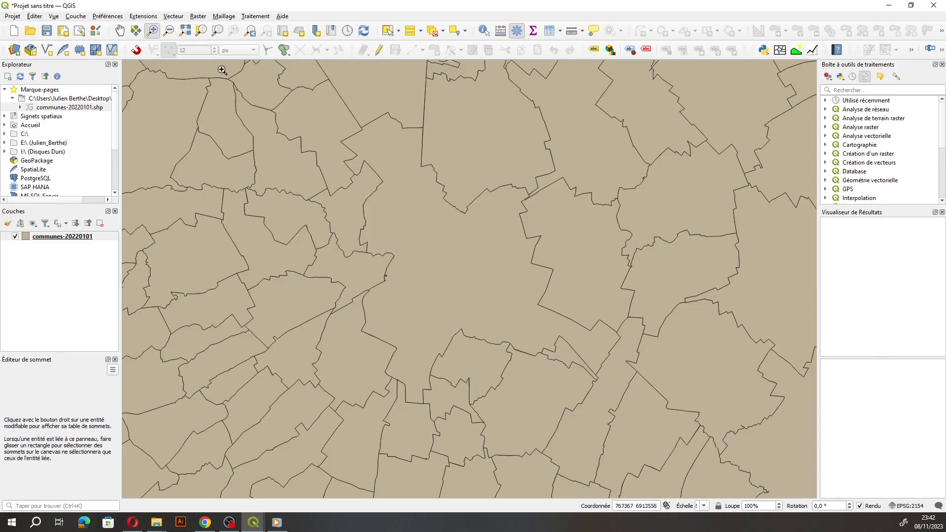
{"action": "left_click", "coordinate": [119, 31]}
{"action": "left_click_drag", "start_coordinate": [291, 143], "coordinate": [448, 179]}
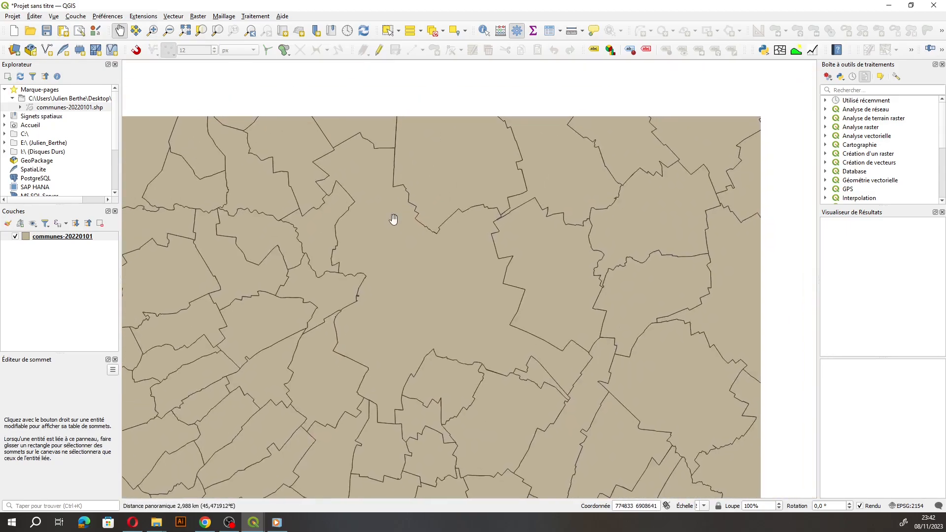
{"action": "left_click_drag", "start_coordinate": [395, 220], "coordinate": [480, 132]}
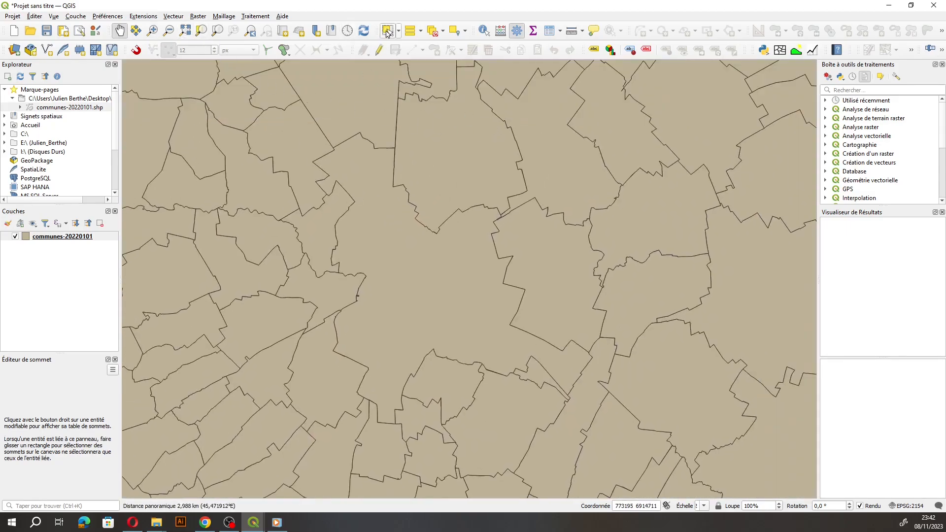
Select the Reims commune polygon in the communes-20220101 layer, then clear the selection and return to the Pan tool.
{"action": "left_click", "coordinate": [396, 31]}
{"action": "left_click", "coordinate": [403, 253]}
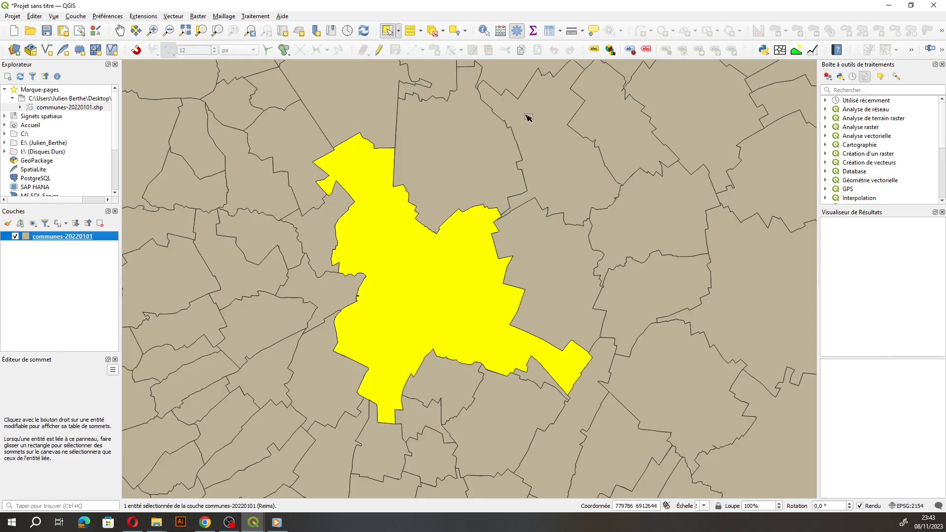
{"action": "left_click", "coordinate": [435, 33]}
{"action": "left_click", "coordinate": [120, 30]}
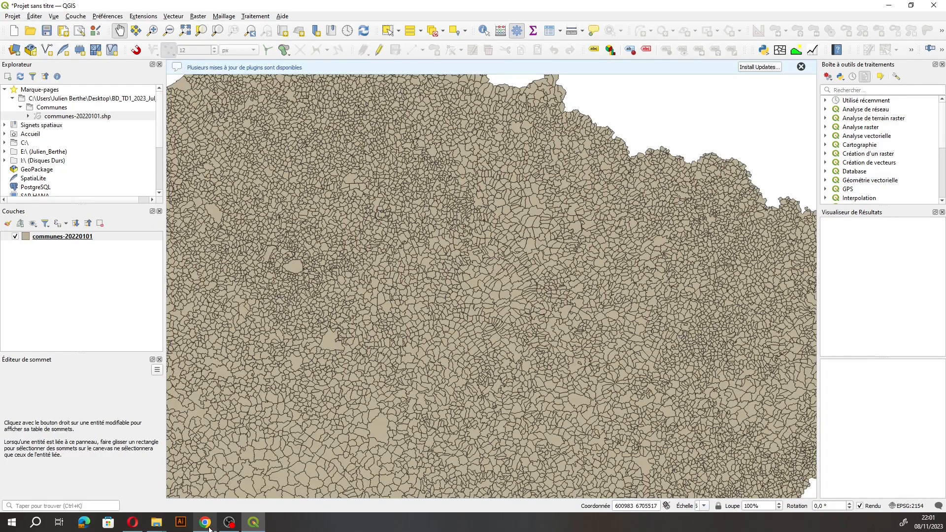
Switch to the Opera browser, search for "ign donnée" in a new tab and open the IGN Géoservices download page.
{"action": "mouse_move", "coordinate": [206, 527]}
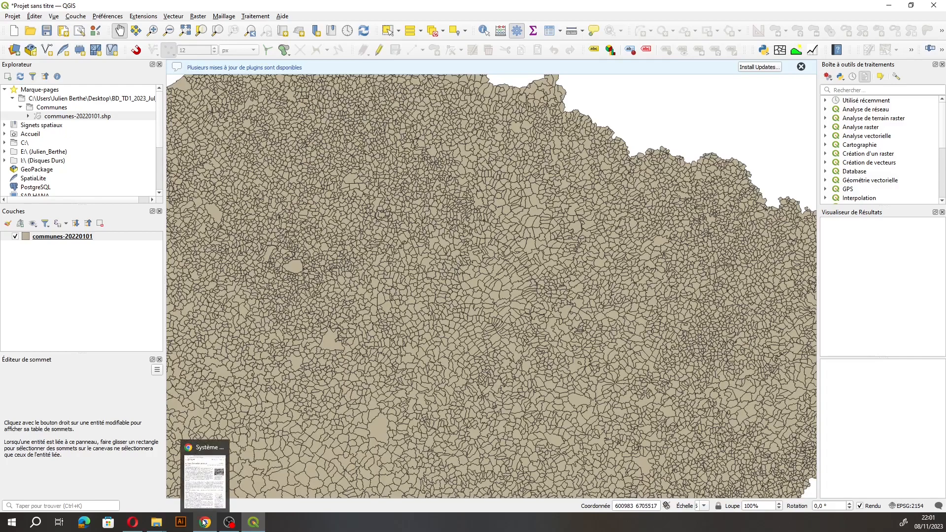
{"action": "left_click", "coordinate": [204, 523]}
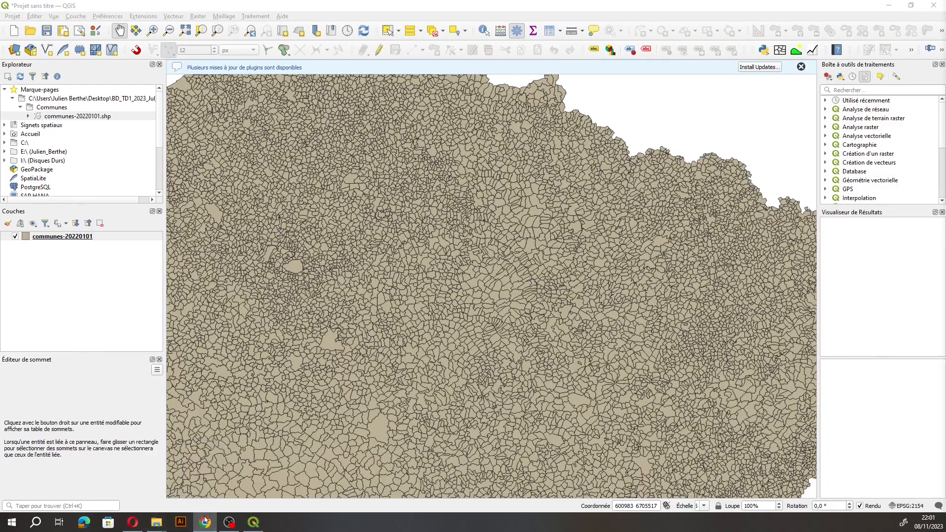
{"action": "left_click", "coordinate": [134, 523]}
{"action": "scroll", "coordinate": [197, 151], "scroll_direction": "up", "scroll_amount": 8}
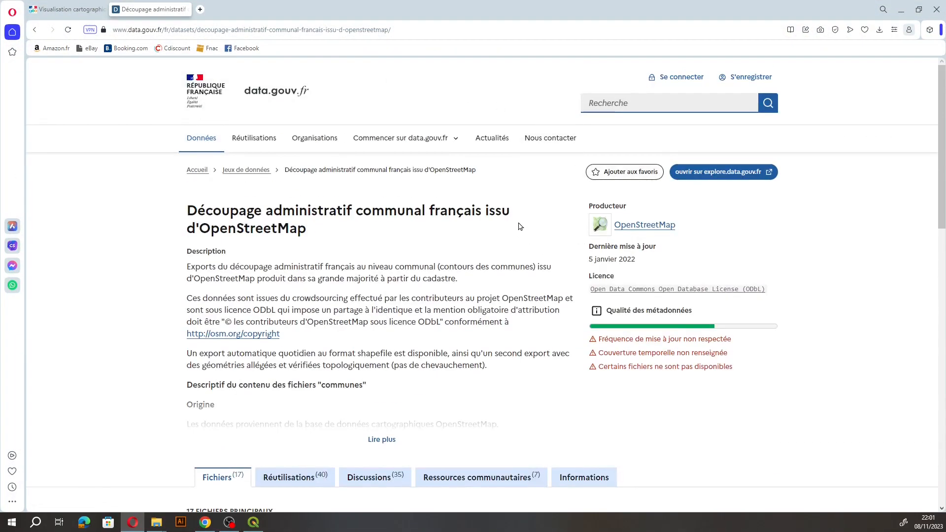
{"action": "left_click", "coordinate": [200, 9]}
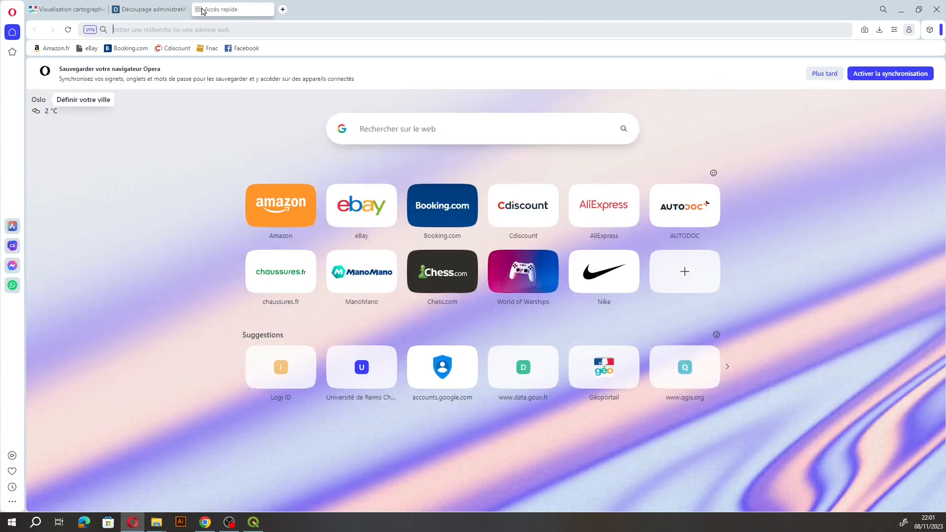
{"action": "type", "text": "ign"}
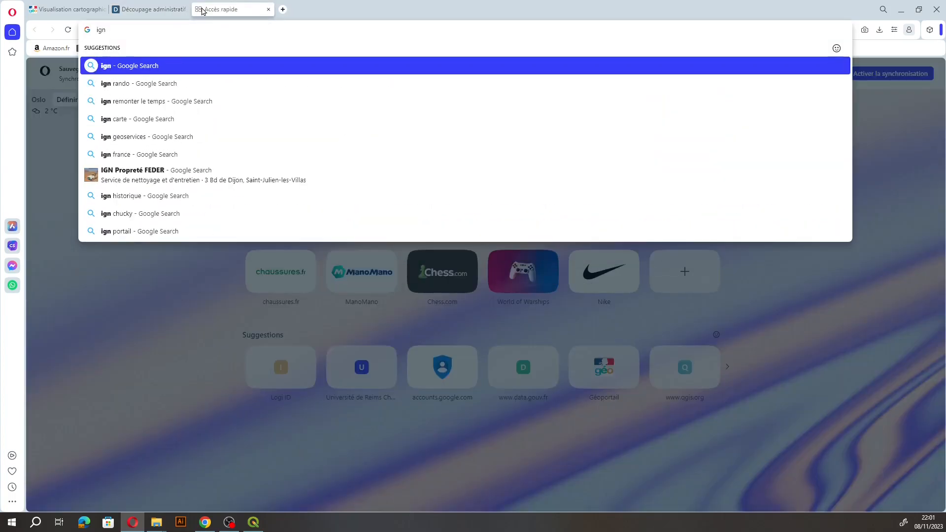
{"action": "type", "text": "donnée"}
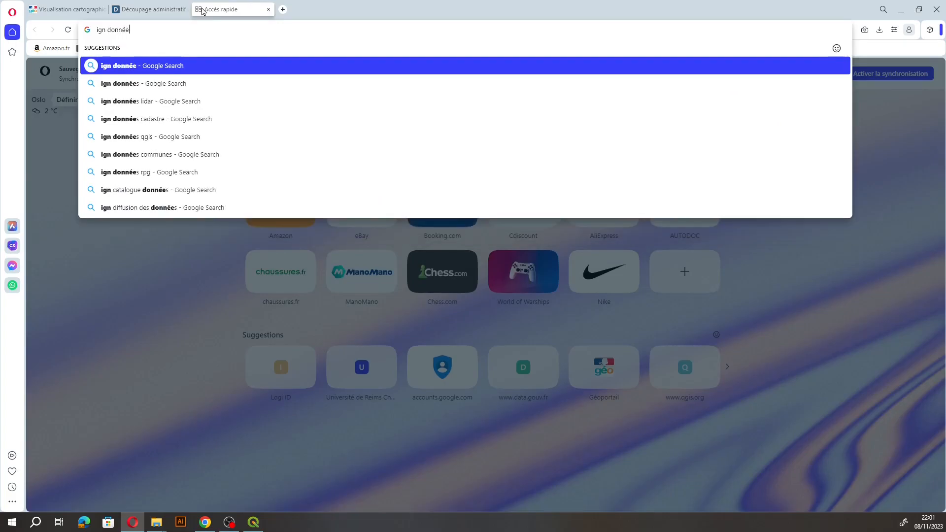
{"action": "key", "text": "Return"}
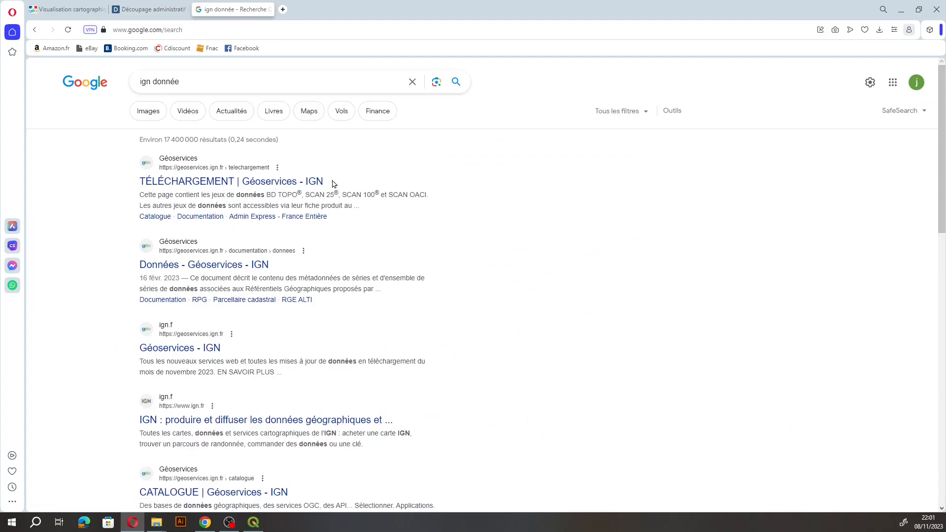
{"action": "left_click", "coordinate": [228, 184]}
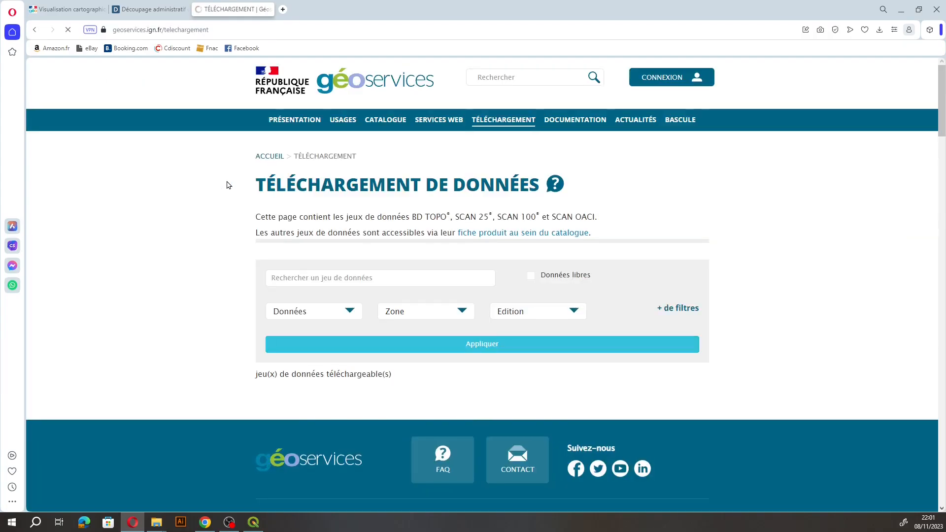
Narrow the dataset list to D051 Marne on the download map and expand the marker cluster at Châlons-en-Champagne.
{"action": "scroll", "coordinate": [202, 178], "scroll_direction": "down", "scroll_amount": 3}
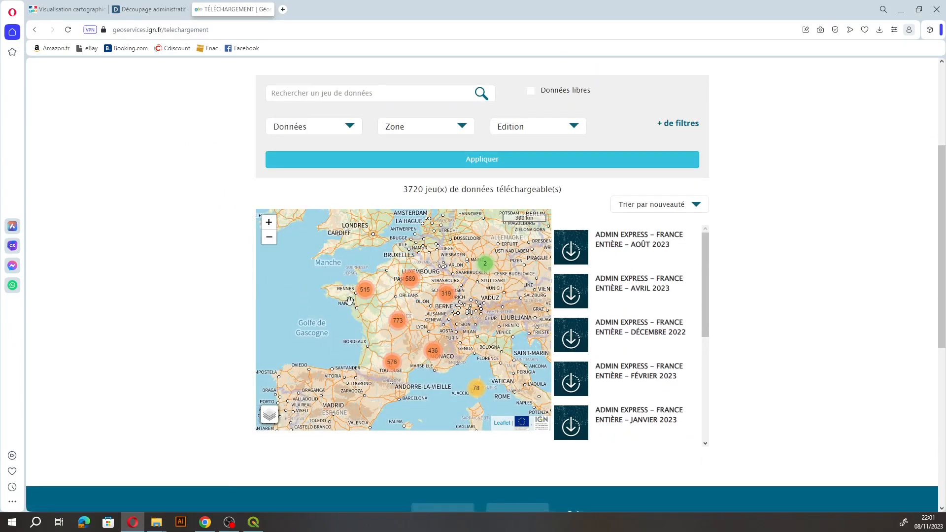
{"action": "left_click", "coordinate": [411, 279]}
{"action": "scroll", "coordinate": [422, 247], "scroll_direction": "up", "scroll_amount": 2}
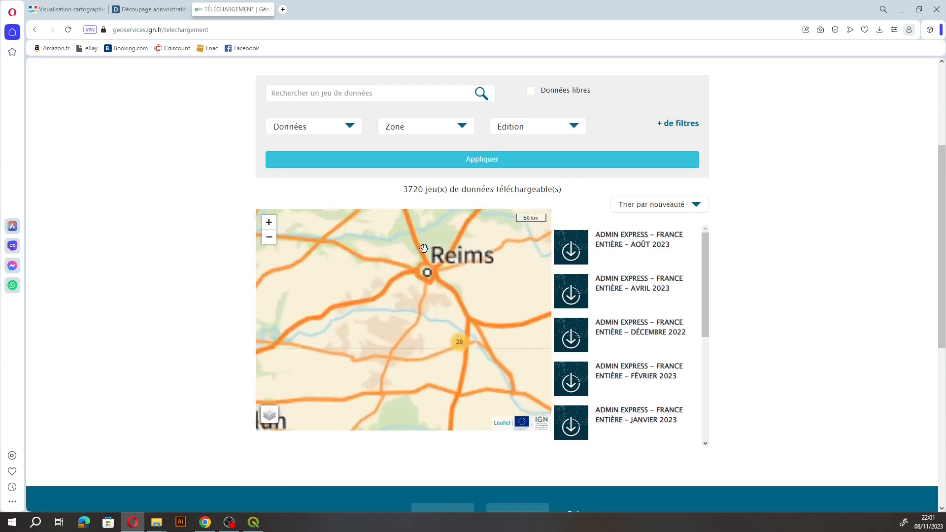
{"action": "left_click_drag", "start_coordinate": [422, 258], "coordinate": [410, 285]}
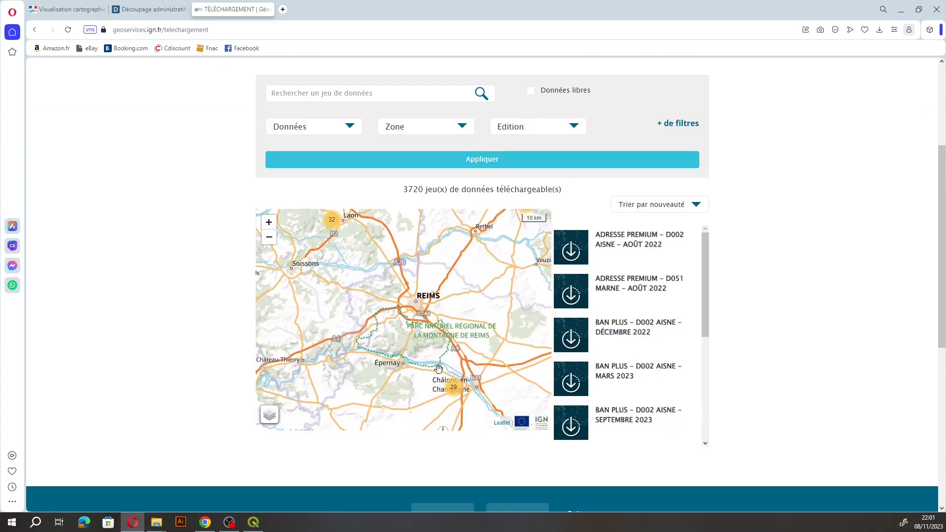
{"action": "left_click", "coordinate": [454, 391]}
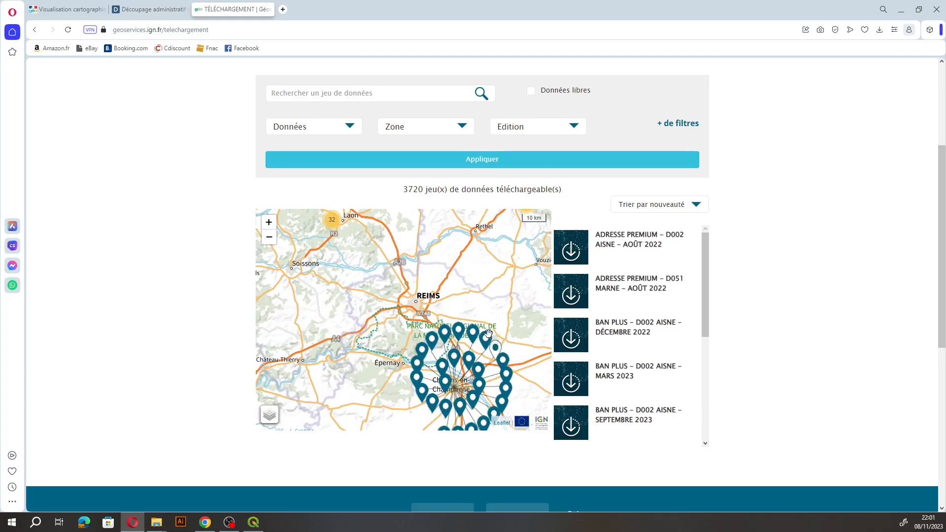
{"action": "left_click_drag", "start_coordinate": [391, 330], "coordinate": [390, 291]}
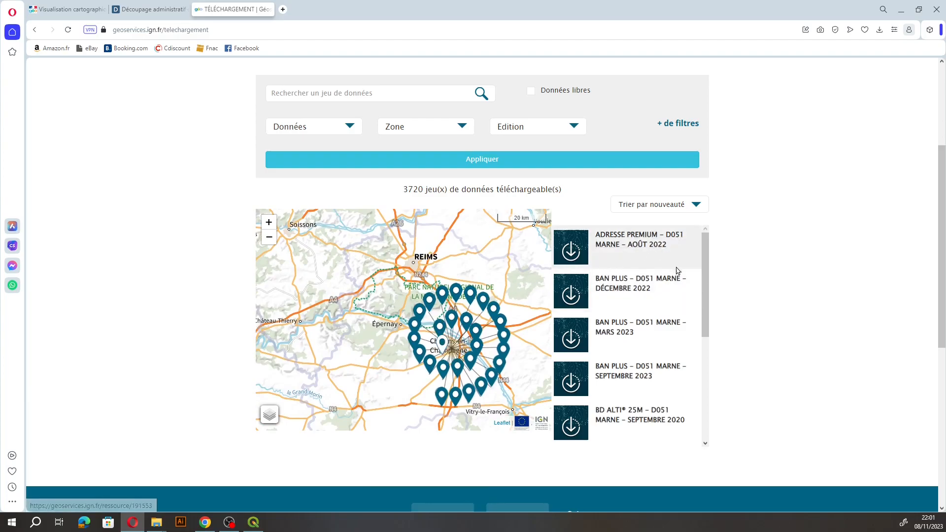
Open the BD ALTI 25m – D051 Marne – September 2020 dataset in a new tab and browse the list to the BD TOPO entries.
{"action": "left_click_drag", "start_coordinate": [705, 268], "coordinate": [718, 345]}
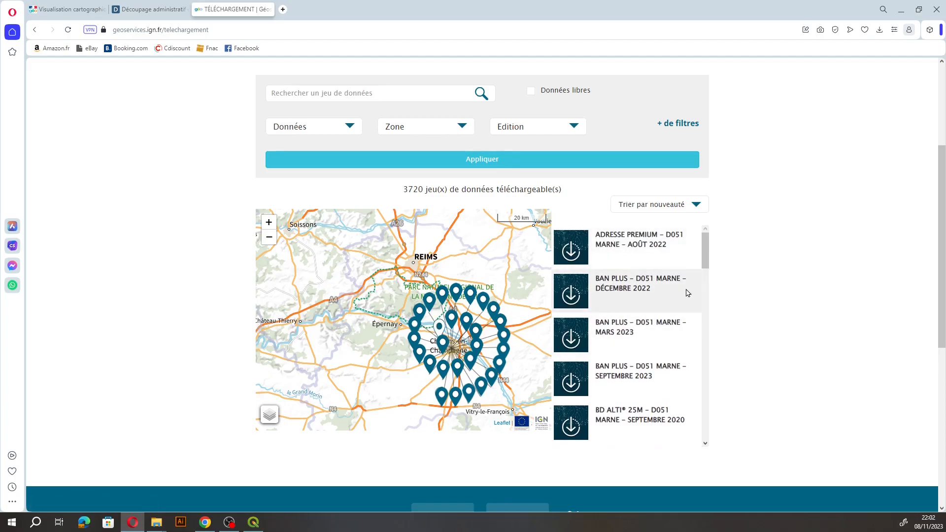
{"action": "left_click_drag", "start_coordinate": [708, 251], "coordinate": [708, 266]}
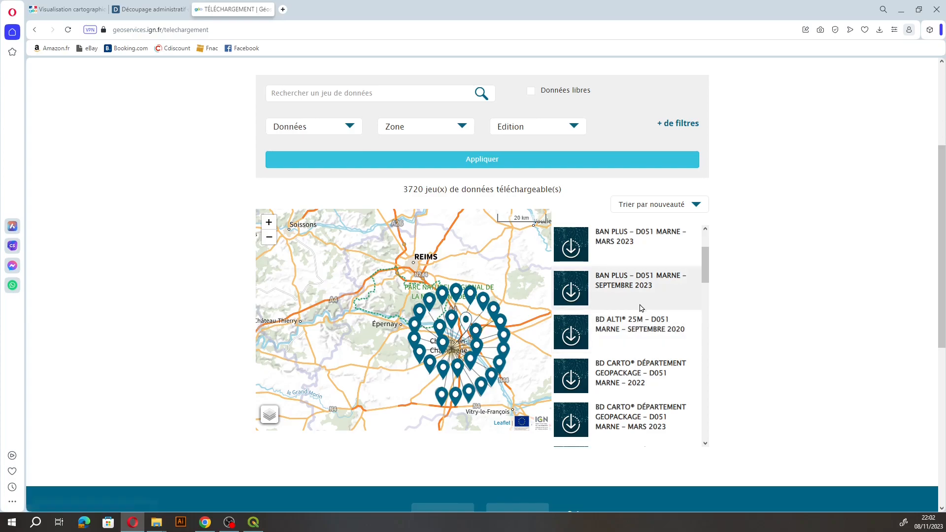
{"action": "middle_click", "coordinate": [629, 327]}
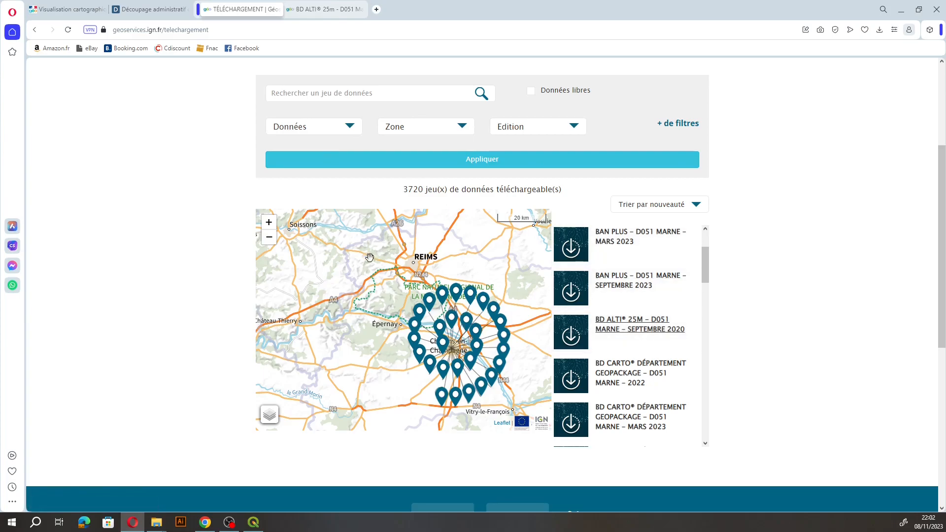
{"action": "left_click", "coordinate": [325, 9]}
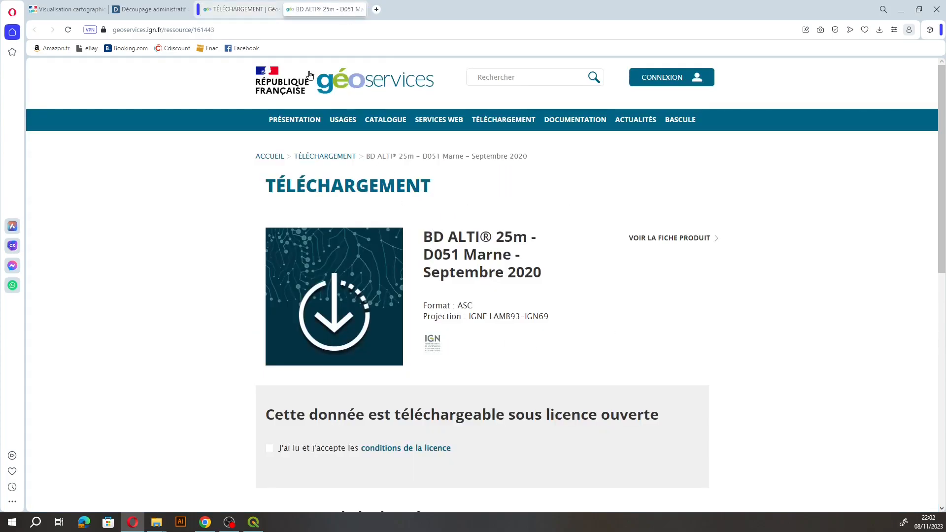
{"action": "left_click", "coordinate": [239, 9]}
{"action": "scroll", "coordinate": [592, 309], "scroll_direction": "down", "scroll_amount": 6}
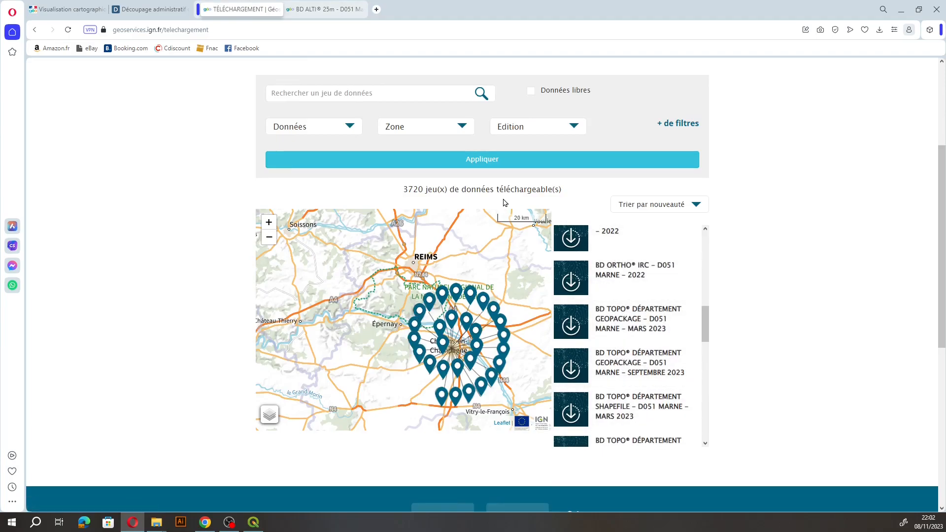
Accept the licence conditions for BD ALTI 25m D051 Marne and download BDALTIV2_2-0_25M_ASC_LAMB93-IGN69_D051_2020-09-04.7z.
{"action": "left_click", "coordinate": [329, 7]}
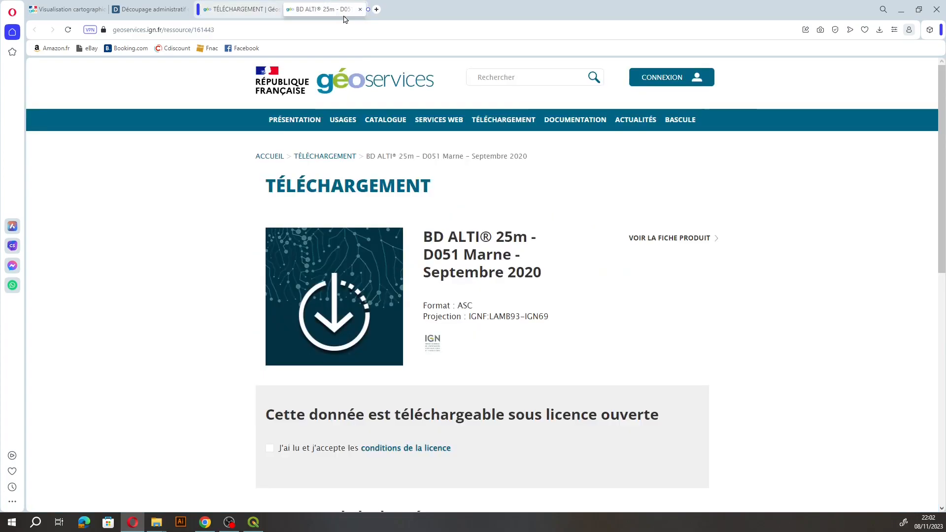
{"action": "scroll", "coordinate": [488, 195], "scroll_direction": "down", "scroll_amount": 3}
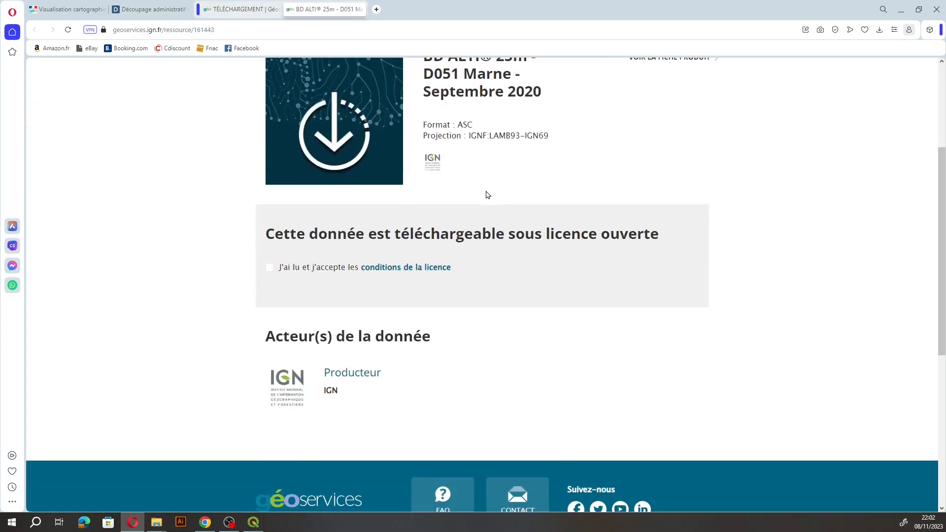
{"action": "left_click", "coordinate": [269, 267]}
{"action": "scroll", "coordinate": [433, 166], "scroll_direction": "up", "scroll_amount": 3}
{"action": "scroll", "coordinate": [515, 234], "scroll_direction": "down", "scroll_amount": 3}
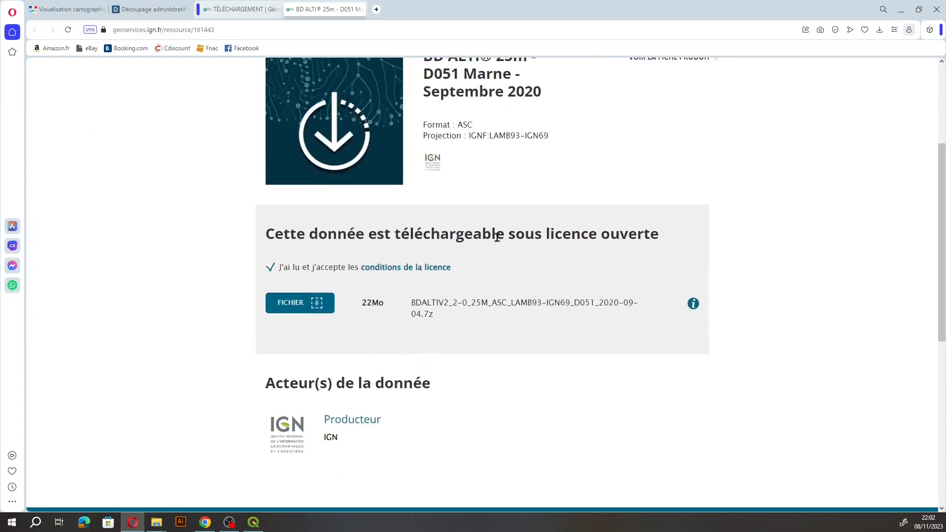
{"action": "left_click", "coordinate": [293, 304]}
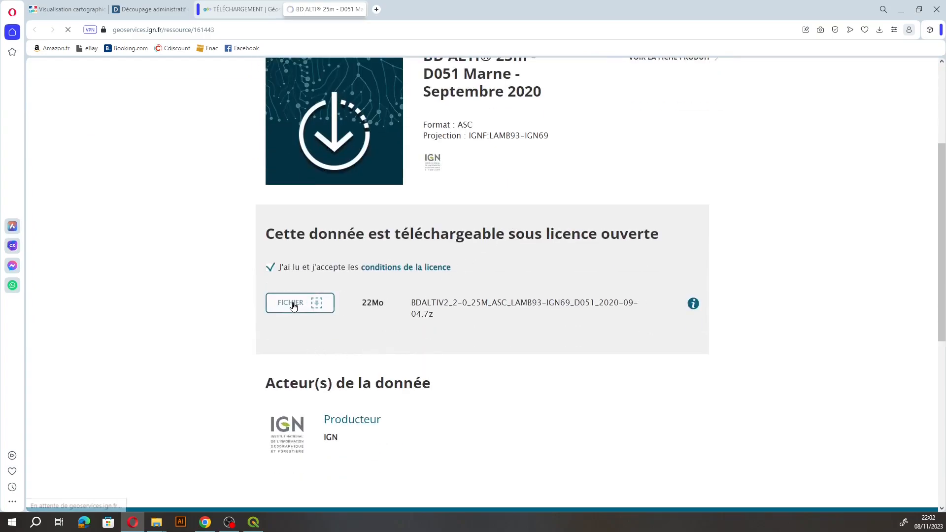
Open the BD TOPO Département Shapefile – D051 Marne – March 2023 dataset, accept its licence conditions and download BDTOPO_3-3_TOUSTHEMES_SHP_LAMB93_D051_2023-03-15.7z.
{"action": "left_click", "coordinate": [238, 9]}
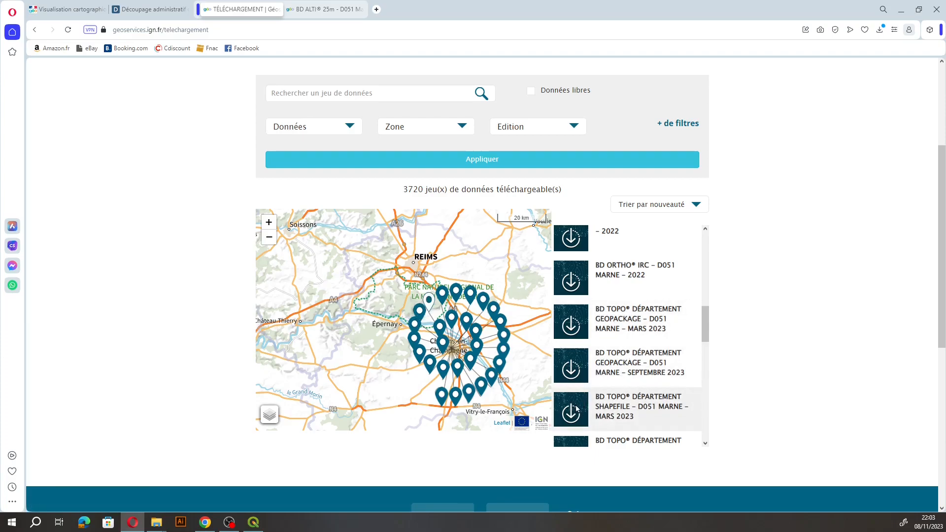
{"action": "middle_click", "coordinate": [613, 410]}
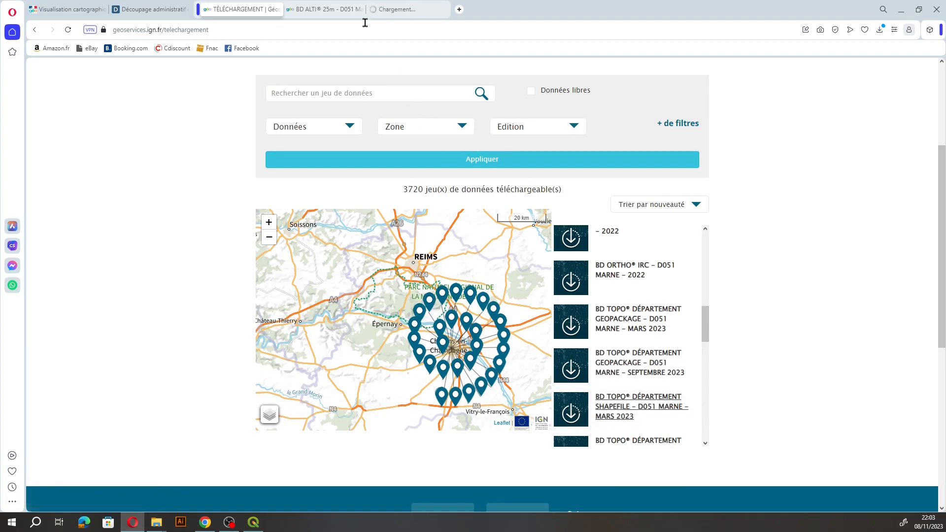
{"action": "left_click", "coordinate": [401, 9]}
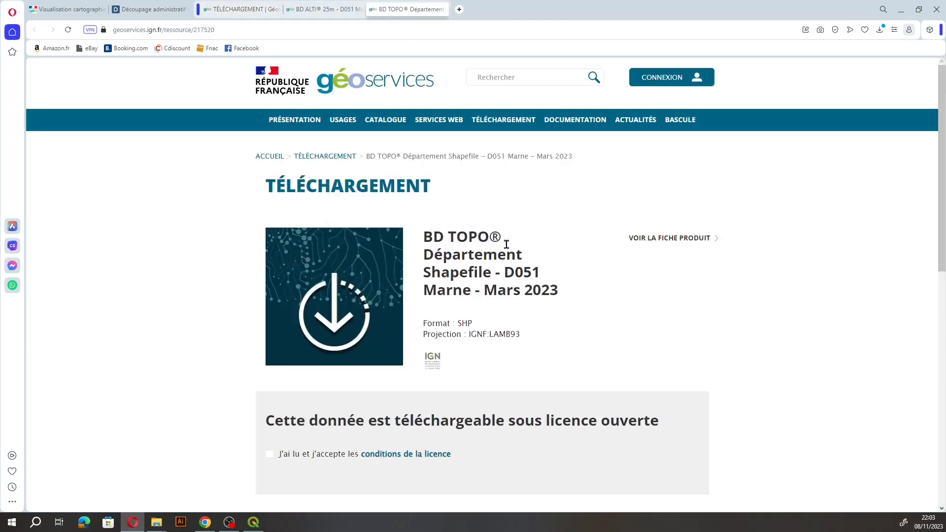
{"action": "left_click", "coordinate": [270, 454]}
{"action": "scroll", "coordinate": [469, 345], "scroll_direction": "down", "scroll_amount": 3}
{"action": "left_click", "coordinate": [296, 314]}
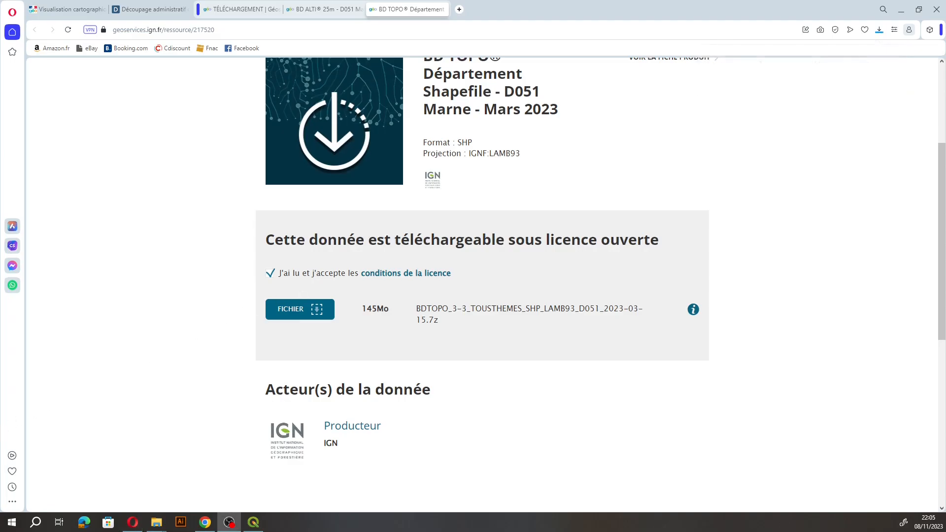
Move the downloaded BD TOPO and BD ALTI .7z archives from the Téléchargements folder to the desktop, leaving the project folder open.
{"action": "left_click", "coordinate": [901, 10]}
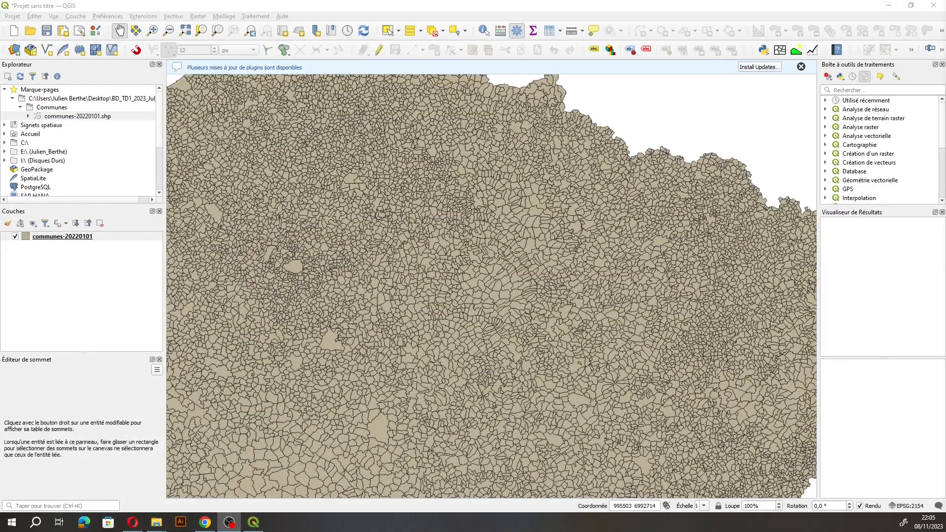
{"action": "mouse_move", "coordinate": [157, 523]}
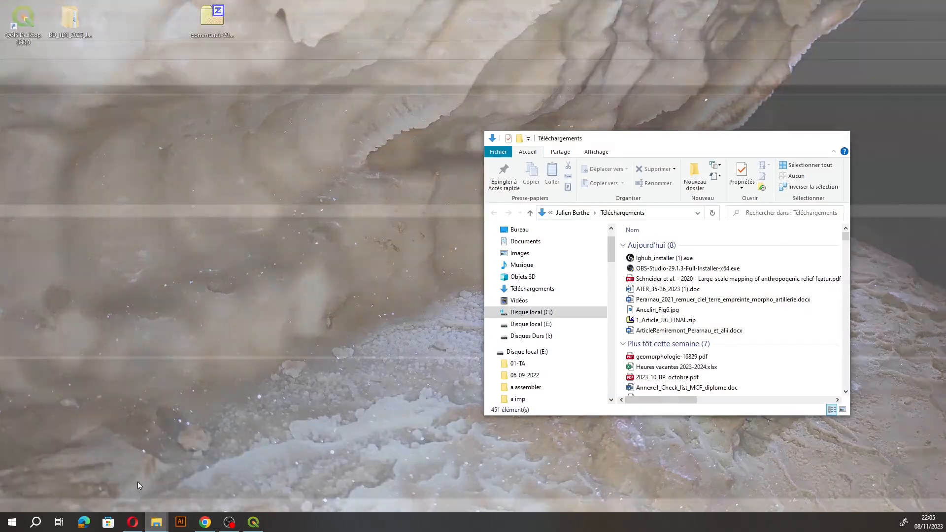
{"action": "left_click", "coordinate": [137, 482]}
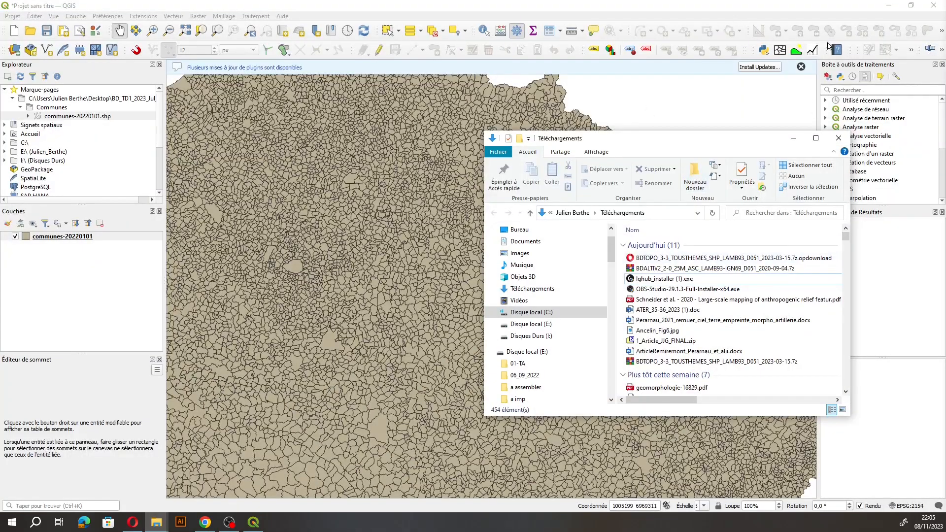
{"action": "left_click", "coordinate": [890, 5]}
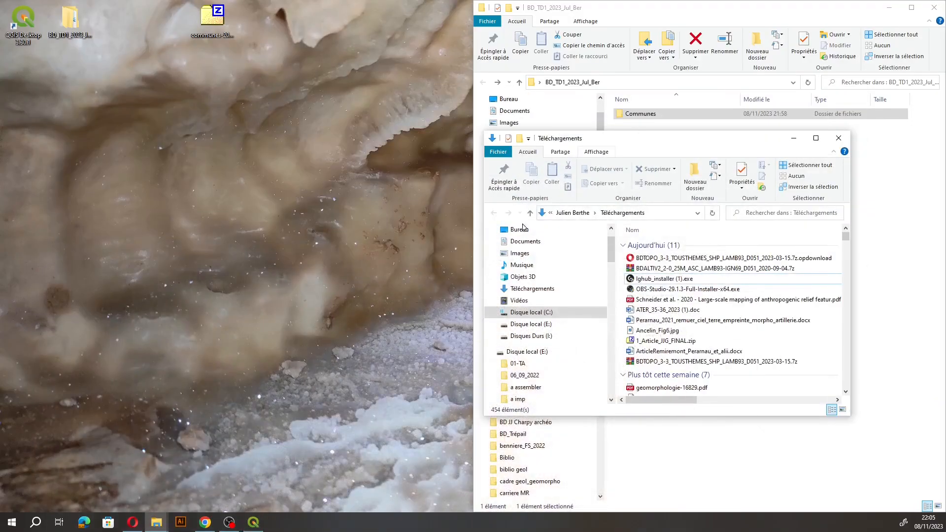
{"action": "left_click", "coordinate": [642, 246]}
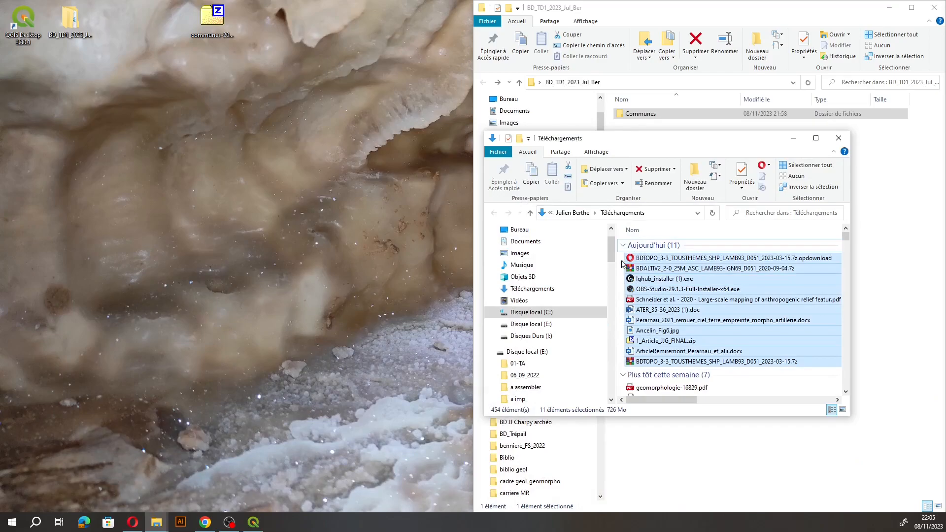
{"action": "left_click", "coordinate": [530, 289]}
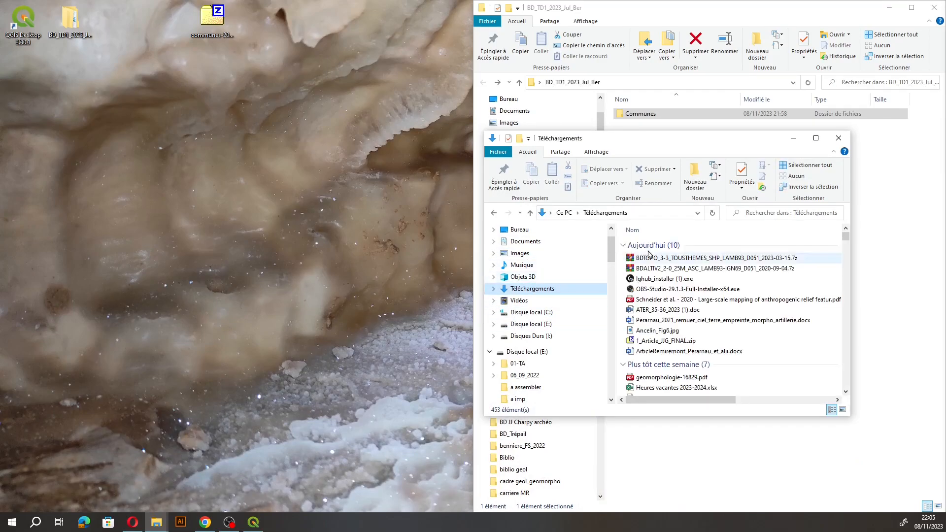
{"action": "left_click", "coordinate": [622, 259]}
{"action": "left_click", "coordinate": [637, 270], "text": "shift"}
{"action": "left_click_drag", "start_coordinate": [637, 270], "coordinate": [356, 135]}
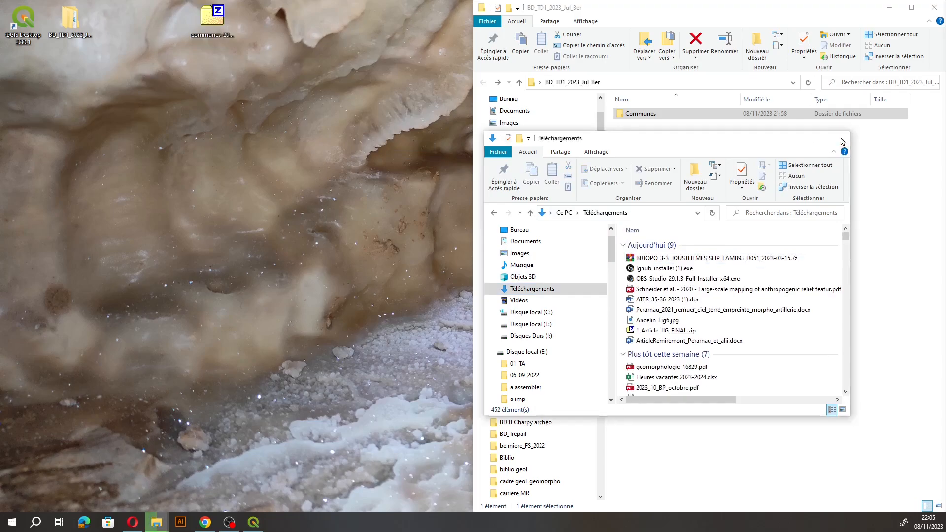
{"action": "left_click", "coordinate": [840, 139]}
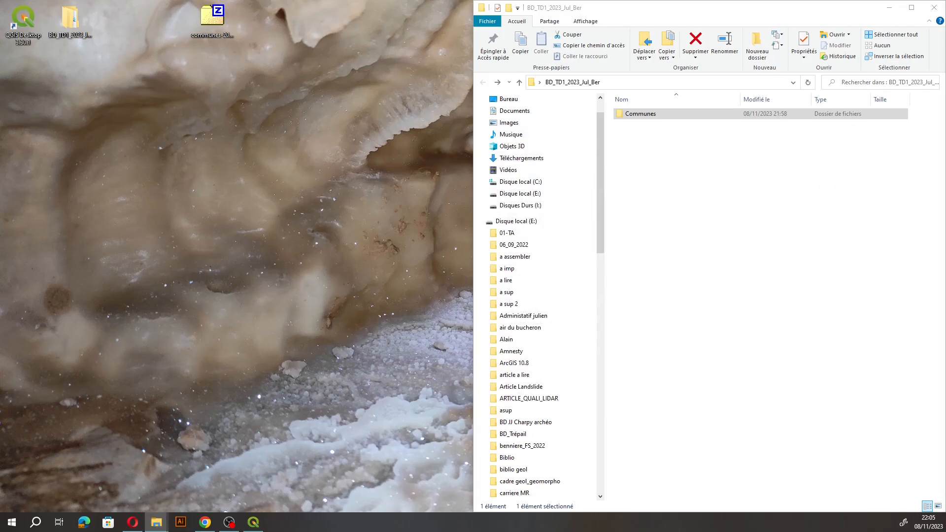
Extract the BDALTIV2_2-0_25M_ASC_LAMB93-IGN69_D051_2020-09-04 folder from its archive into the TD1 project folder and close the archive.
{"action": "double_click", "coordinate": [351, 118]}
{"action": "left_click_drag", "start_coordinate": [371, 106], "coordinate": [290, 57]}
{"action": "left_click", "coordinate": [445, 197]}
{"action": "left_click_drag", "start_coordinate": [93, 146], "coordinate": [793, 159]}
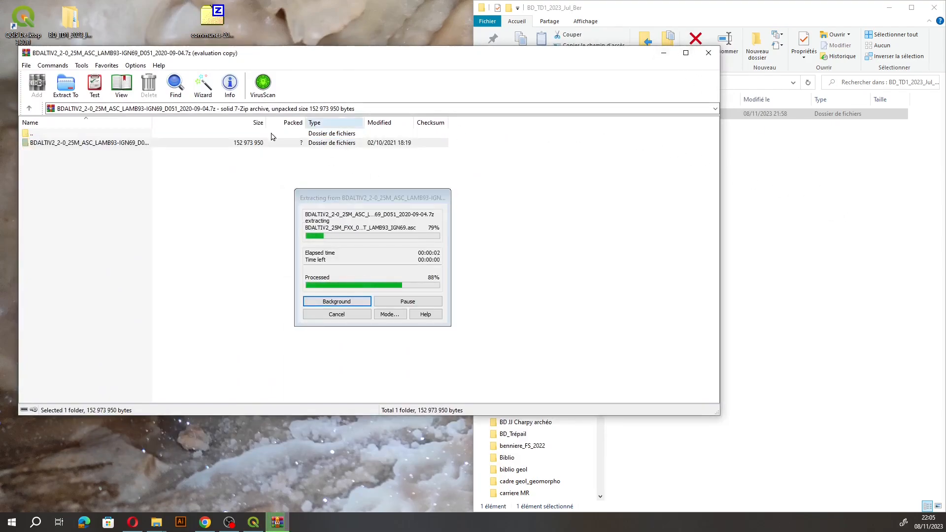
{"action": "left_click", "coordinate": [389, 63]}
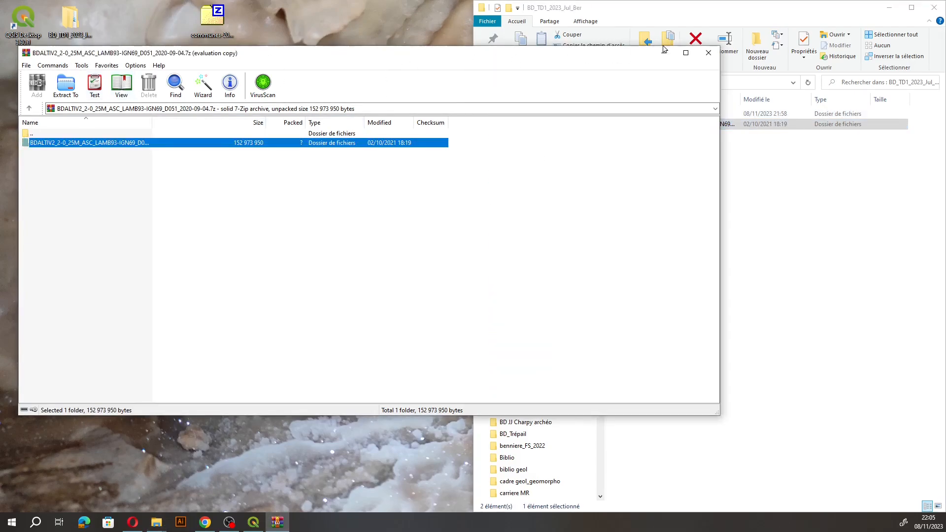
{"action": "left_click", "coordinate": [709, 53]}
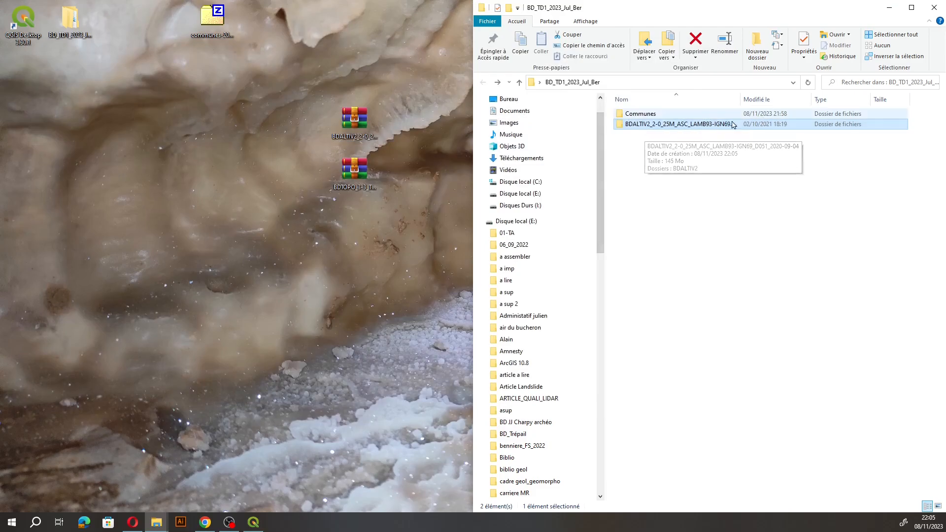
Rename the extracted BD ALTI folder as MNT_25_m.
{"action": "right_click", "coordinate": [663, 124]}
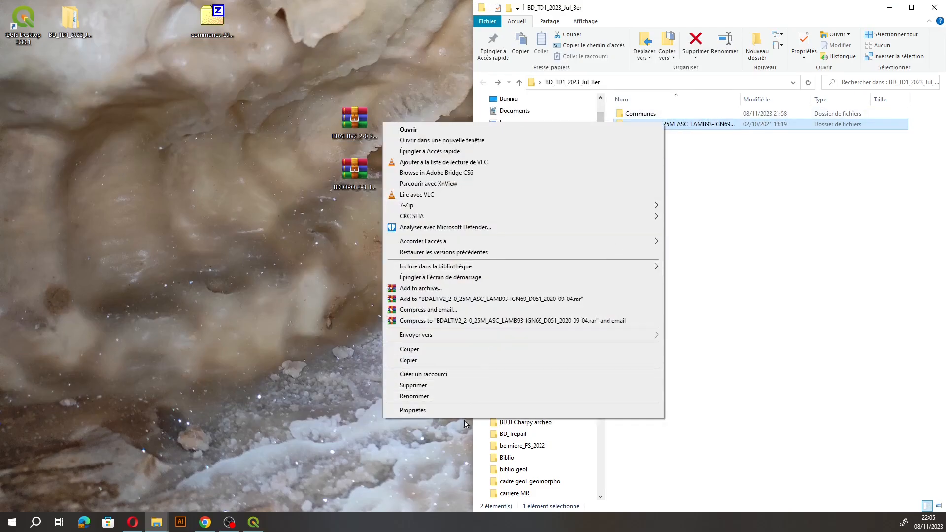
{"action": "left_click", "coordinate": [441, 403]}
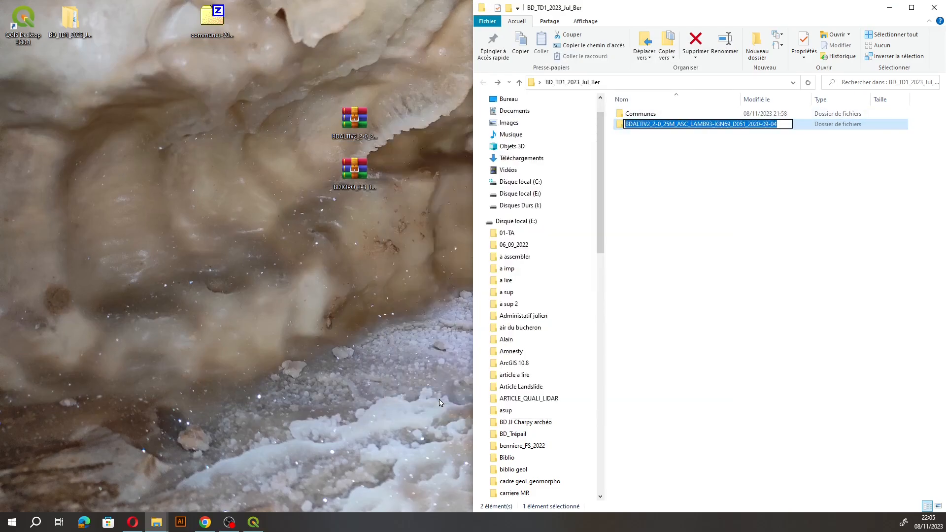
{"action": "type", "text": "MNT"}
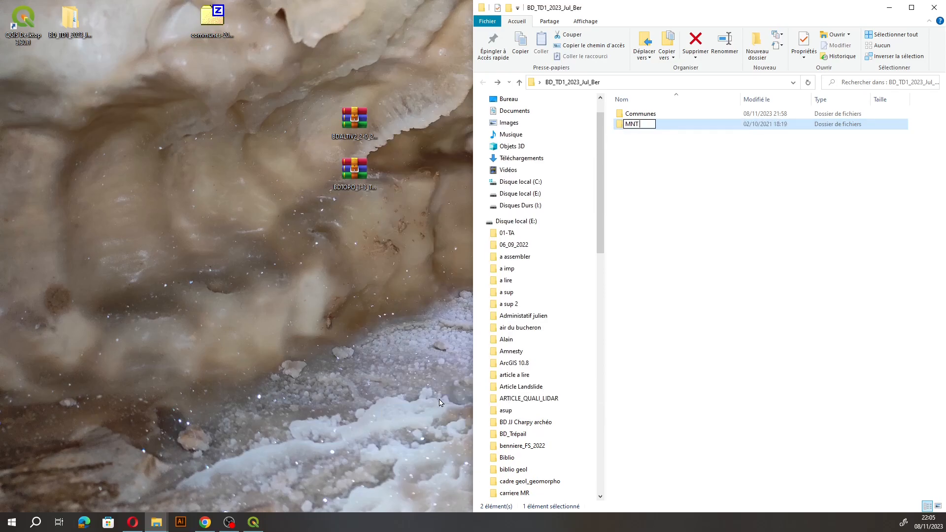
{"action": "type", "text": " 25 m"}
{"action": "key", "text": "BackSpace"}
{"action": "type", "text": "_"}
{"action": "key", "text": "BackSpace"}
{"action": "type", "text": "_25_m"}
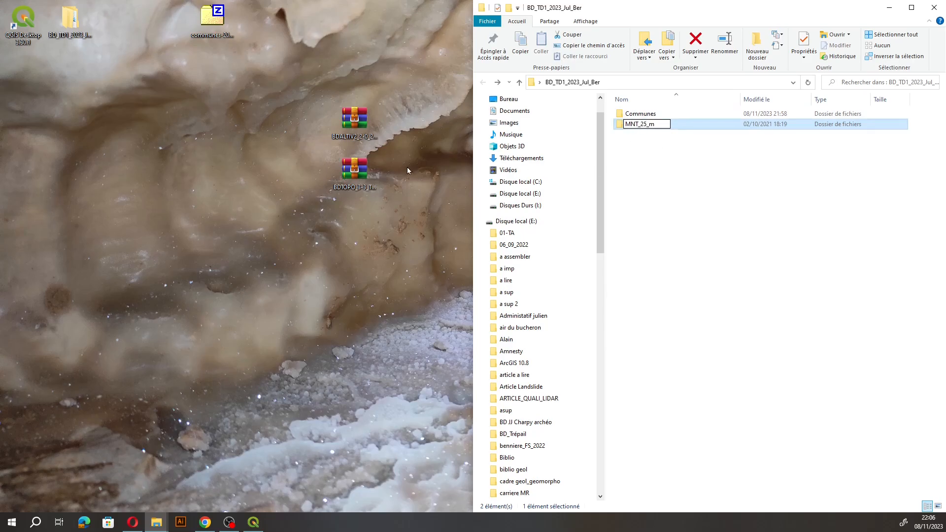
Extract the BDTOPO_3-3_TOUSTHEMES_SHP_LAMB93_D051_2023-03-15 folder from its archive into the TD1 project folder and close the archive.
{"action": "double_click", "coordinate": [351, 175]}
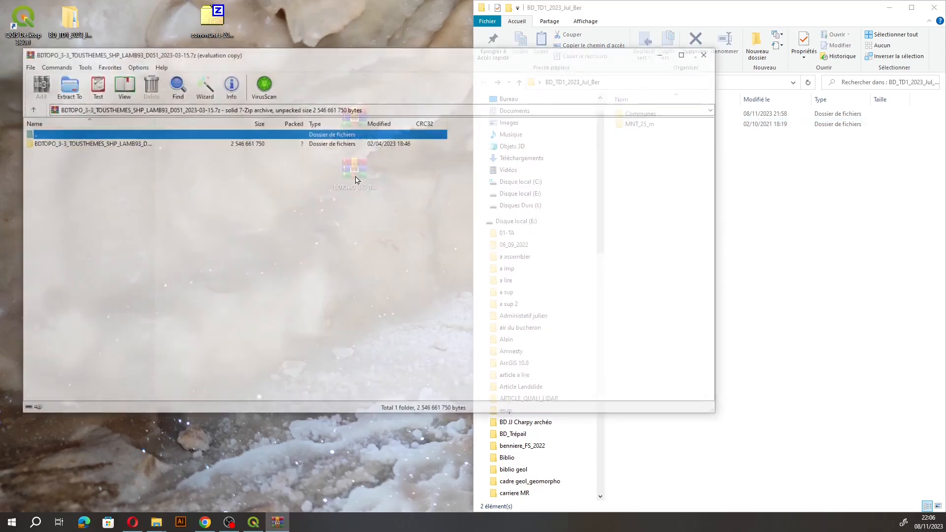
{"action": "left_click_drag", "start_coordinate": [74, 143], "coordinate": [750, 188]}
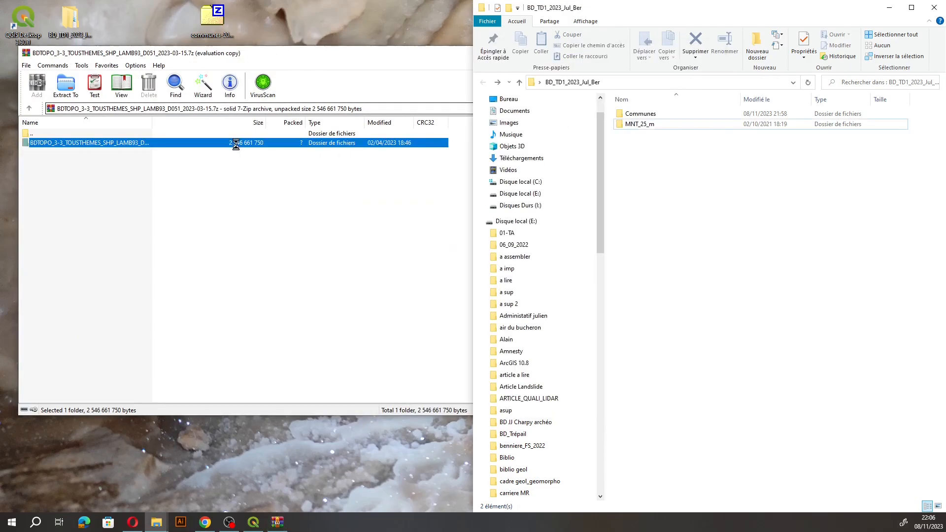
{"action": "left_click", "coordinate": [445, 195]}
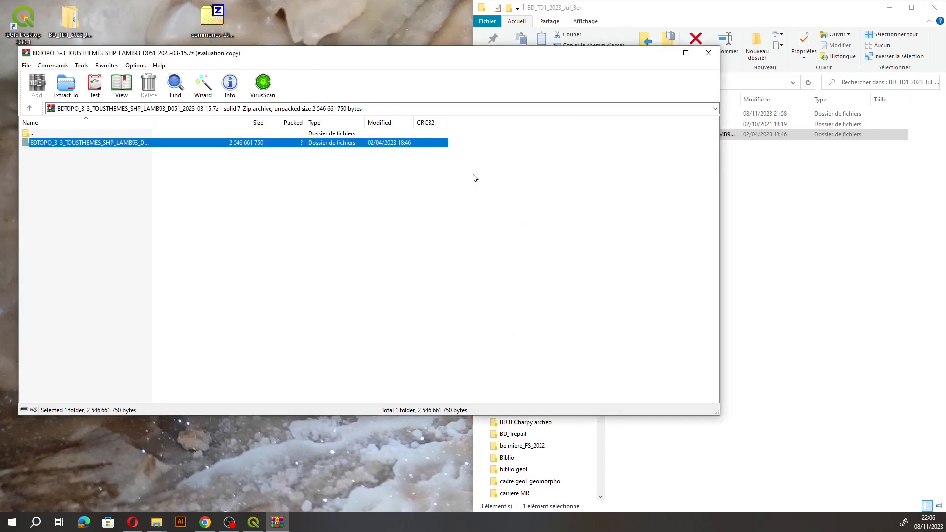
{"action": "left_click", "coordinate": [707, 55]}
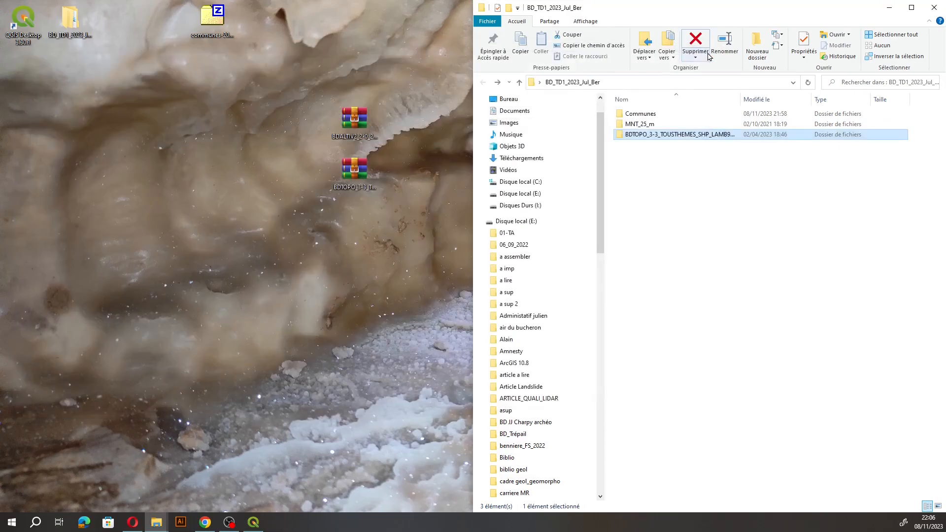
Rename the extracted BD TOPO folder as BDTOPO and delete the two .7z archives from the desktop.
{"action": "right_click", "coordinate": [655, 135]}
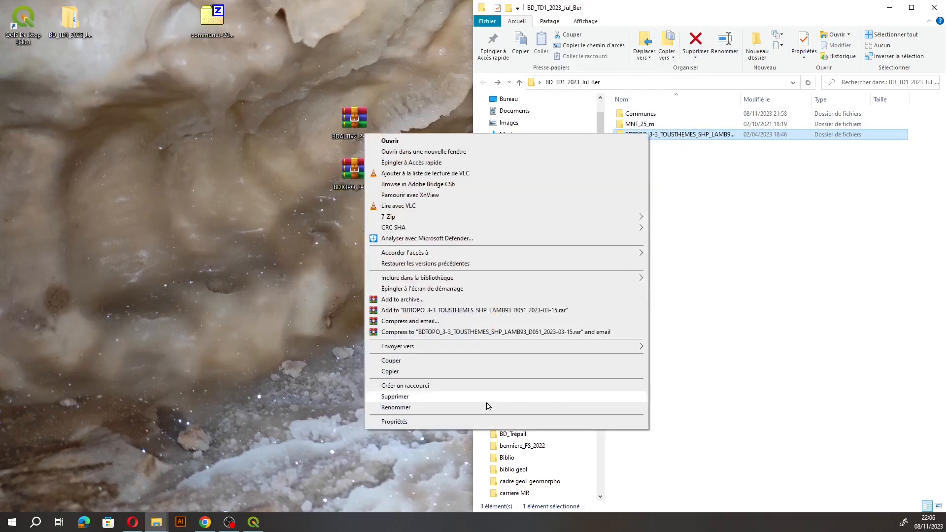
{"action": "left_click", "coordinate": [434, 408]}
{"action": "left_click_drag", "start_coordinate": [645, 137], "coordinate": [887, 142]}
{"action": "key", "text": "Delete"}
{"action": "left_click", "coordinate": [672, 156]}
{"action": "left_click_drag", "start_coordinate": [297, 68], "coordinate": [387, 220]}
{"action": "key", "text": "Delete"}
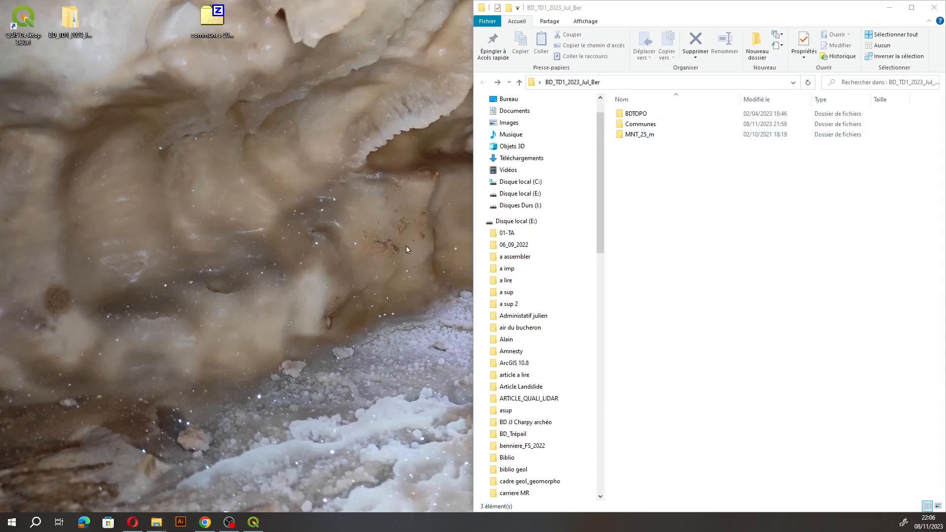
Switch to QGIS and remove the communes-20220101 layer from the project.
{"action": "mouse_move", "coordinate": [156, 523]}
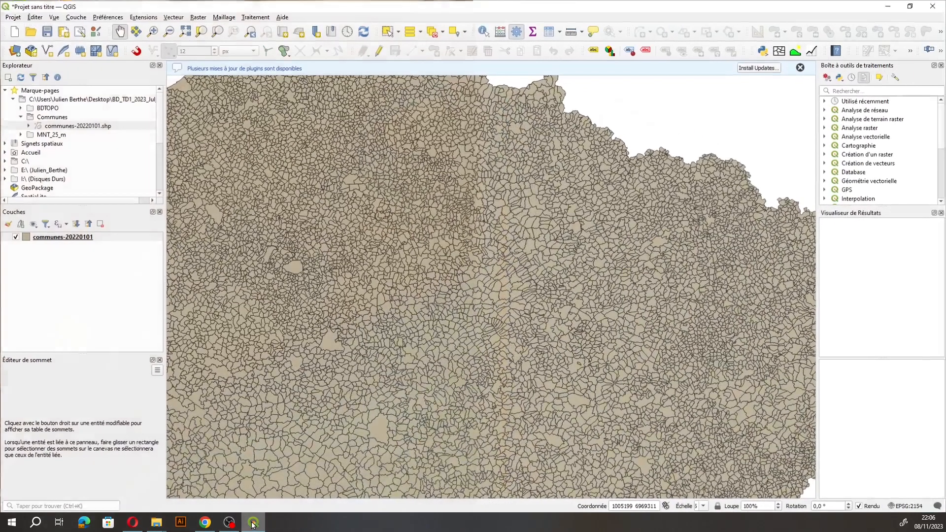
{"action": "left_click", "coordinate": [254, 522]}
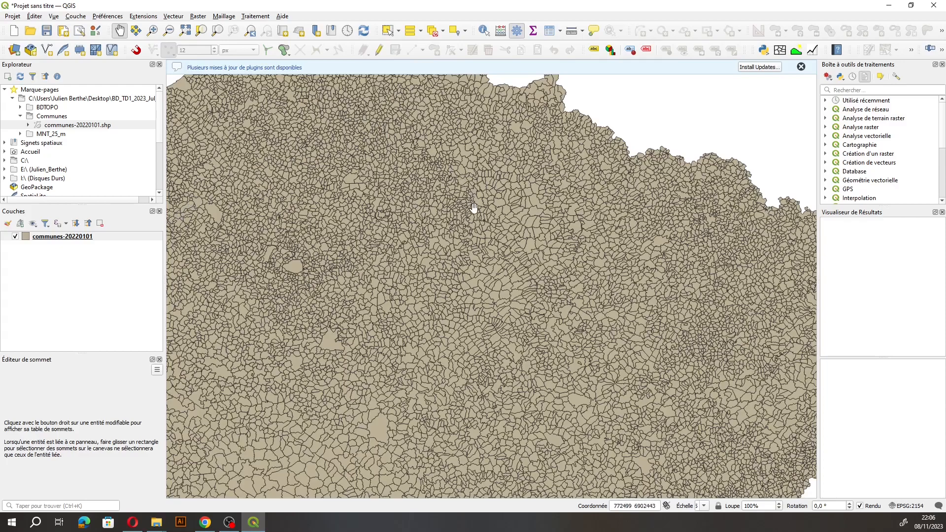
{"action": "right_click", "coordinate": [70, 240]}
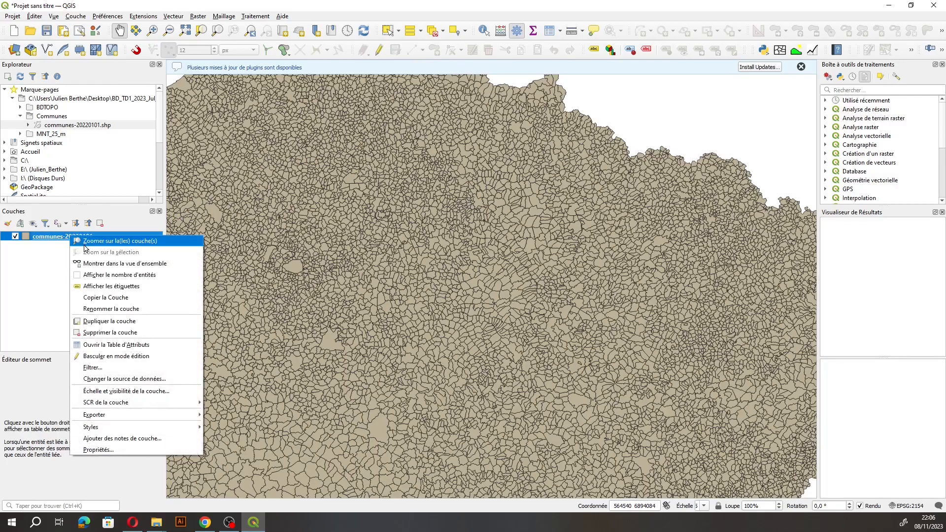
{"action": "left_click", "coordinate": [113, 333]}
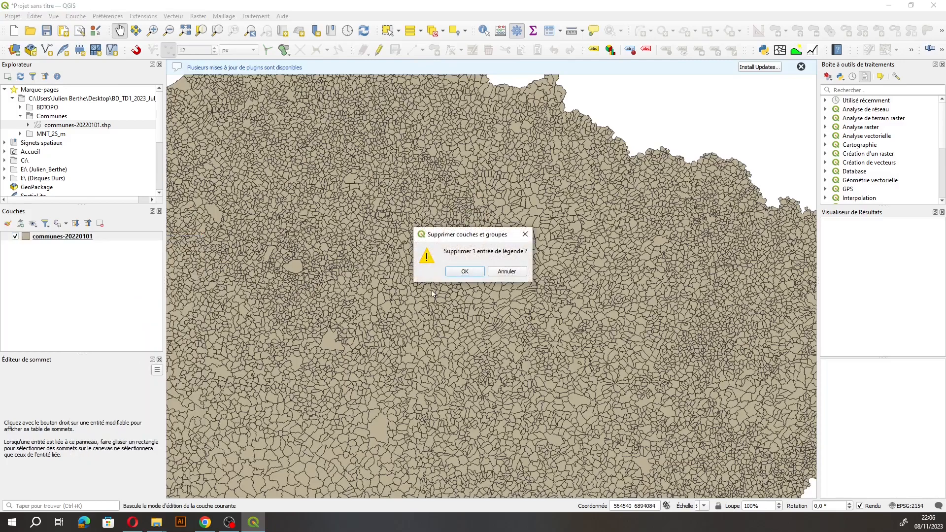
{"action": "left_click", "coordinate": [465, 272]}
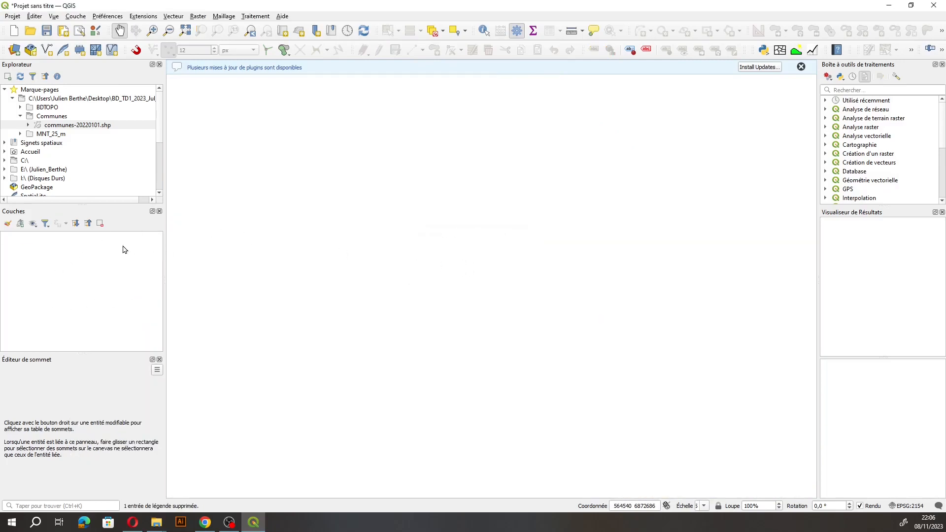
Compare the bookmarked project folder in the QGIS browser tree with the folder on disk and examine its Communes entry.
{"action": "left_click", "coordinate": [28, 126]}
{"action": "left_click", "coordinate": [28, 126]}
{"action": "left_click", "coordinate": [158, 524]}
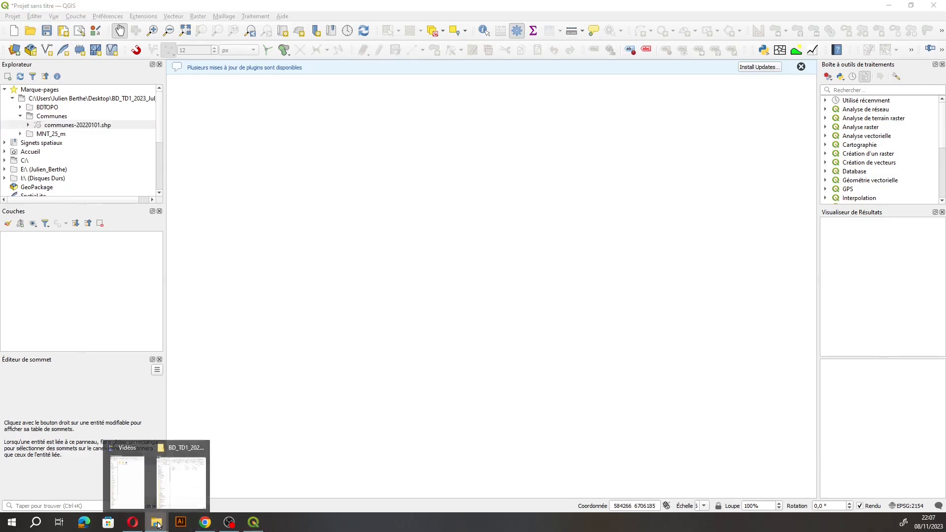
{"action": "left_click", "coordinate": [181, 482]}
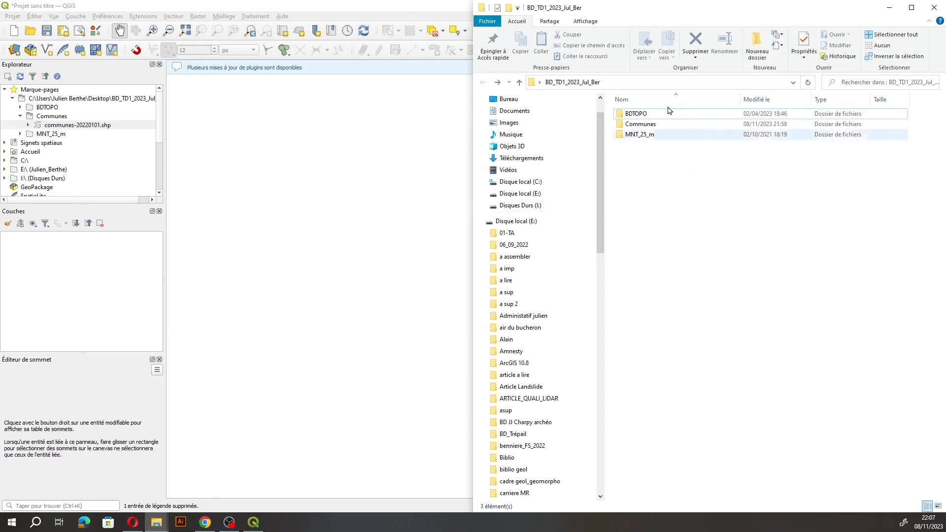
{"action": "left_click", "coordinate": [431, 9]}
{"action": "left_click", "coordinate": [52, 117]}
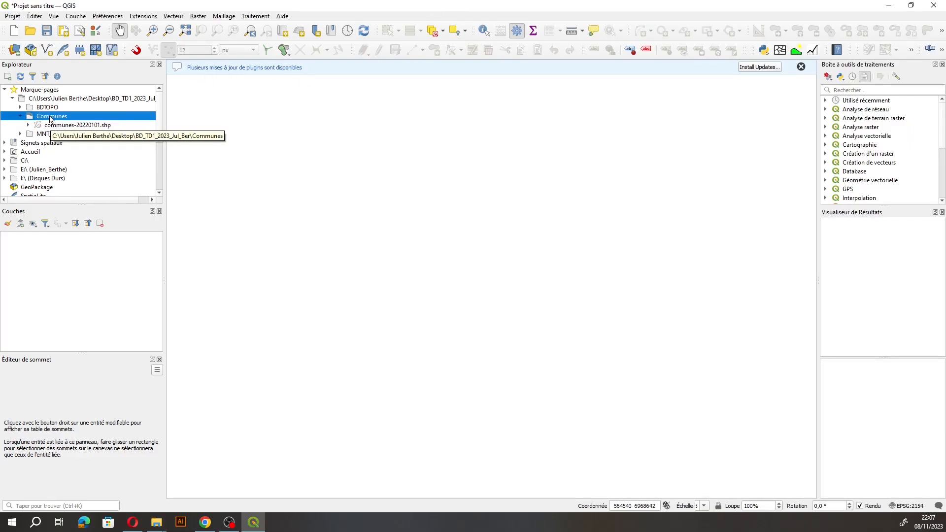
{"action": "right_click", "coordinate": [50, 120]}
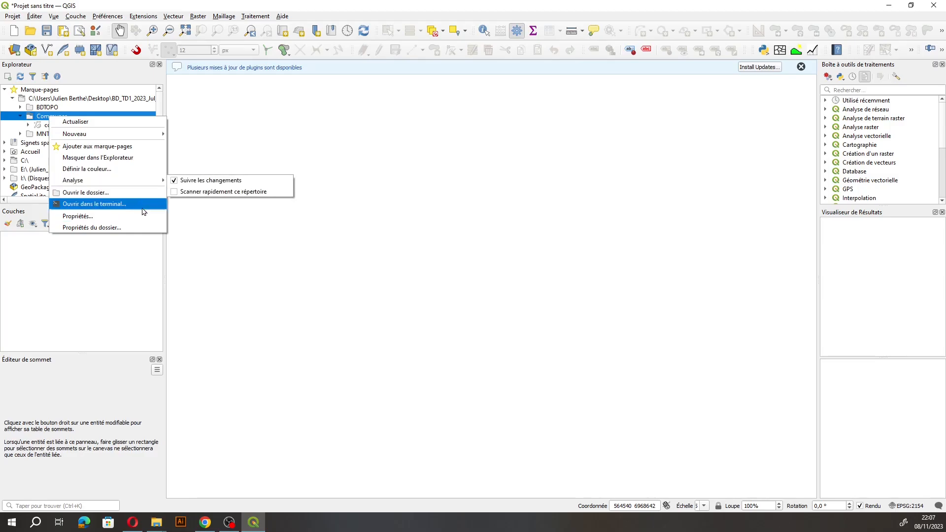
{"action": "left_click", "coordinate": [4, 127]}
{"action": "left_click", "coordinate": [47, 125]}
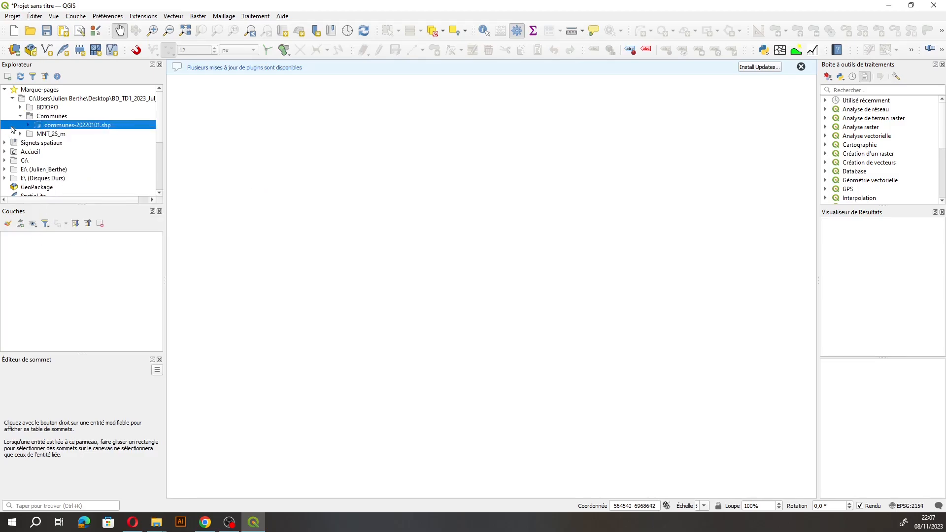
Delete the communes-20220101.shp file from the bookmarked project's Communes folder in the browser tree.
{"action": "right_click", "coordinate": [46, 125]}
{"action": "left_click", "coordinate": [55, 128]}
{"action": "left_click", "coordinate": [565, 132]}
{"action": "right_click", "coordinate": [60, 125]}
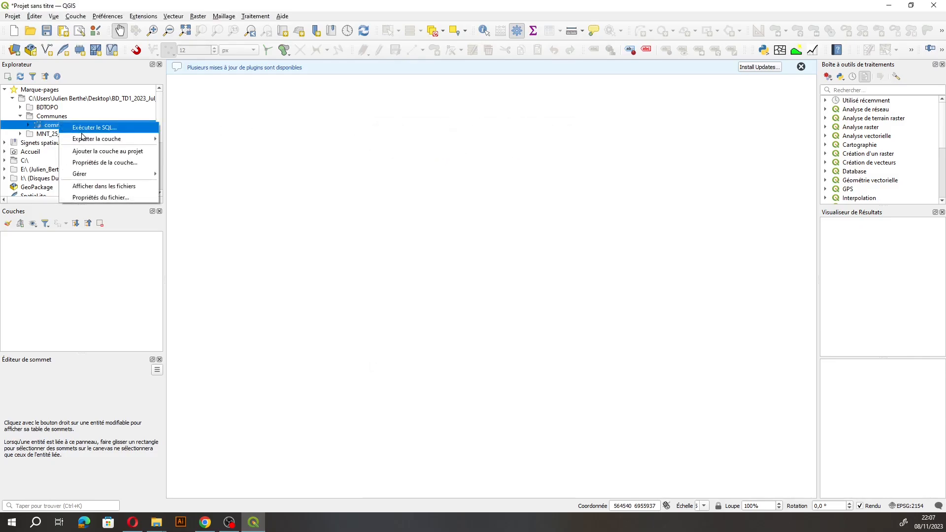
{"action": "mouse_move", "coordinate": [150, 178]}
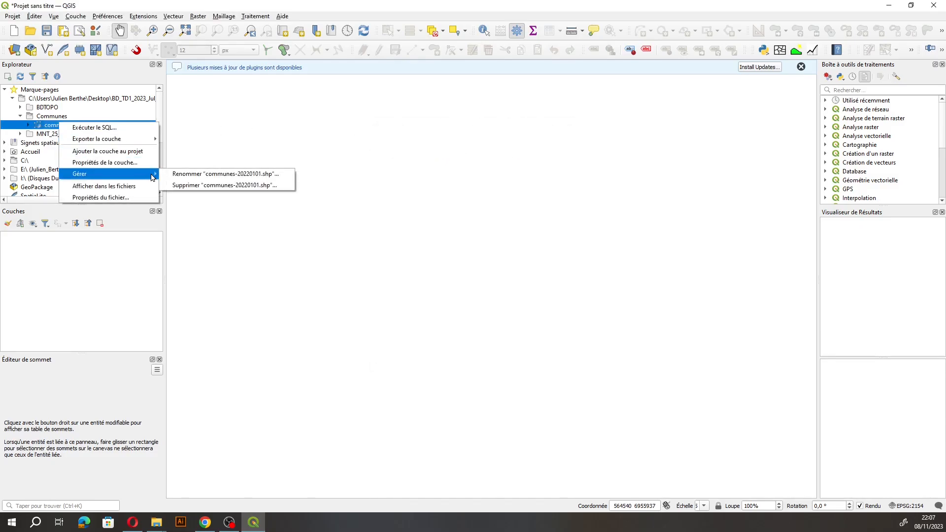
{"action": "left_click", "coordinate": [221, 186]}
{"action": "left_click", "coordinate": [411, 266]}
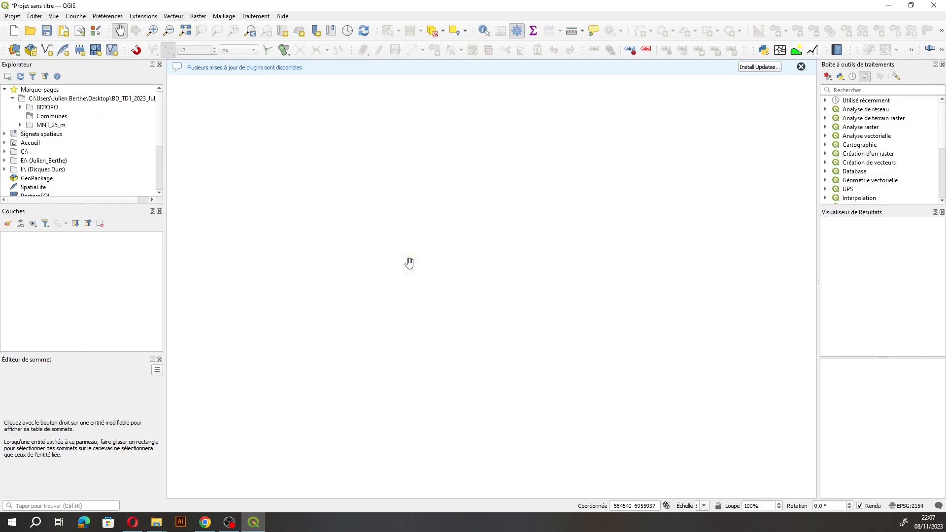
Switch to the file explorer, check the Communes folder's remaining files and delete that folder from the project folder.
{"action": "right_click", "coordinate": [42, 118]}
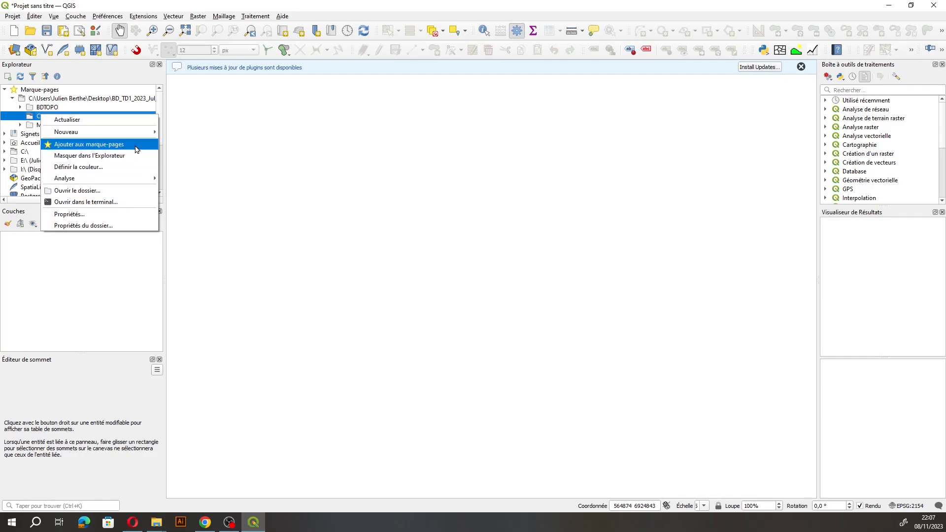
{"action": "left_click", "coordinate": [105, 283]}
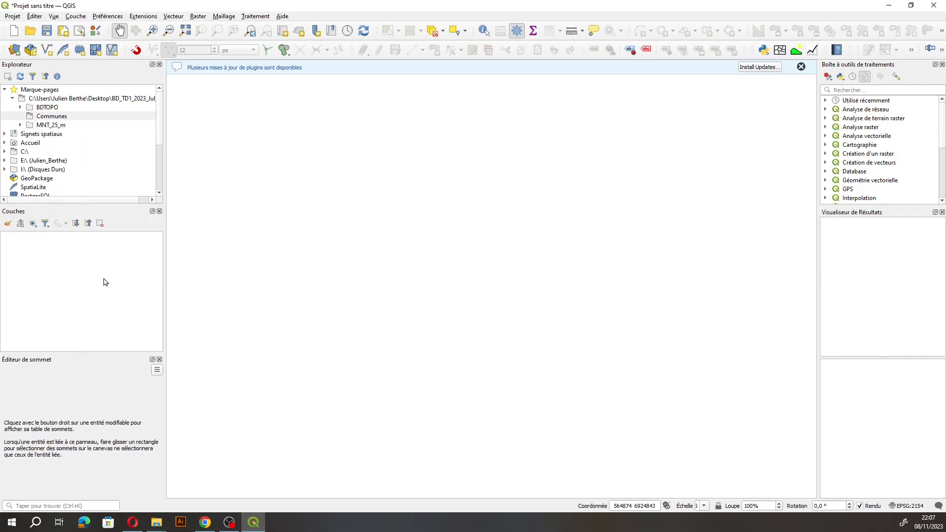
{"action": "left_click", "coordinate": [156, 522]}
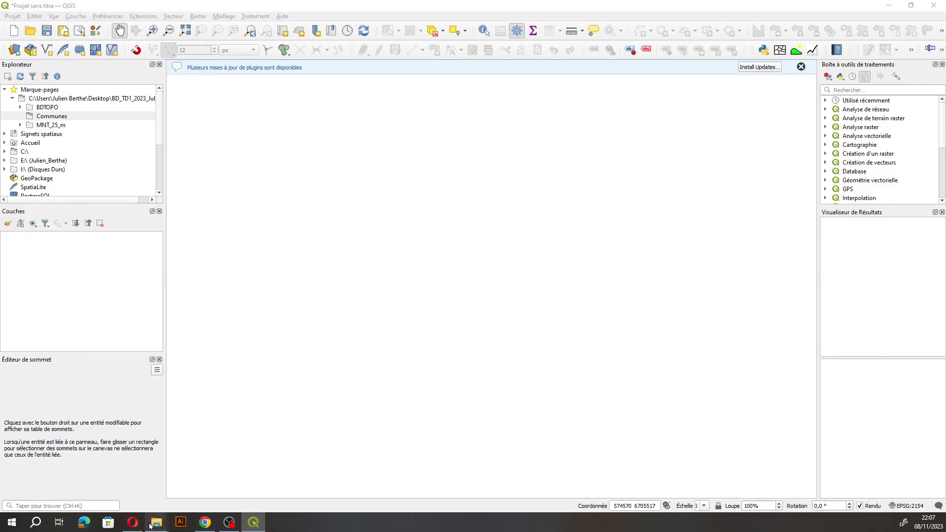
{"action": "left_click", "coordinate": [186, 487]}
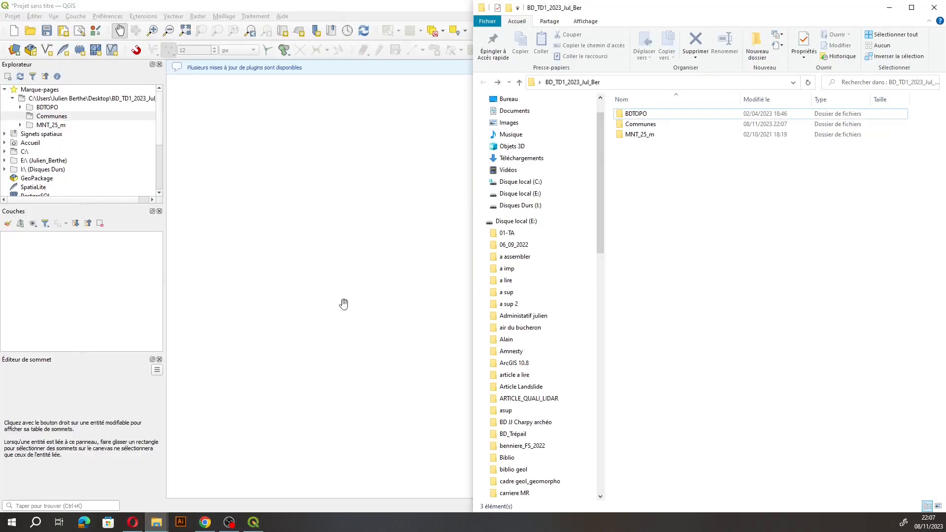
{"action": "double_click", "coordinate": [646, 126]}
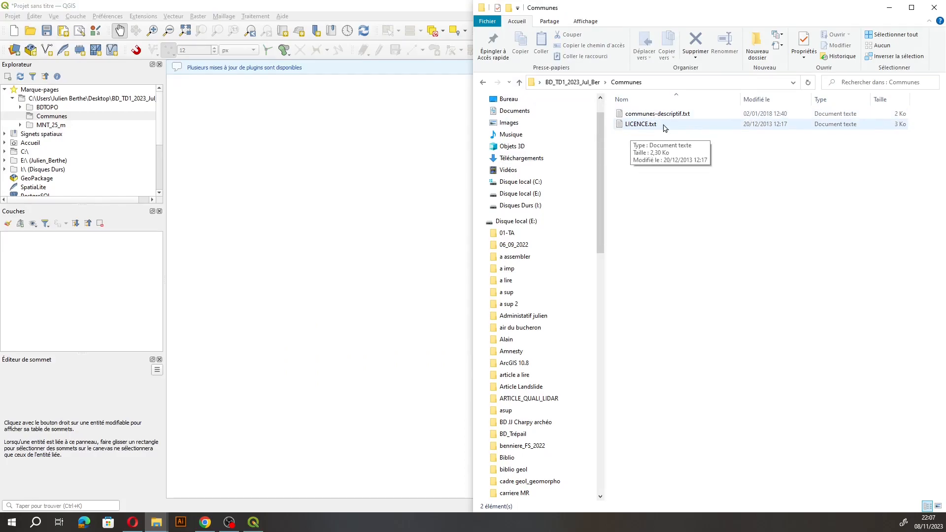
{"action": "left_click", "coordinate": [483, 83]}
{"action": "key", "text": "Delete"}
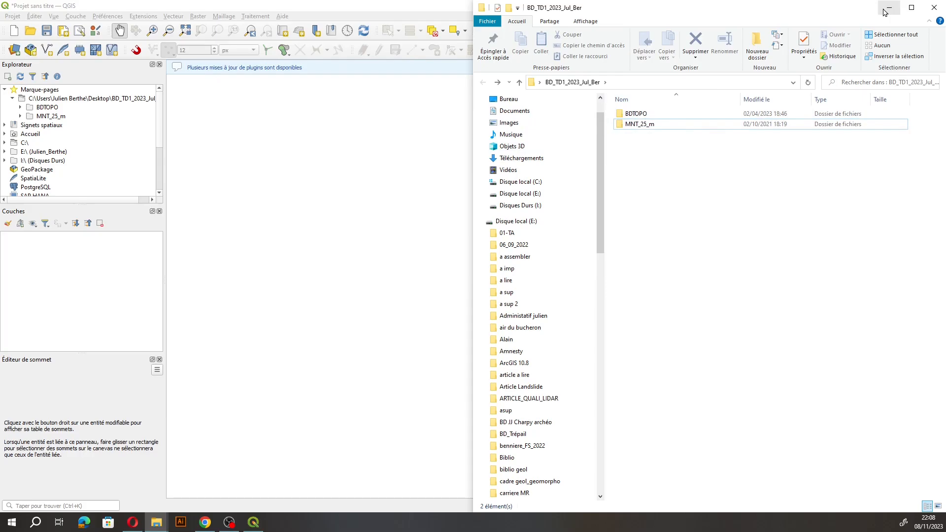
{"action": "double_click", "coordinate": [652, 124]}
{"action": "double_click", "coordinate": [635, 114]}
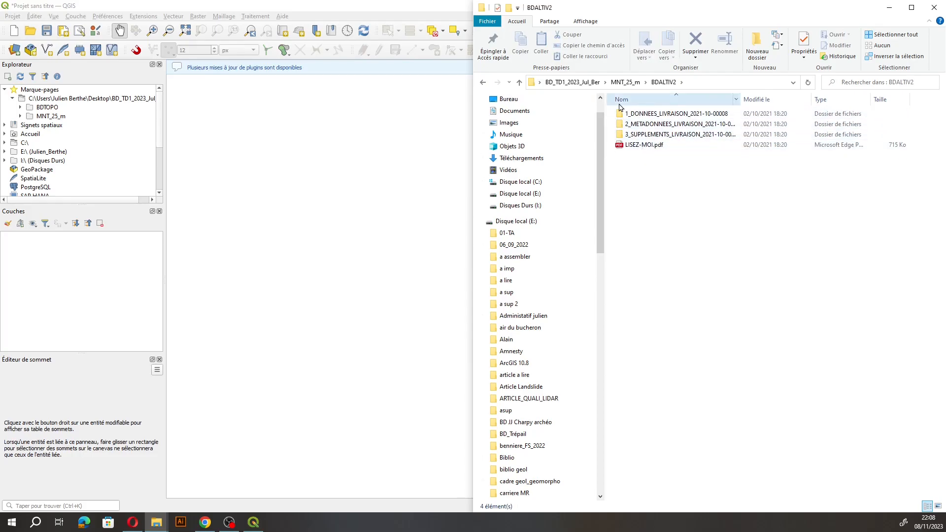
{"action": "double_click", "coordinate": [650, 115]}
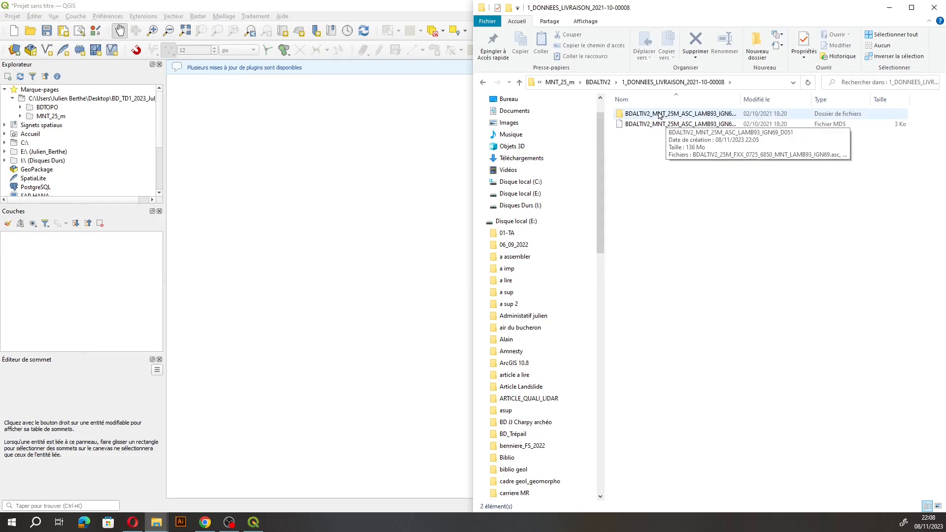
{"action": "double_click", "coordinate": [661, 114]}
{"action": "left_click_drag", "start_coordinate": [717, 359], "coordinate": [701, 104]}
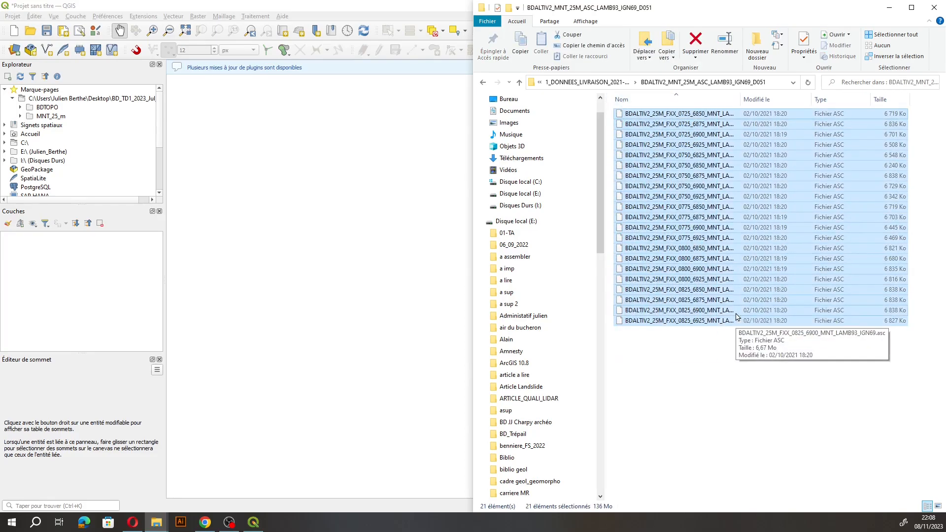
{"action": "left_click", "coordinate": [709, 365]}
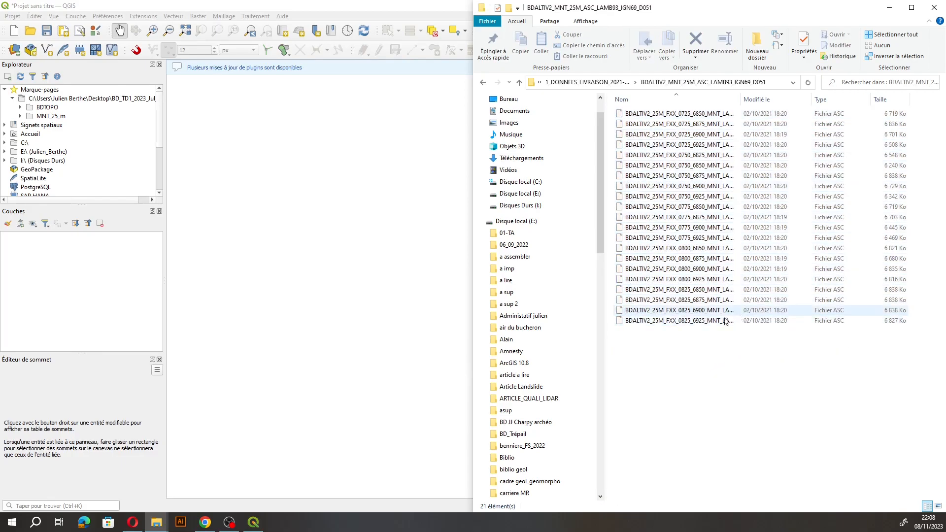
Switch to QGIS and add all BDALTIV2_25M ASC tiles from the bookmarked MNT_25_m folder to the project as layers.
{"action": "left_click", "coordinate": [21, 116]}
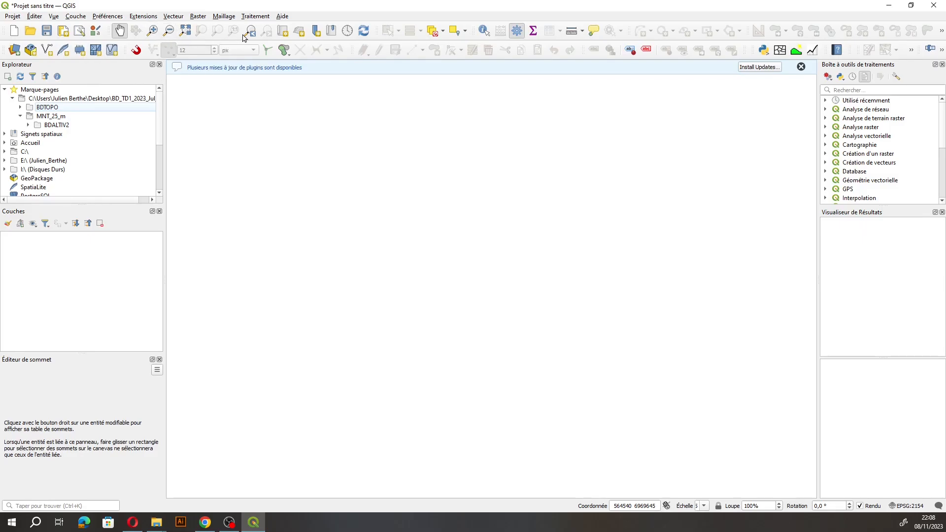
{"action": "left_click", "coordinate": [28, 126]}
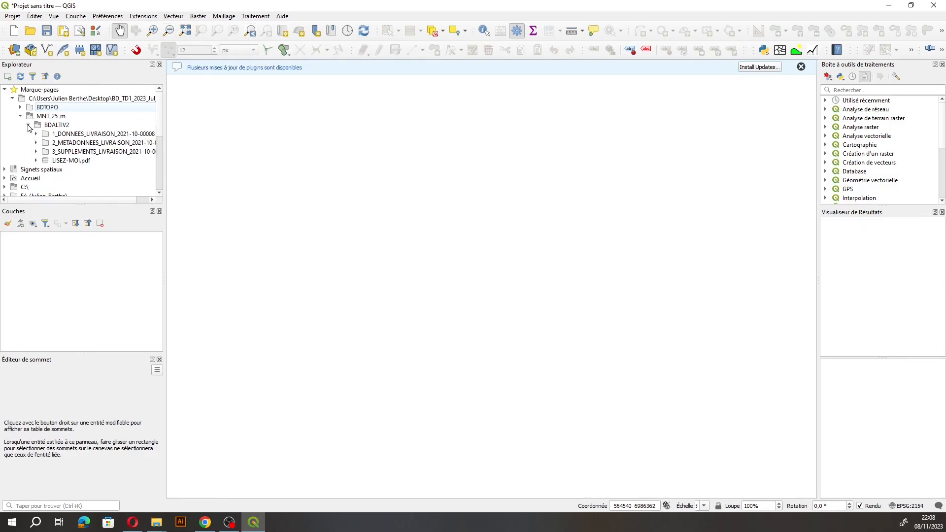
{"action": "left_click", "coordinate": [36, 134]}
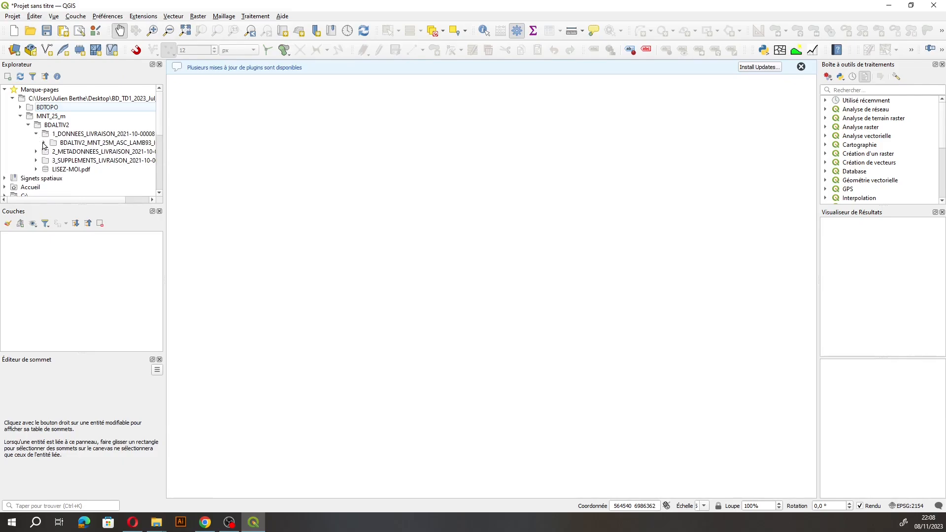
{"action": "left_click", "coordinate": [44, 143]}
{"action": "left_click", "coordinate": [81, 152]}
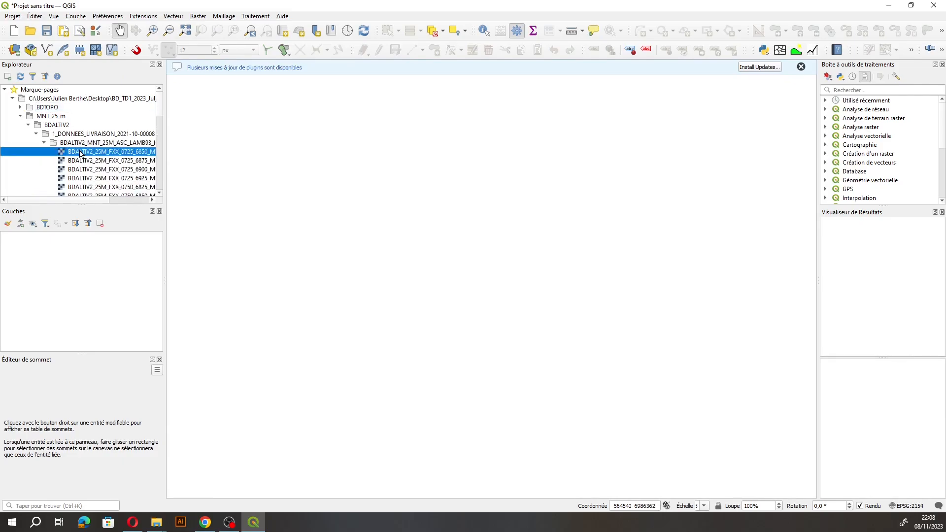
{"action": "left_click_drag", "start_coordinate": [160, 114], "coordinate": [146, 154]}
{"action": "left_click", "coordinate": [74, 152], "text": "shift"}
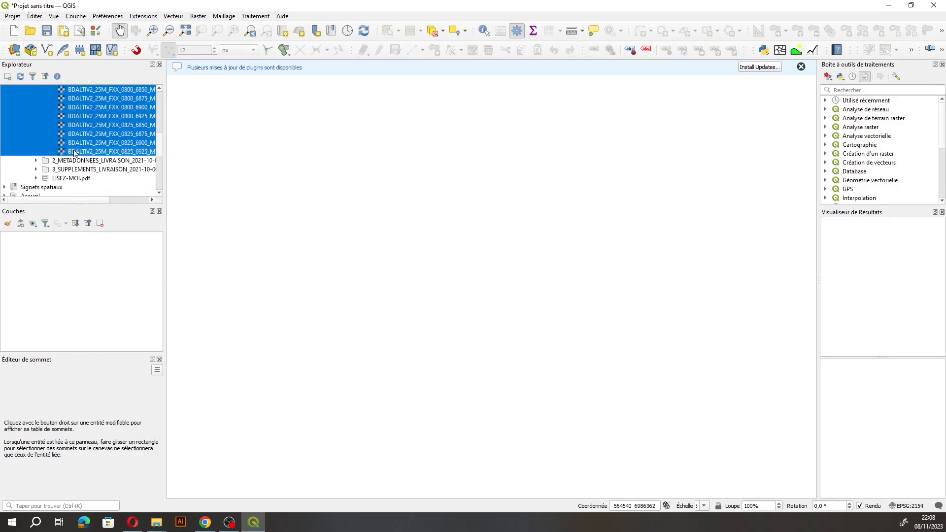
{"action": "left_click_drag", "start_coordinate": [81, 127], "coordinate": [83, 275]}
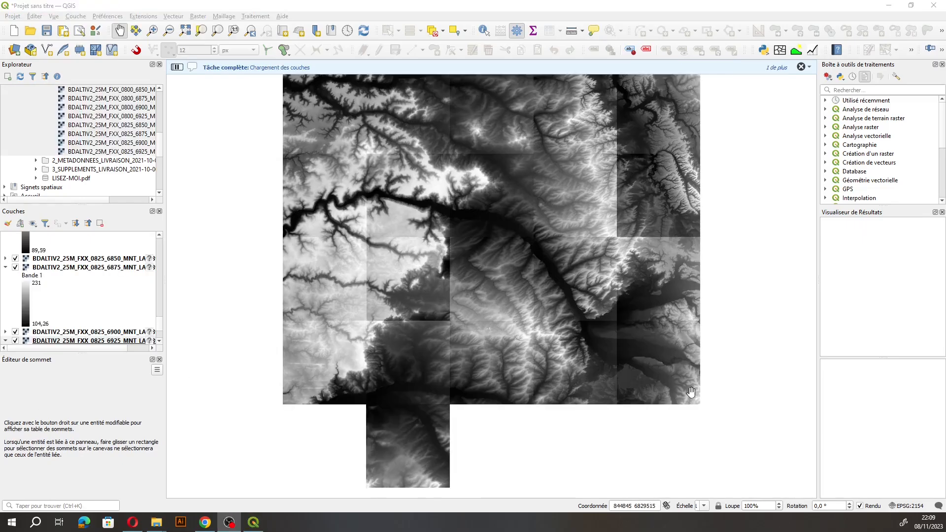
Identify the elevation at a dark low-lying point in the northern part and at a bright plateau point of the terrain model.
{"action": "left_click_drag", "start_coordinate": [448, 176], "coordinate": [419, 208]}
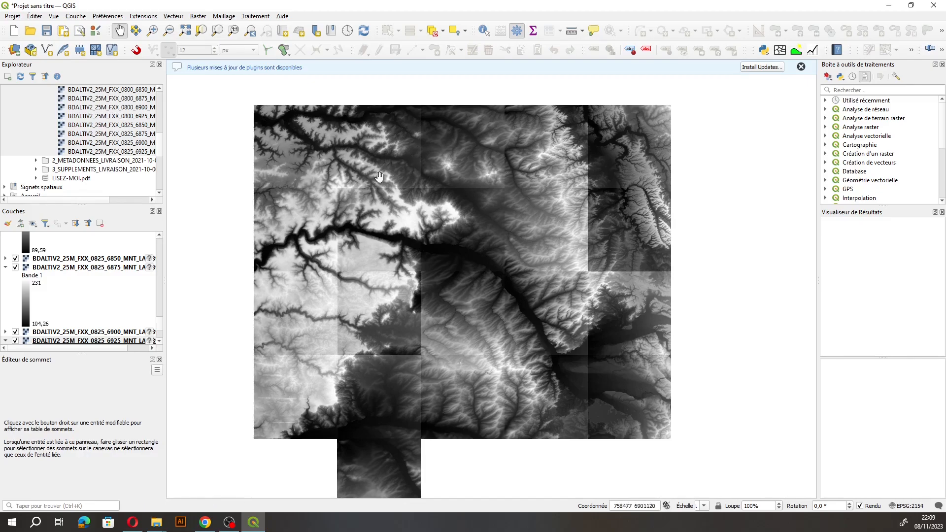
{"action": "scroll", "coordinate": [434, 186], "scroll_direction": "up", "scroll_amount": 1}
{"action": "left_click_drag", "start_coordinate": [408, 183], "coordinate": [431, 271]}
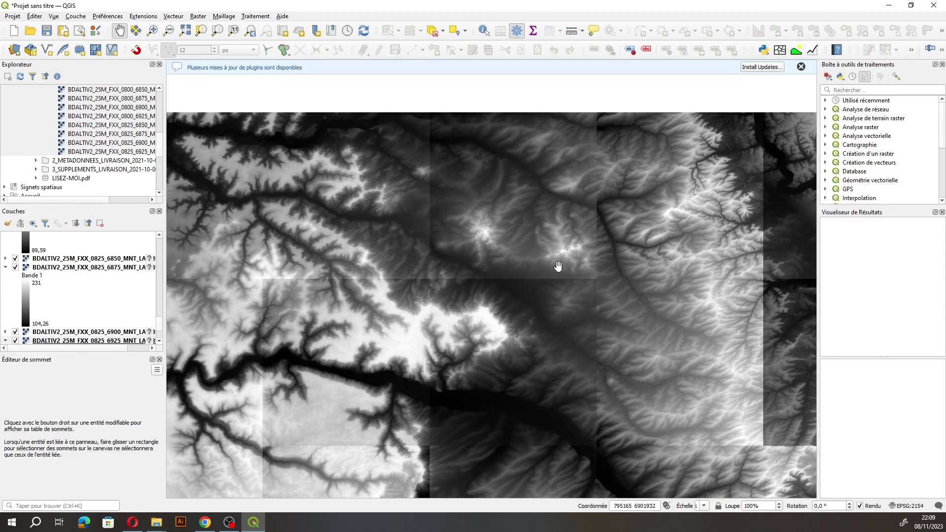
{"action": "left_click_drag", "start_coordinate": [428, 296], "coordinate": [457, 336]}
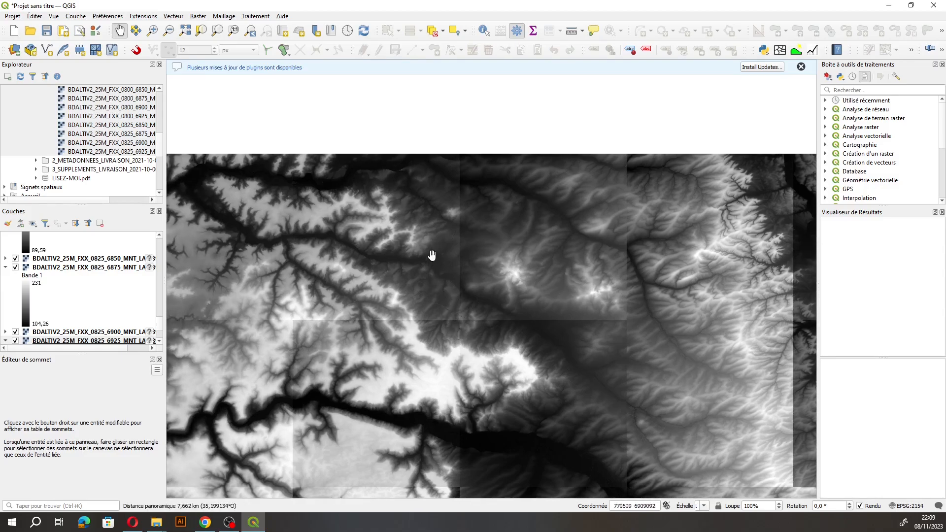
{"action": "left_click_drag", "start_coordinate": [433, 301], "coordinate": [454, 264]}
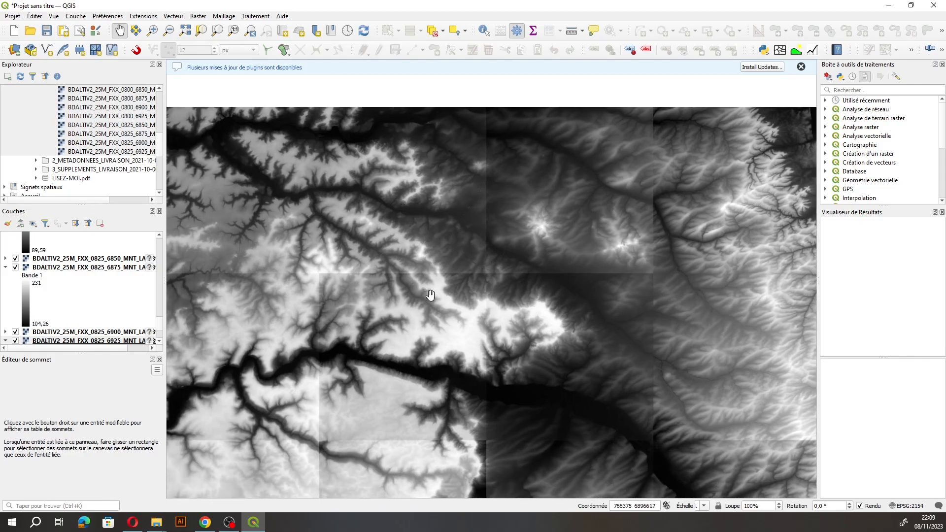
{"action": "left_click_drag", "start_coordinate": [442, 207], "coordinate": [427, 236]}
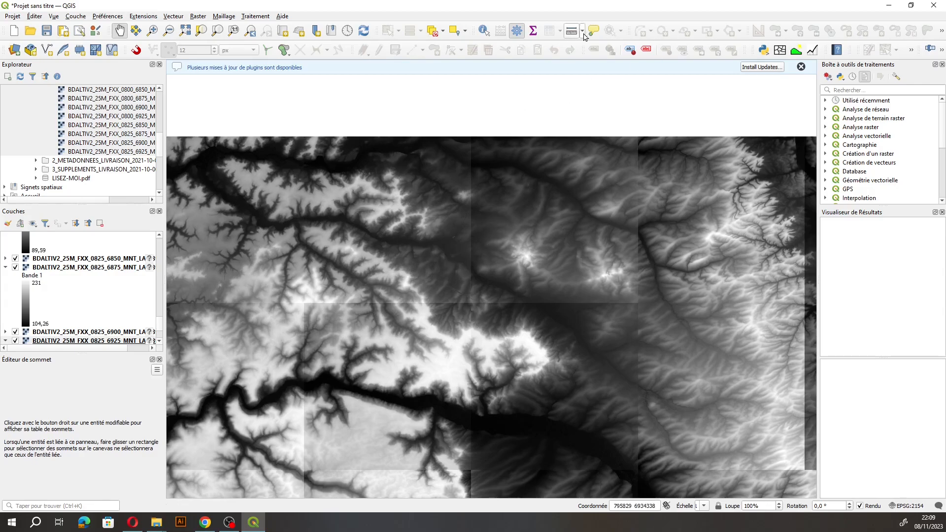
{"action": "left_click", "coordinate": [484, 31]}
{"action": "left_click", "coordinate": [455, 260]}
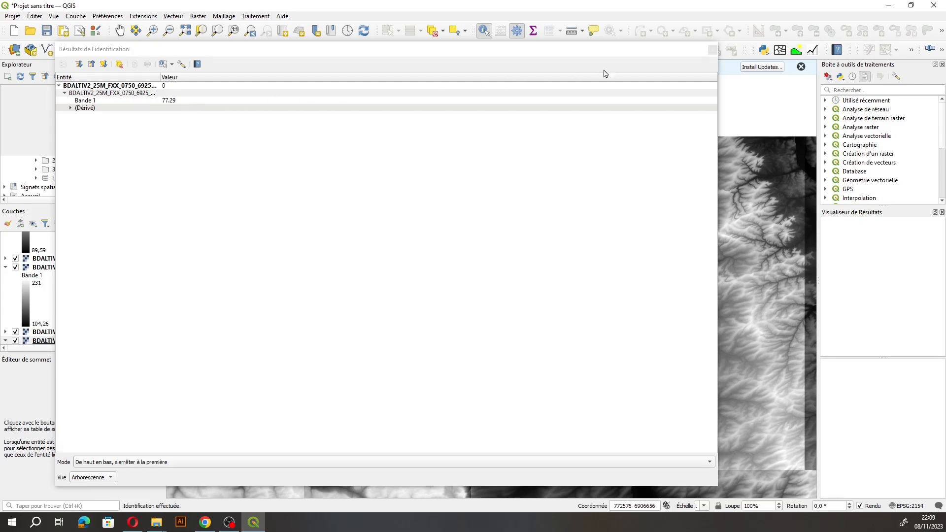
{"action": "left_click", "coordinate": [713, 51]}
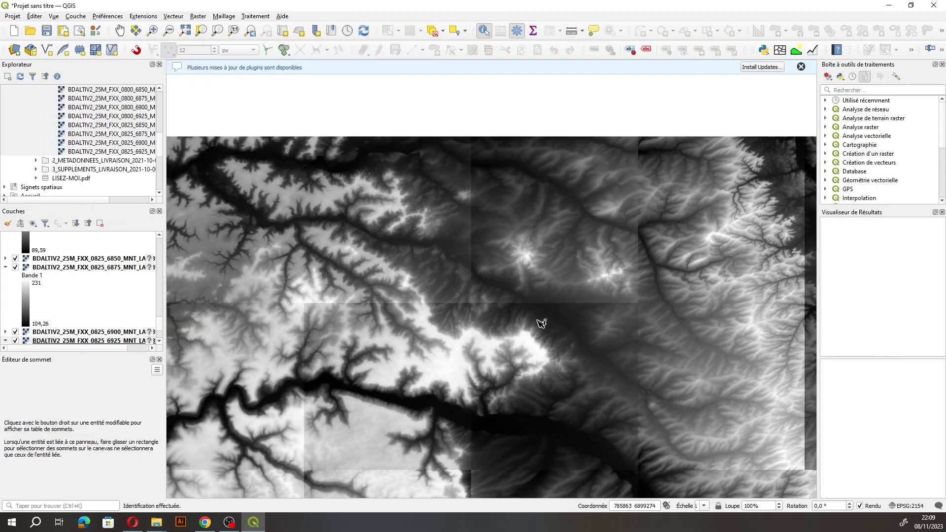
{"action": "left_click", "coordinate": [546, 356]}
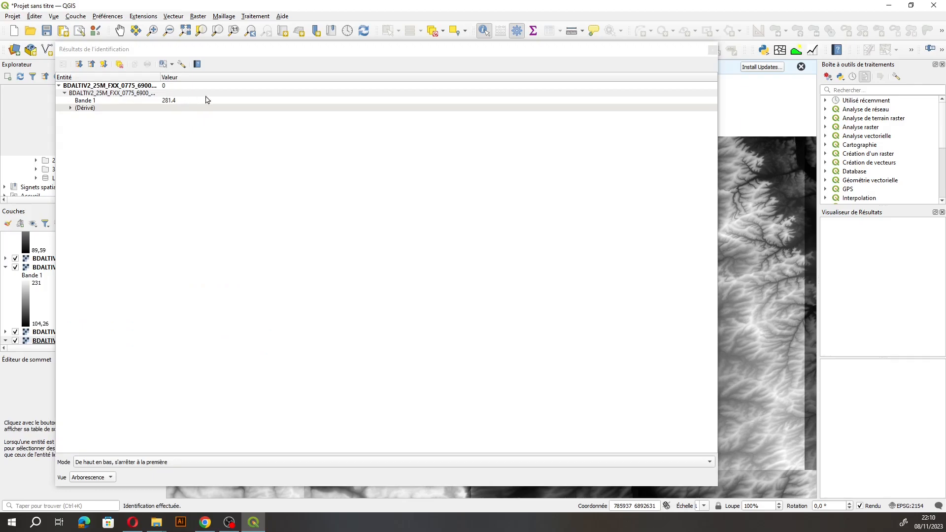
{"action": "left_click", "coordinate": [713, 51]}
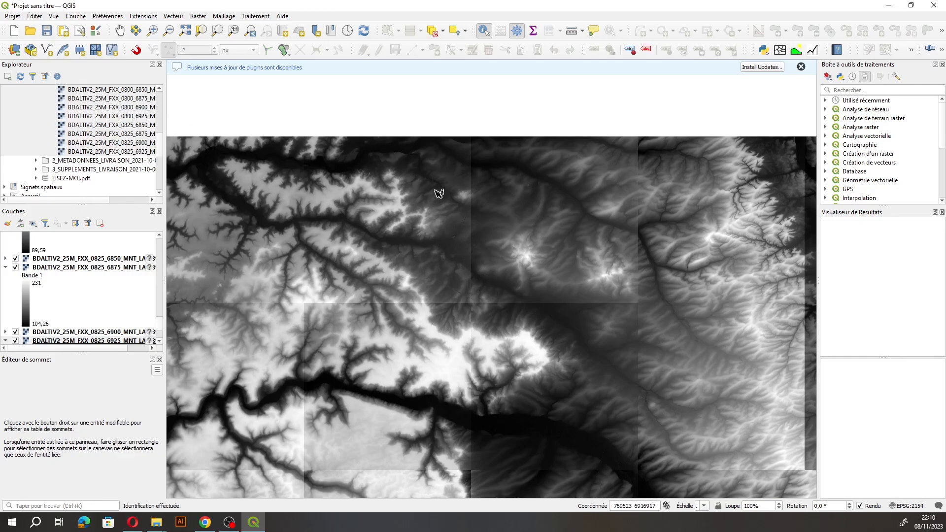
Examine the assembled elevation tiles at full extent and the individual raster pixels up close in the western plateau area.
{"action": "scroll", "coordinate": [439, 193], "scroll_direction": "down", "scroll_amount": 1}
{"action": "left_click", "coordinate": [120, 30]}
{"action": "left_click_drag", "start_coordinate": [419, 285], "coordinate": [397, 194]}
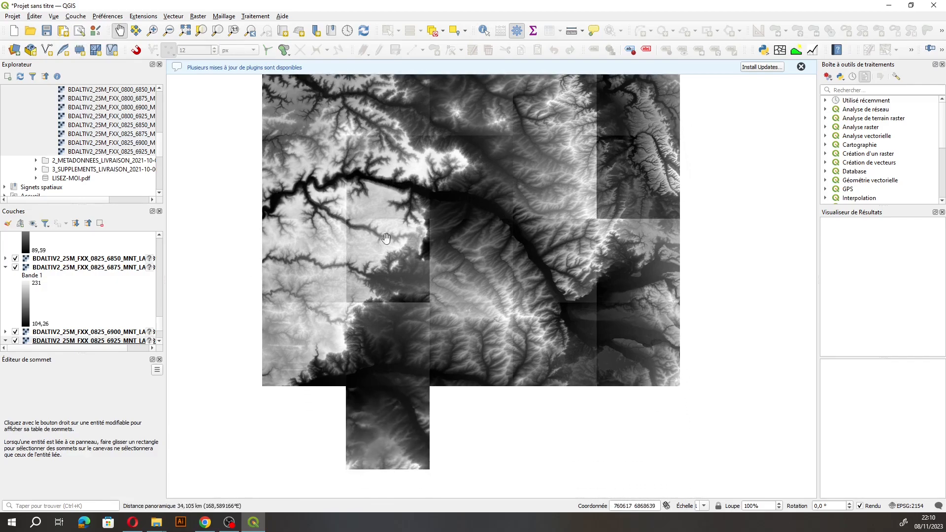
{"action": "left_click_drag", "start_coordinate": [381, 240], "coordinate": [375, 304]}
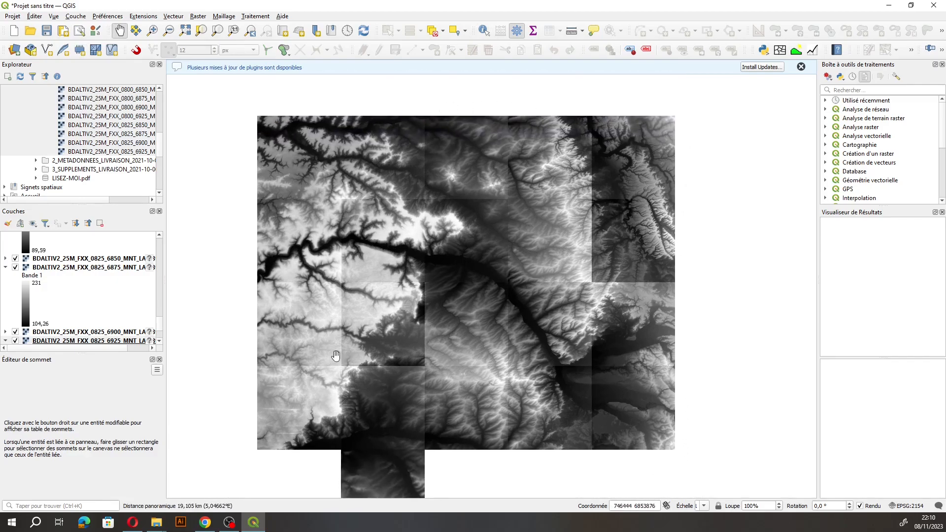
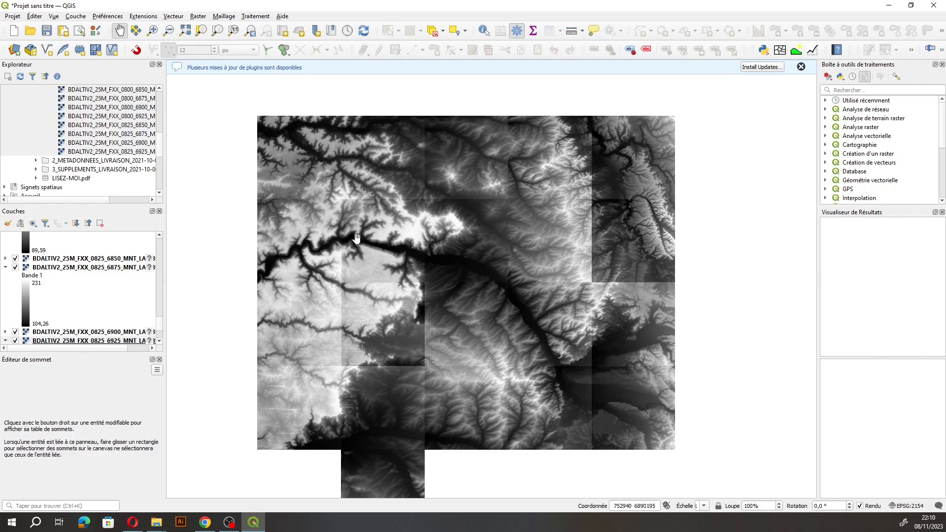
{"action": "scroll", "coordinate": [404, 215], "scroll_direction": "up", "scroll_amount": 4}
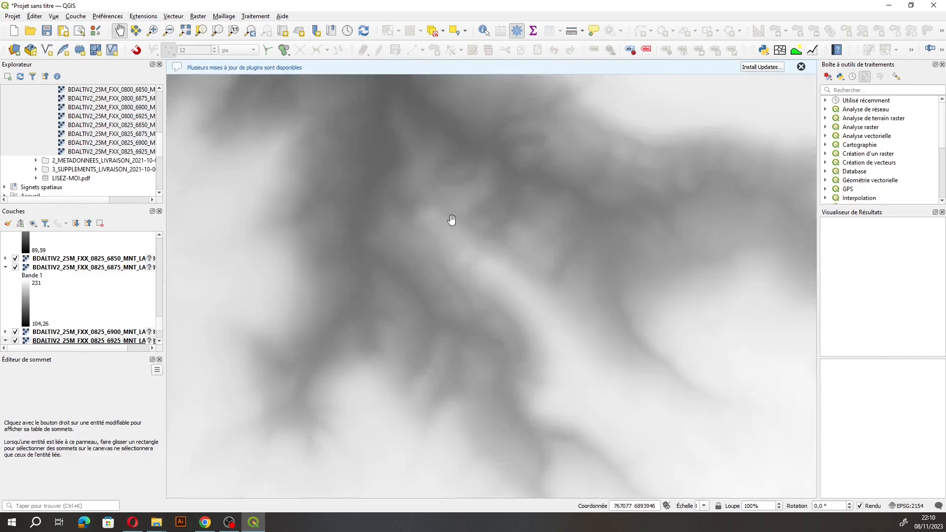
{"action": "scroll", "coordinate": [445, 218], "scroll_direction": "up", "scroll_amount": 2}
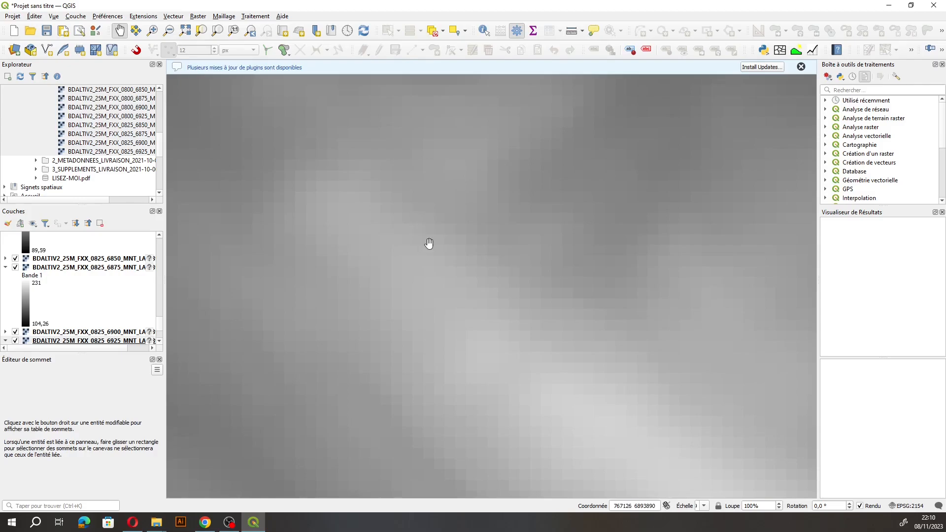
{"action": "left_click_drag", "start_coordinate": [615, 197], "coordinate": [283, 275]}
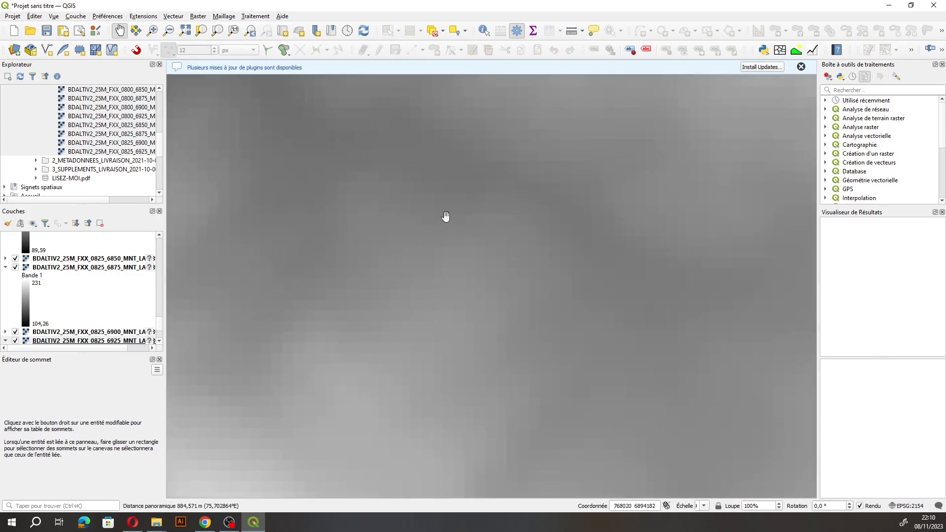
{"action": "scroll", "coordinate": [446, 217], "scroll_direction": "down", "scroll_amount": 2}
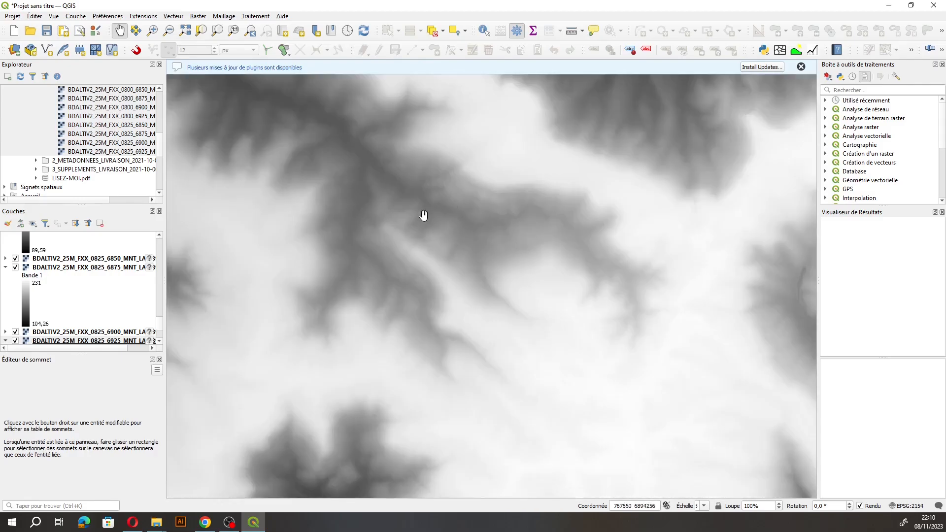
Switch to the Opera browser and examine Géoportail's aerial imagery, from fine ground detail around the annotated buildings out to the whole city.
{"action": "scroll", "coordinate": [427, 213], "scroll_direction": "down", "scroll_amount": 2}
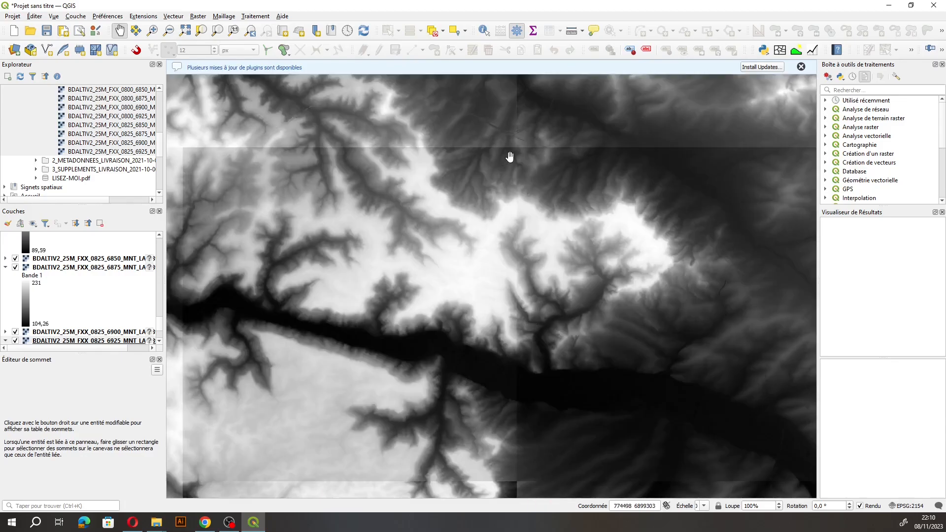
{"action": "left_click_drag", "start_coordinate": [510, 157], "coordinate": [423, 251]}
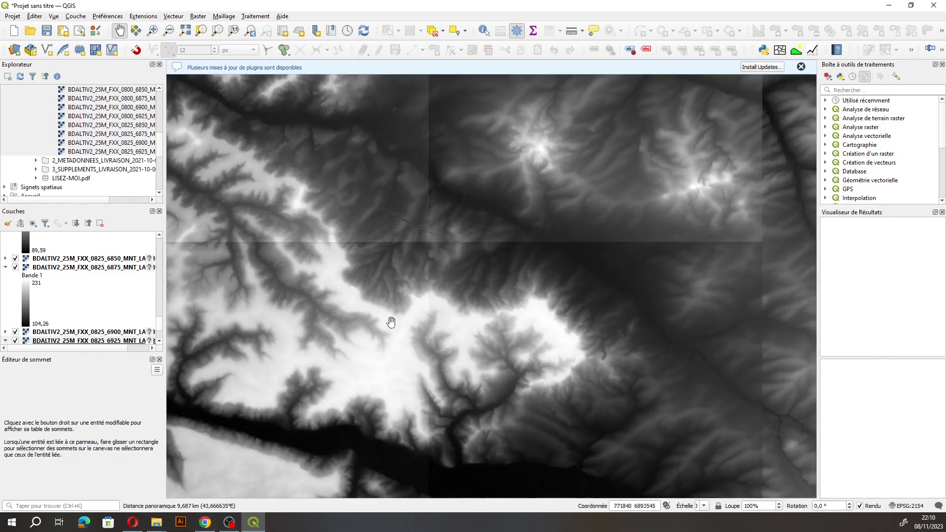
{"action": "left_click", "coordinate": [205, 523]}
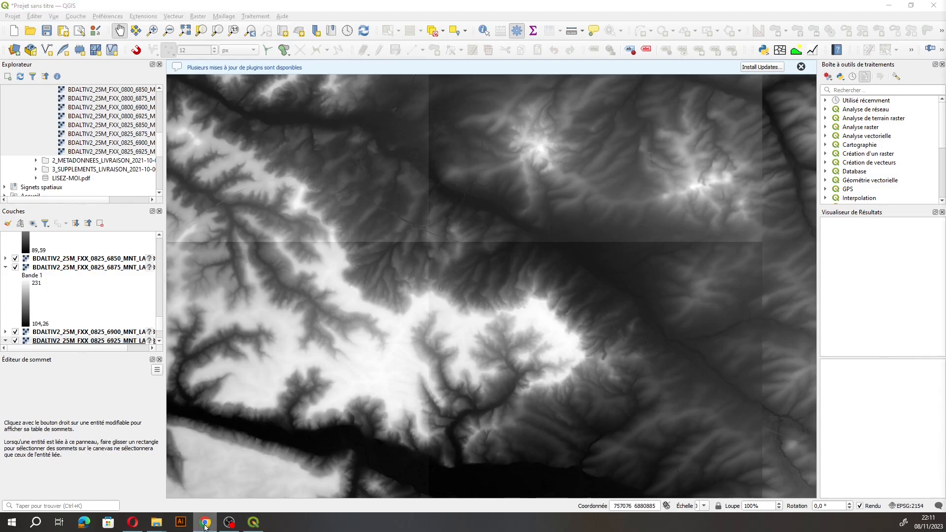
{"action": "left_click", "coordinate": [132, 522]}
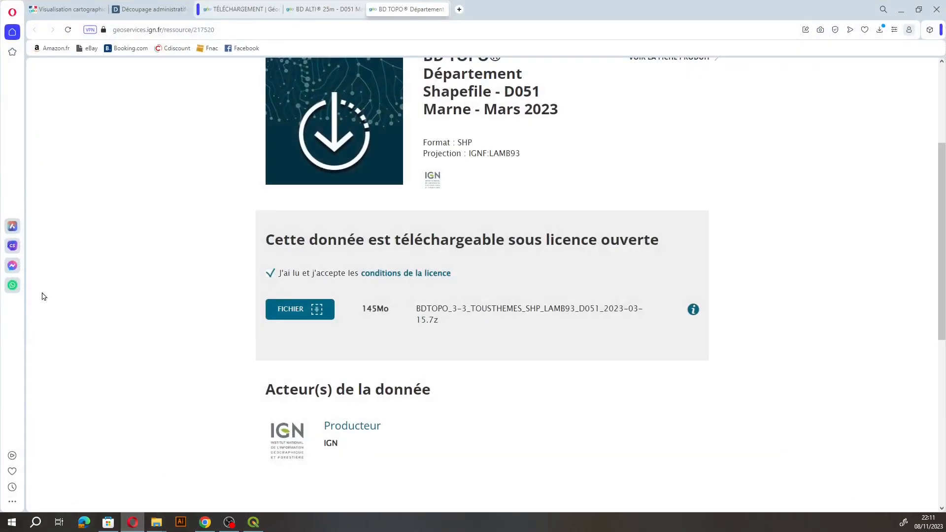
{"action": "left_click", "coordinate": [140, 7]}
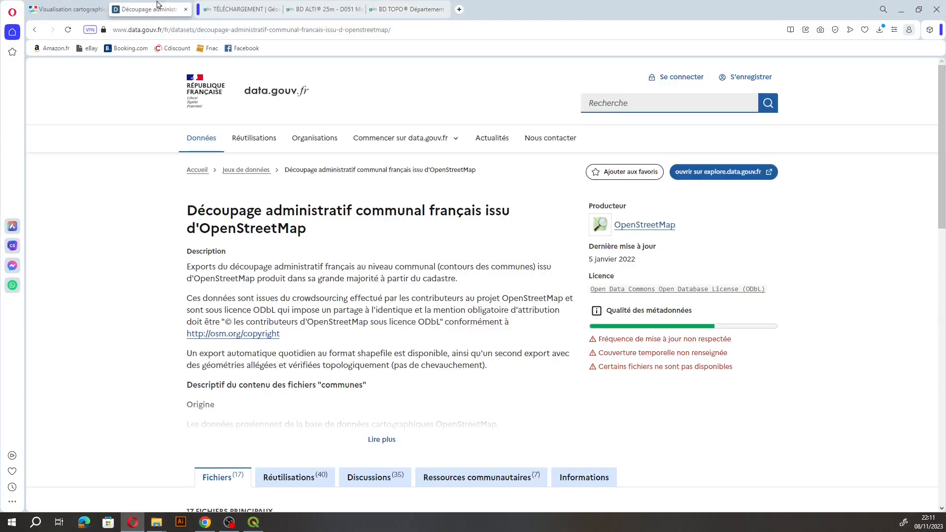
{"action": "left_click", "coordinate": [94, 10]}
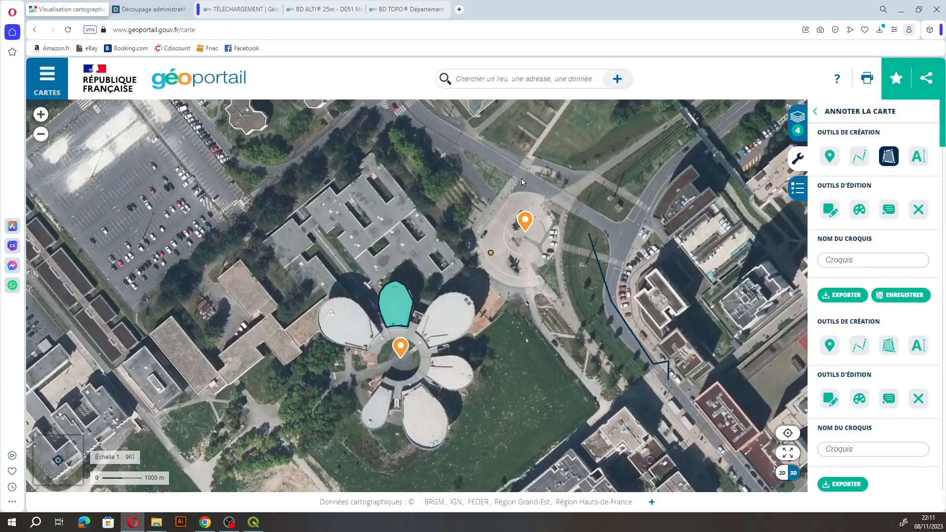
{"action": "scroll", "coordinate": [528, 365], "scroll_direction": "up", "scroll_amount": 3}
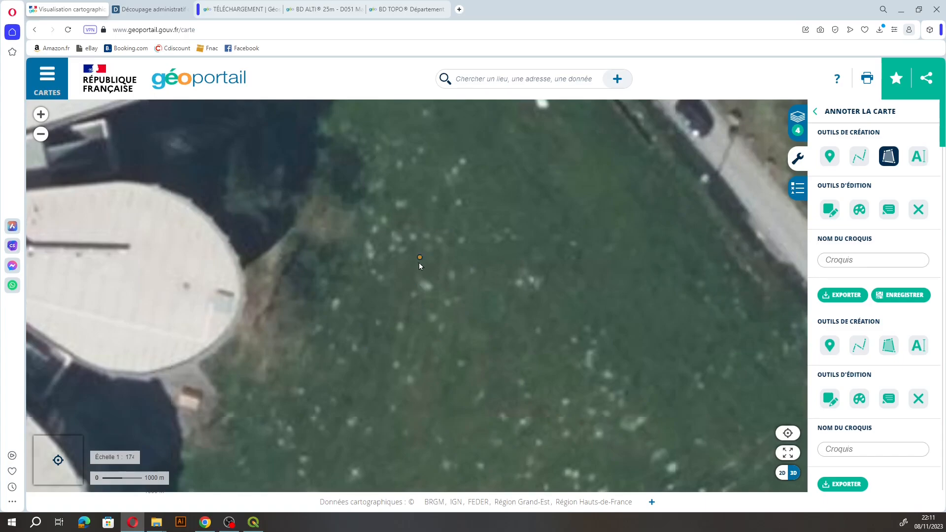
{"action": "scroll", "coordinate": [417, 232], "scroll_direction": "down", "scroll_amount": 1}
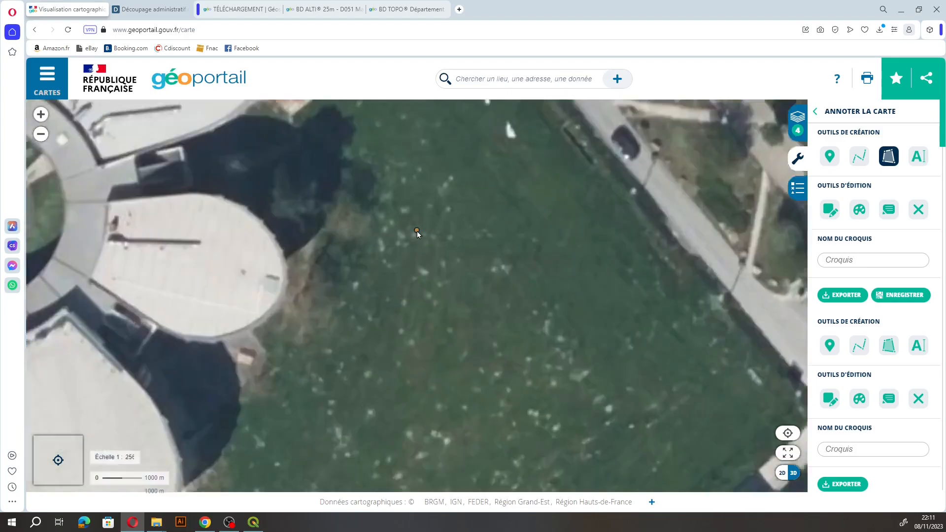
{"action": "scroll", "coordinate": [444, 231], "scroll_direction": "down", "scroll_amount": 2}
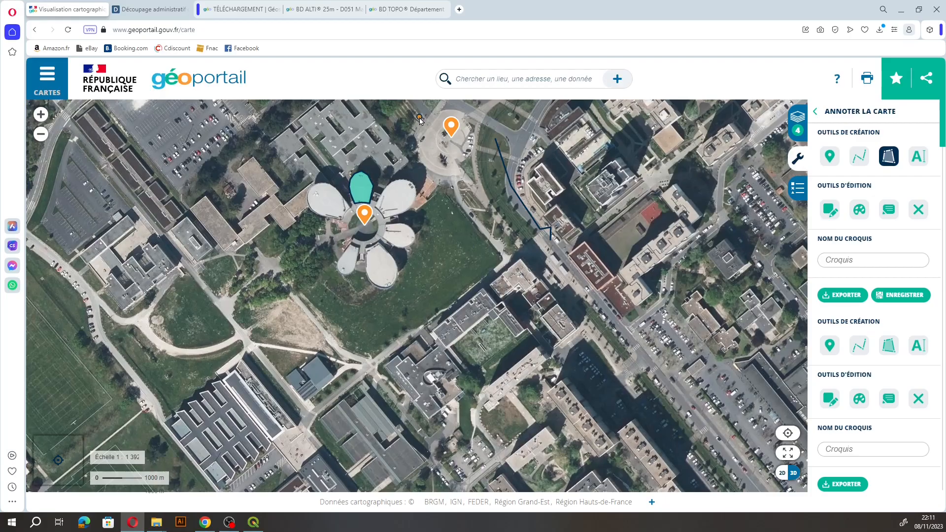
{"action": "scroll", "coordinate": [432, 217], "scroll_direction": "down", "scroll_amount": 4}
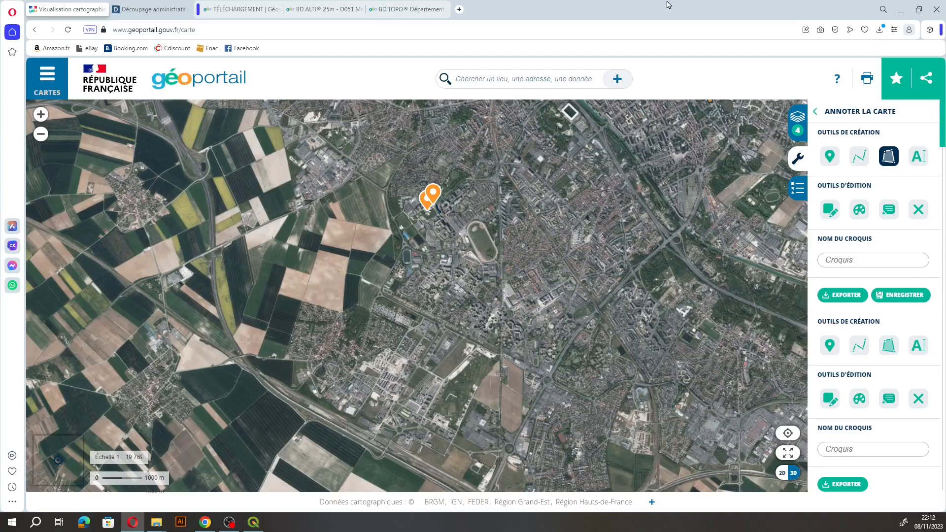
{"action": "left_click", "coordinate": [902, 11]}
Return to QGIS and collapse the legends of the elevation tile layers from FXX_0725_6850 through FXX_0775_6900.
{"action": "scroll", "coordinate": [465, 254], "scroll_direction": "down", "scroll_amount": 5}
{"action": "scroll", "coordinate": [468, 251], "scroll_direction": "up", "scroll_amount": 5}
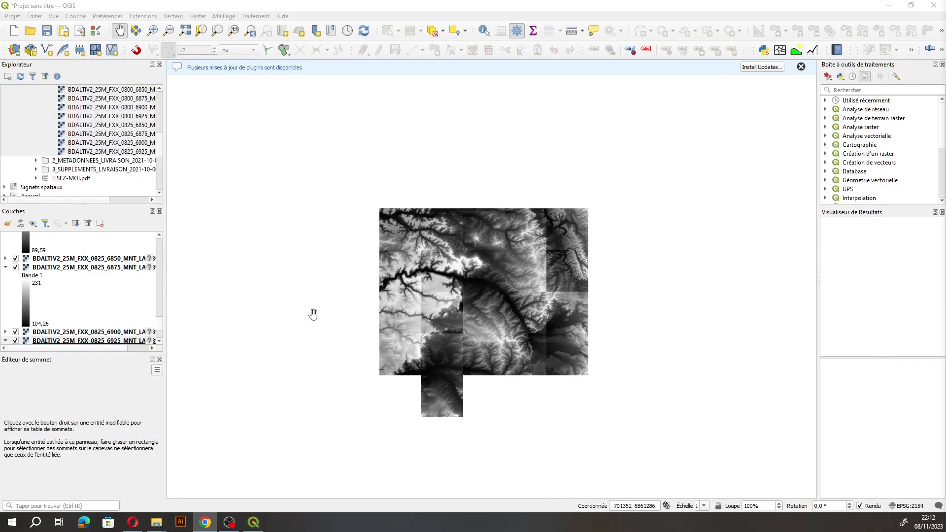
{"action": "scroll", "coordinate": [74, 302], "scroll_direction": "up", "scroll_amount": 5}
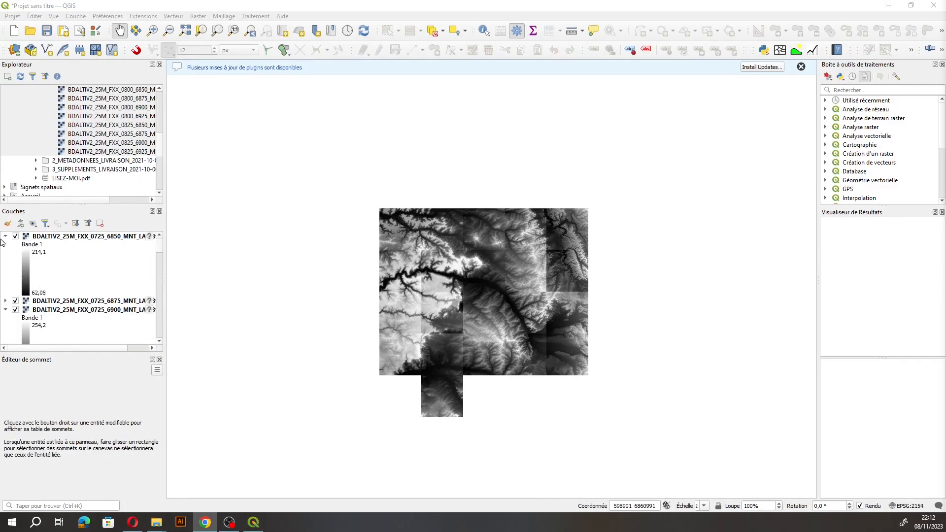
{"action": "left_click", "coordinate": [6, 237]}
{"action": "left_click", "coordinate": [5, 254]}
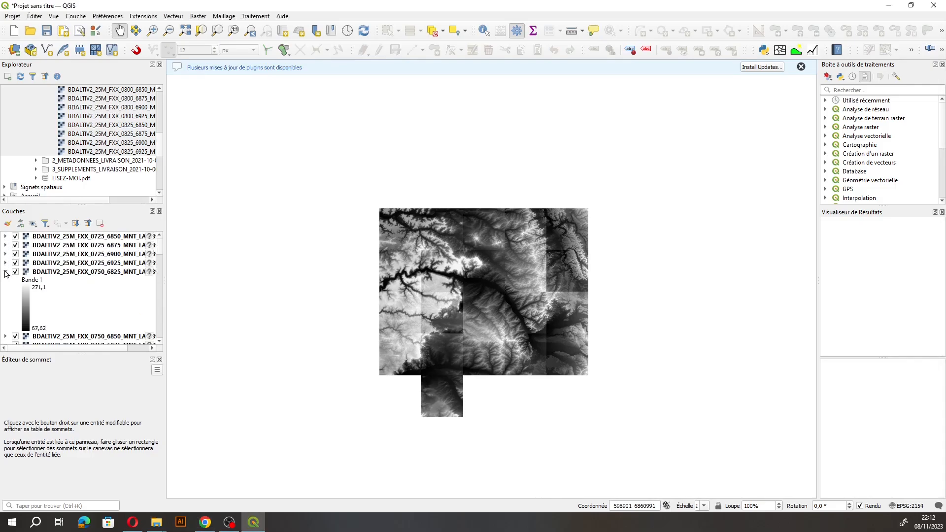
{"action": "left_click", "coordinate": [6, 273]}
{"action": "left_click", "coordinate": [6, 289]}
{"action": "left_click", "coordinate": [6, 307]}
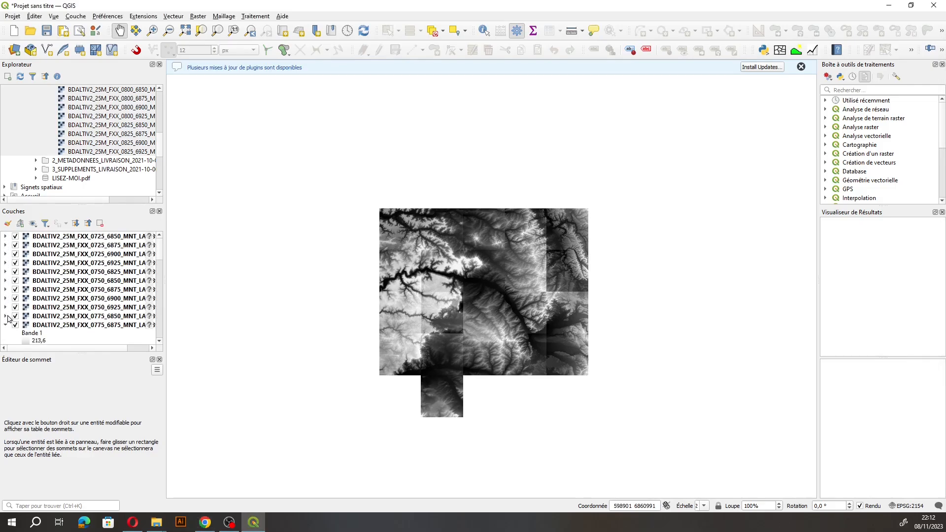
{"action": "left_click", "coordinate": [6, 326]}
{"action": "scroll", "coordinate": [6, 286], "scroll_direction": "down", "scroll_amount": 5}
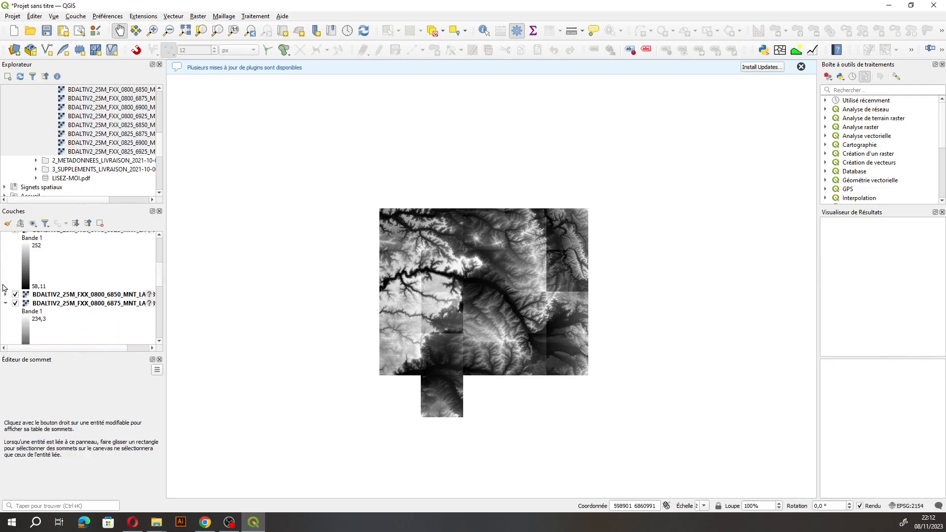
Close the Éditeur de sommet panel to give the layer list more room.
{"action": "scroll", "coordinate": [6, 289], "scroll_direction": "up", "scroll_amount": 5}
{"action": "scroll", "coordinate": [20, 333], "scroll_direction": "down", "scroll_amount": 5}
{"action": "left_click", "coordinate": [159, 361]}
{"action": "left_click_drag", "start_coordinate": [76, 279], "coordinate": [93, 193]}
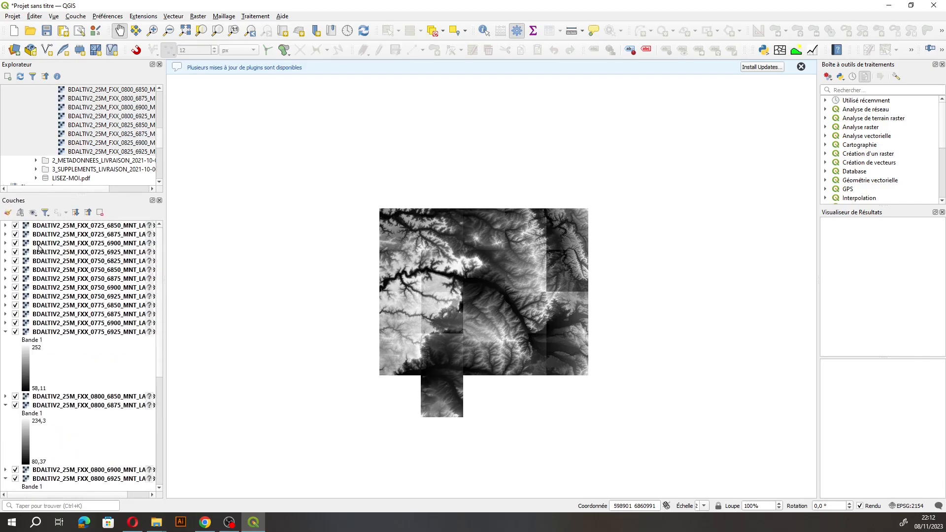
Group all the BDALTIV2_25M tile layers and name the group "MNT 25 m".
{"action": "scroll", "coordinate": [94, 308], "scroll_direction": "down", "scroll_amount": 7}
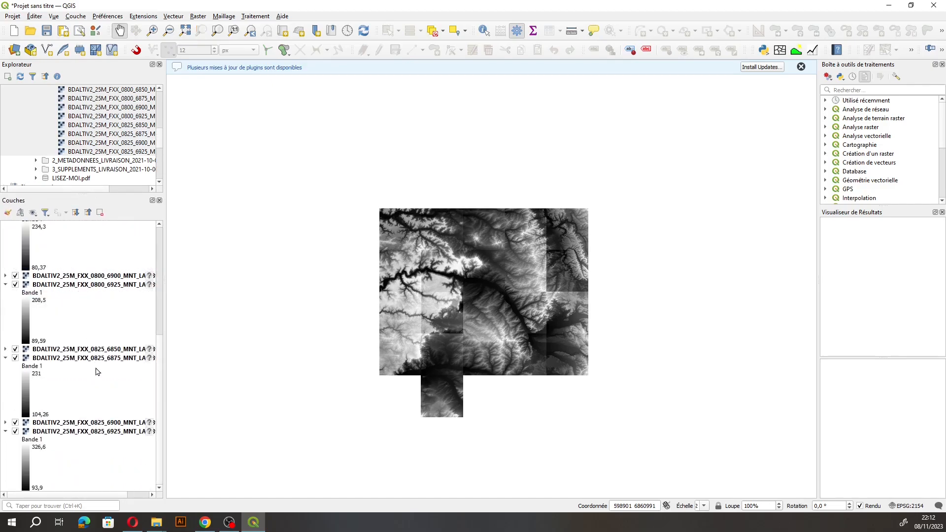
{"action": "left_click", "coordinate": [73, 433], "text": "shift"}
{"action": "right_click", "coordinate": [97, 434]}
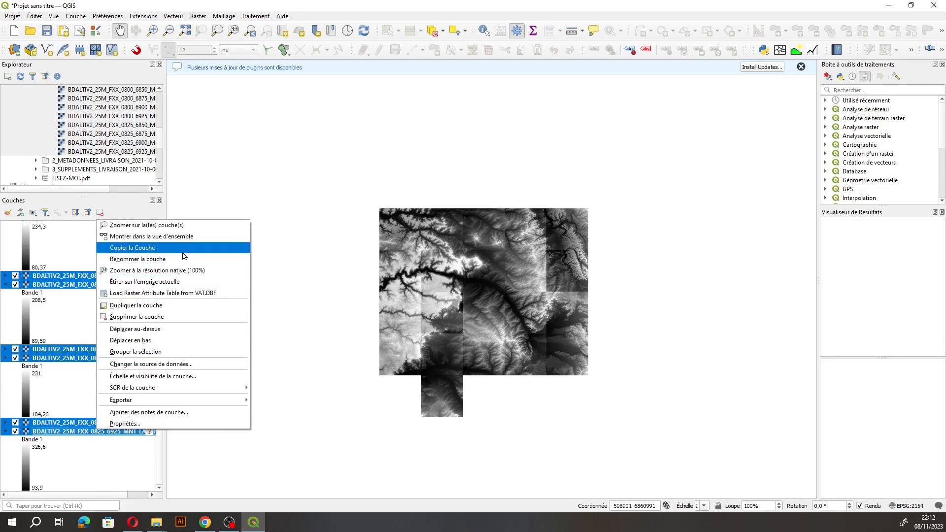
{"action": "left_click", "coordinate": [172, 352]}
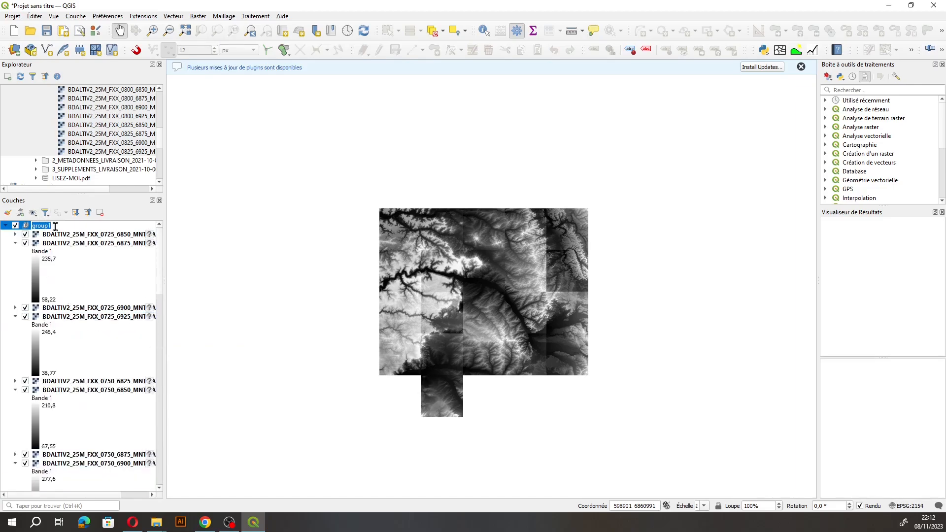
{"action": "type", "text": "MNT 25 m"}
{"action": "left_click", "coordinate": [79, 267]}
Collapse the MNT 25 m group and hide it on the map.
{"action": "left_click", "coordinate": [55, 228]}
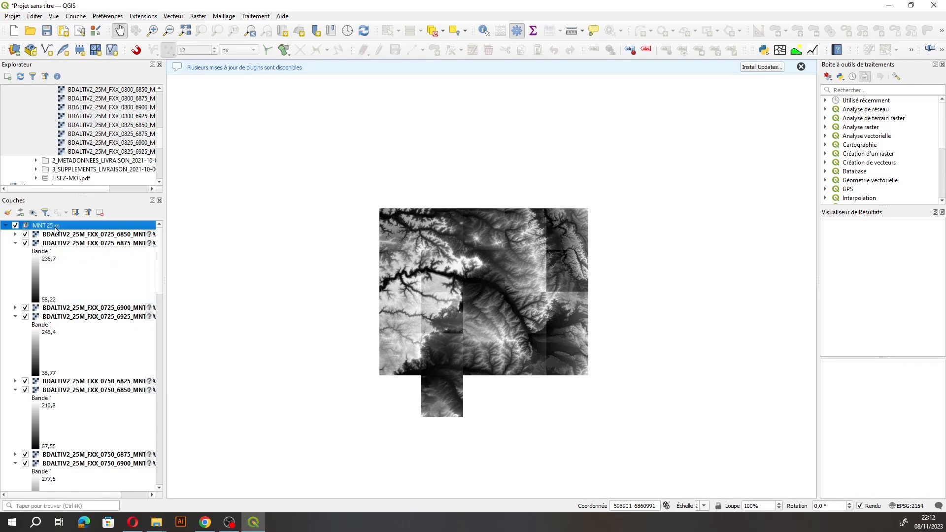
{"action": "right_click", "coordinate": [44, 228]}
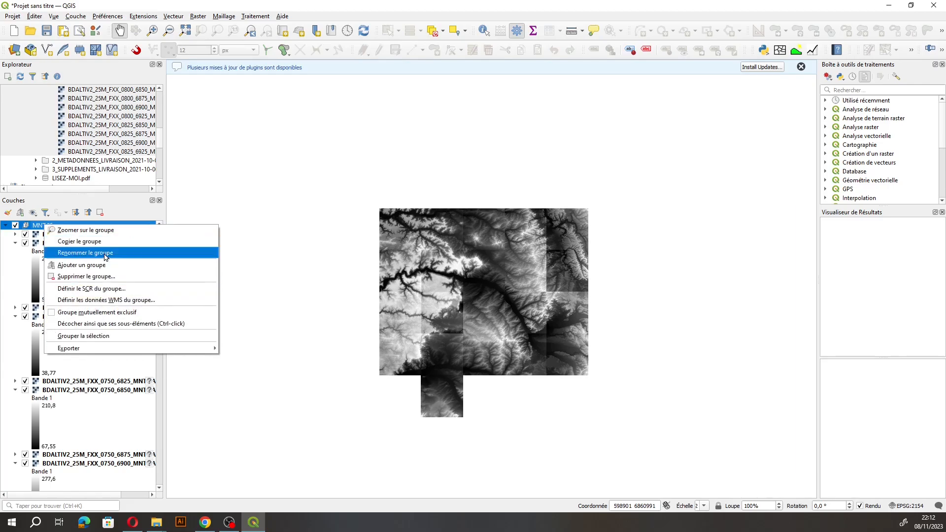
{"action": "left_click", "coordinate": [15, 277]}
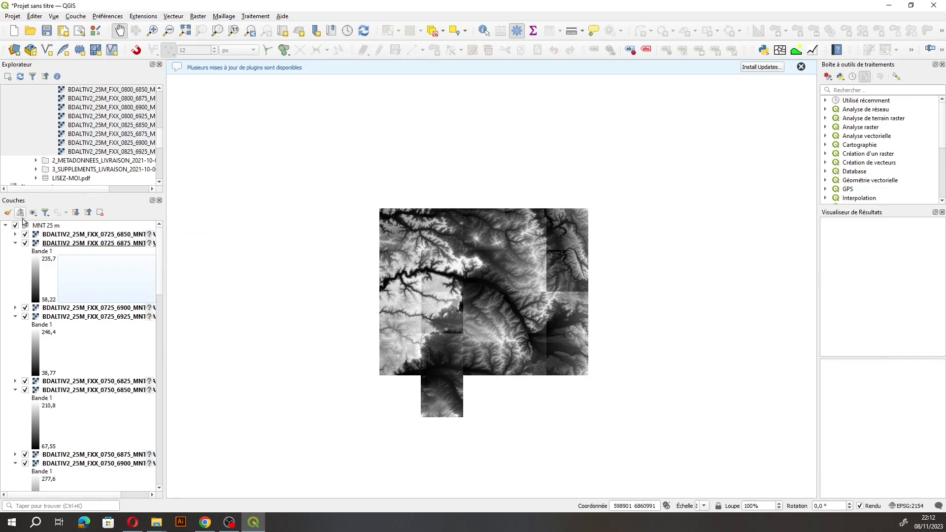
{"action": "left_click", "coordinate": [6, 226]}
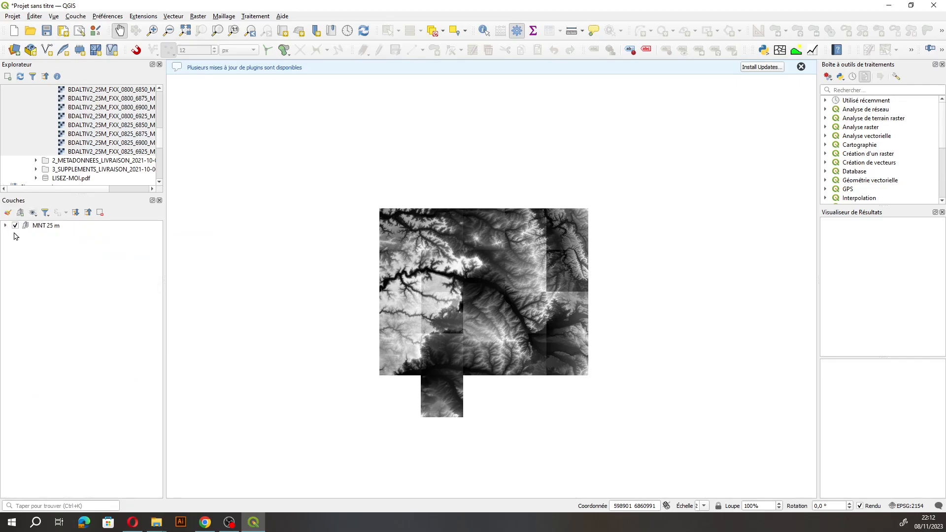
{"action": "left_click", "coordinate": [15, 227]}
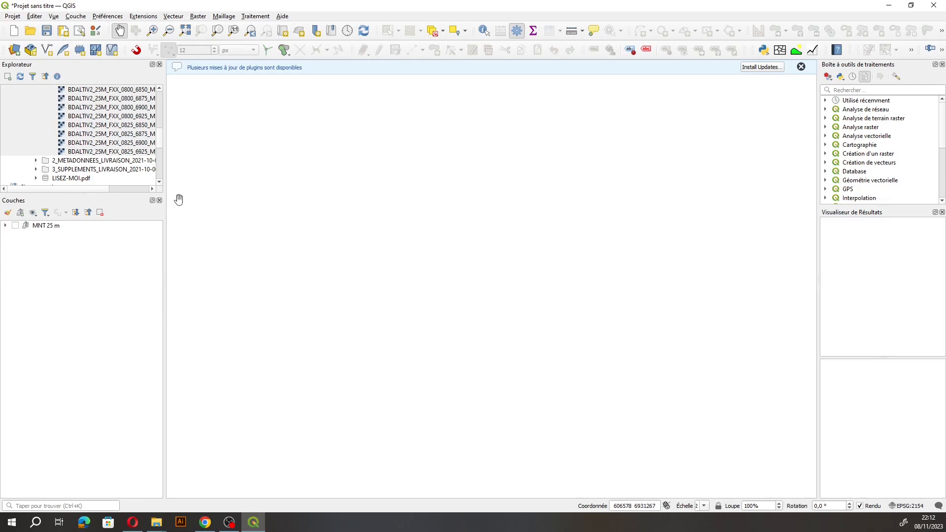
Collapse the bookmarked MNT_25_m folder along with its nested BDALTIV2 and delivery subfolders.
{"action": "scroll", "coordinate": [44, 141], "scroll_direction": "up", "scroll_amount": 7}
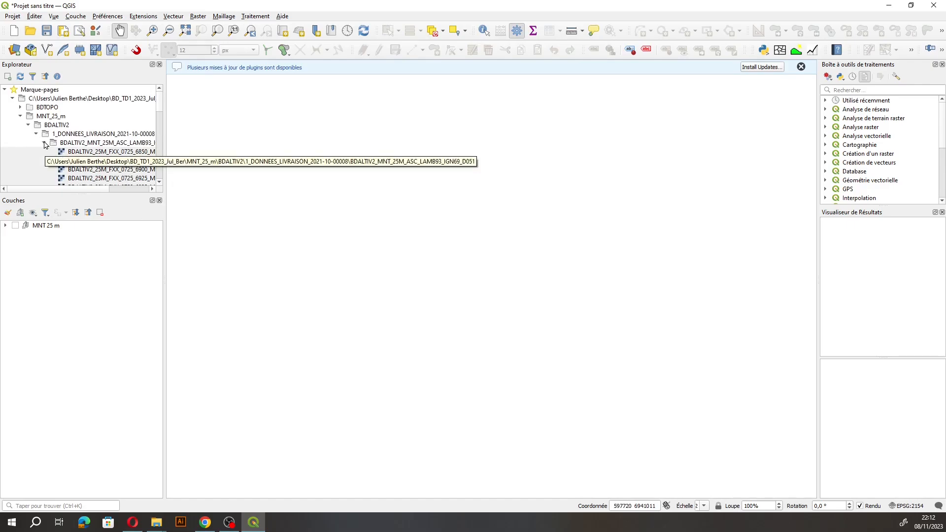
{"action": "left_click", "coordinate": [44, 144]}
{"action": "left_click", "coordinate": [36, 134]}
{"action": "left_click", "coordinate": [29, 125]}
{"action": "left_click", "coordinate": [21, 116]}
Add DEPARTEMENT.shp to the project from the ADMINISTRATIF folder of the bookmarked BDTOPO delivery data.
{"action": "left_click", "coordinate": [20, 107]}
{"action": "left_click", "coordinate": [28, 115]}
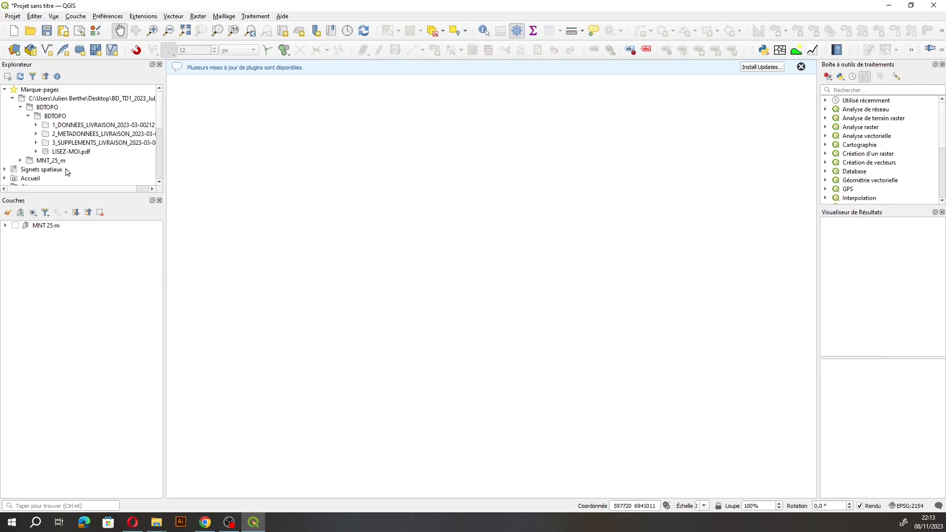
{"action": "left_click", "coordinate": [36, 125]}
{"action": "left_click", "coordinate": [40, 135]}
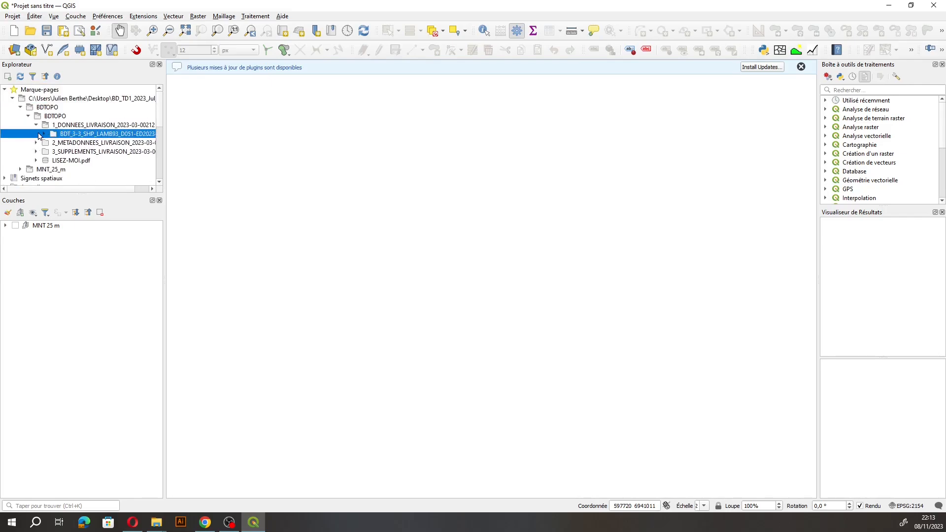
{"action": "left_click", "coordinate": [44, 134]}
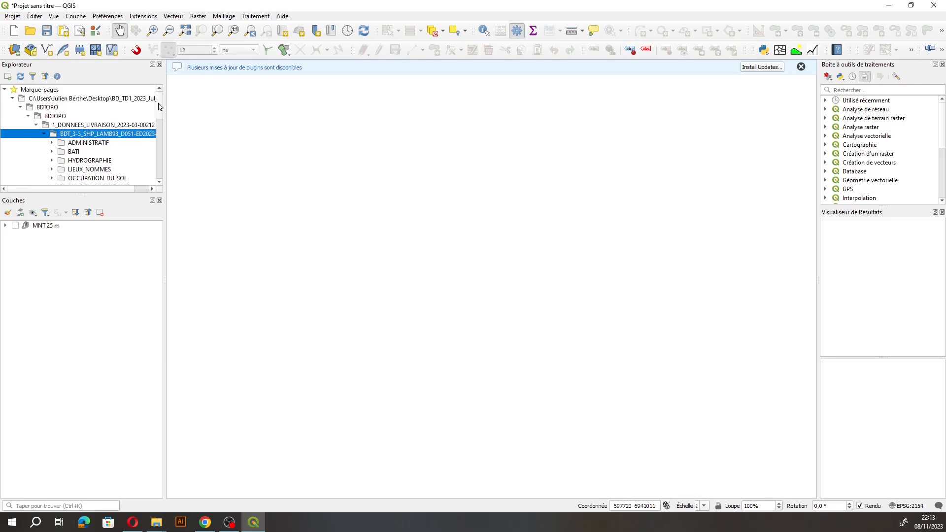
{"action": "scroll", "coordinate": [160, 106], "scroll_direction": "down", "scroll_amount": 2}
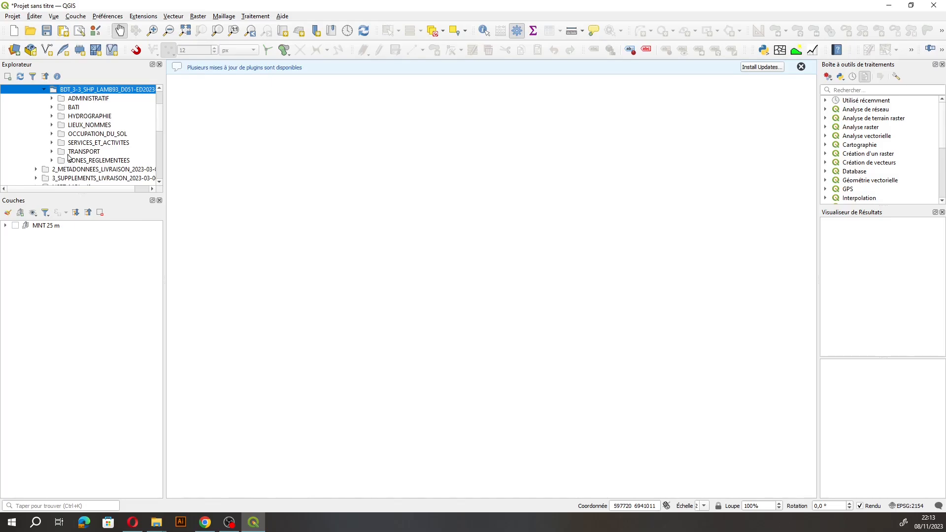
{"action": "left_click", "coordinate": [51, 99]}
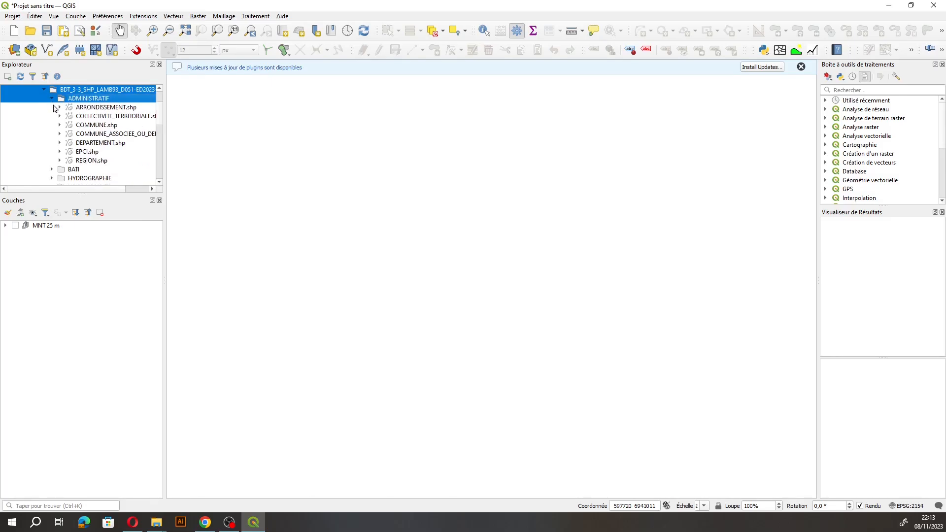
{"action": "mouse_move", "coordinate": [99, 143]}
{"action": "left_mouse_down"}
{"action": "mouse_move", "coordinate": [87, 262]}
{"action": "mouse_move", "coordinate": [76, 256]}
{"action": "left_mouse_up"}
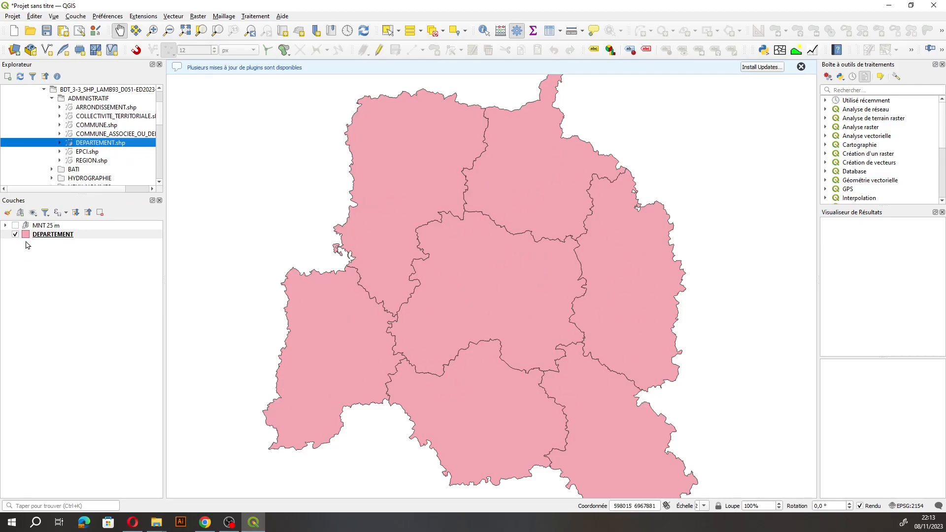
Show the MNT 25 m group to compare its coverage with the department boundaries, and hide it again.
{"action": "left_click", "coordinate": [16, 226]}
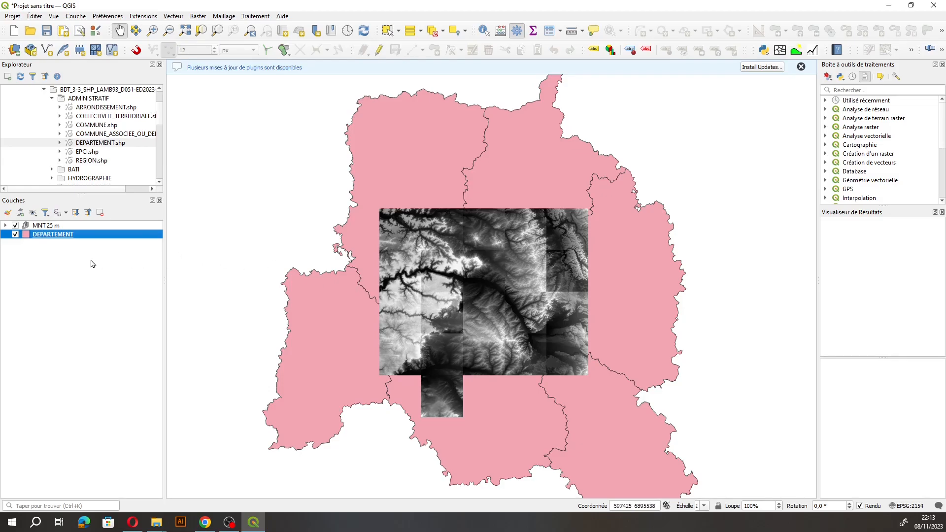
{"action": "left_click", "coordinate": [16, 226]}
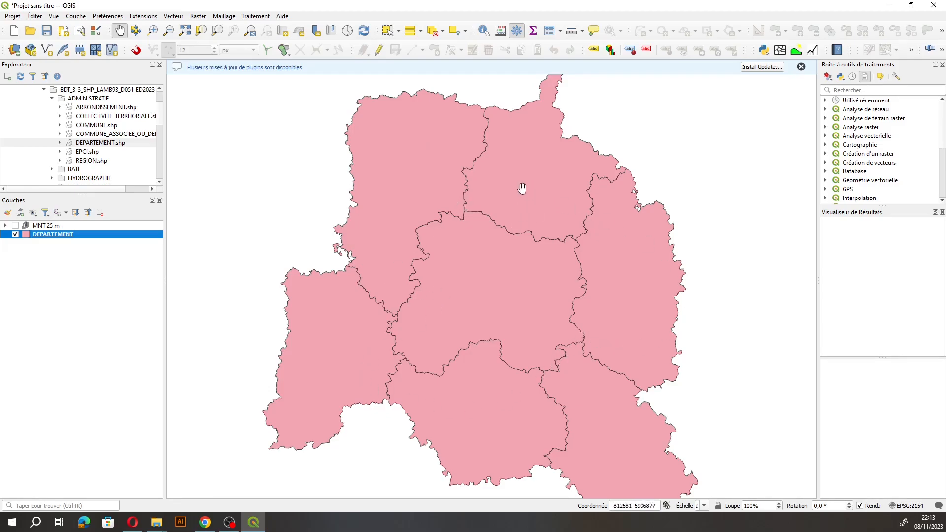
Style the DEPARTEMENT layer with the preset outline blue symbol.
{"action": "double_click", "coordinate": [24, 235]}
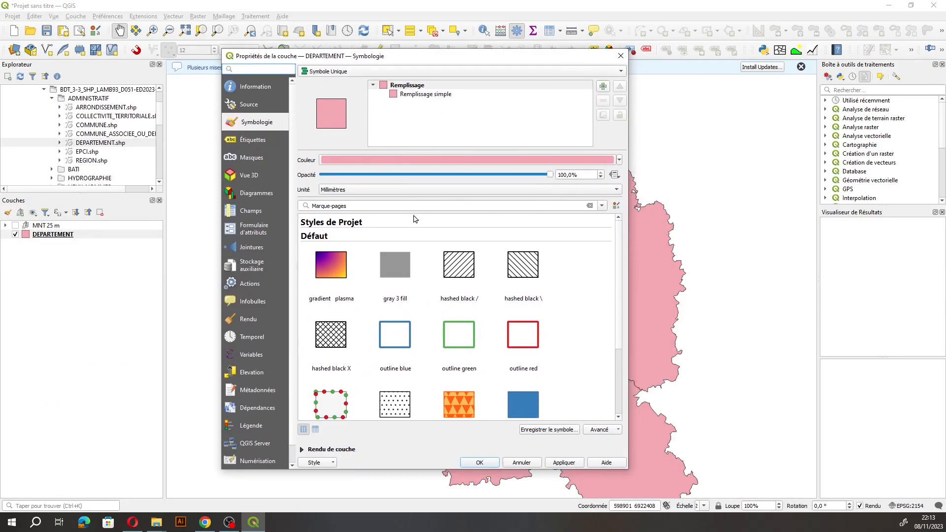
{"action": "left_click_drag", "start_coordinate": [490, 61], "coordinate": [403, 65]}
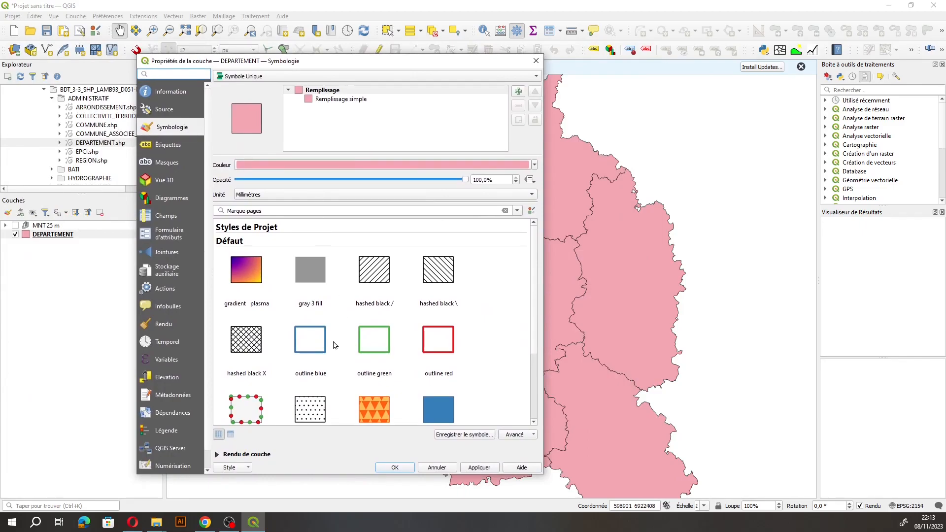
{"action": "left_click", "coordinate": [316, 330]}
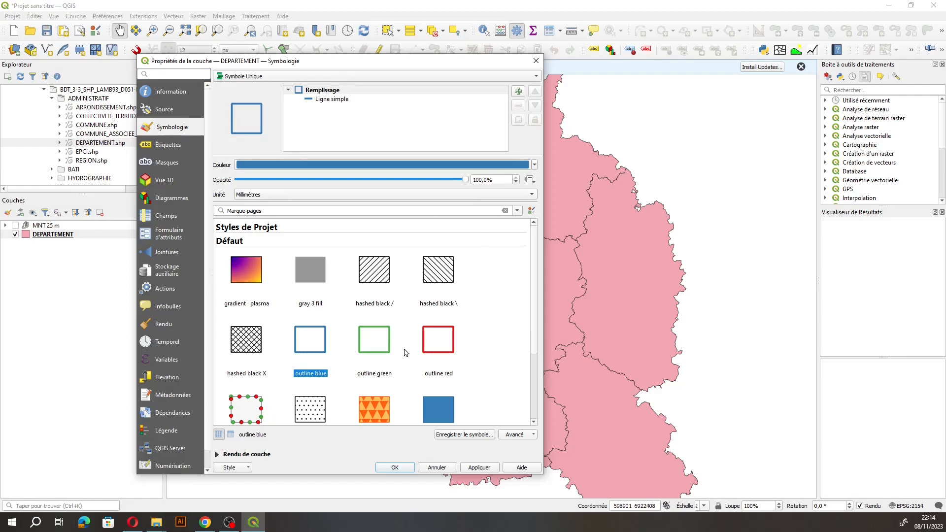
{"action": "left_click", "coordinate": [325, 102]}
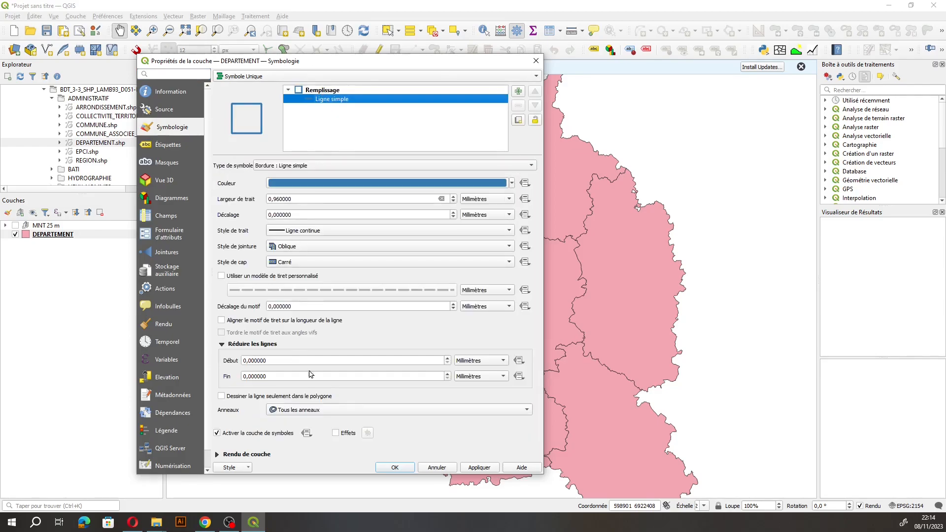
{"action": "left_click", "coordinate": [324, 92]}
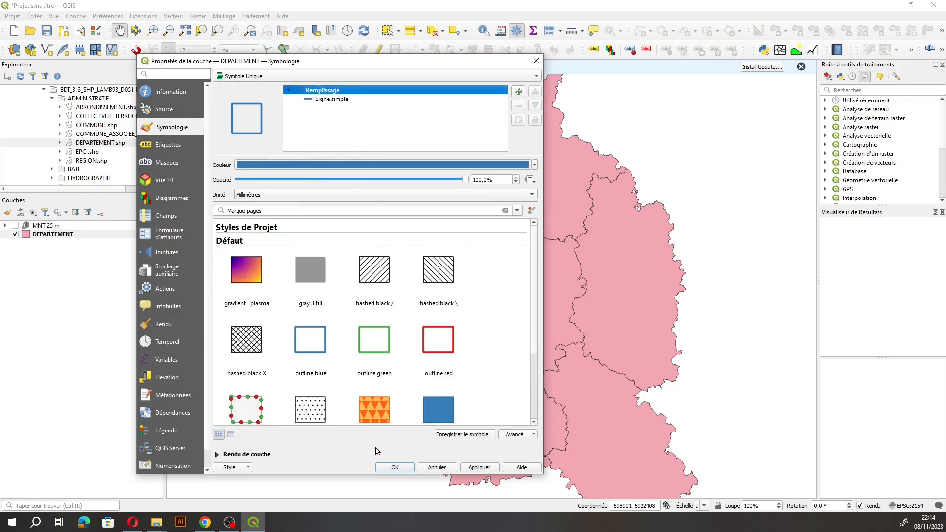
{"action": "left_click", "coordinate": [395, 468]}
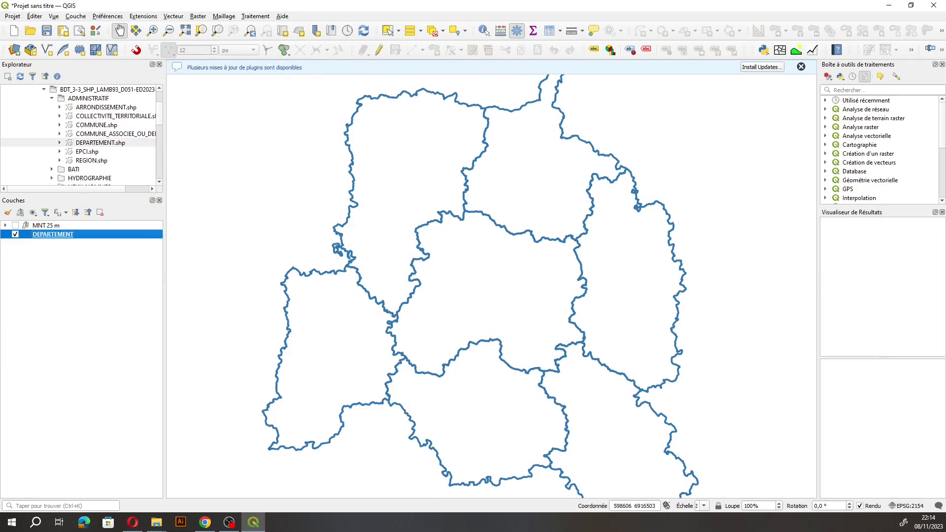
Show the MNT 25 m group and place it below the DEPARTEMENT layer so the boundaries overlay the elevation tiles.
{"action": "left_click", "coordinate": [35, 226]}
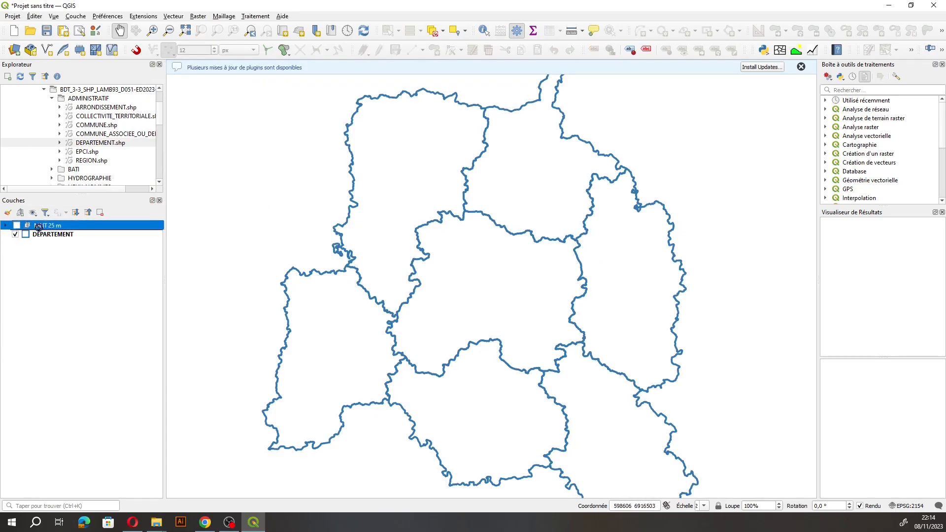
{"action": "left_click", "coordinate": [15, 226]}
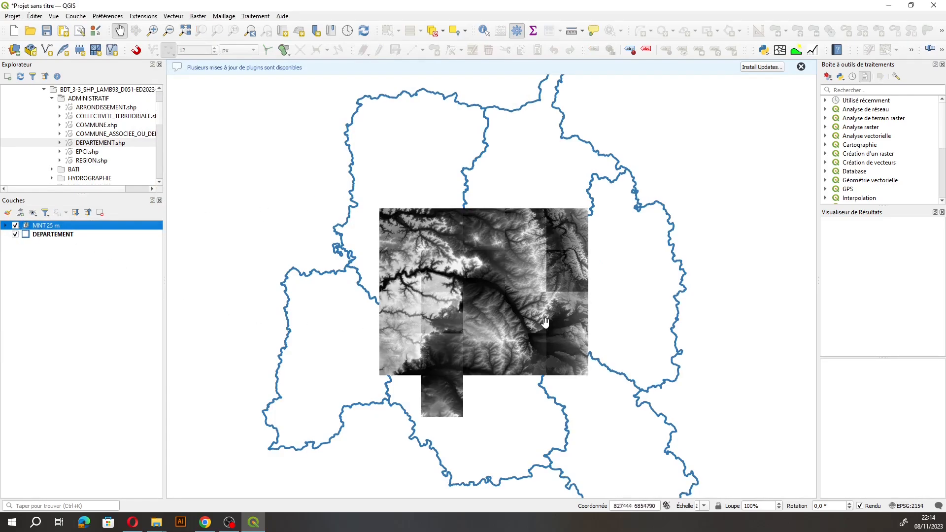
{"action": "scroll", "coordinate": [487, 336], "scroll_direction": "up", "scroll_amount": 1}
{"action": "left_click_drag", "start_coordinate": [439, 262], "coordinate": [446, 334]}
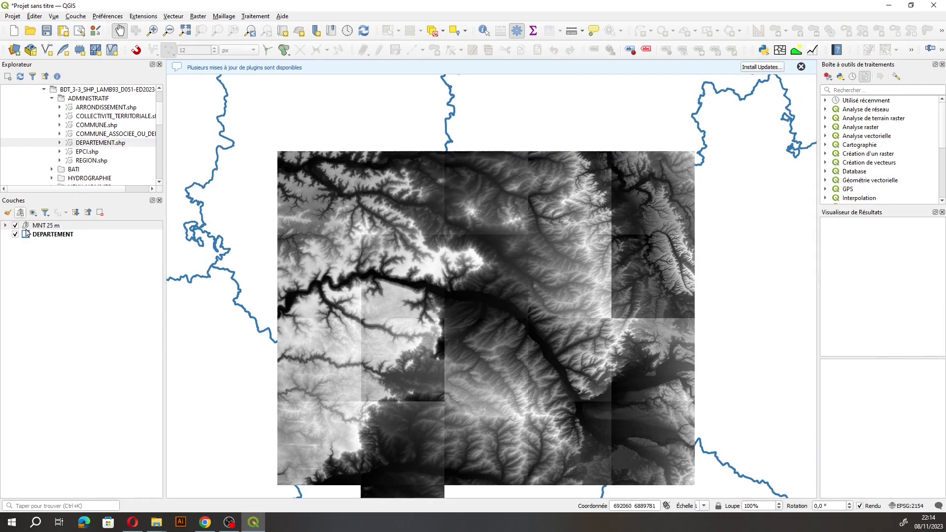
{"action": "left_click_drag", "start_coordinate": [44, 228], "coordinate": [48, 258]}
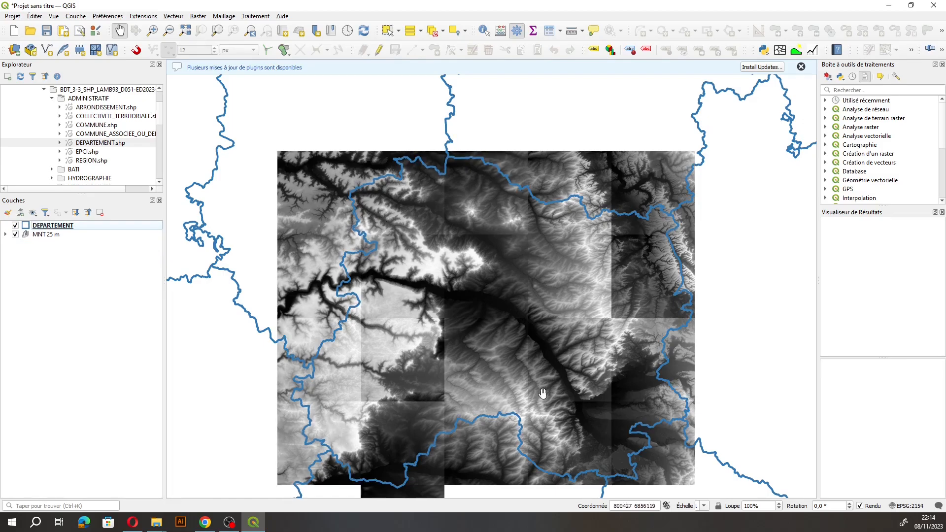
{"action": "left_click_drag", "start_coordinate": [516, 295], "coordinate": [494, 272]}
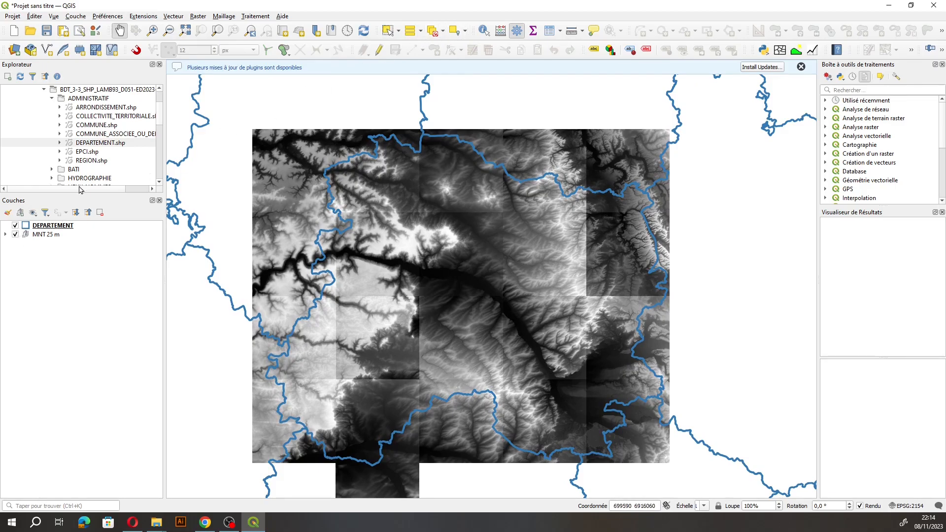
Change the DEPARTEMENT layer's symbol to the preset hashed black / fill.
{"action": "left_click", "coordinate": [26, 227]}
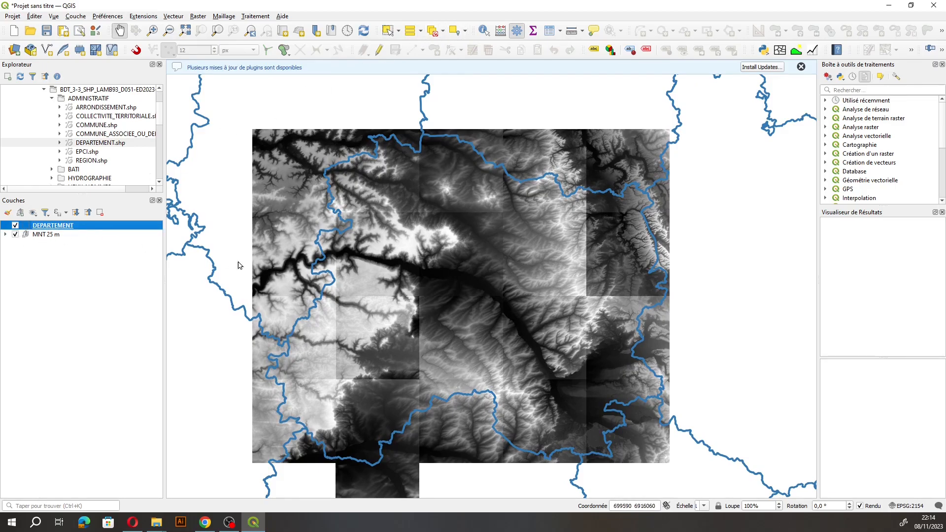
{"action": "double_click", "coordinate": [58, 227]}
{"action": "left_click", "coordinate": [380, 278]}
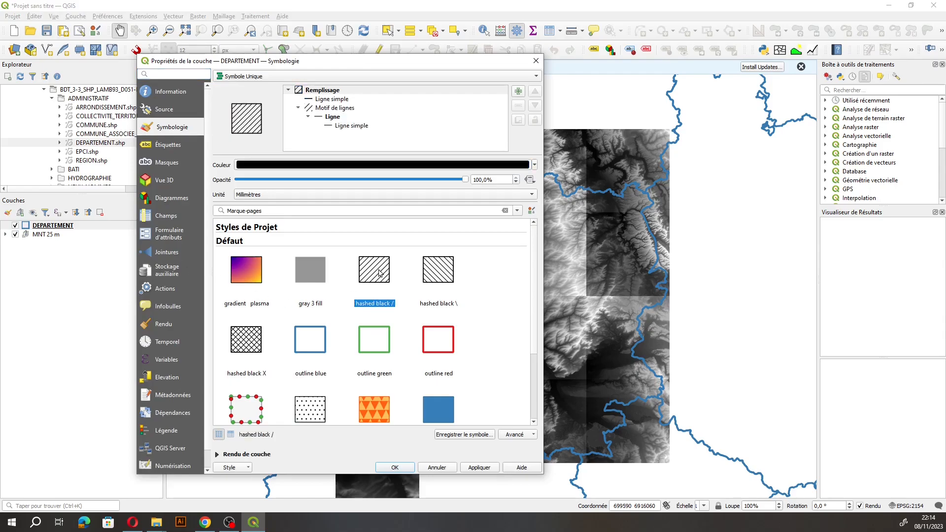
{"action": "left_click", "coordinate": [395, 467]}
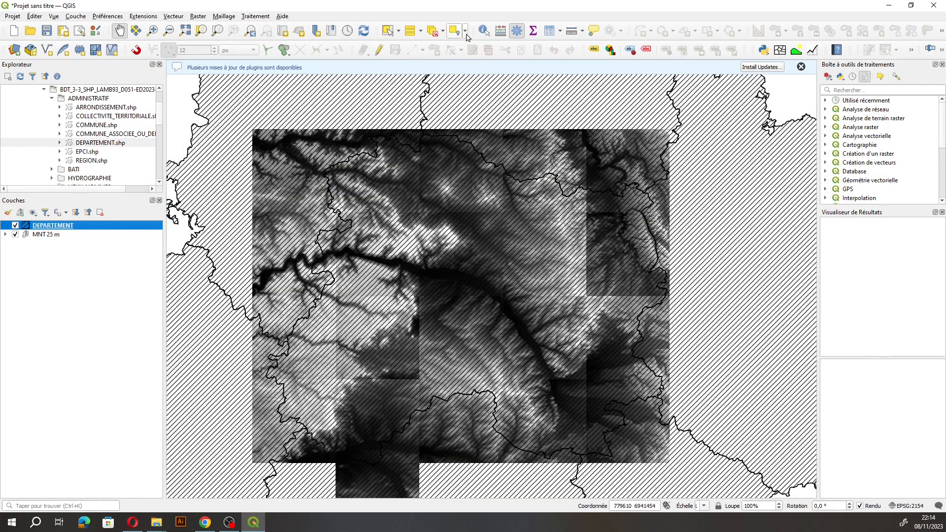
Identify the central department polygon on the map to read its attributes, and close the results.
{"action": "left_click", "coordinate": [484, 31]}
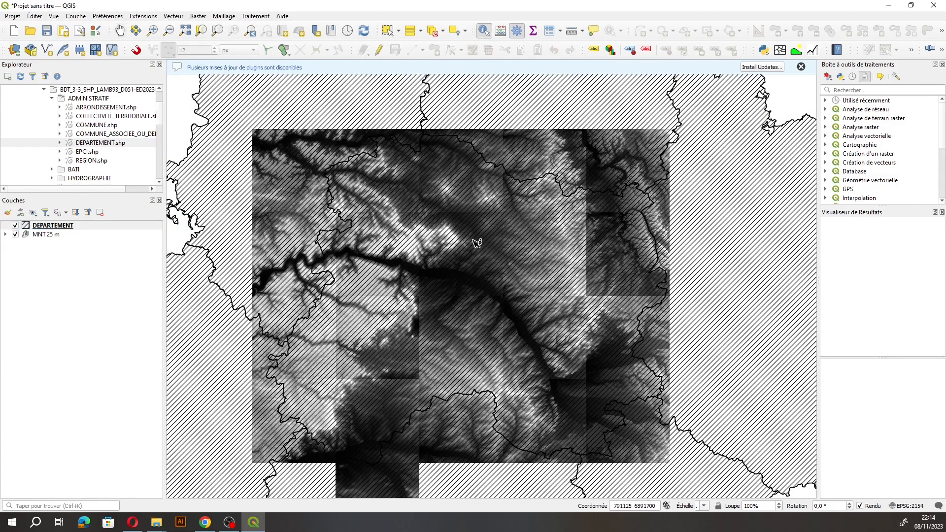
{"action": "left_click", "coordinate": [476, 243]}
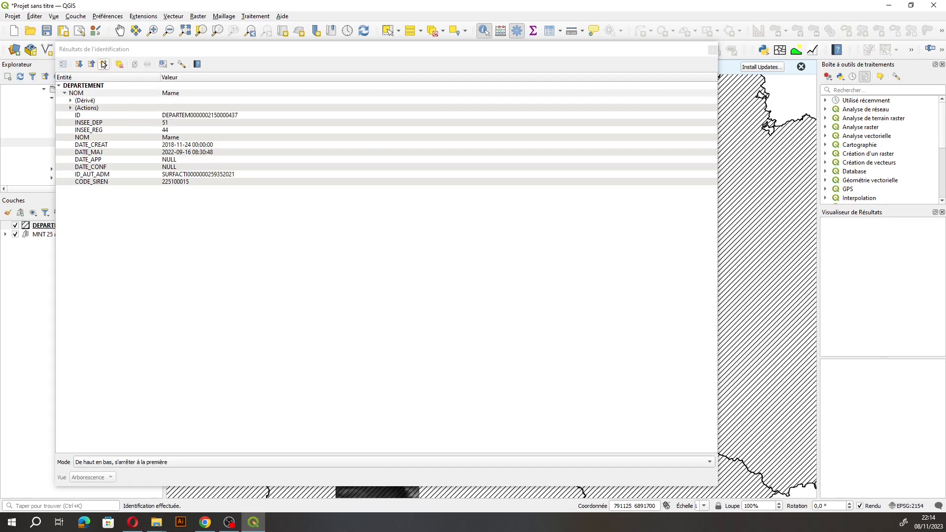
{"action": "left_click_drag", "start_coordinate": [101, 50], "coordinate": [214, 52]}
{"action": "double_click", "coordinate": [421, 52]}
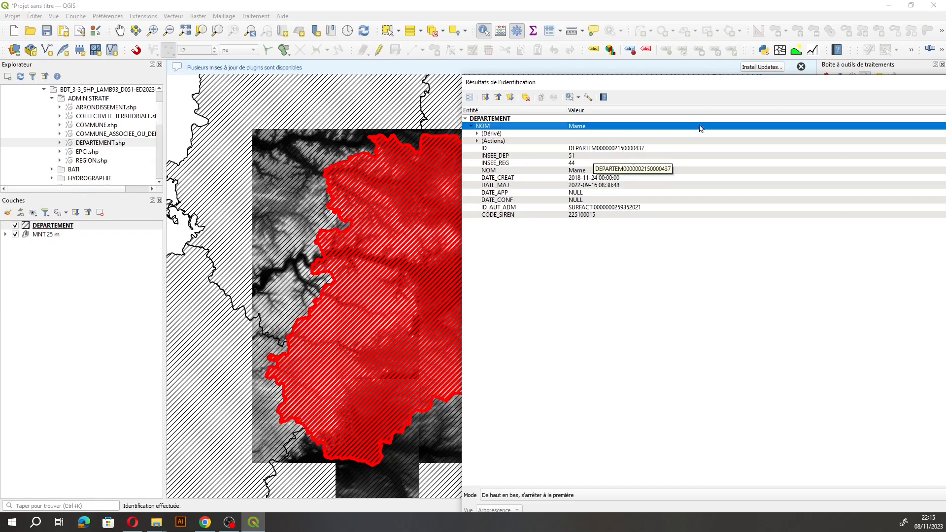
{"action": "left_click", "coordinate": [945, 83]}
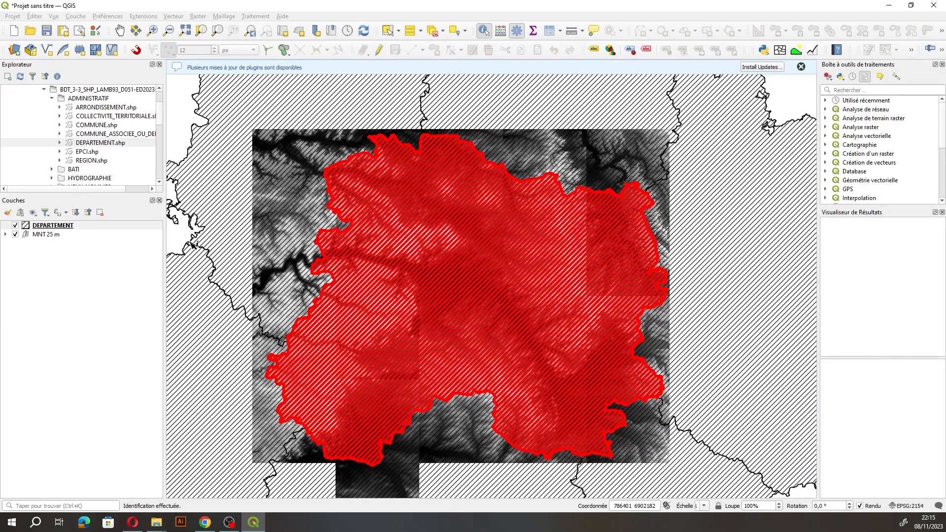
Hide the DEPARTEMENT layer, identify an elevation cell in the MNT 25 m tiles and examine the raster's pixels up close.
{"action": "left_click", "coordinate": [16, 227]}
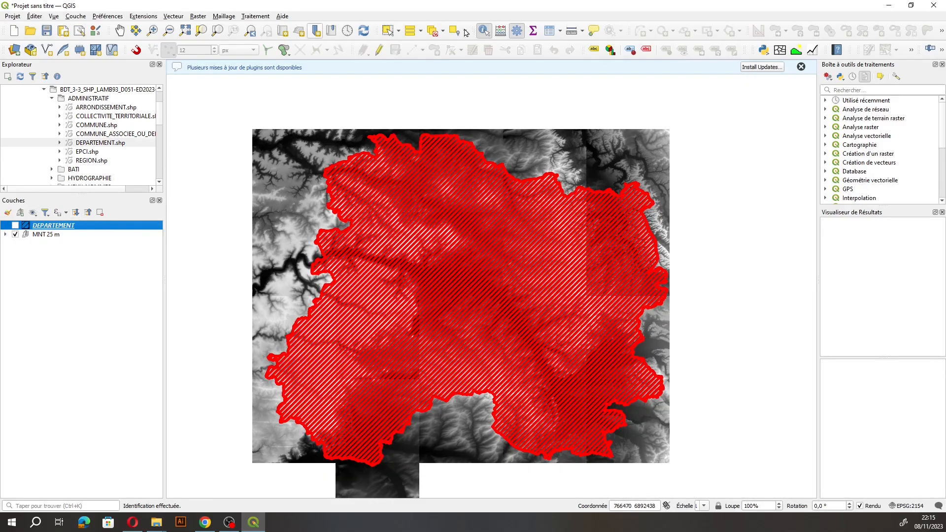
{"action": "left_click", "coordinate": [438, 256]}
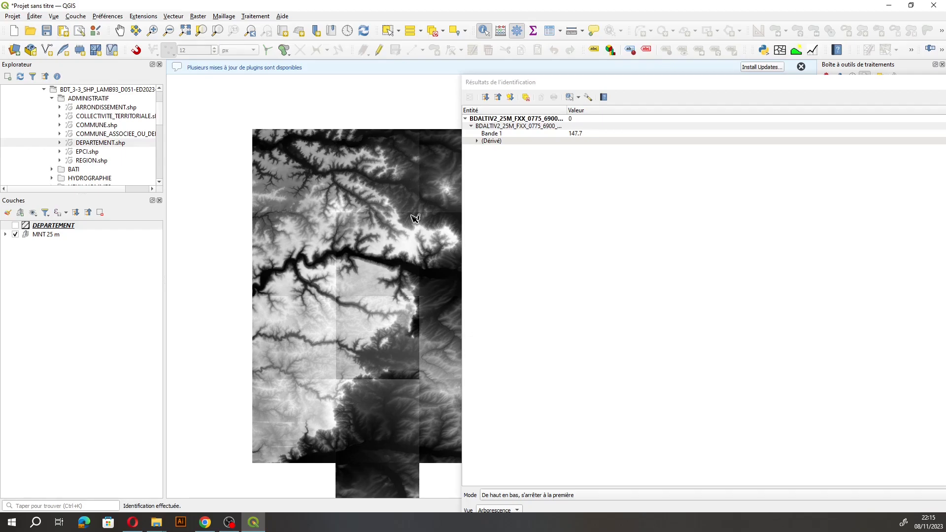
{"action": "scroll", "coordinate": [434, 250], "scroll_direction": "up", "scroll_amount": 1}
{"action": "scroll", "coordinate": [434, 250], "scroll_direction": "up", "scroll_amount": 2}
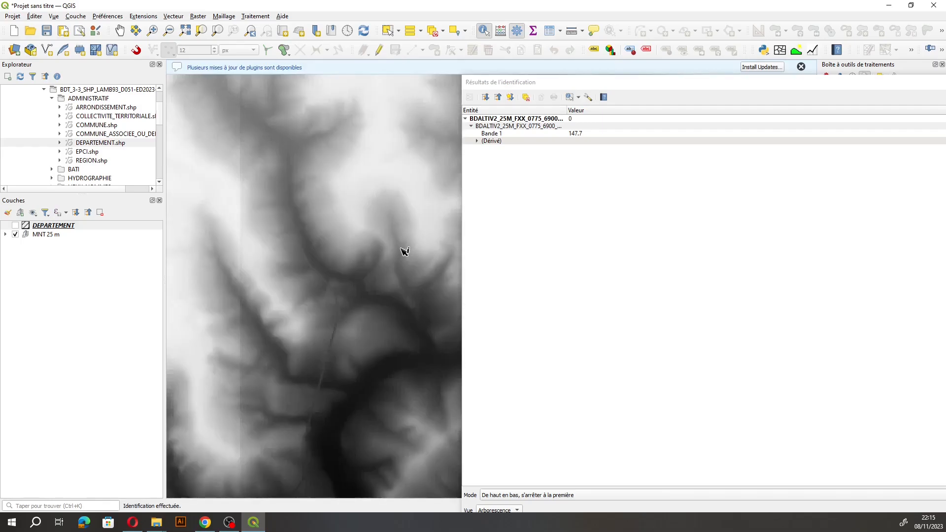
{"action": "left_click", "coordinate": [591, 134]}
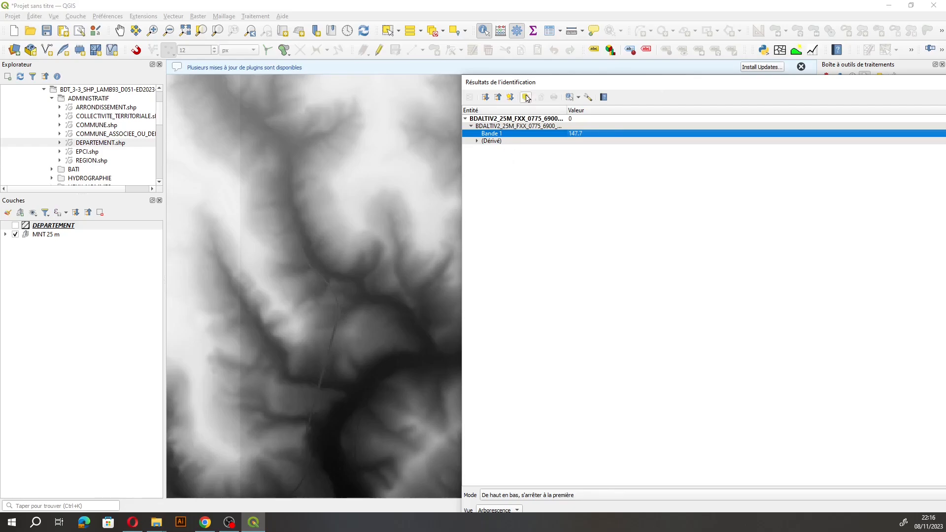
{"action": "scroll", "coordinate": [284, 248], "scroll_direction": "up", "scroll_amount": 3}
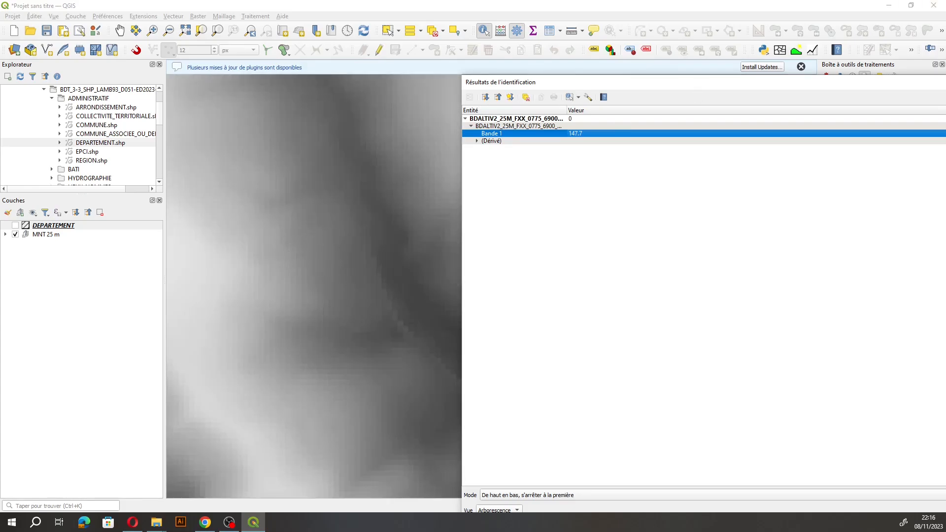
Show the DEPARTEMENT layer again and identify the Marne polygon to compare its vector attributes with the raster value.
{"action": "left_click", "coordinate": [15, 226]}
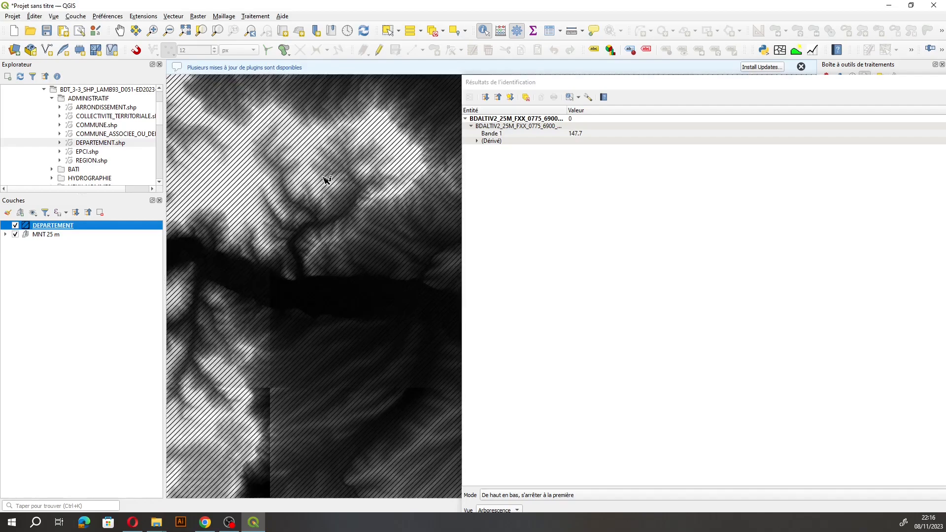
{"action": "left_click", "coordinate": [323, 178]}
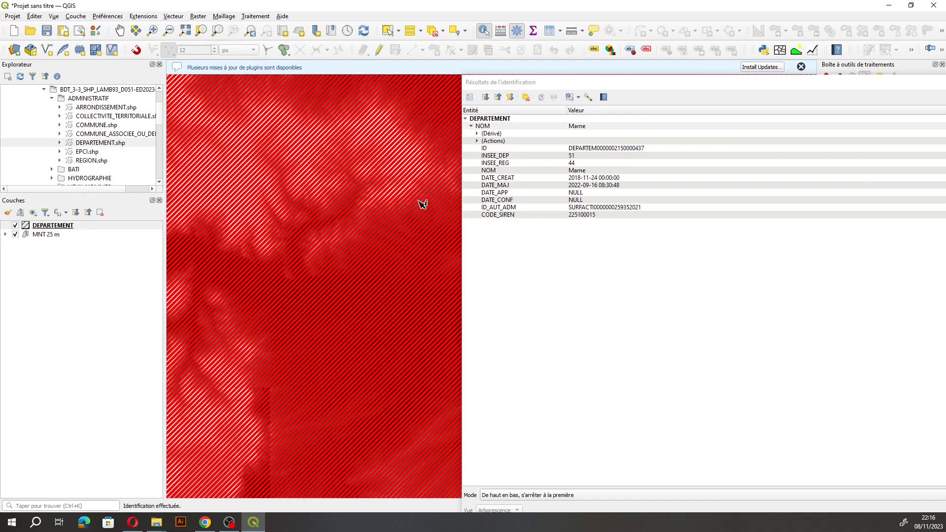
{"action": "scroll", "coordinate": [423, 209], "scroll_direction": "down", "scroll_amount": 2}
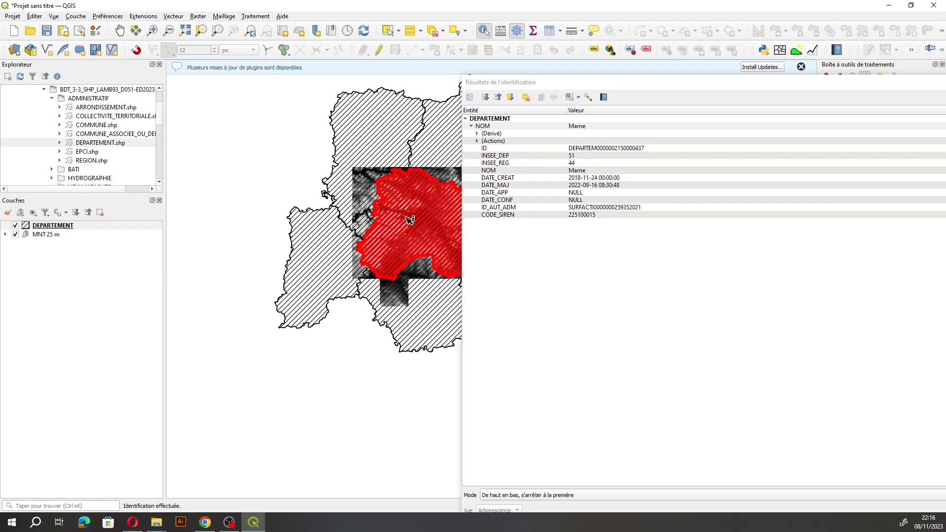
Open the DEPARTEMENT attribute table, enlarge it and place it beside the map to examine its fields and records.
{"action": "right_click", "coordinate": [60, 230]}
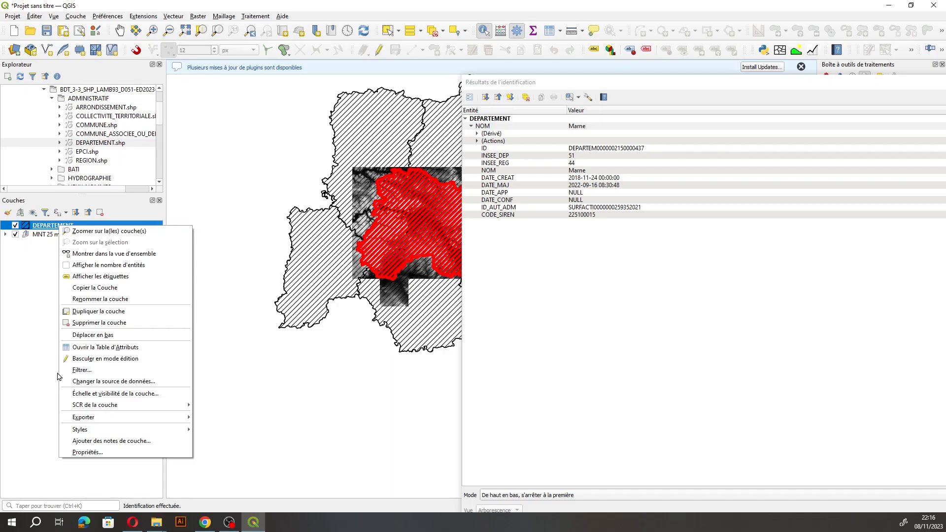
{"action": "left_click", "coordinate": [82, 348]}
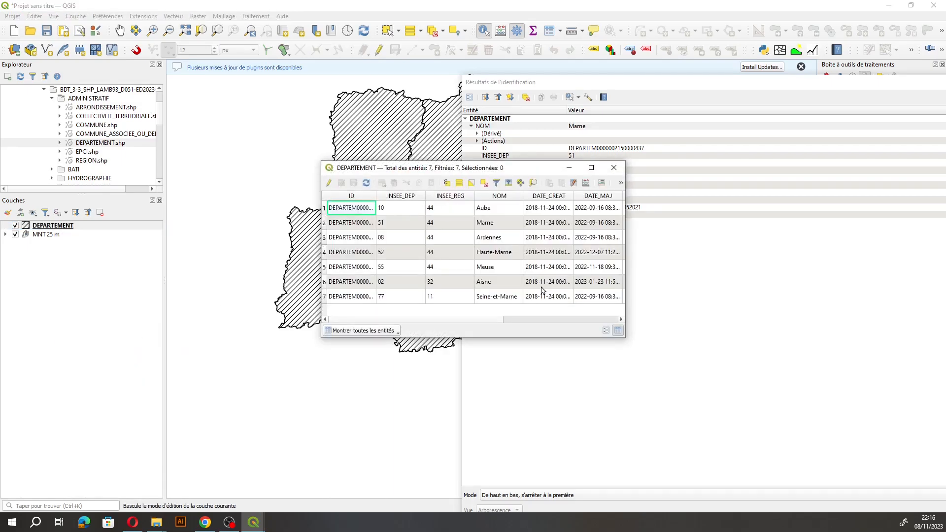
{"action": "left_click_drag", "start_coordinate": [624, 339], "coordinate": [727, 400]}
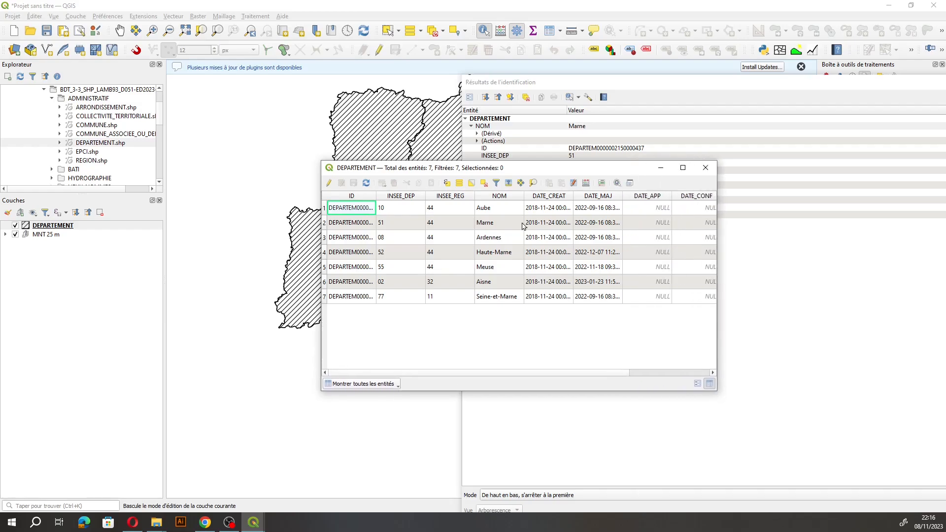
{"action": "left_click_drag", "start_coordinate": [446, 173], "coordinate": [691, 151]}
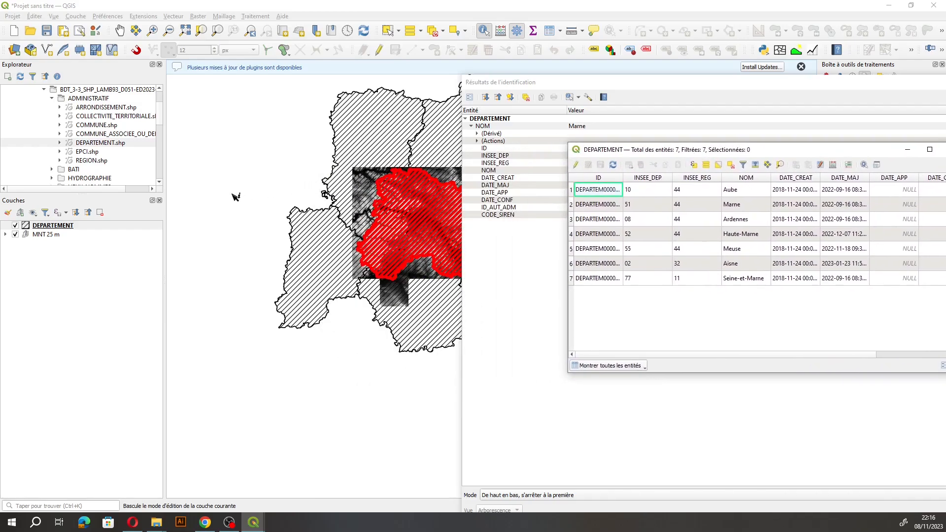
{"action": "left_click_drag", "start_coordinate": [232, 195], "coordinate": [224, 197]}
{"action": "scroll", "coordinate": [224, 197], "scroll_direction": "down", "scroll_amount": 1}
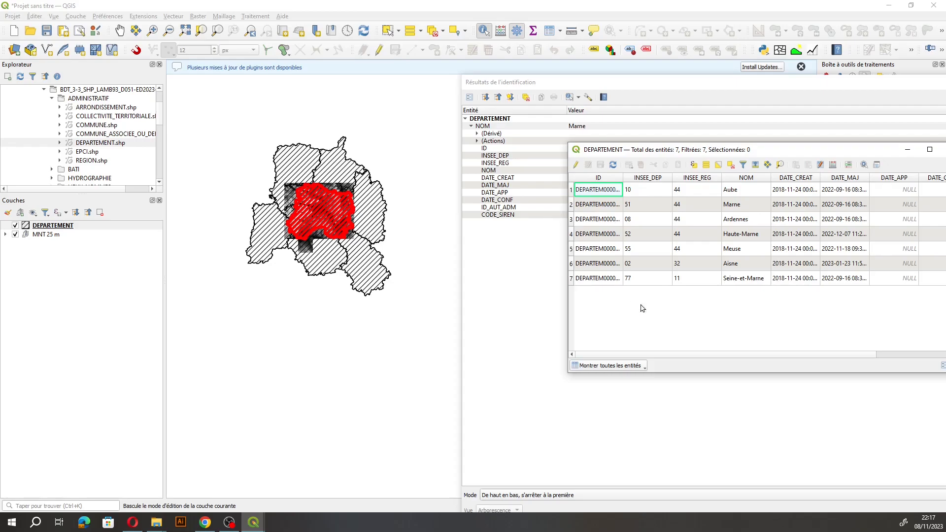
{"action": "left_click_drag", "start_coordinate": [645, 149], "coordinate": [577, 141]}
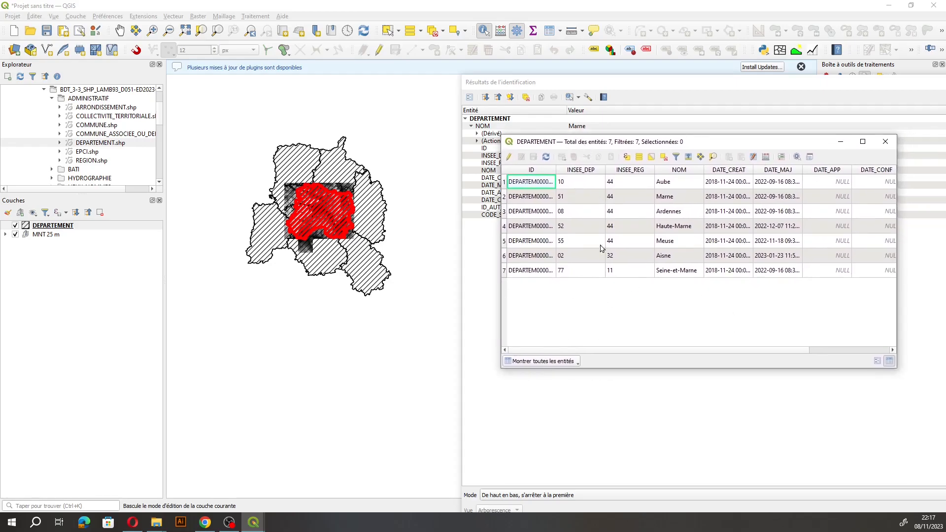
{"action": "left_click_drag", "start_coordinate": [675, 350], "coordinate": [635, 349]}
Select the Aube, Marne, Ardennes, Haute-Marne and Meuse records one after another to locate each department on the map.
{"action": "left_click", "coordinate": [504, 182]}
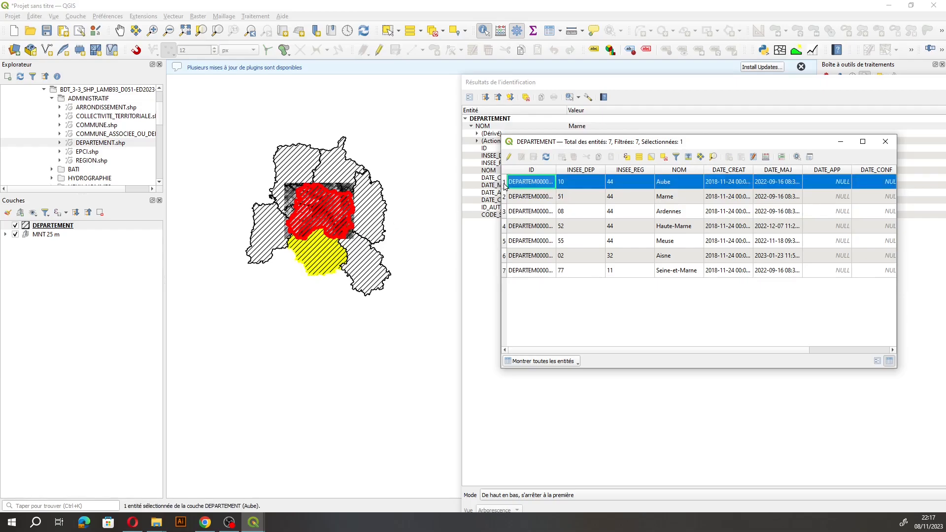
{"action": "left_click", "coordinate": [504, 197]}
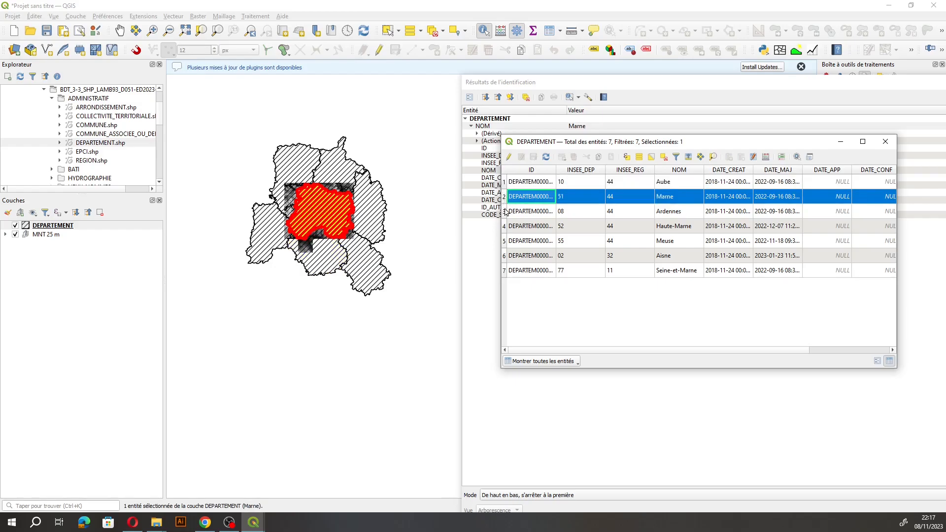
{"action": "left_click", "coordinate": [504, 211]}
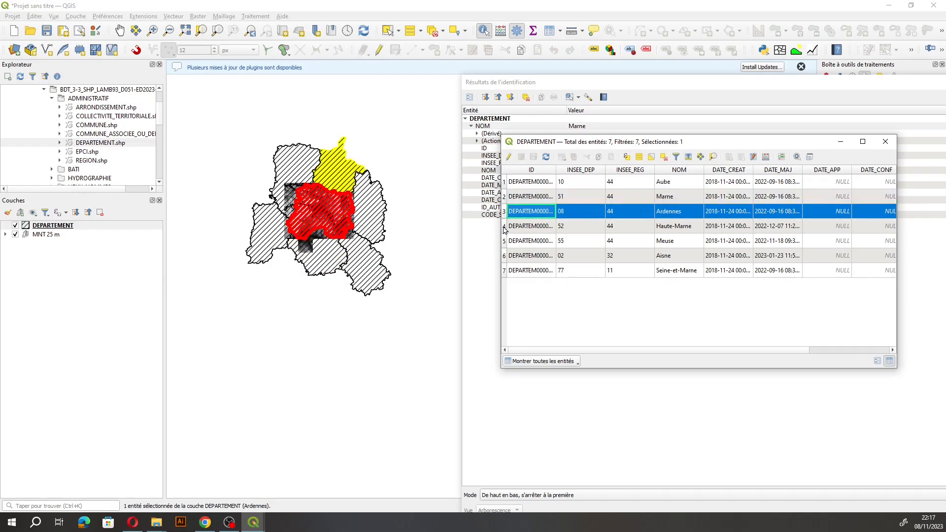
{"action": "left_click", "coordinate": [504, 227]}
{"action": "left_click", "coordinate": [504, 241]}
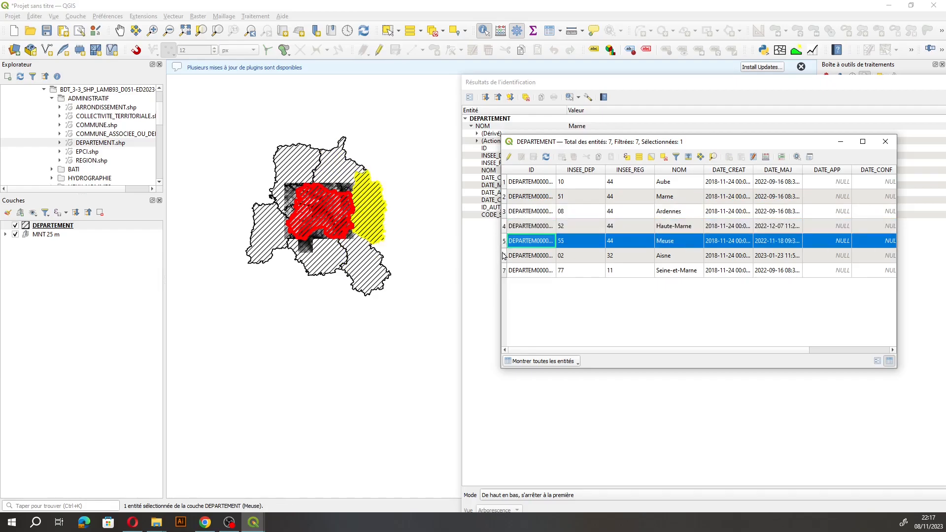
Highlight the Aisne record in the DEPARTEMENT attribute table, review its remaining fields, and close the table.
{"action": "left_click", "coordinate": [504, 256]}
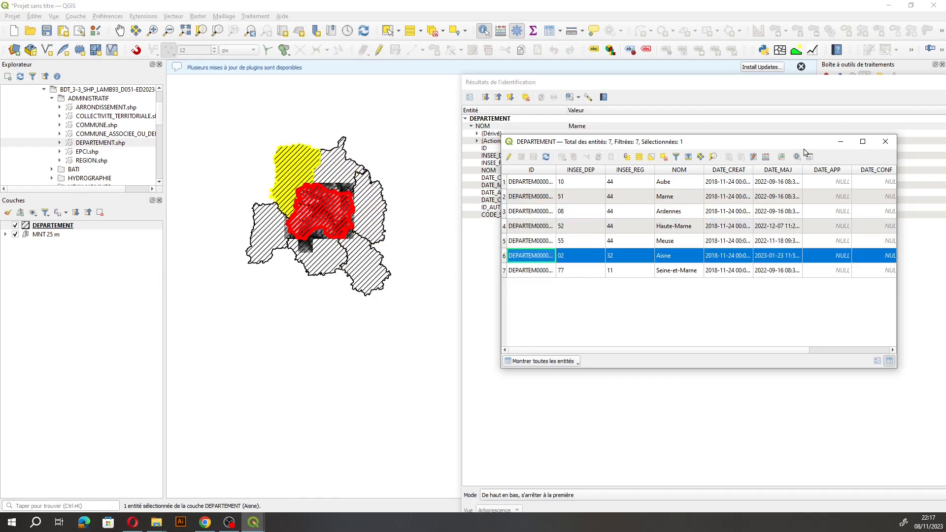
{"action": "left_click_drag", "start_coordinate": [777, 355], "coordinate": [857, 352]}
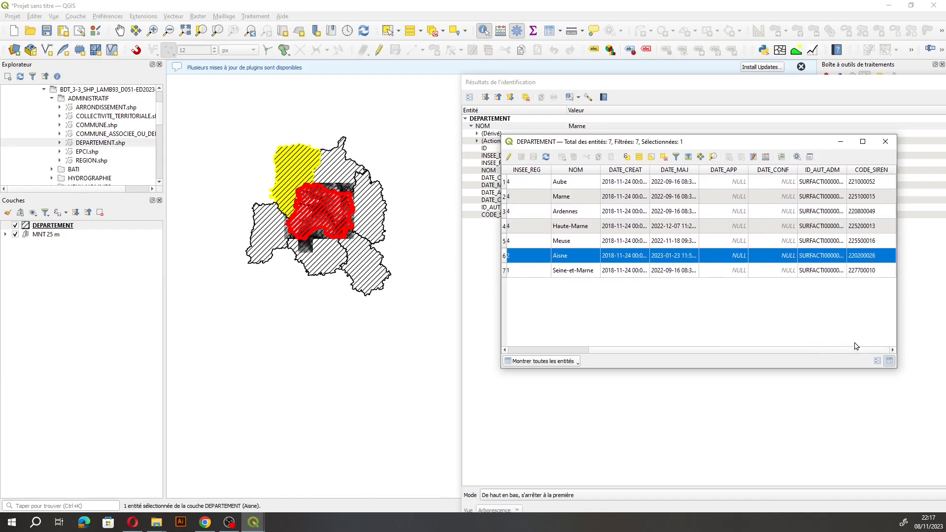
{"action": "left_click", "coordinate": [885, 141]}
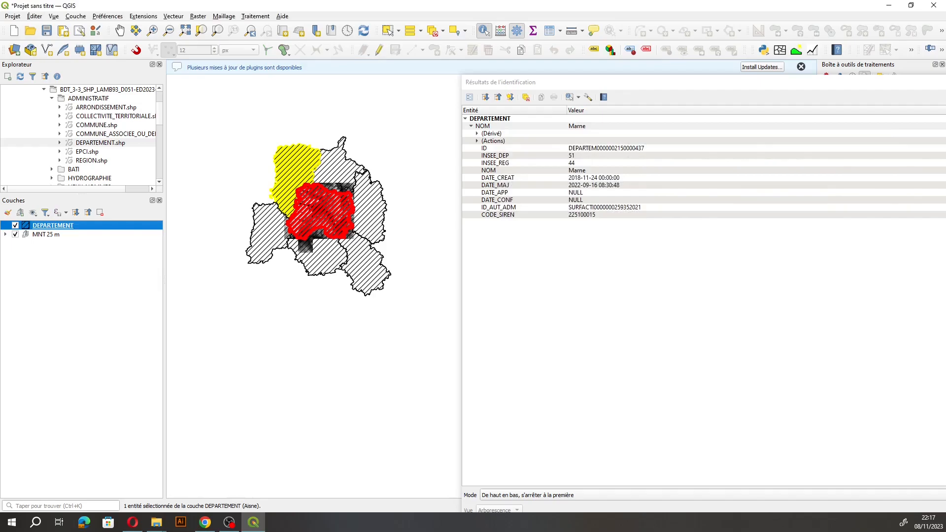
Close the identification results and clear both the DEPARTEMENT selection and the highlight on the Marne department.
{"action": "left_click", "coordinate": [941, 82]}
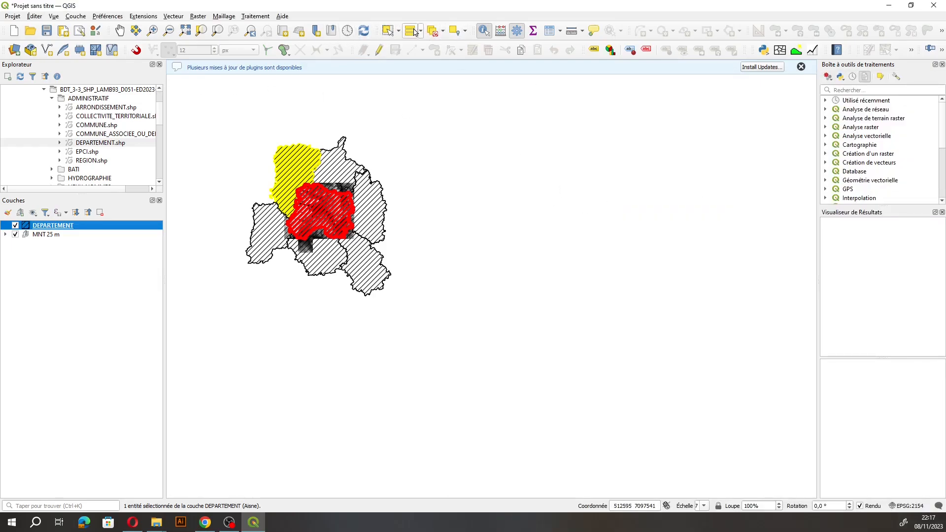
{"action": "left_click", "coordinate": [433, 31]}
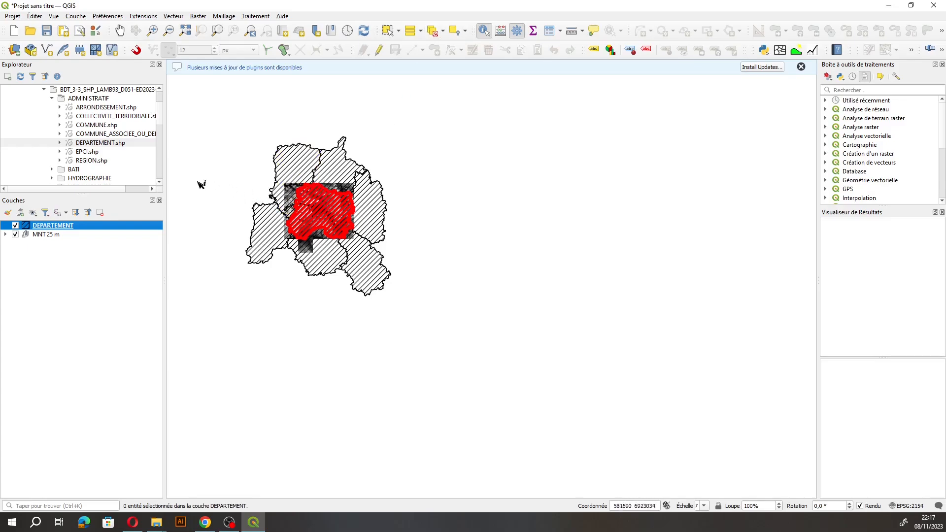
{"action": "left_click", "coordinate": [447, 186]}
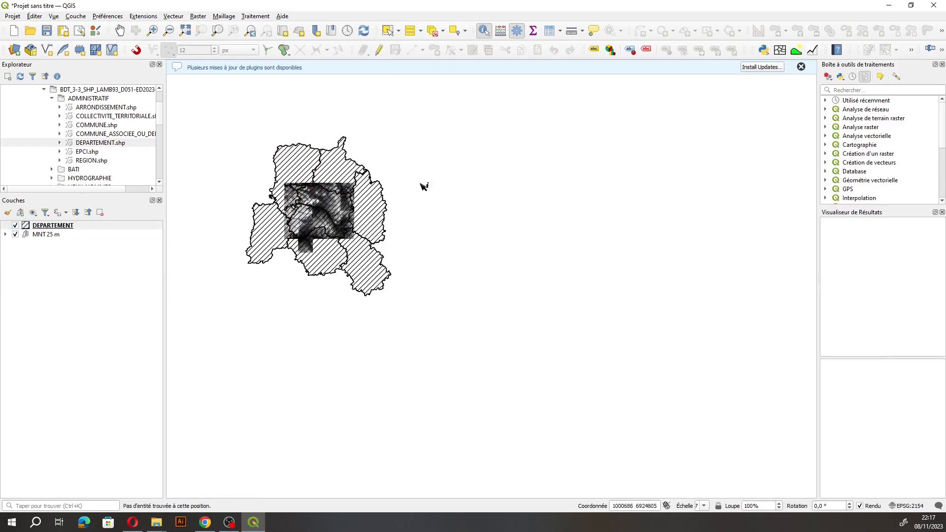
Hide the MNT 25 m and DEPARTEMENT layers on the map.
{"action": "scroll", "coordinate": [296, 209], "scroll_direction": "up", "scroll_amount": 4}
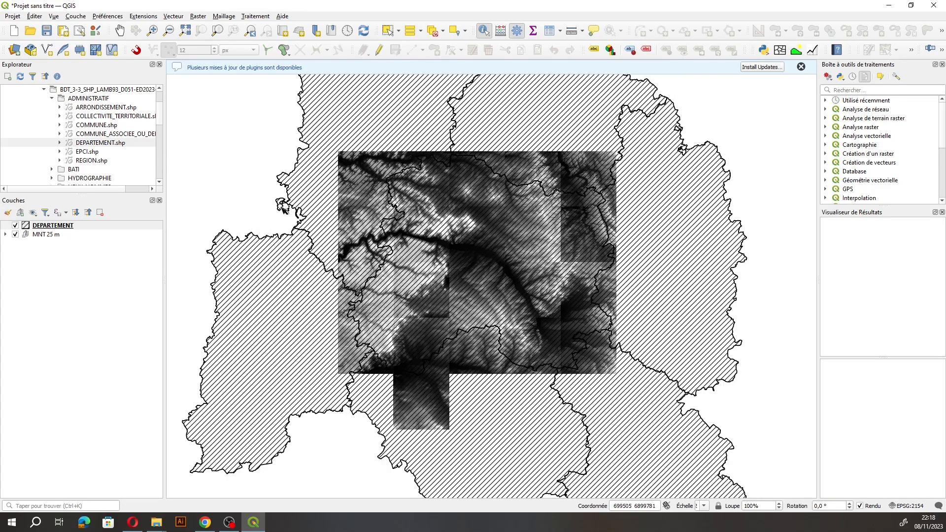
{"action": "left_click", "coordinate": [15, 235]}
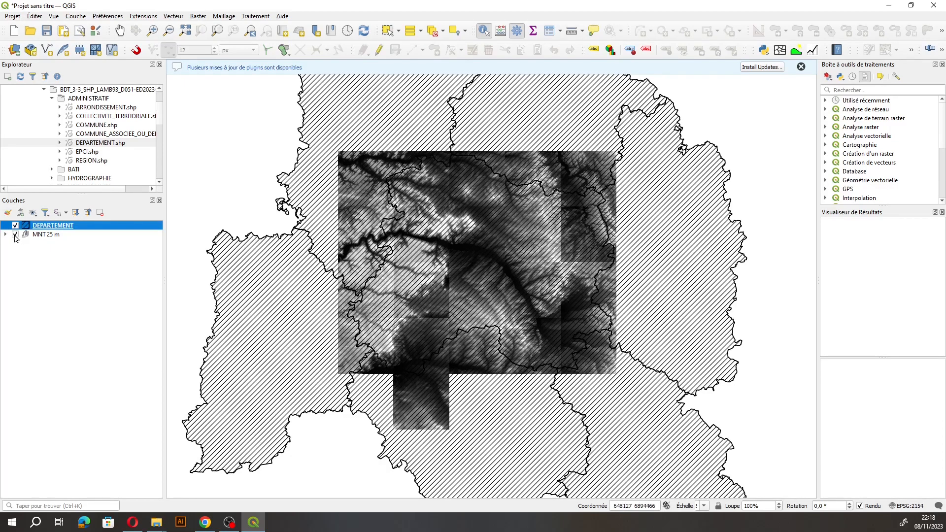
{"action": "left_click", "coordinate": [15, 235]}
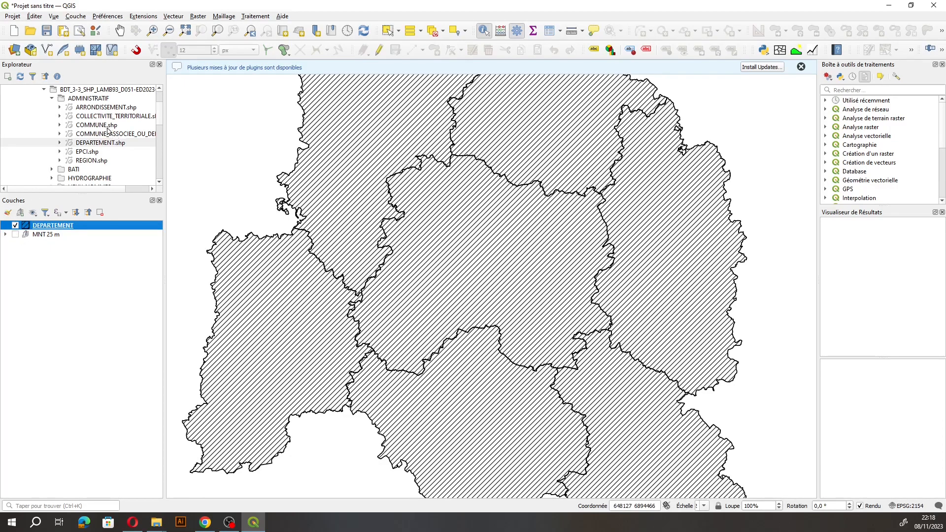
{"action": "left_click", "coordinate": [16, 226]}
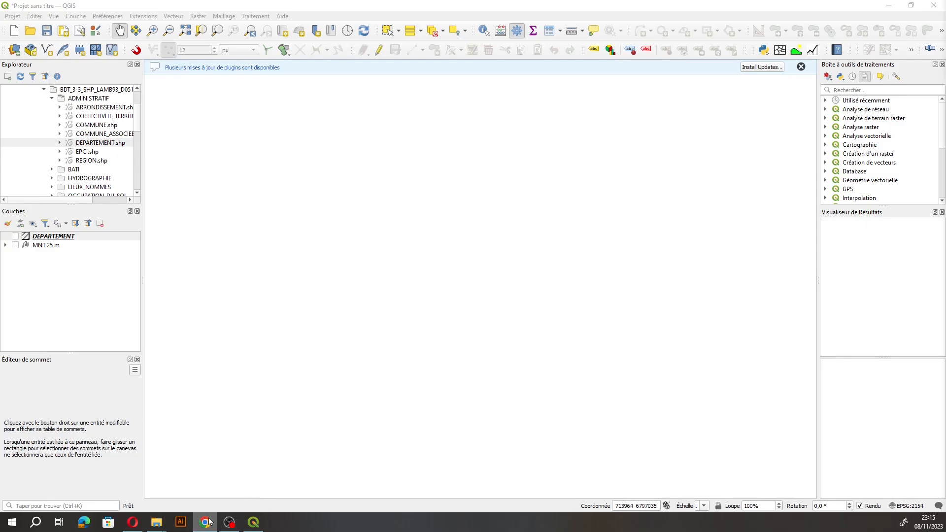
Switch to Opera and open the BD ORTHO IRC - D051 Marne - 2022 dataset from the Géoservices download page.
{"action": "left_click", "coordinate": [132, 523]}
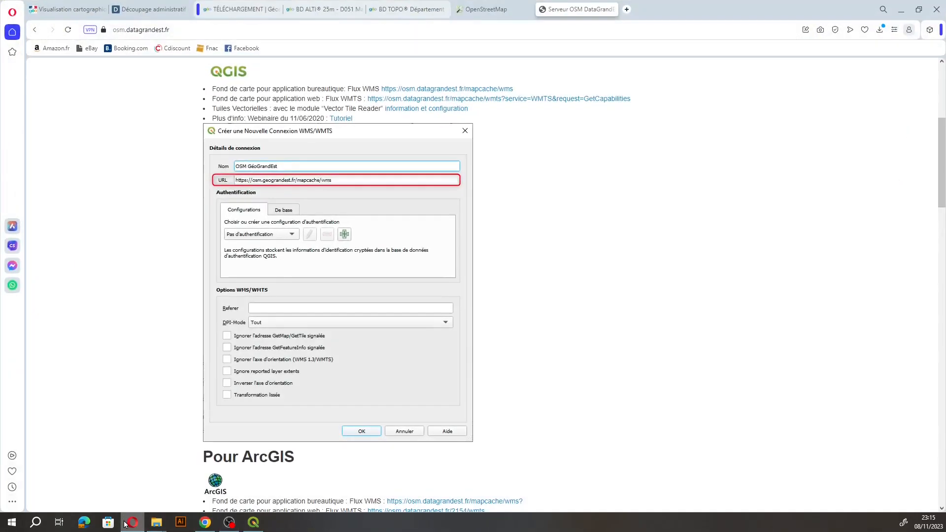
{"action": "left_click", "coordinate": [401, 6]}
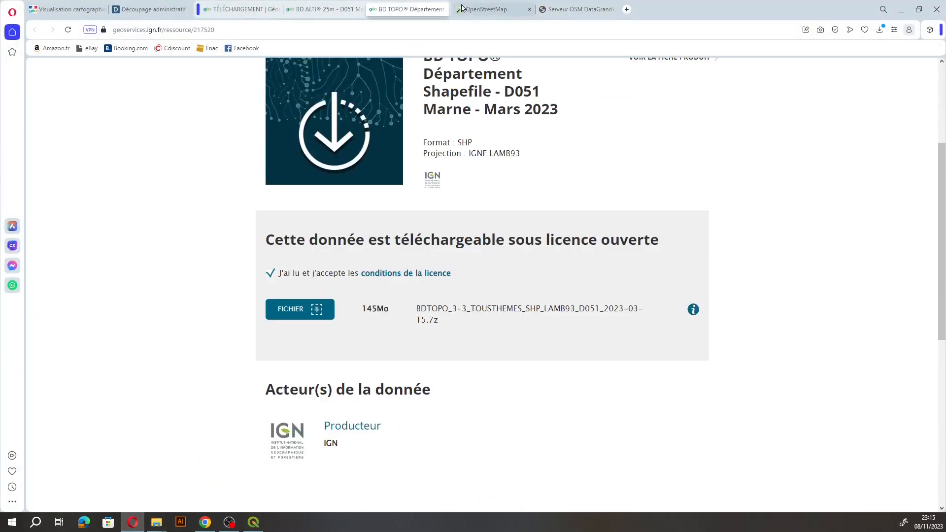
{"action": "left_click", "coordinate": [312, 11]}
{"action": "left_click", "coordinate": [252, 10]}
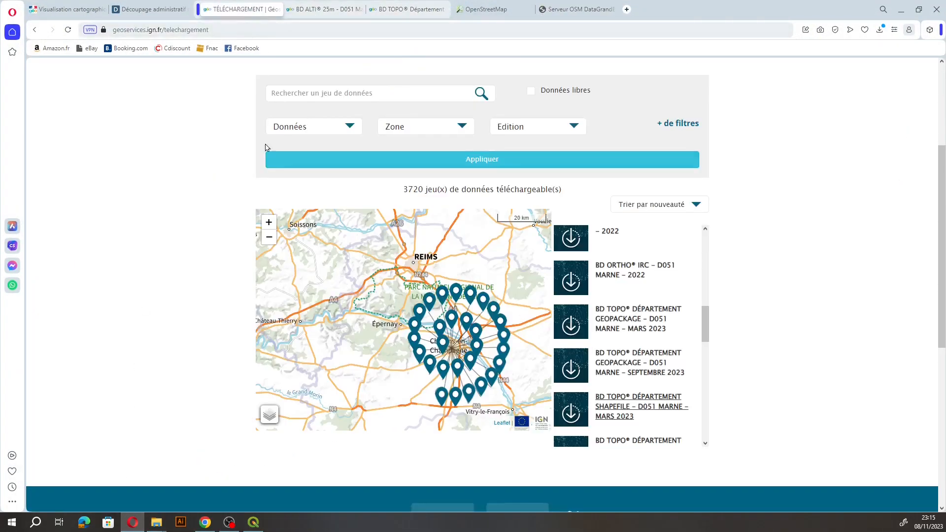
{"action": "left_click", "coordinate": [623, 268]}
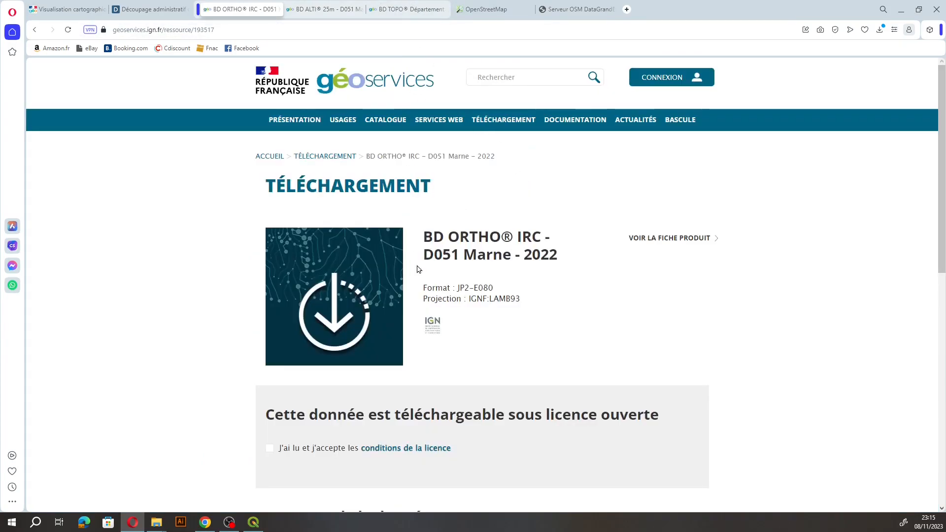
Accept the licence conditions for the BD ORTHO IRC dataset and examine its format and downloadable archive files.
{"action": "scroll", "coordinate": [361, 414], "scroll_direction": "down", "scroll_amount": 3}
{"action": "left_click", "coordinate": [269, 267]}
{"action": "scroll", "coordinate": [221, 272], "scroll_direction": "down", "scroll_amount": 3}
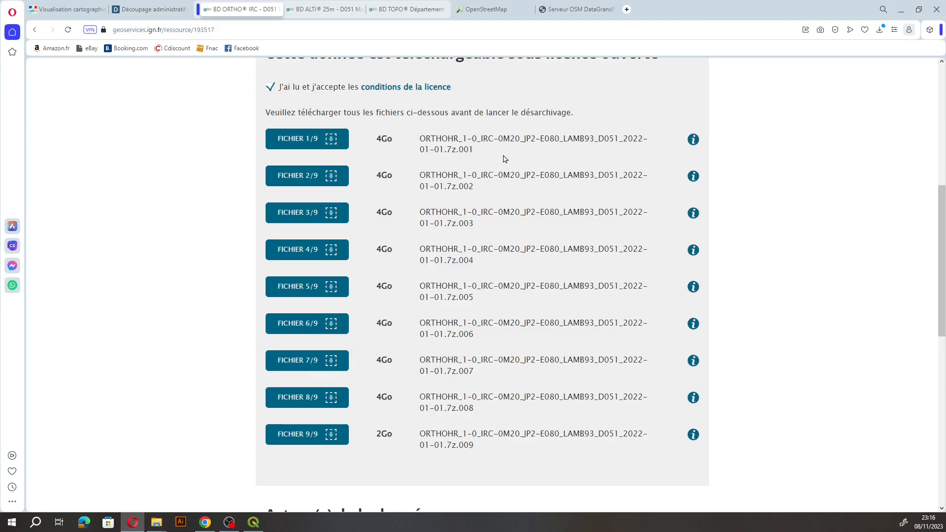
{"action": "left_click_drag", "start_coordinate": [481, 139], "coordinate": [498, 139]}
{"action": "scroll", "coordinate": [498, 172], "scroll_direction": "up", "scroll_amount": 3}
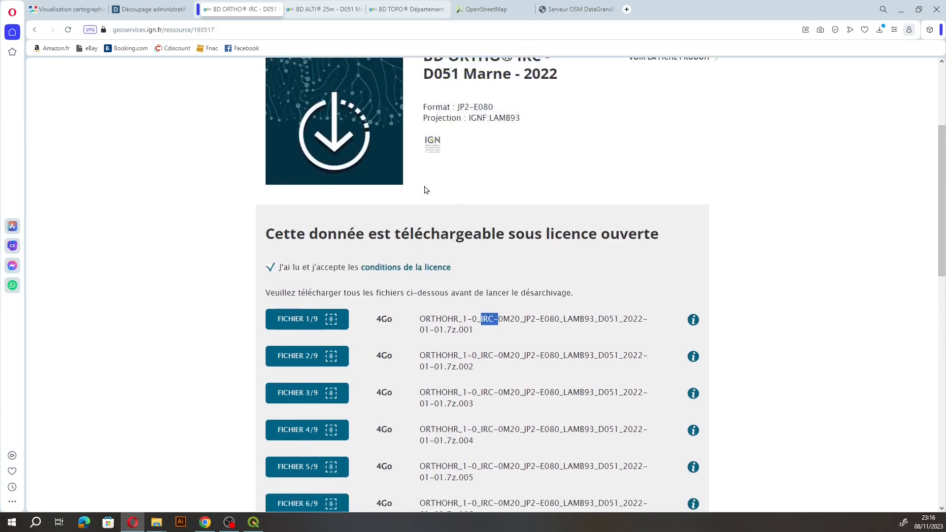
Return to the Géoservices download page, explore the map around Reims, and list the datasets for the Marne department.
{"action": "left_click", "coordinate": [31, 31]}
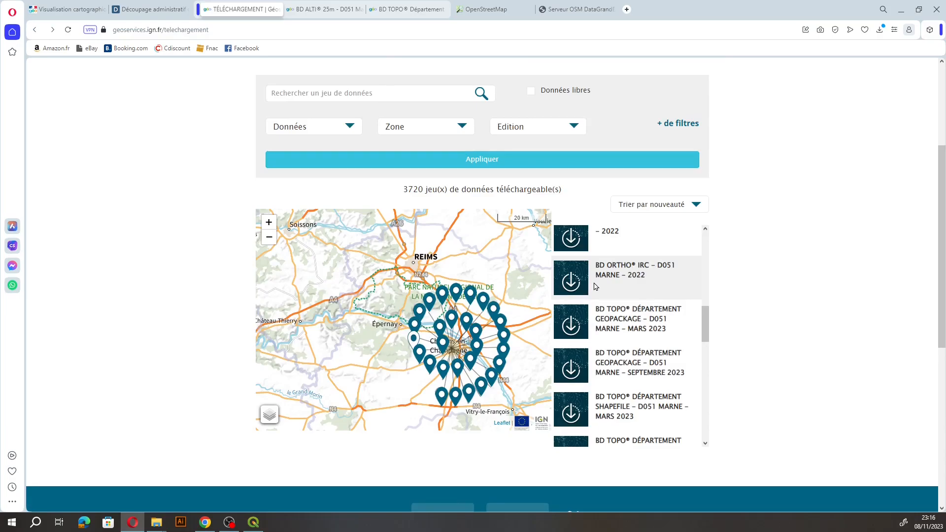
{"action": "scroll", "coordinate": [421, 317], "scroll_direction": "up", "scroll_amount": 3}
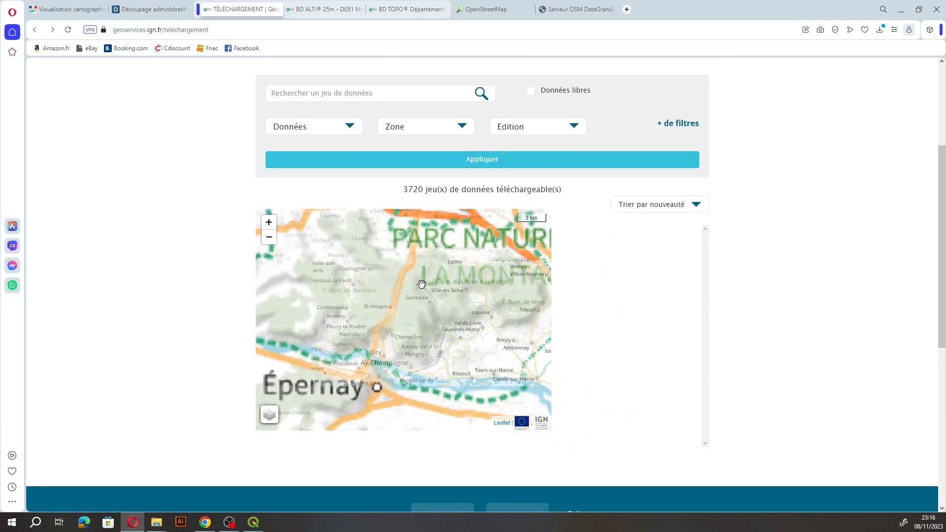
{"action": "left_click_drag", "start_coordinate": [421, 317], "coordinate": [387, 359]}
{"action": "left_click_drag", "start_coordinate": [386, 262], "coordinate": [420, 269]}
{"action": "scroll", "coordinate": [398, 287], "scroll_direction": "up", "scroll_amount": 3}
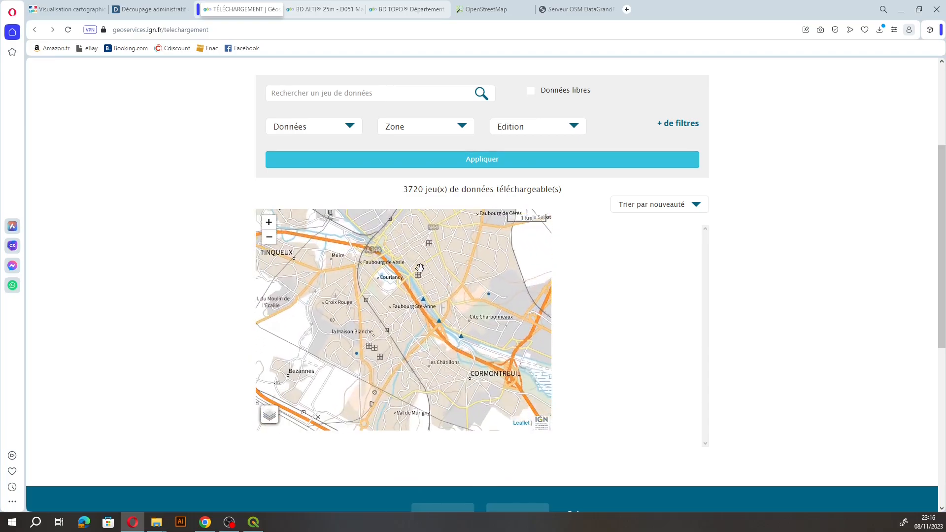
{"action": "scroll", "coordinate": [647, 279], "scroll_direction": "down", "scroll_amount": 4}
{"action": "scroll", "coordinate": [416, 298], "scroll_direction": "up", "scroll_amount": 4}
{"action": "scroll", "coordinate": [429, 292], "scroll_direction": "down", "scroll_amount": 2}
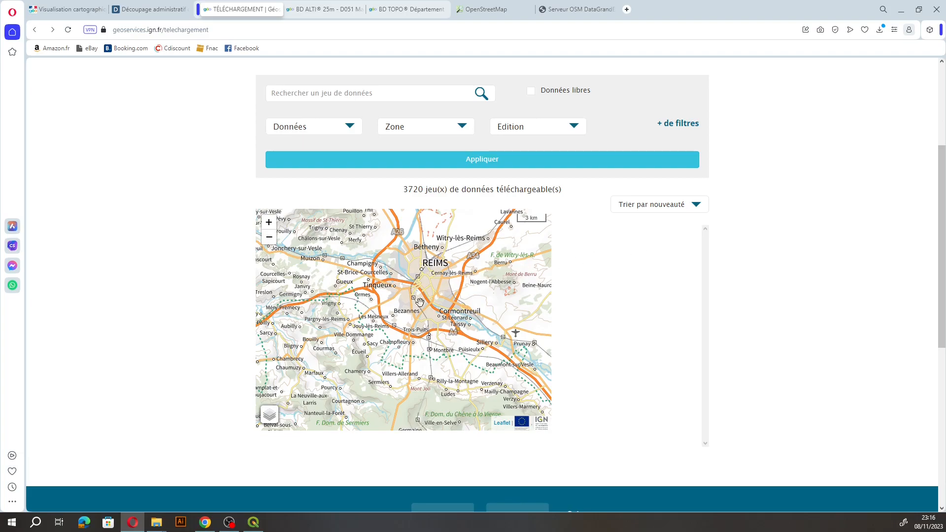
{"action": "scroll", "coordinate": [424, 301], "scroll_direction": "down", "scroll_amount": 2}
{"action": "left_click", "coordinate": [455, 378]}
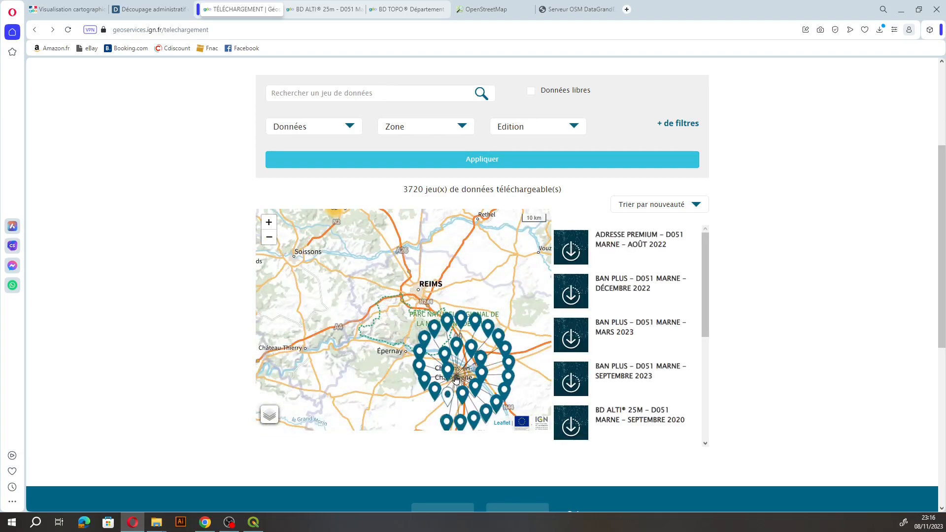
Look through the Marne dataset list and open the SCAN 25 - D051 Marne - Juillet 2023 page.
{"action": "scroll", "coordinate": [631, 352], "scroll_direction": "down", "scroll_amount": 3}
{"action": "scroll", "coordinate": [675, 350], "scroll_direction": "down", "scroll_amount": 3}
{"action": "scroll", "coordinate": [840, 319], "scroll_direction": "up", "scroll_amount": 3}
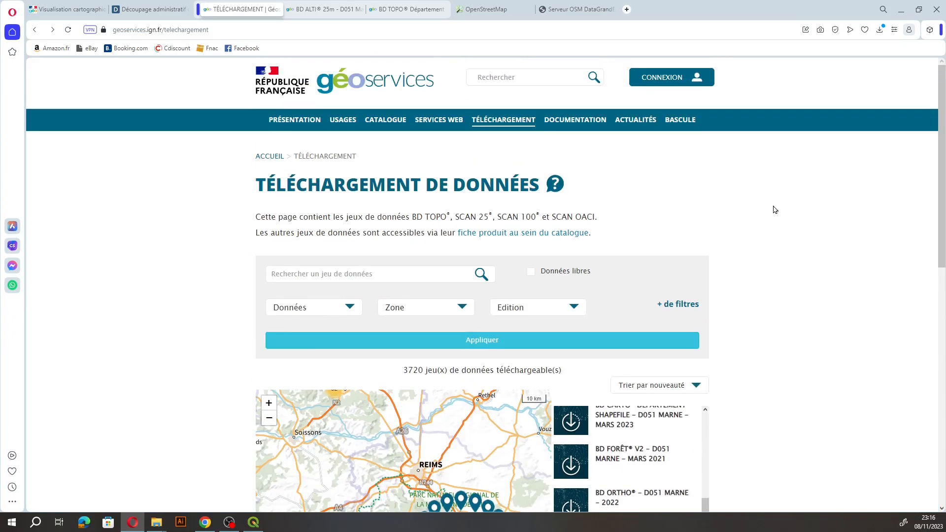
{"action": "scroll", "coordinate": [710, 163], "scroll_direction": "down", "scroll_amount": 3}
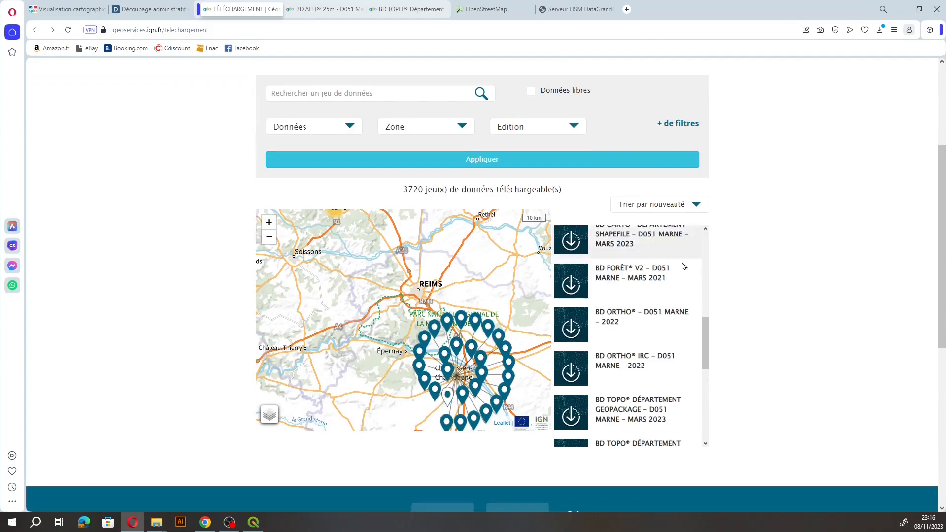
{"action": "left_click_drag", "start_coordinate": [706, 349], "coordinate": [711, 390]}
{"action": "scroll", "coordinate": [712, 393], "scroll_direction": "down", "scroll_amount": 5}
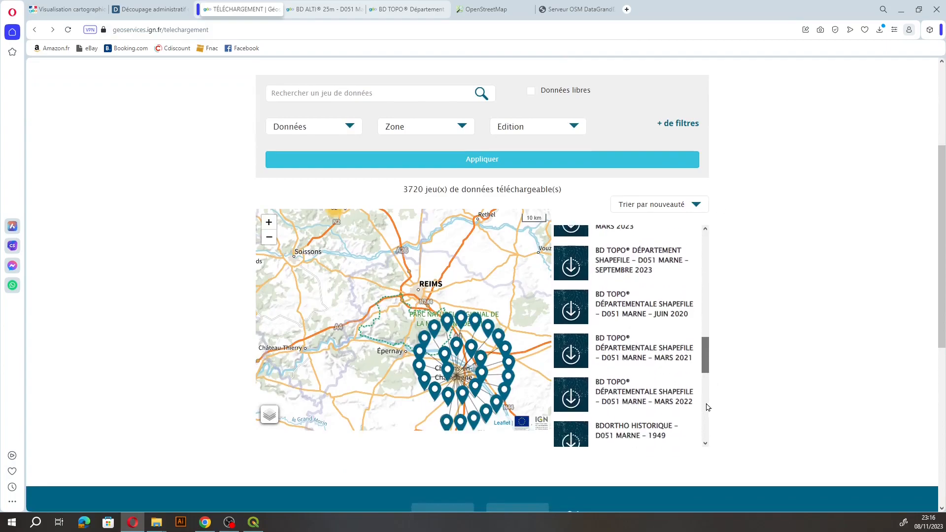
{"action": "scroll", "coordinate": [698, 389], "scroll_direction": "down", "scroll_amount": 4}
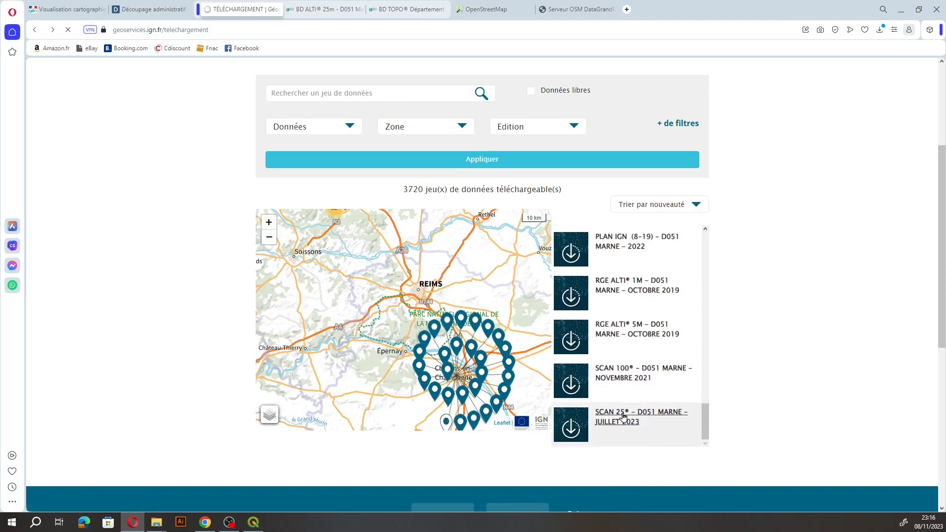
{"action": "left_click", "coordinate": [606, 418]}
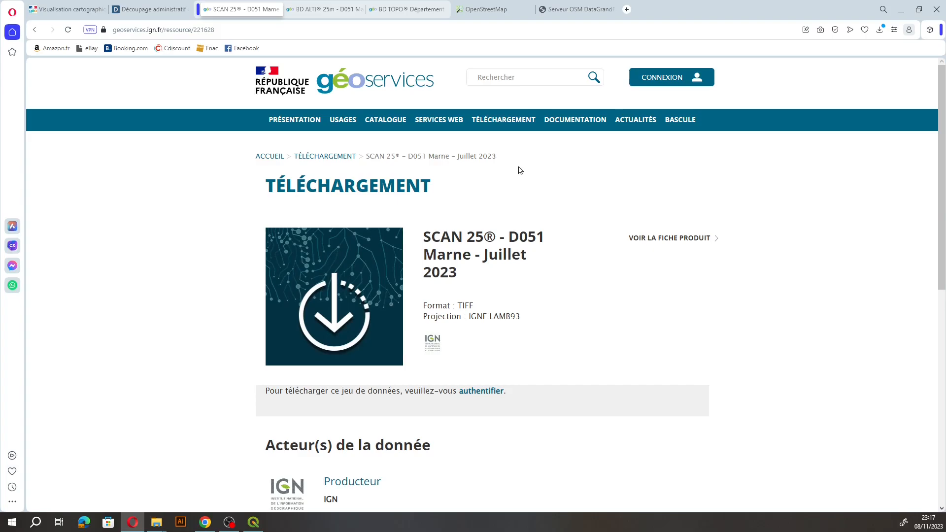
Close the browser pages for Serveur OSM DataGrandEst, OpenStreetMap, BD TOPO and BD ALTI.
{"action": "left_click", "coordinate": [613, 10]}
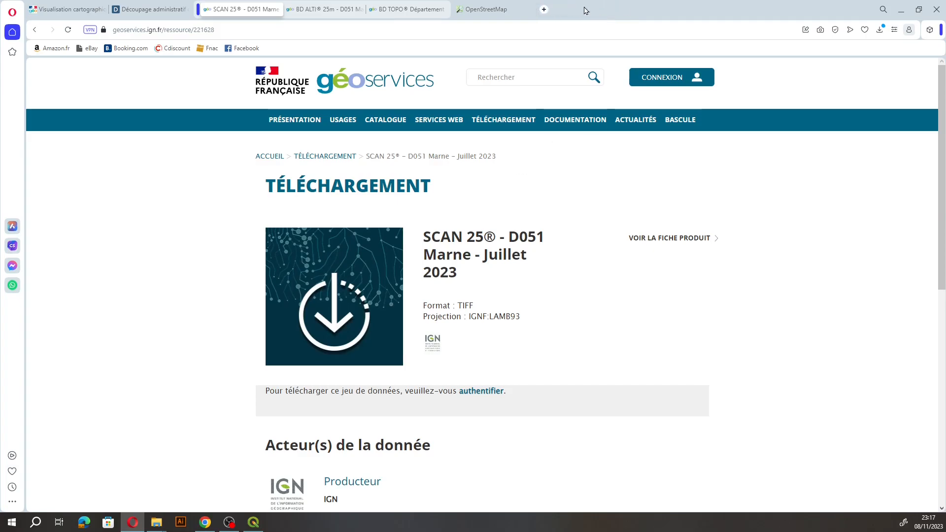
{"action": "left_click", "coordinate": [530, 9]}
{"action": "left_click", "coordinate": [447, 9]}
{"action": "left_click", "coordinate": [359, 9]}
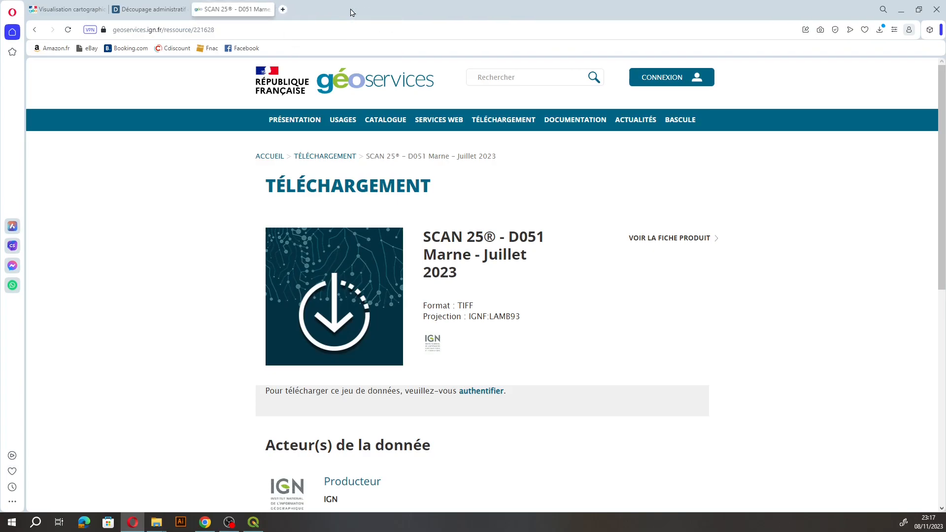
Search the web for "vms osm grand est" in a new browser tab.
{"action": "left_click", "coordinate": [283, 9]}
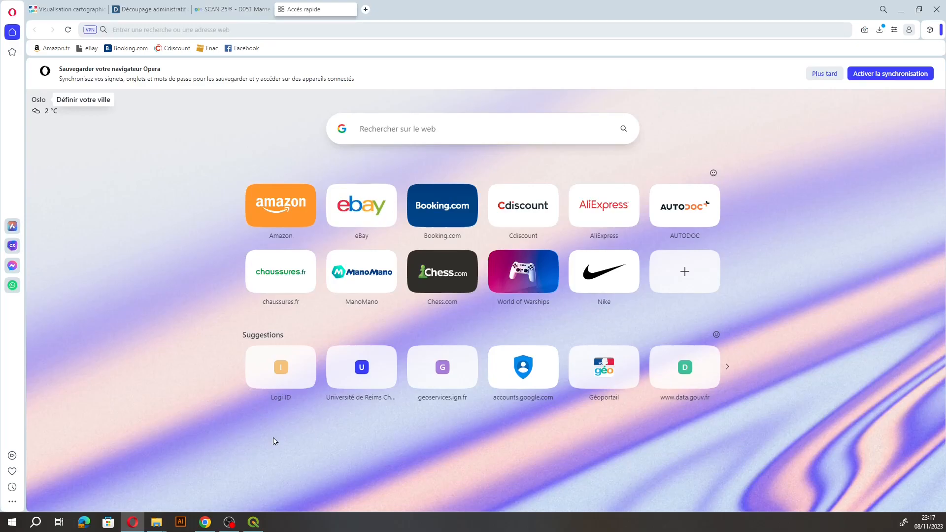
{"action": "type", "text": "vms"}
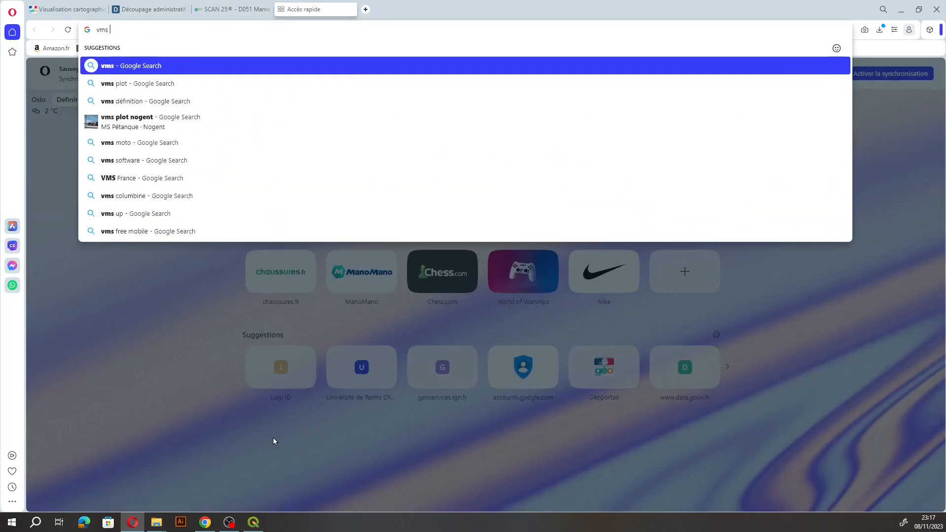
{"action": "type", "text": " osm"}
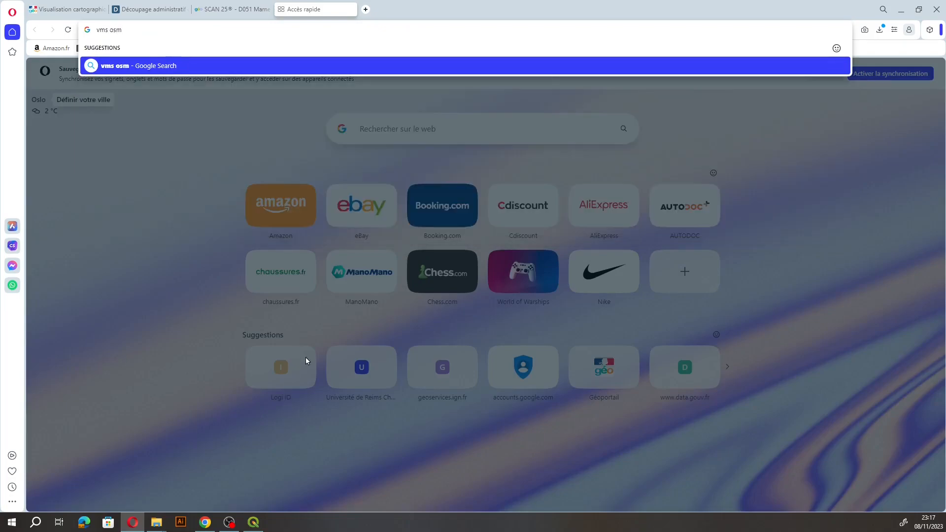
{"action": "type", "text": " grand est"}
{"action": "key", "text": "Return"}
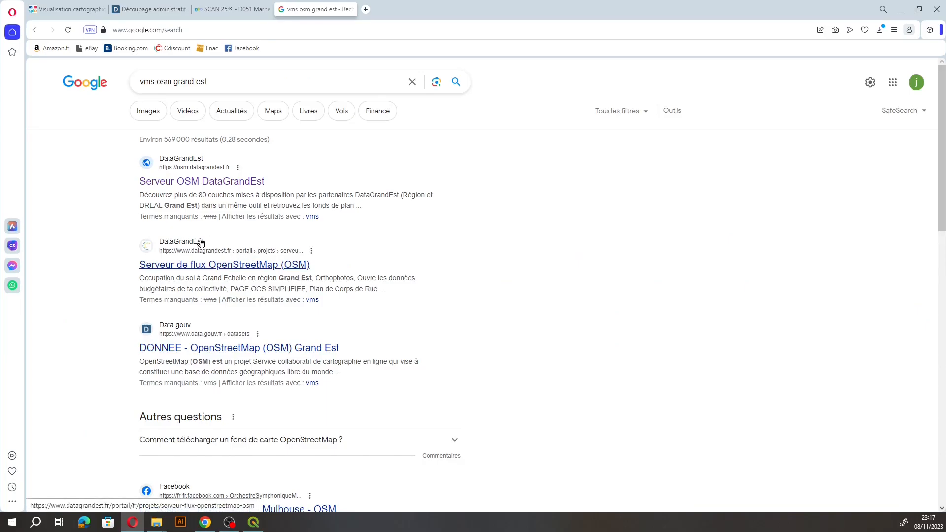
Open the DataGrandEst result "Serveur de flux OpenStreetMap (OSM)" and look over its sections on using the data in GIS software.
{"action": "left_click", "coordinate": [191, 266]}
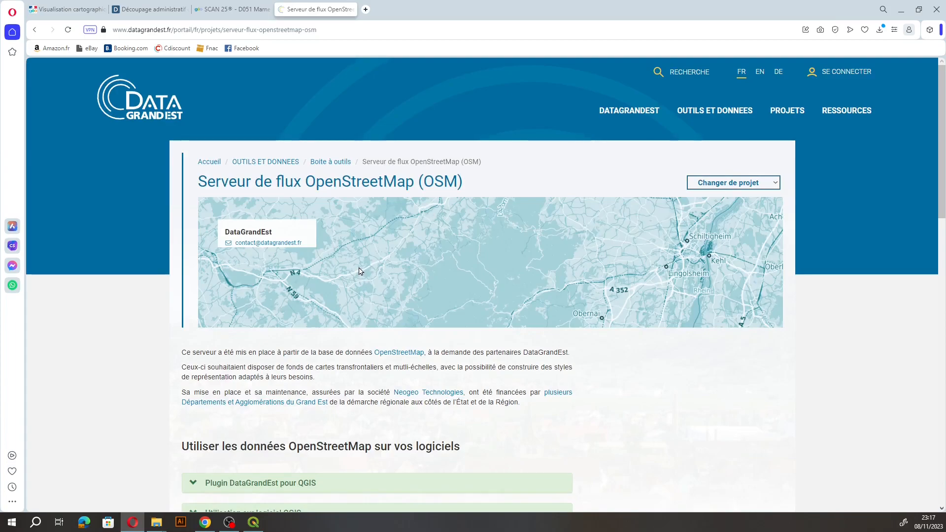
{"action": "scroll", "coordinate": [339, 315], "scroll_direction": "down", "scroll_amount": 6}
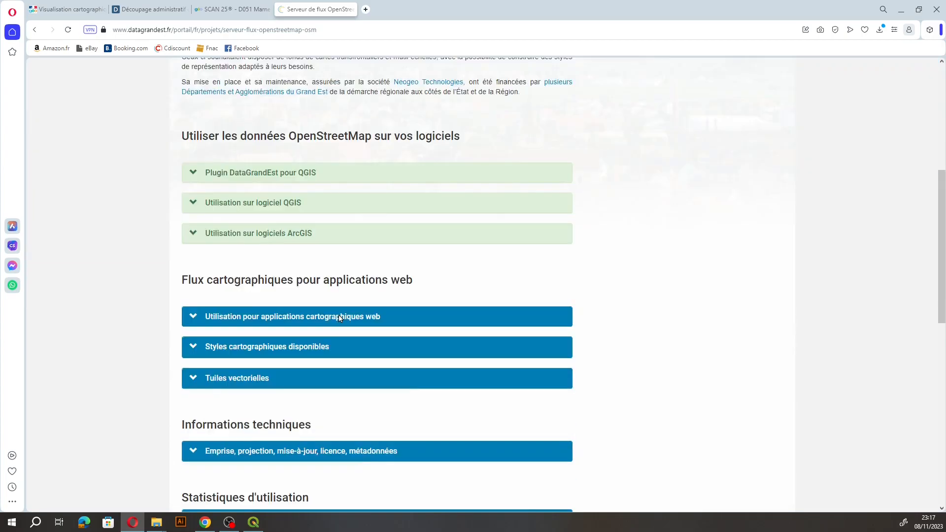
{"action": "scroll", "coordinate": [339, 315], "scroll_direction": "up", "scroll_amount": 3}
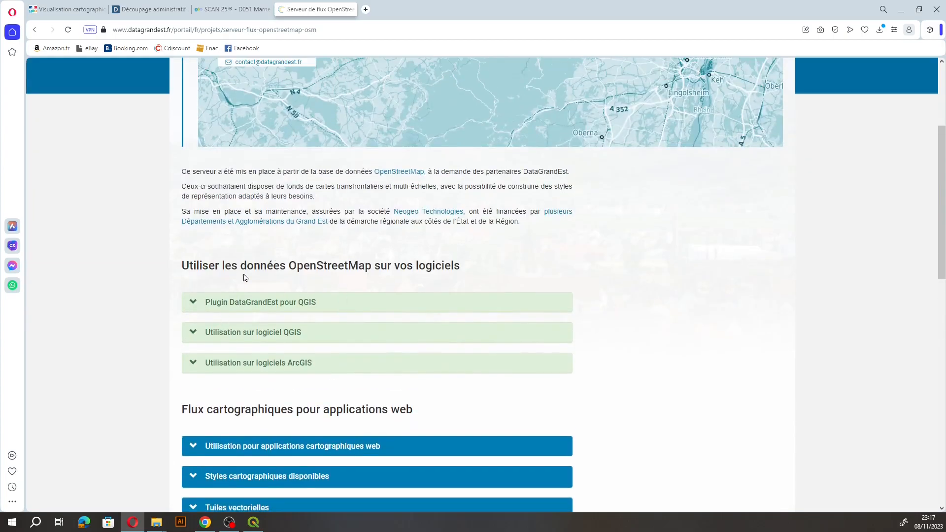
Expand the "Utilisation sur logiciel QGIS" section on the DataGrandEst page and look over its WMS connection instructions.
{"action": "scroll", "coordinate": [352, 247], "scroll_direction": "up", "scroll_amount": 3}
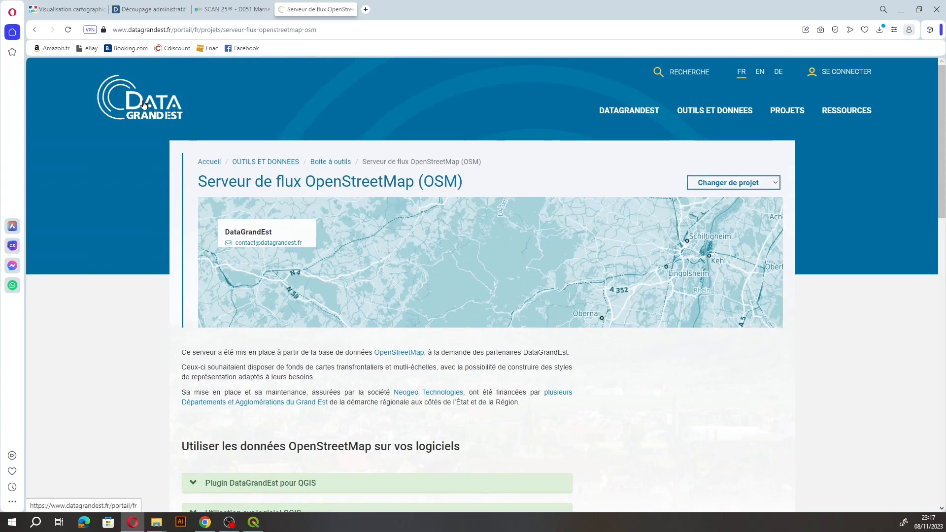
{"action": "scroll", "coordinate": [463, 215], "scroll_direction": "down", "scroll_amount": 3}
{"action": "scroll", "coordinate": [389, 259], "scroll_direction": "down", "scroll_amount": 3}
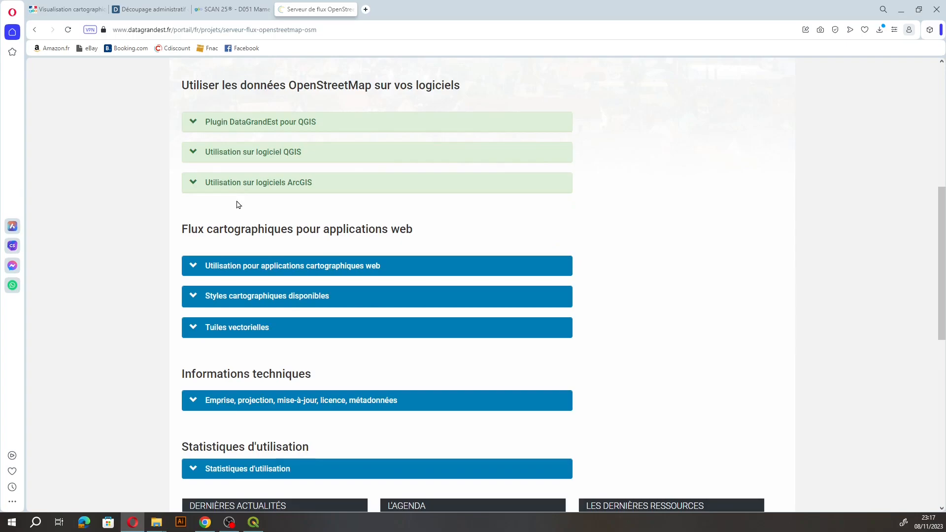
{"action": "left_click", "coordinate": [276, 156]}
{"action": "scroll", "coordinate": [242, 242], "scroll_direction": "down", "scroll_amount": 3}
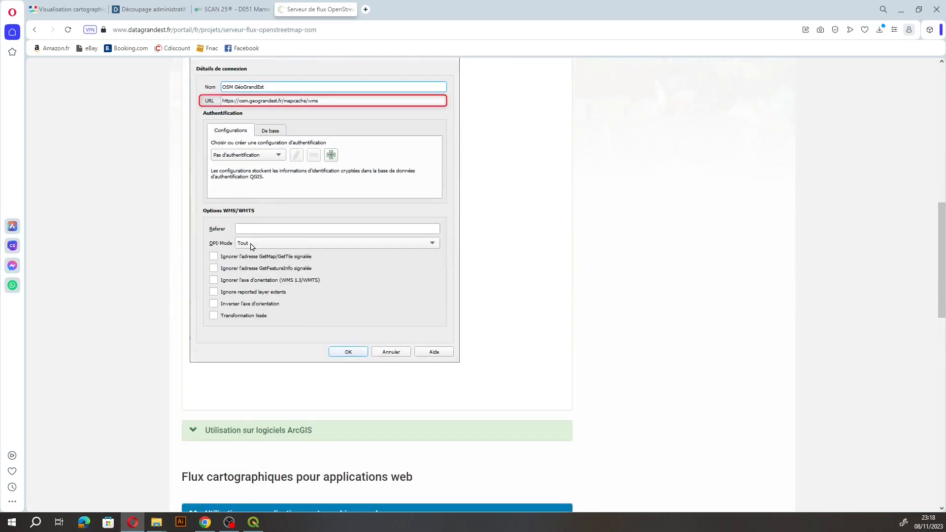
{"action": "scroll", "coordinate": [261, 320], "scroll_direction": "up", "scroll_amount": 3}
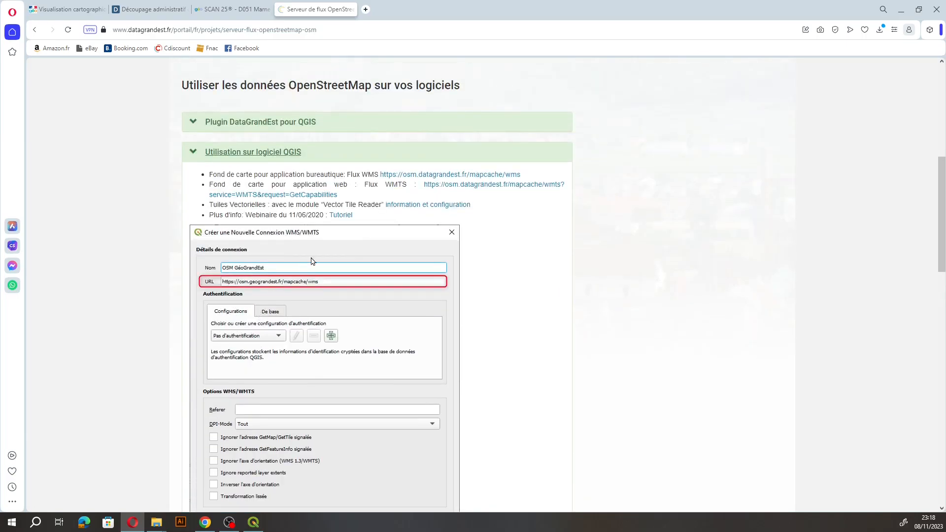
{"action": "left_click_drag", "start_coordinate": [522, 175], "coordinate": [379, 175]}
{"action": "key", "text": "ctrl+c"}
{"action": "right_click", "coordinate": [394, 174]}
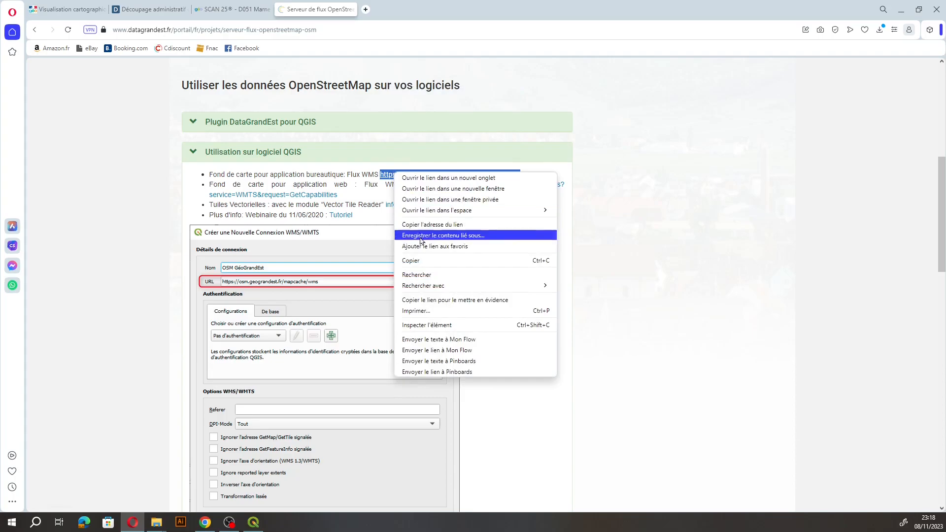
{"action": "left_click", "coordinate": [422, 260]}
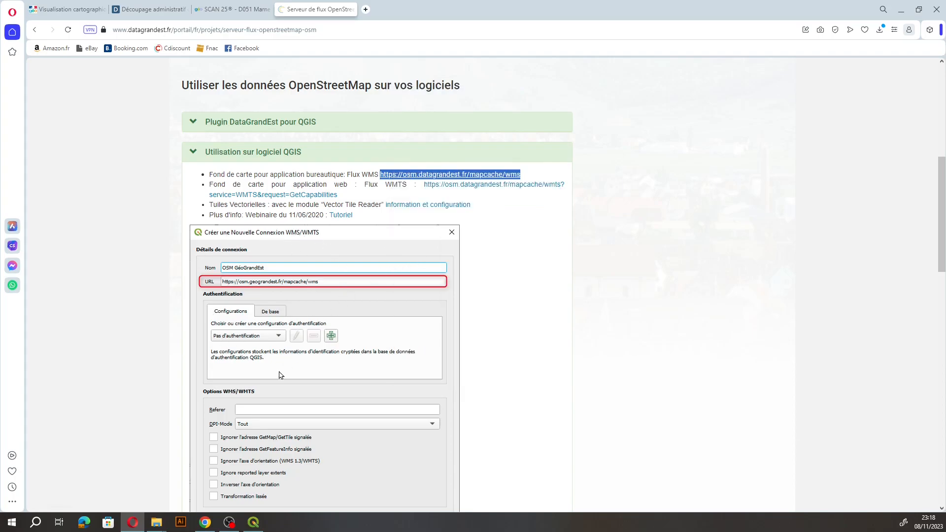
Switch to QGIS and open the data source manager on the WMS/WMTS sources.
{"action": "left_click", "coordinate": [252, 524]}
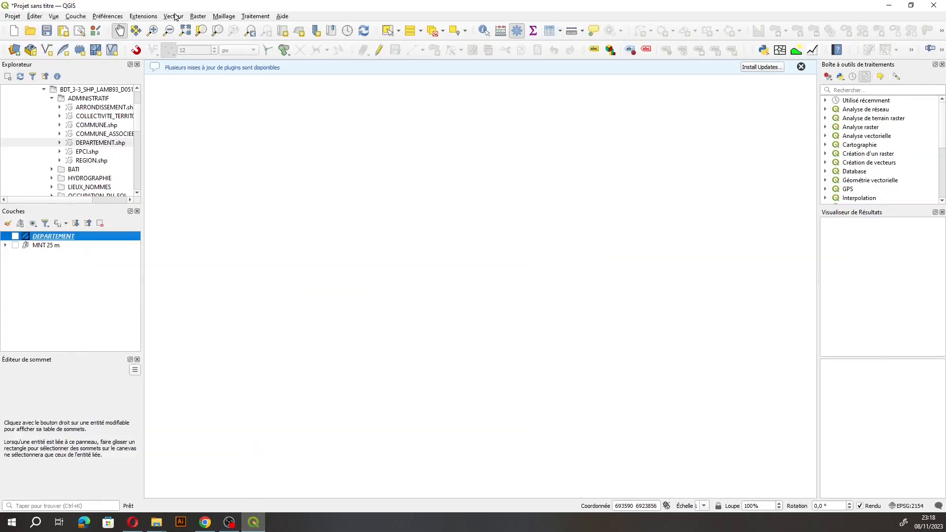
{"action": "left_click", "coordinate": [77, 16]}
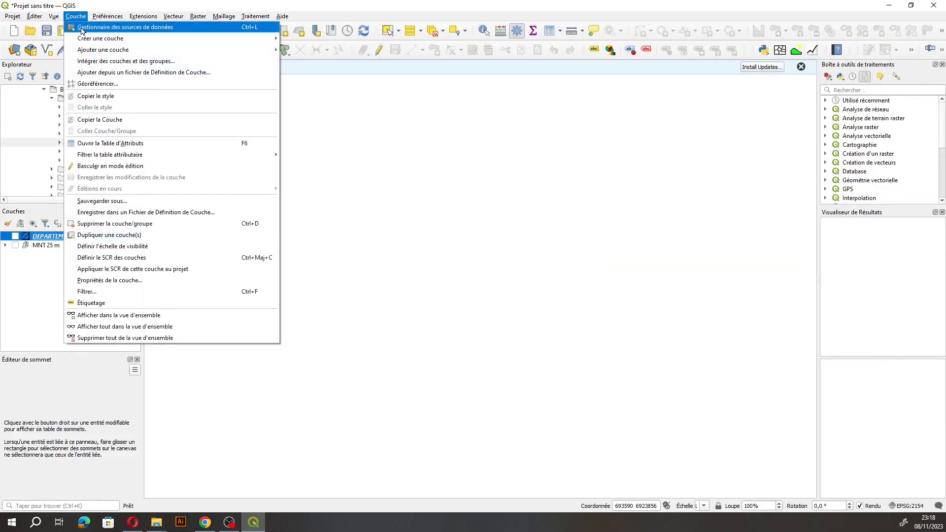
{"action": "left_click", "coordinate": [12, 52]}
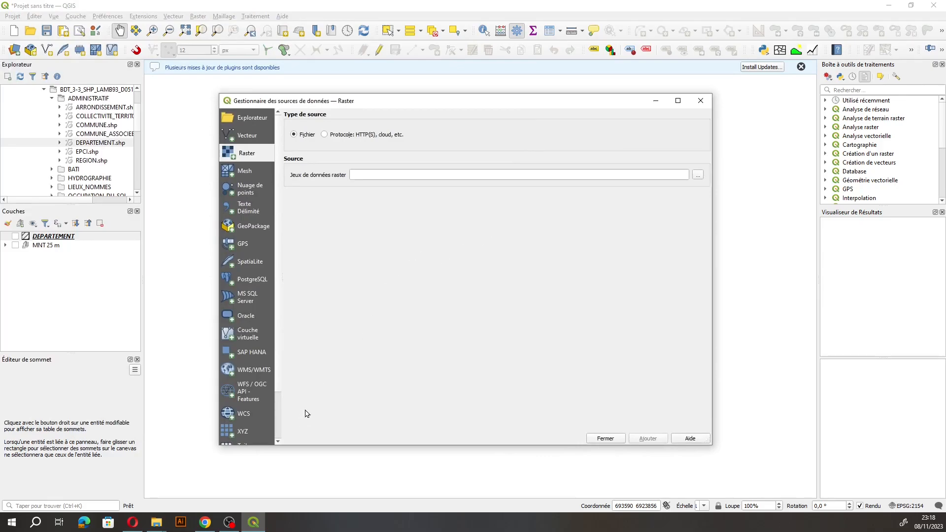
{"action": "left_click", "coordinate": [248, 372]}
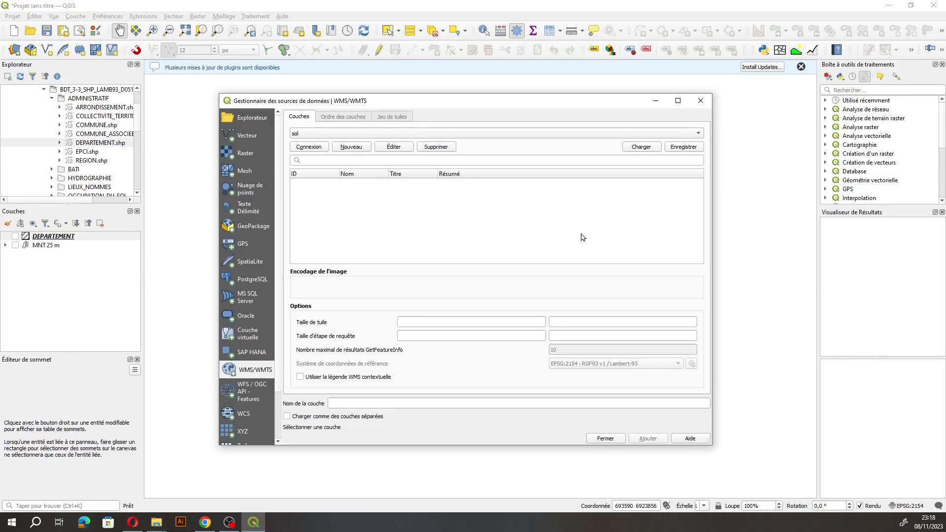
{"action": "left_click", "coordinate": [318, 150]}
{"action": "left_click", "coordinate": [349, 147]}
{"action": "left_click", "coordinate": [306, 76]}
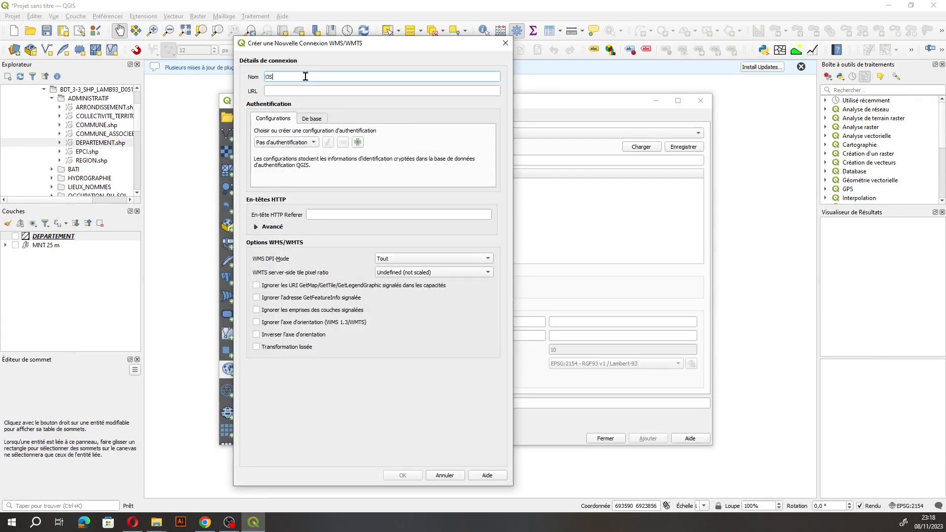
{"action": "left_click", "coordinate": [284, 88]}
{"action": "key", "text": "ctrl+v"}
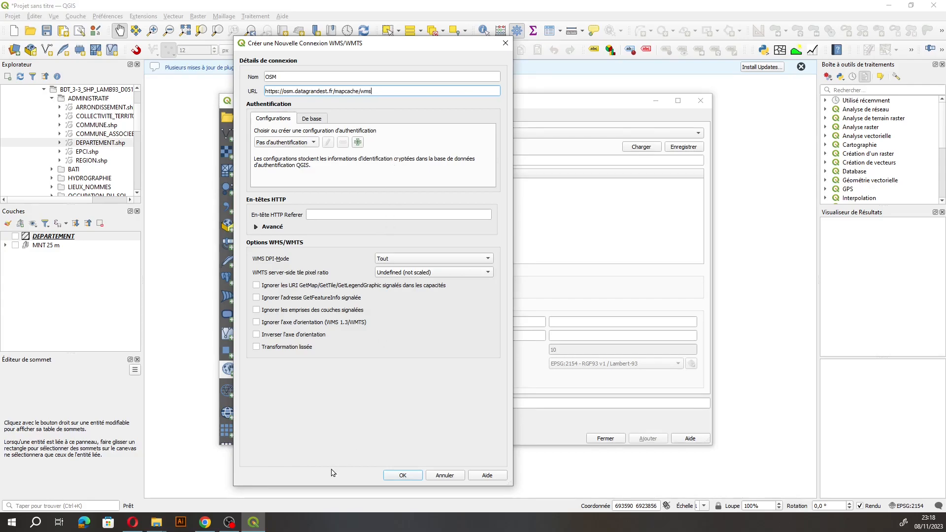
{"action": "left_click", "coordinate": [403, 476]}
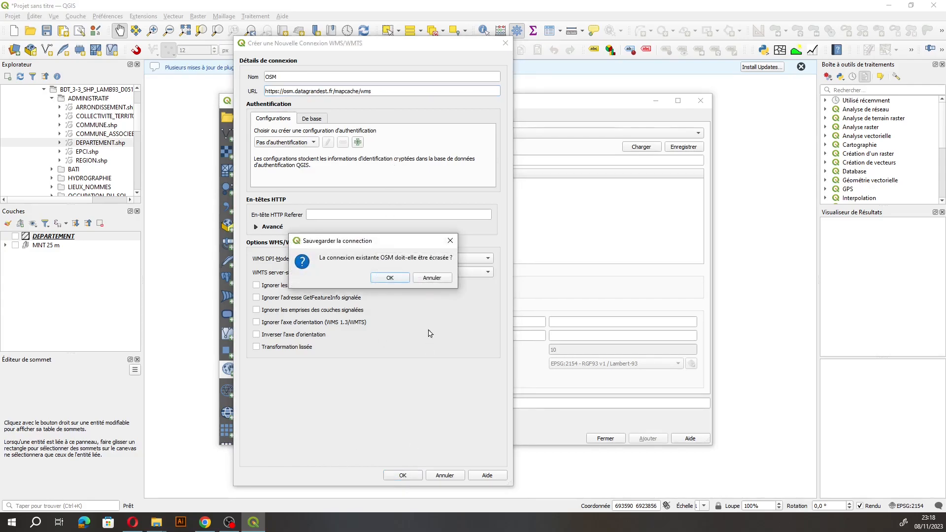
{"action": "left_click", "coordinate": [386, 278]}
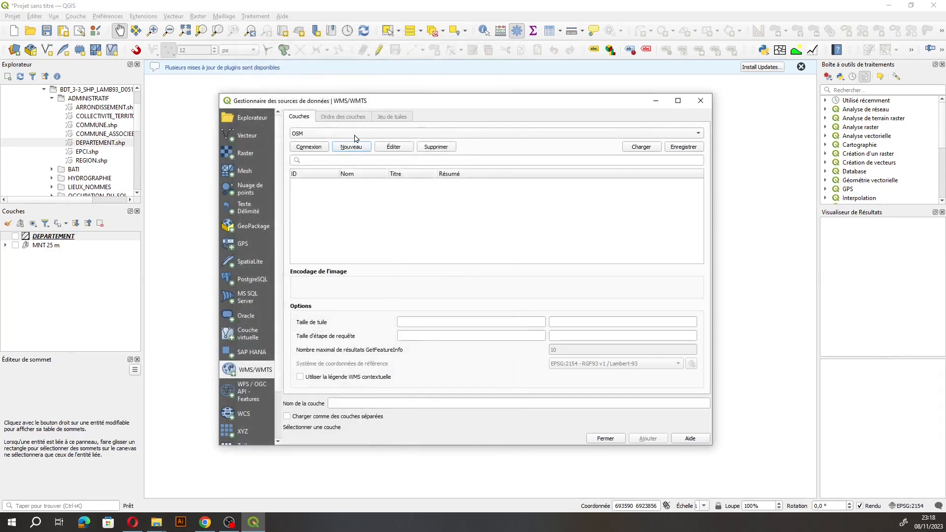
Connect to the OSM service, add its "bright" tile set (OpenStreetMap DataGrandEst style MapBox) to the project, and close the data source manager.
{"action": "left_click", "coordinate": [310, 147]}
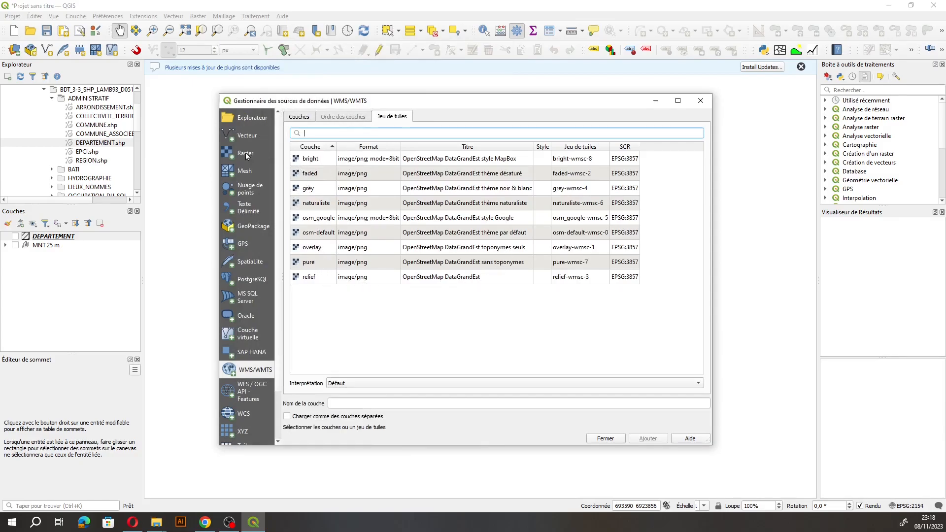
{"action": "left_click", "coordinate": [312, 160]}
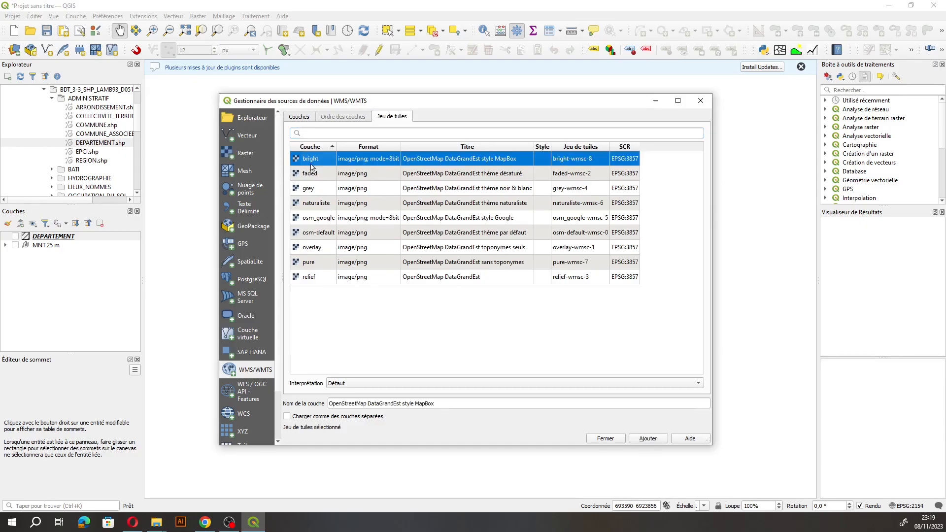
{"action": "left_click", "coordinate": [646, 440]}
{"action": "left_click_drag", "start_coordinate": [437, 105], "coordinate": [439, 286]}
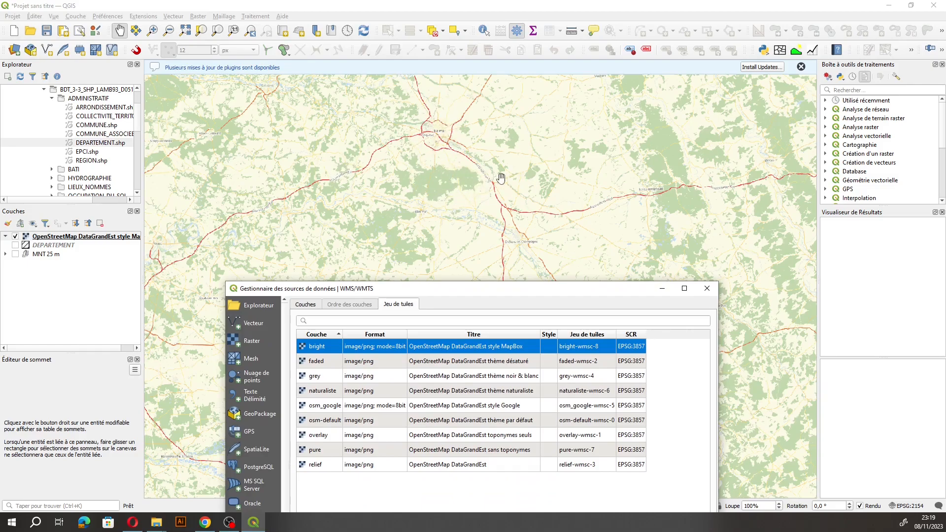
{"action": "left_click_drag", "start_coordinate": [578, 291], "coordinate": [545, 69]}
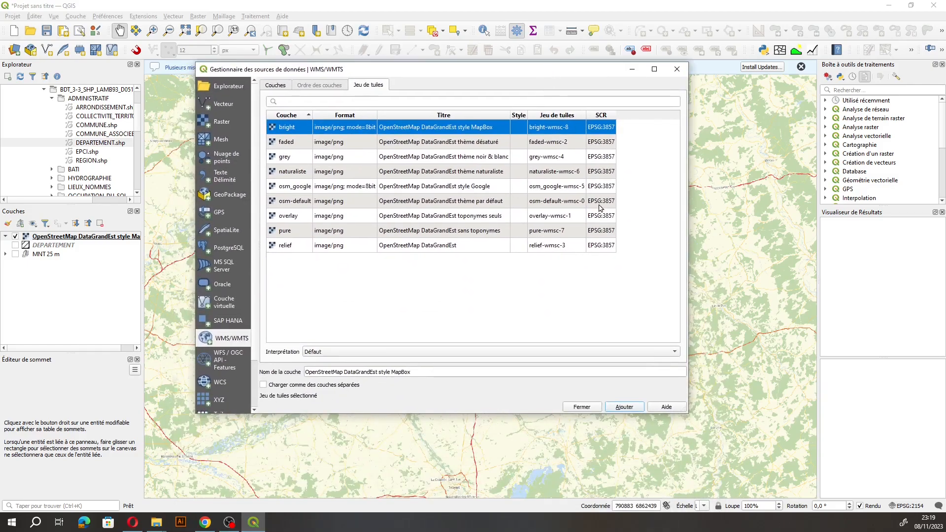
{"action": "left_click", "coordinate": [582, 407]}
Examine the OpenStreetMap base map around Reims at increasing detail, ending on the Croix-Rouge campus area.
{"action": "left_click_drag", "start_coordinate": [420, 195], "coordinate": [442, 289]}
{"action": "scroll", "coordinate": [442, 288], "scroll_direction": "up", "scroll_amount": 3}
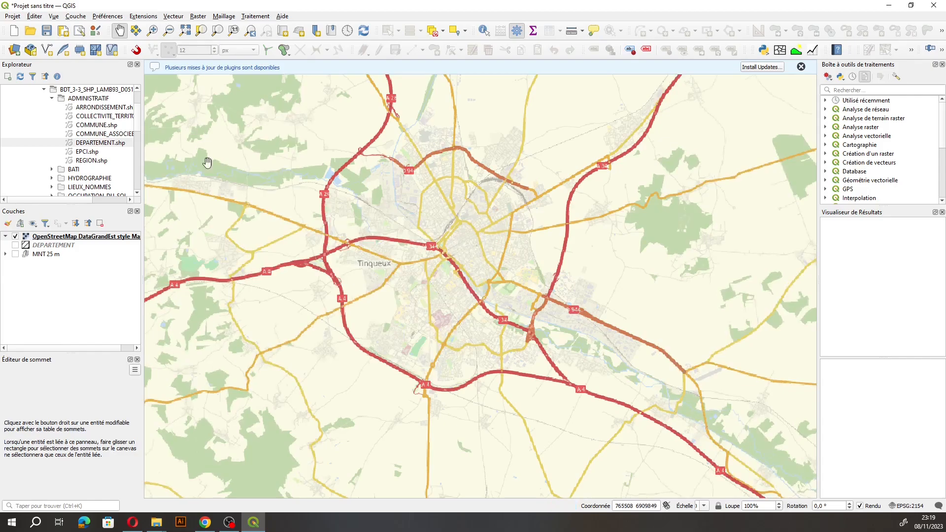
{"action": "scroll", "coordinate": [392, 263], "scroll_direction": "up", "scroll_amount": 2}
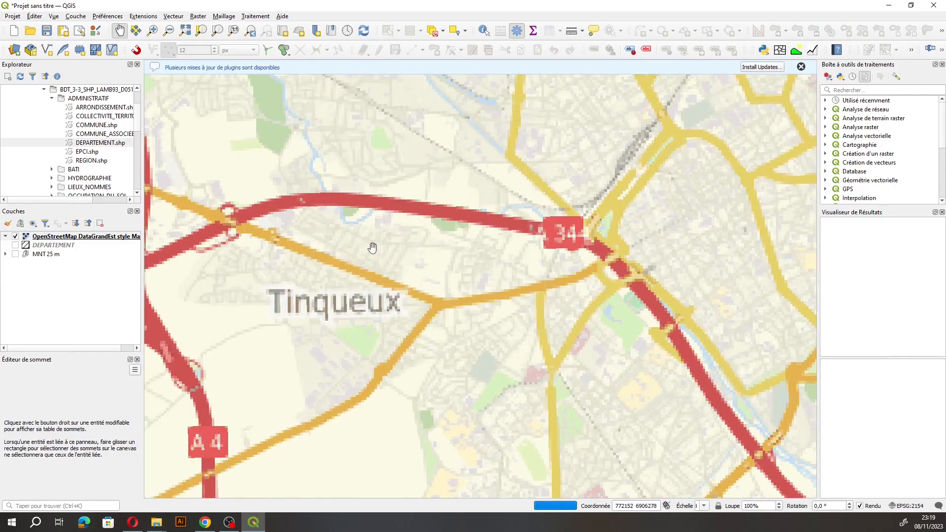
{"action": "left_click_drag", "start_coordinate": [355, 181], "coordinate": [391, 331]}
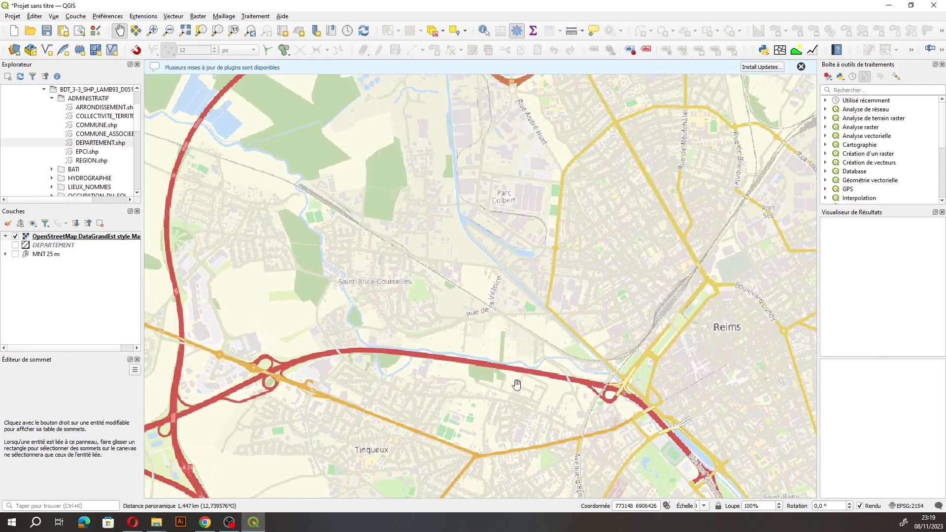
{"action": "left_click_drag", "start_coordinate": [549, 419], "coordinate": [424, 211]}
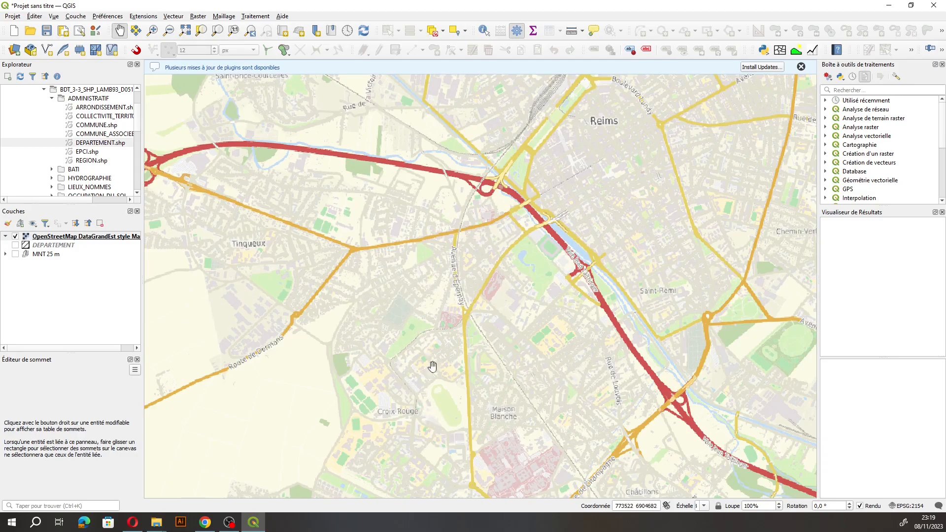
{"action": "scroll", "coordinate": [421, 379], "scroll_direction": "up", "scroll_amount": 1}
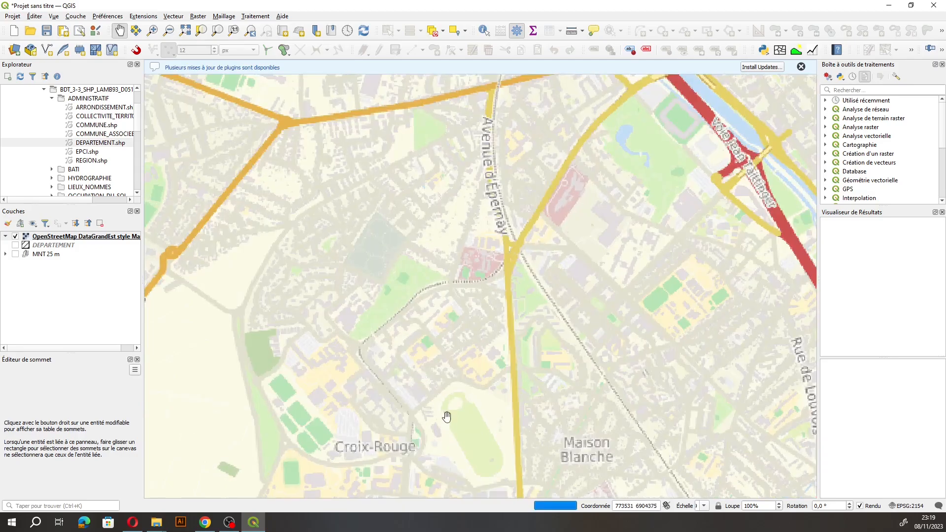
{"action": "left_click_drag", "start_coordinate": [358, 338], "coordinate": [463, 268]}
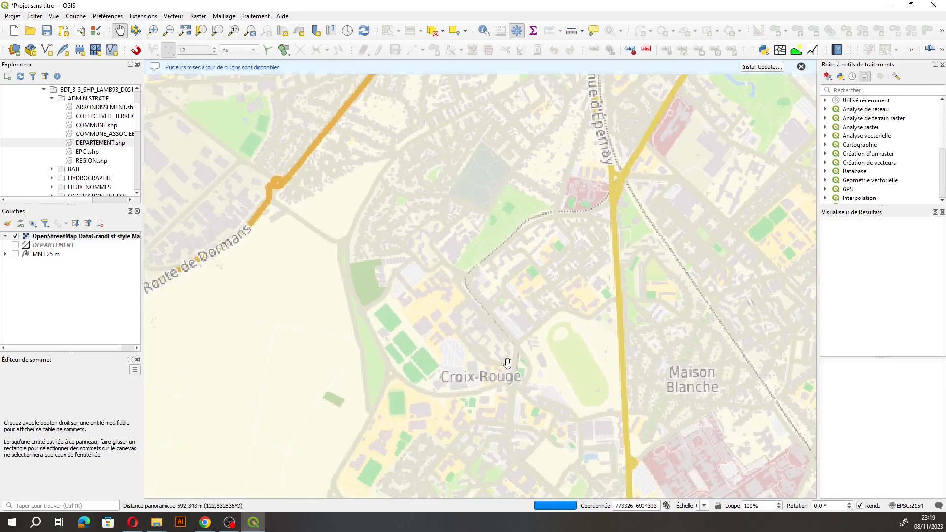
{"action": "scroll", "coordinate": [463, 342], "scroll_direction": "up", "scroll_amount": 1}
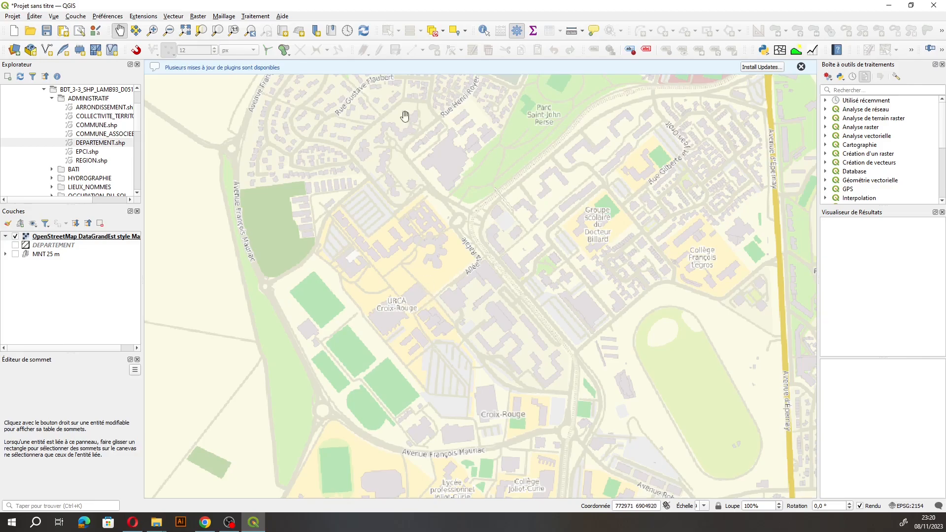
{"action": "left_click", "coordinate": [170, 18]}
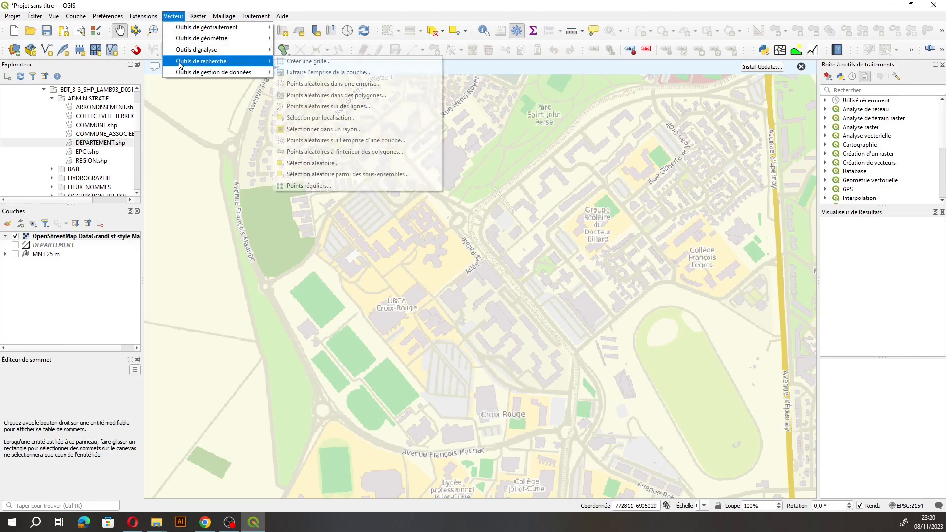
{"action": "mouse_move", "coordinate": [187, 39]}
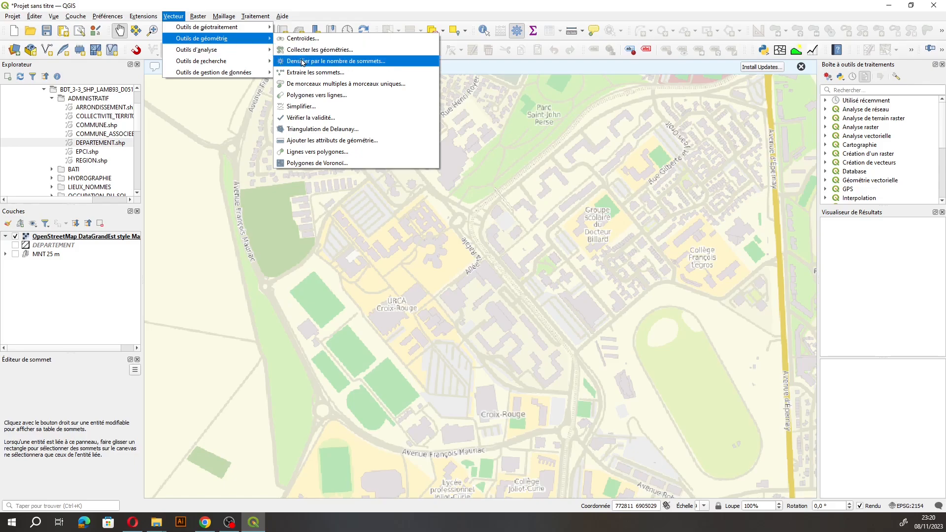
{"action": "left_click", "coordinate": [168, 16]}
{"action": "left_click", "coordinate": [166, 14]}
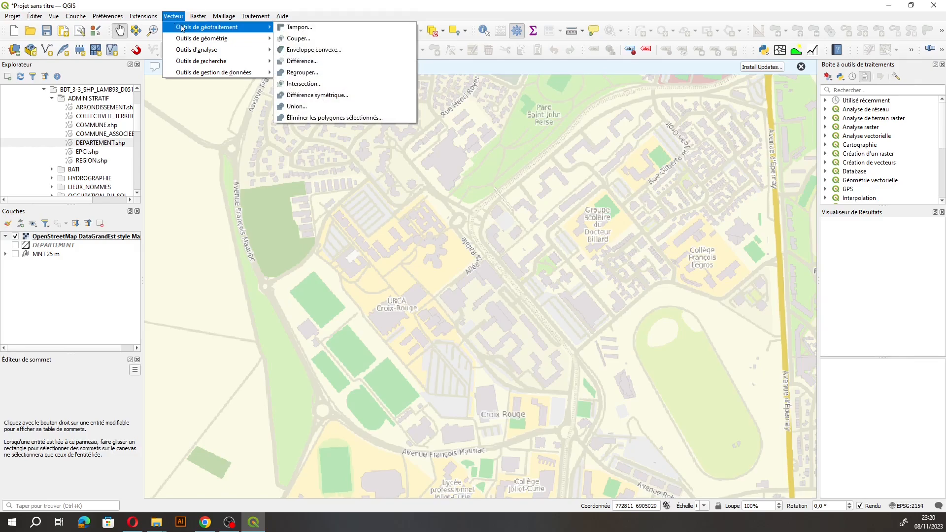
{"action": "mouse_move", "coordinate": [142, 16]}
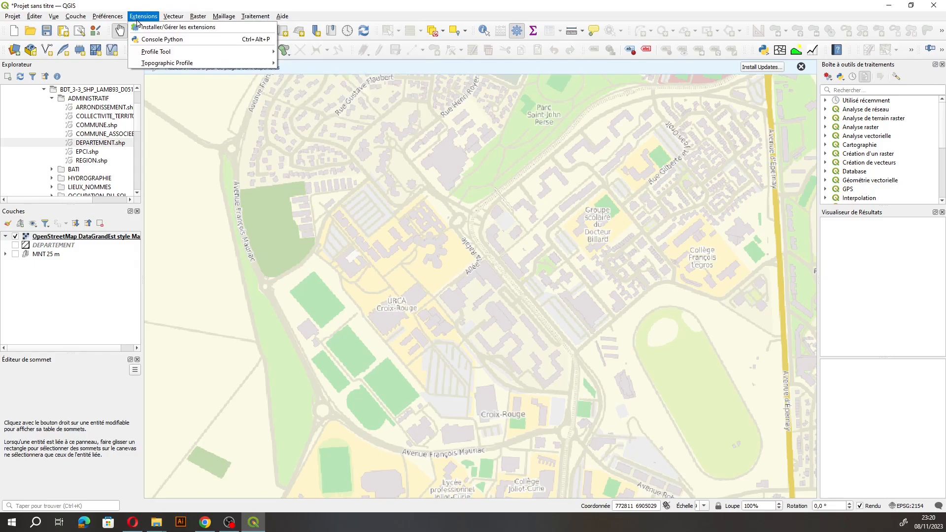
{"action": "mouse_move", "coordinate": [75, 16]}
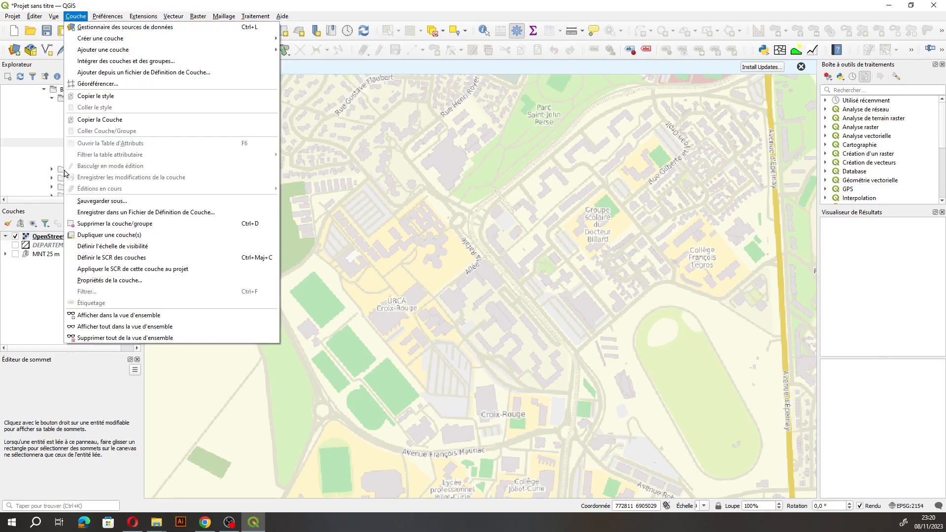
{"action": "left_click", "coordinate": [27, 283]}
Create a directory named nouvelles_donnees in the bookmarked project folder that contains BDTOPO and MNT_25_m.
{"action": "scroll", "coordinate": [44, 103], "scroll_direction": "up", "scroll_amount": 2}
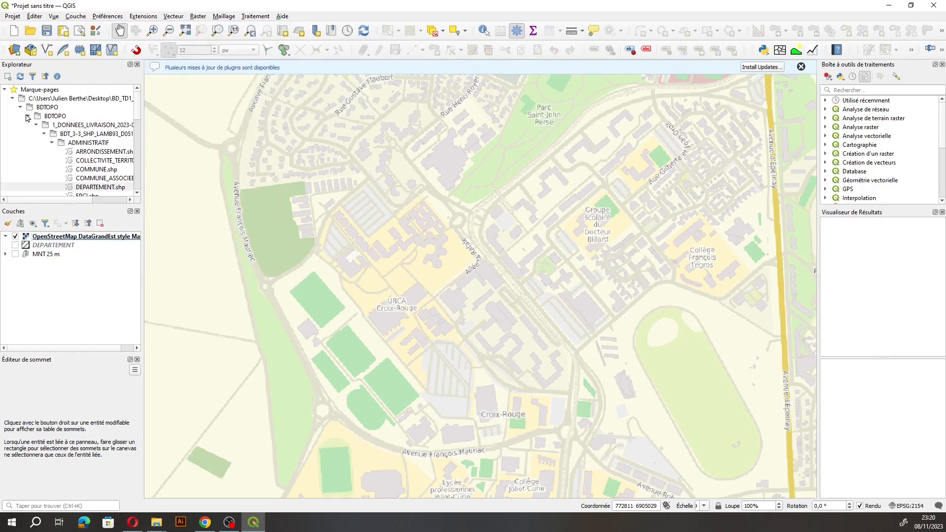
{"action": "left_click", "coordinate": [21, 108]}
{"action": "right_click", "coordinate": [49, 100]}
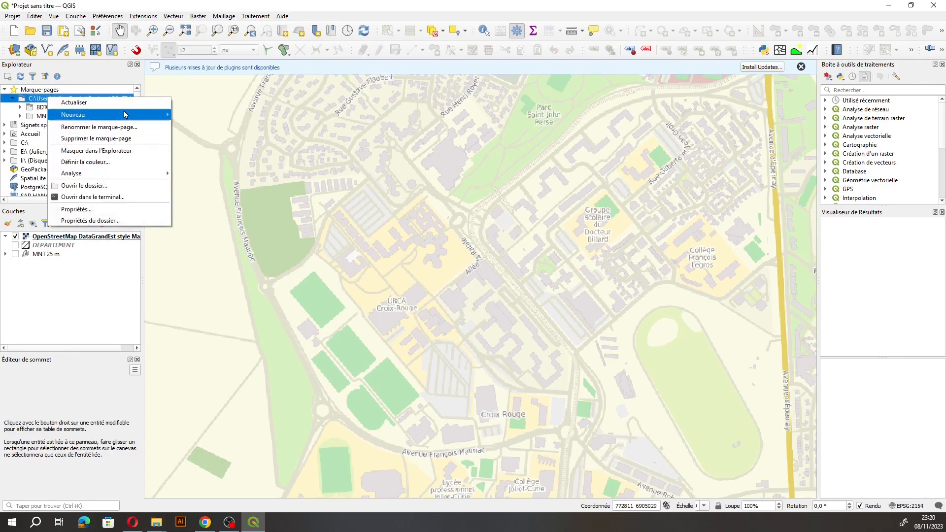
{"action": "mouse_move", "coordinate": [128, 116]}
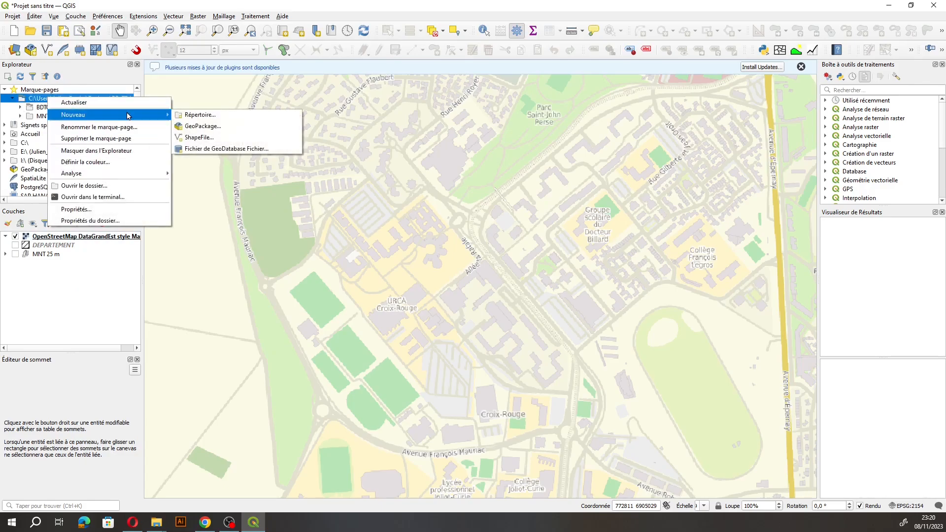
{"action": "left_click", "coordinate": [215, 119]}
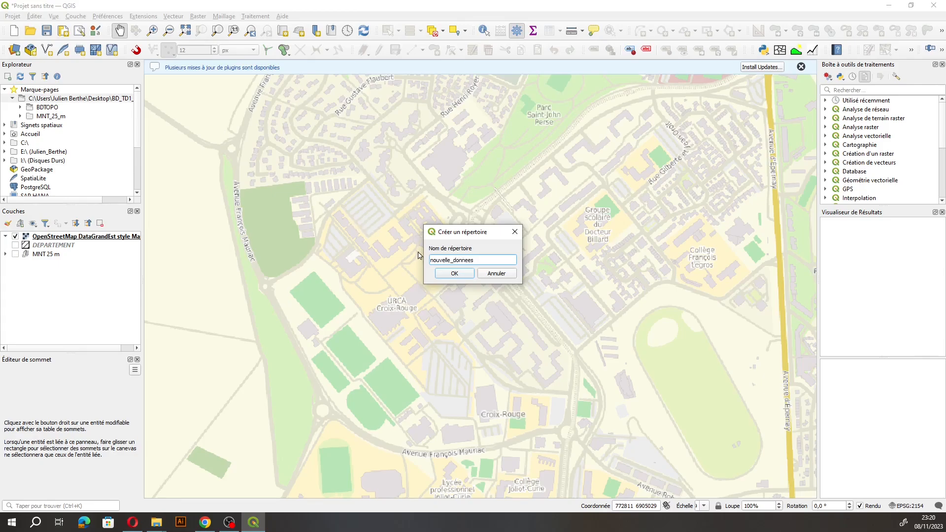
{"action": "left_click", "coordinate": [452, 258]}
{"action": "type", "text": "s"}
{"action": "left_click", "coordinate": [462, 276]}
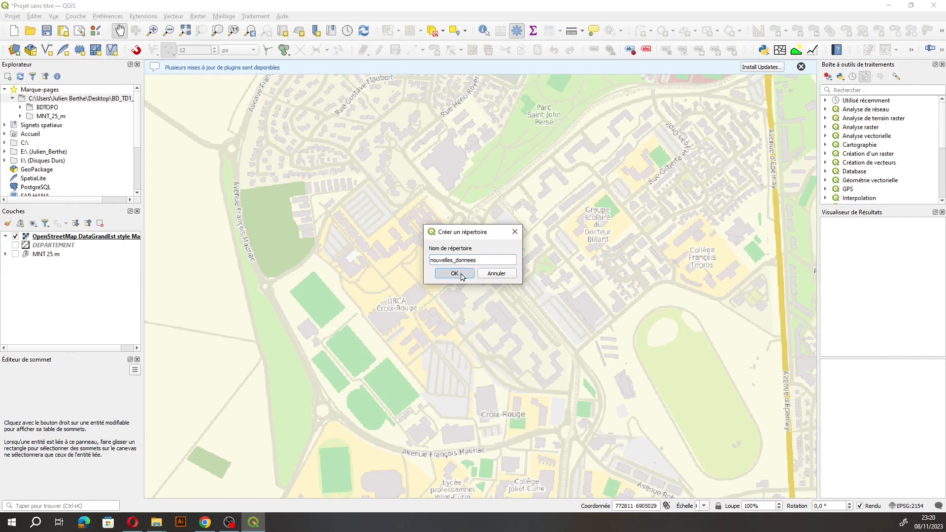
Start a new Shapefile layer from the nouvelles_donnees directory and browse to that same directory as its save location.
{"action": "left_click", "coordinate": [44, 129]}
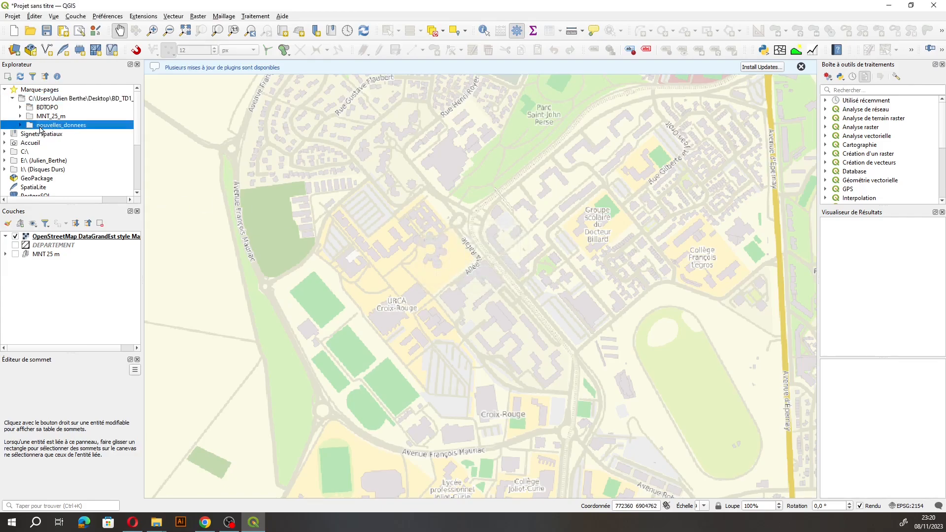
{"action": "right_click", "coordinate": [31, 125]}
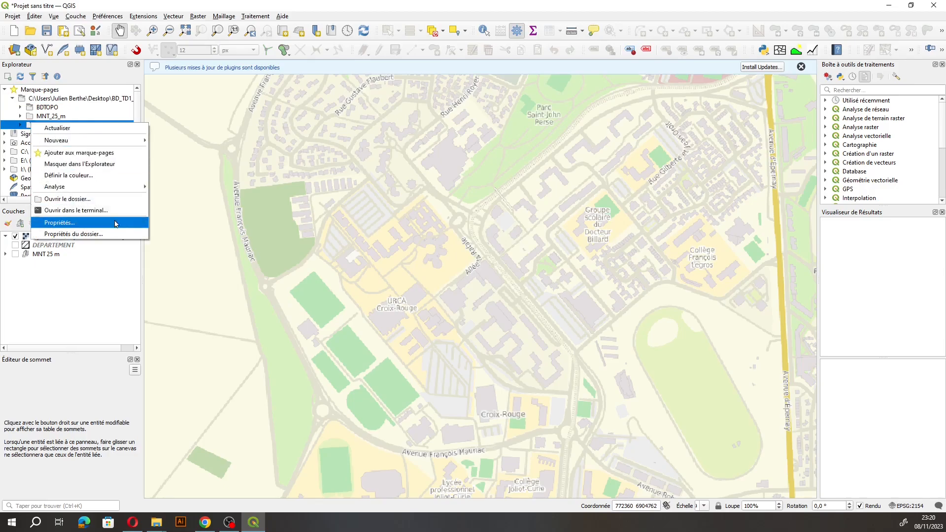
{"action": "mouse_move", "coordinate": [113, 146]}
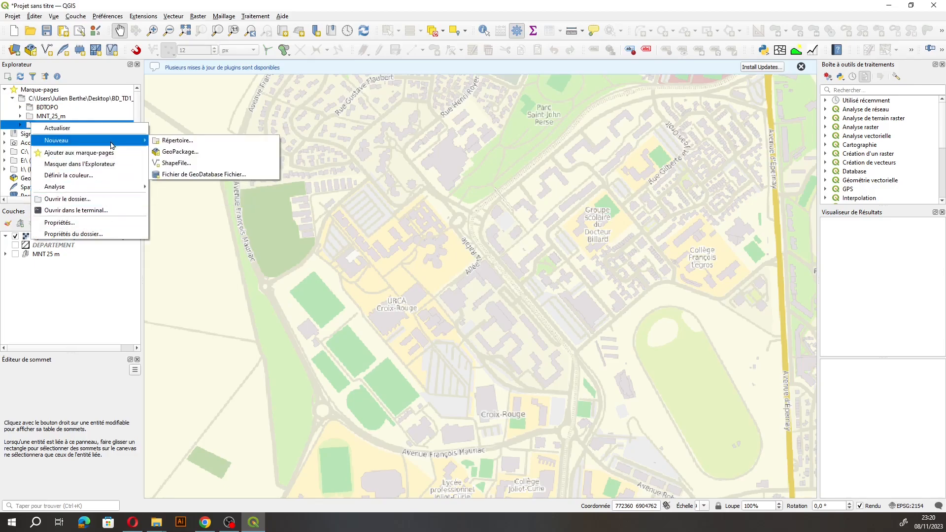
{"action": "left_click", "coordinate": [175, 164]}
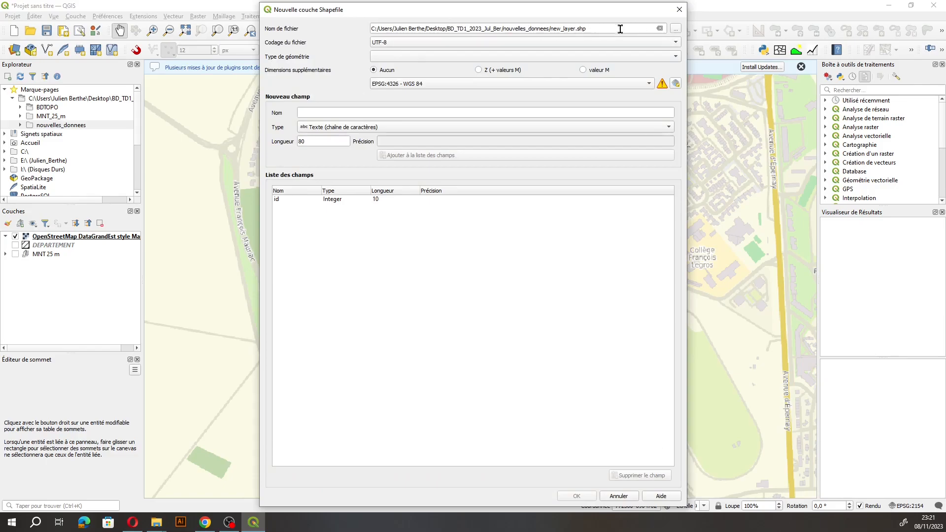
{"action": "left_click", "coordinate": [675, 31]}
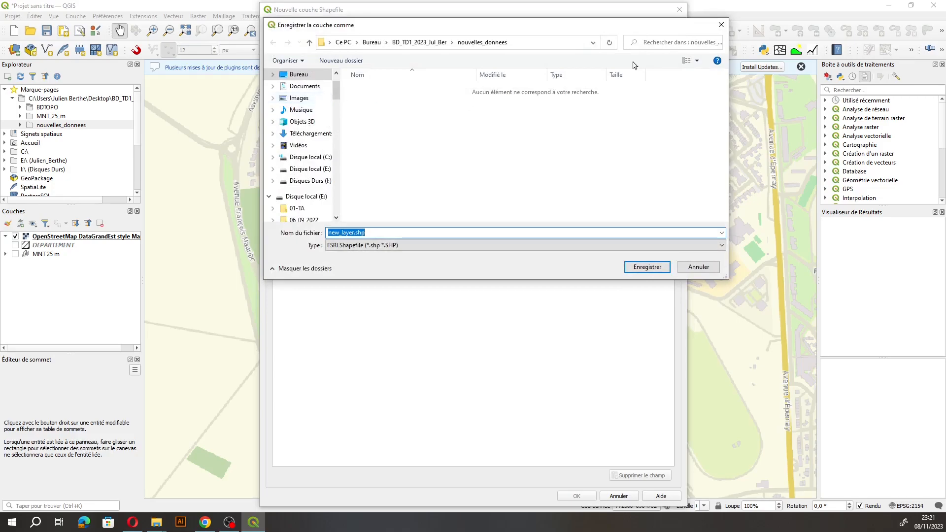
{"action": "left_click", "coordinate": [297, 75]}
{"action": "double_click", "coordinate": [394, 89]}
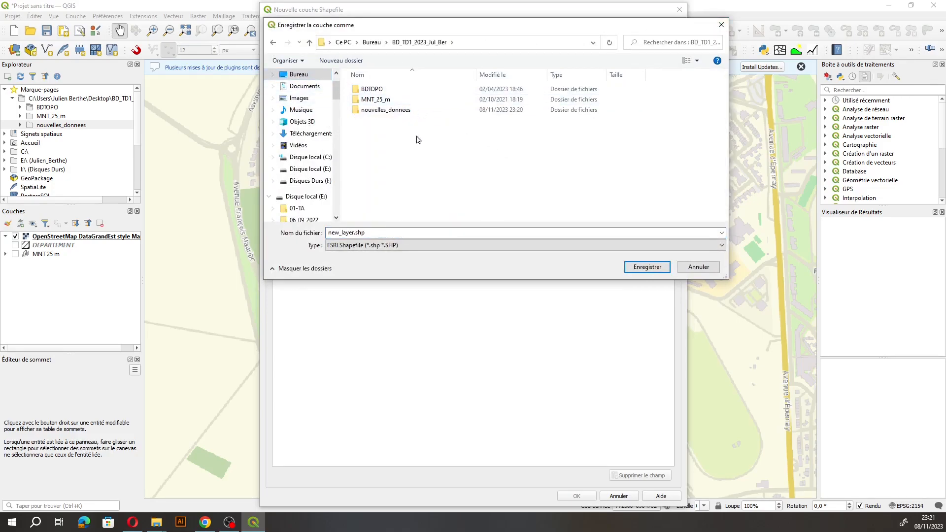
{"action": "double_click", "coordinate": [377, 109]}
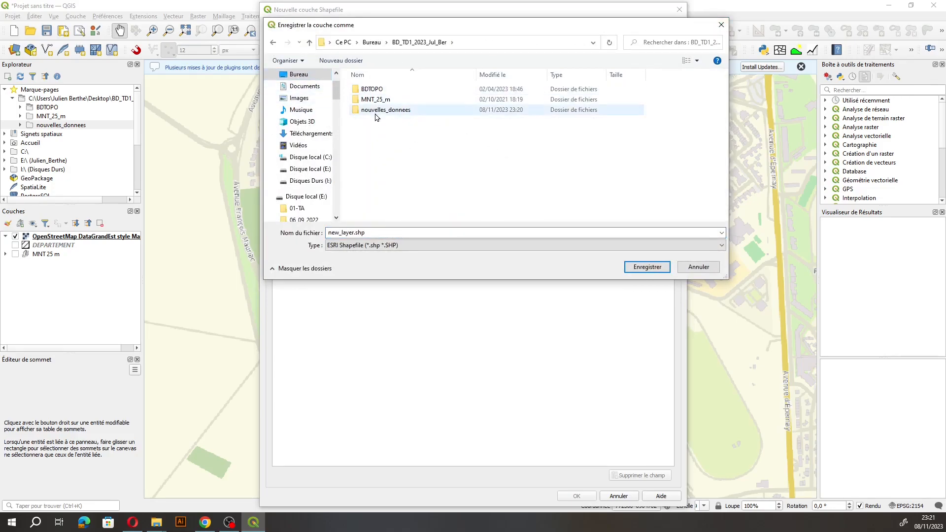
Name the new shapefile Loc_UFR_SHS and confirm the save location.
{"action": "double_click", "coordinate": [354, 232]}
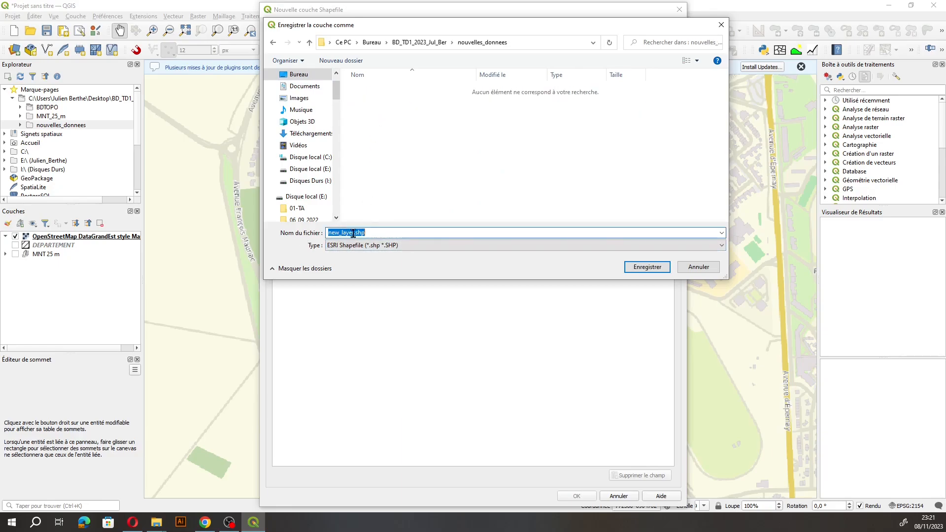
{"action": "key", "text": "BackSpace"}
{"action": "type", "text": "Loc_"}
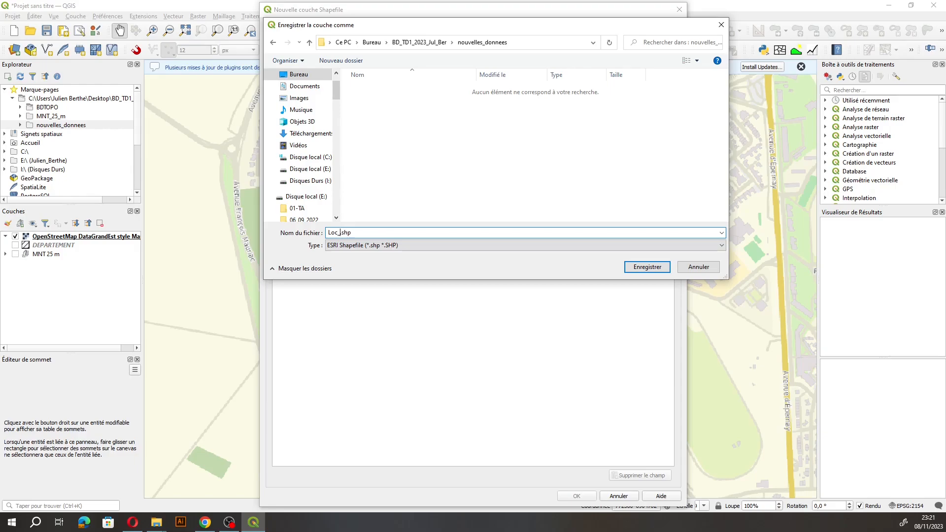
{"action": "type", "text": "UFR_"}
{"action": "type", "text": "SHS"}
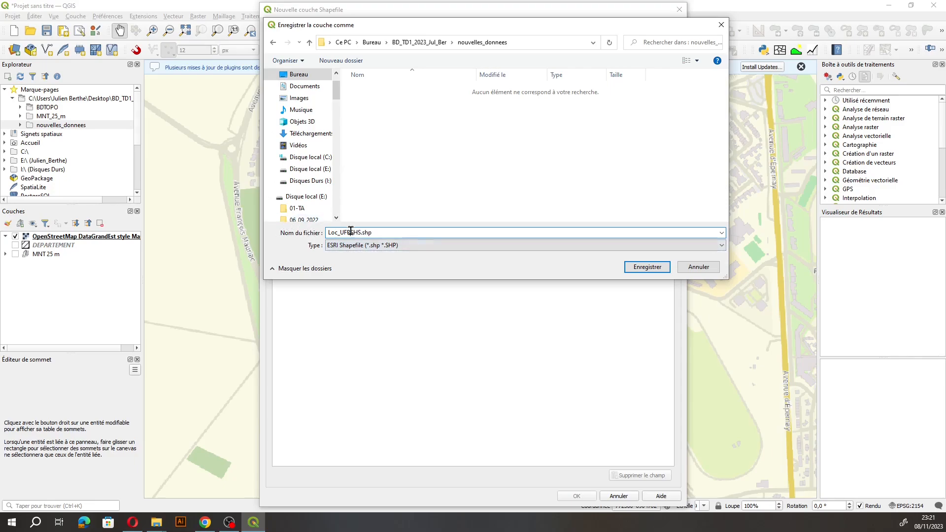
{"action": "type", "text": "_"}
{"action": "left_click", "coordinate": [648, 267]}
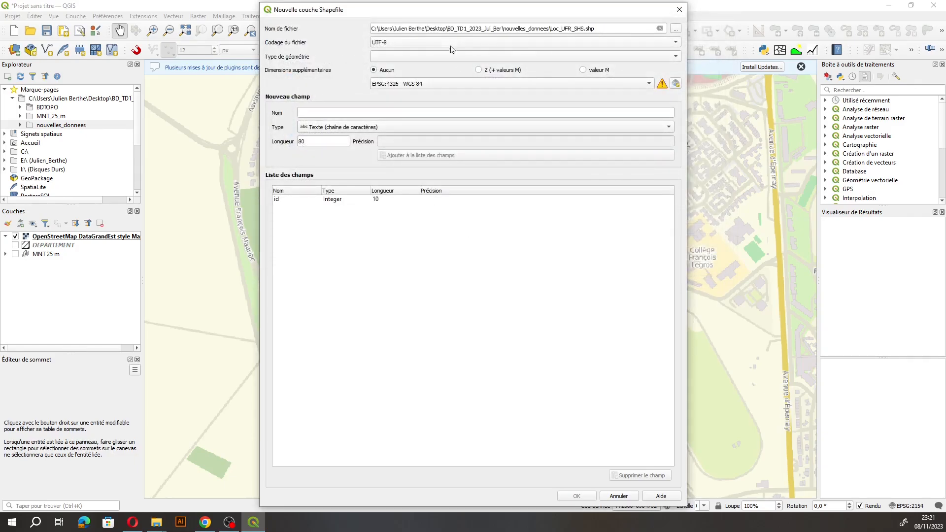
Set the new layer's geometry type to Point and its CRS to the project's EPSG:2154 - RGF93 v1 / Lambert-93.
{"action": "left_click", "coordinate": [443, 58]}
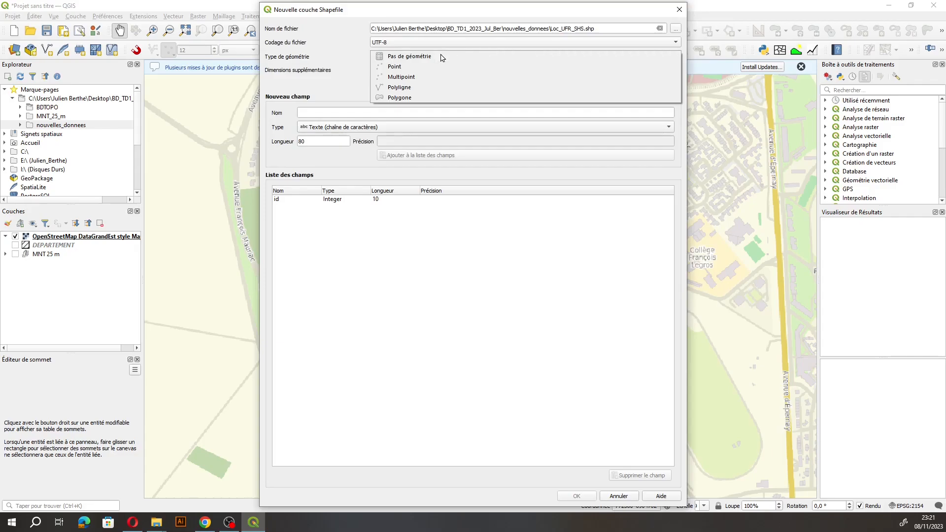
{"action": "left_click", "coordinate": [412, 69]}
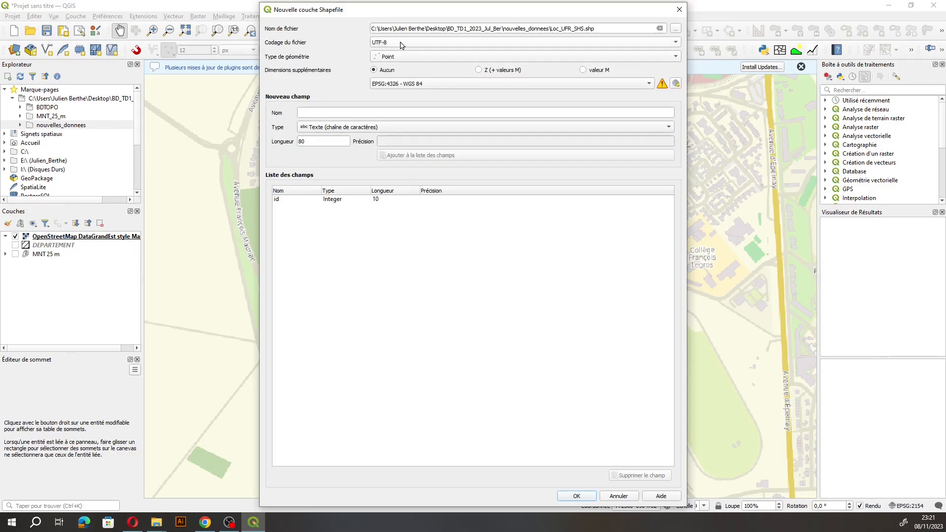
{"action": "left_click", "coordinate": [378, 87]}
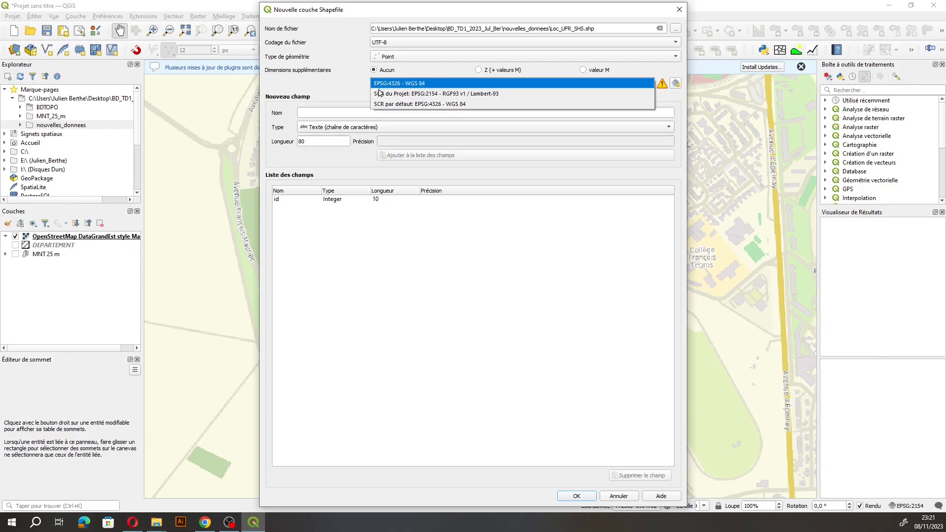
{"action": "left_click", "coordinate": [468, 95]}
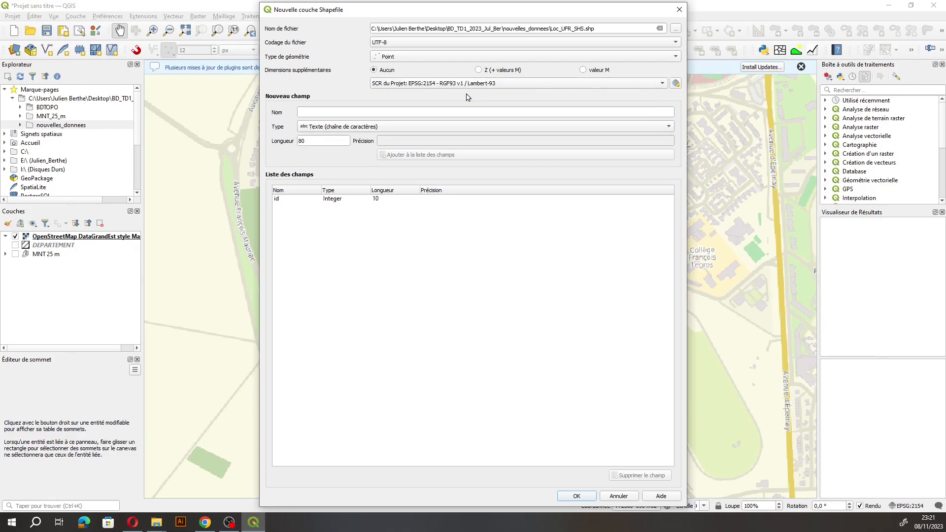
Add a text field named nomn with length 80 to the field list and create the shapefile.
{"action": "left_click", "coordinate": [390, 111]}
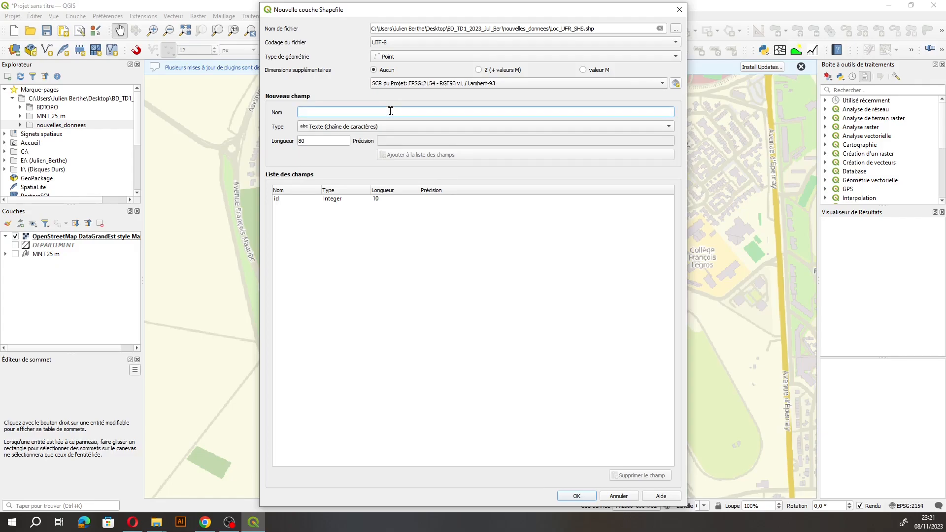
{"action": "type", "text": "nomn"}
{"action": "left_click", "coordinate": [405, 156]}
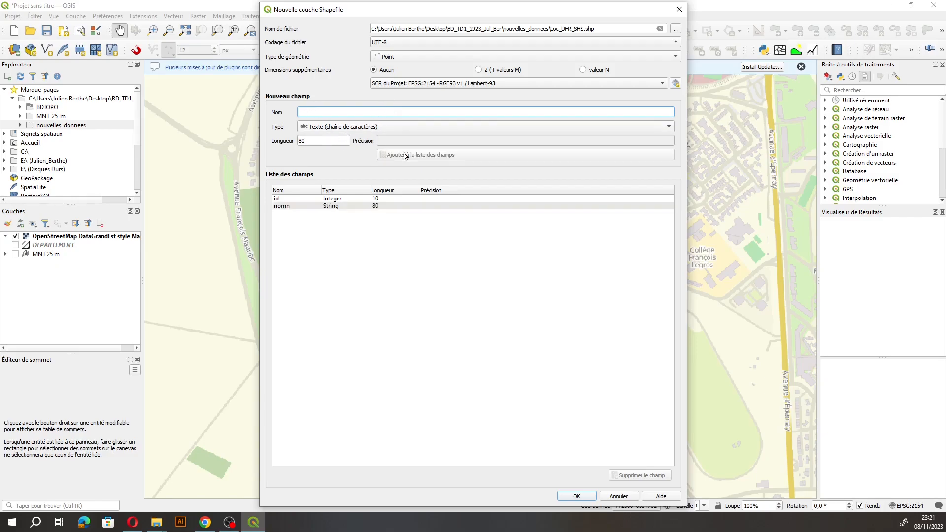
{"action": "left_click", "coordinate": [302, 198]}
{"action": "left_click", "coordinate": [302, 206]}
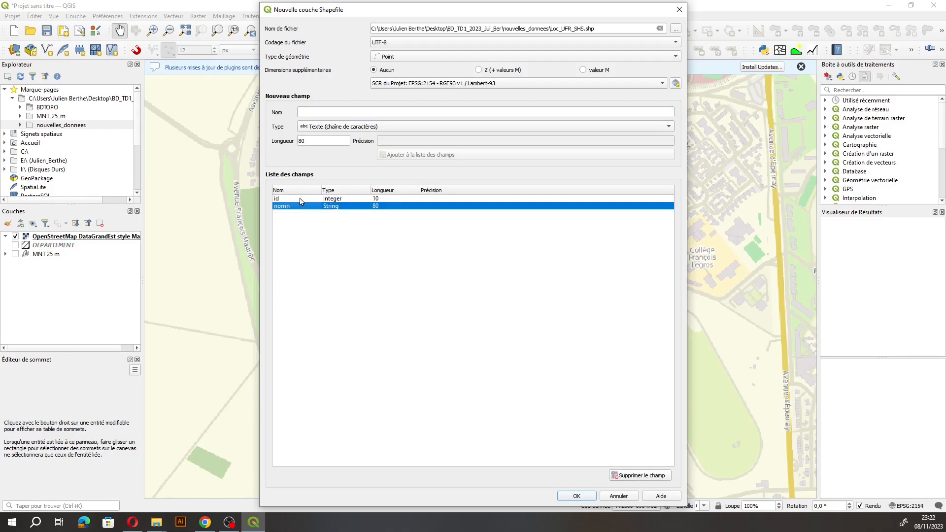
{"action": "left_click", "coordinate": [298, 200]}
{"action": "left_click", "coordinate": [300, 206]}
{"action": "left_click", "coordinate": [574, 496]}
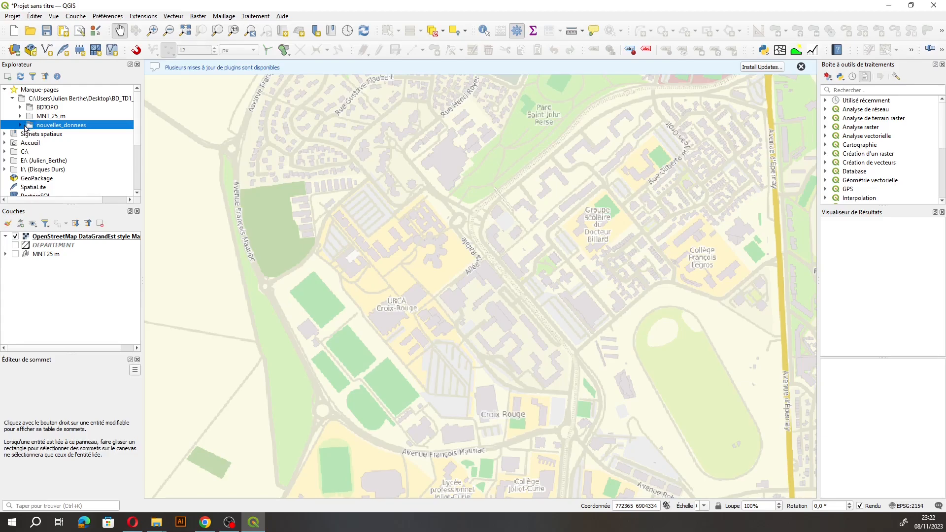
Load Loc_UFR_SHS.shp from nouvelles_donnees into the project, check its attribute table and close the table.
{"action": "left_click", "coordinate": [23, 125]}
{"action": "left_click_drag", "start_coordinate": [43, 134], "coordinate": [69, 268]}
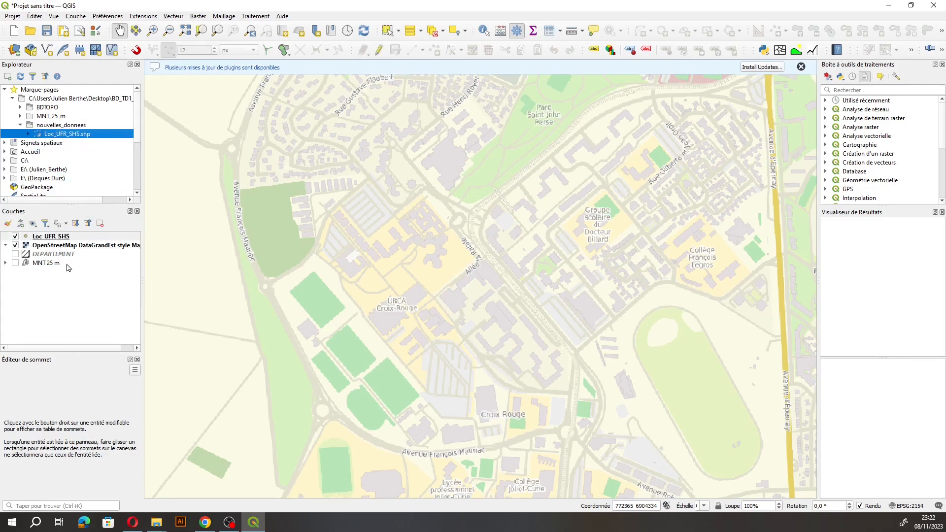
{"action": "right_click", "coordinate": [40, 235]}
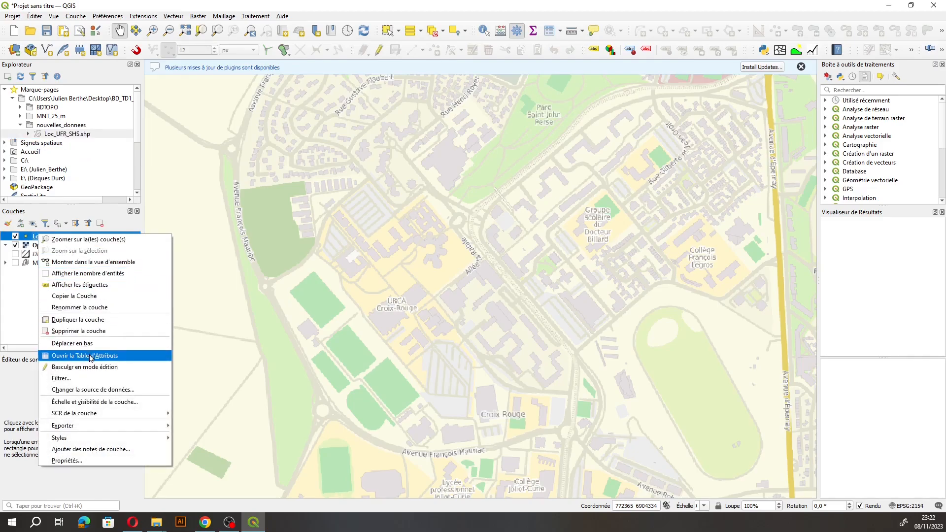
{"action": "left_click", "coordinate": [92, 358]}
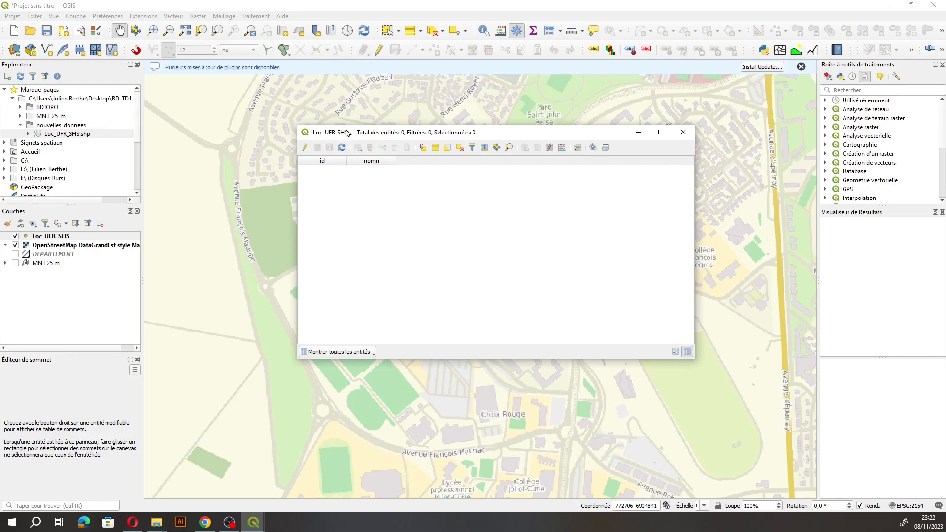
{"action": "left_click_drag", "start_coordinate": [351, 132], "coordinate": [453, 70]}
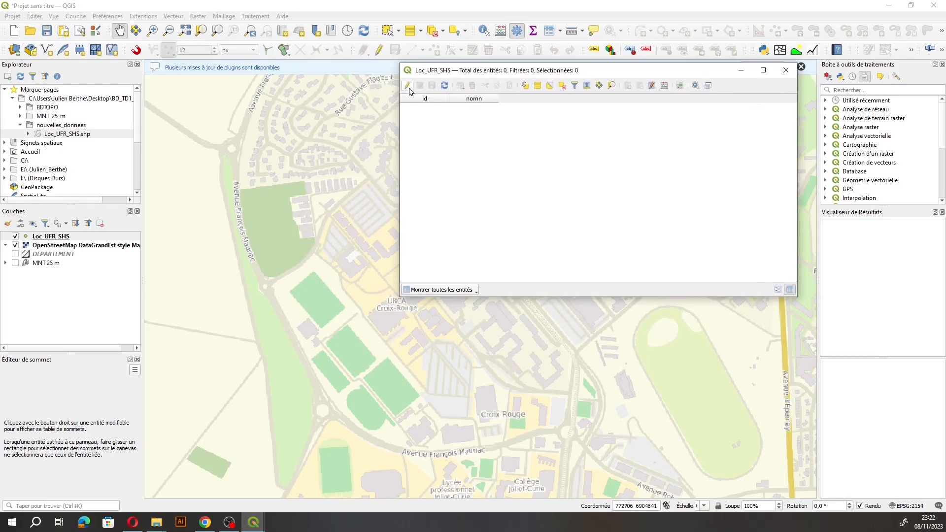
{"action": "left_click", "coordinate": [787, 72]}
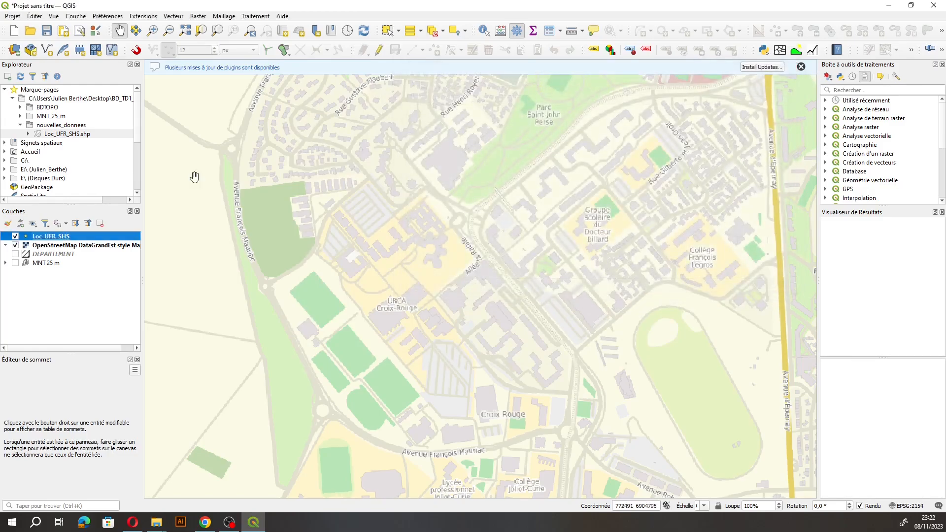
Turn on edit mode for the Loc_UFR_SHS layer.
{"action": "right_click", "coordinate": [48, 237]}
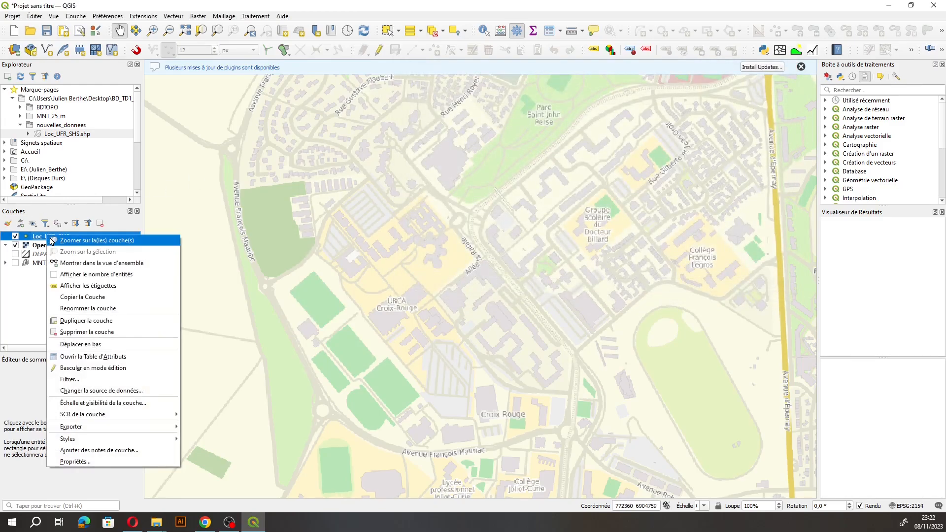
{"action": "left_click", "coordinate": [109, 372]}
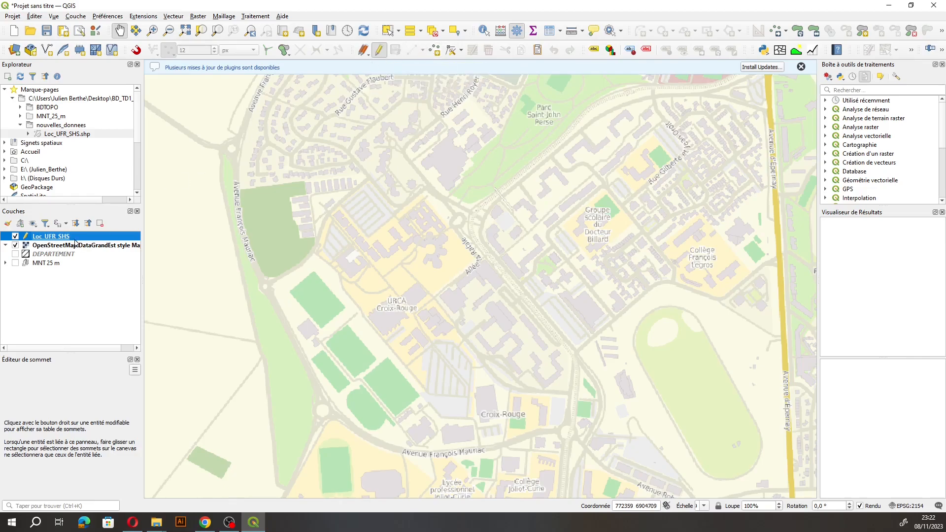
{"action": "right_click", "coordinate": [59, 236]}
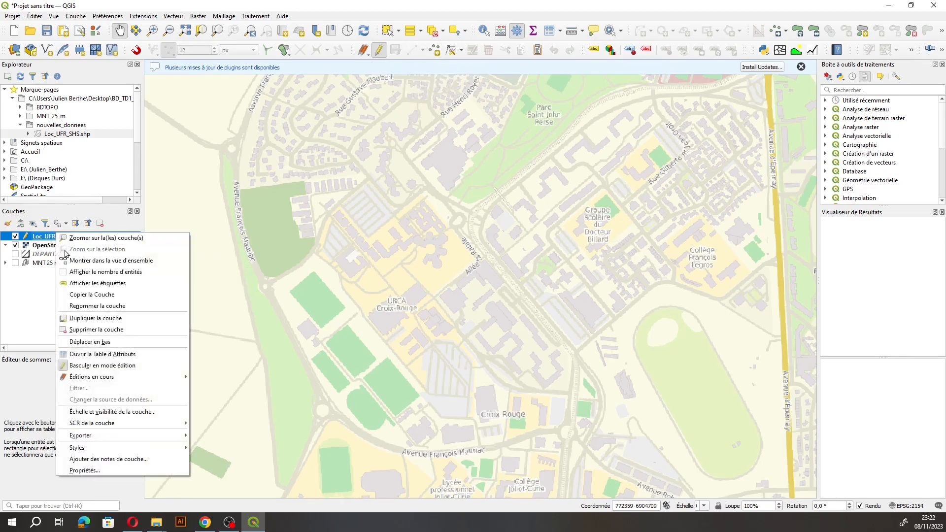
{"action": "left_click", "coordinate": [88, 368]}
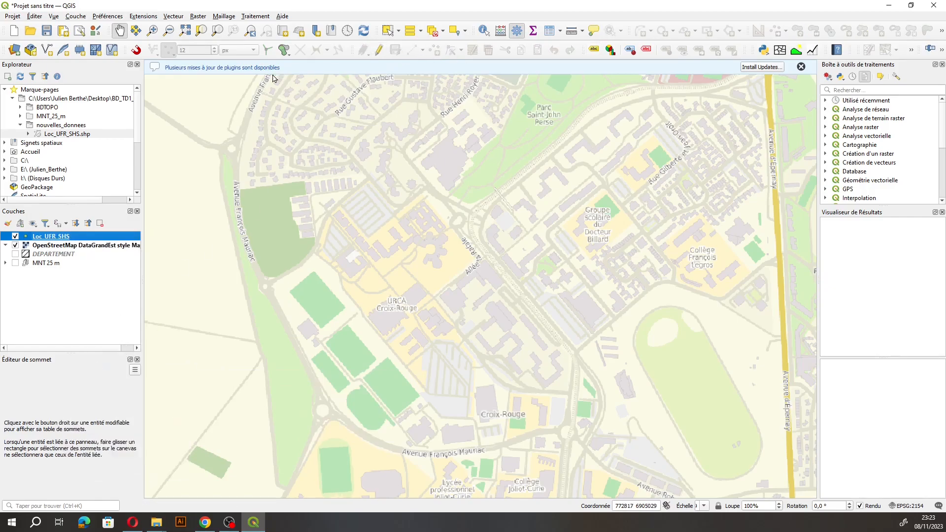
{"action": "left_click", "coordinate": [377, 51]}
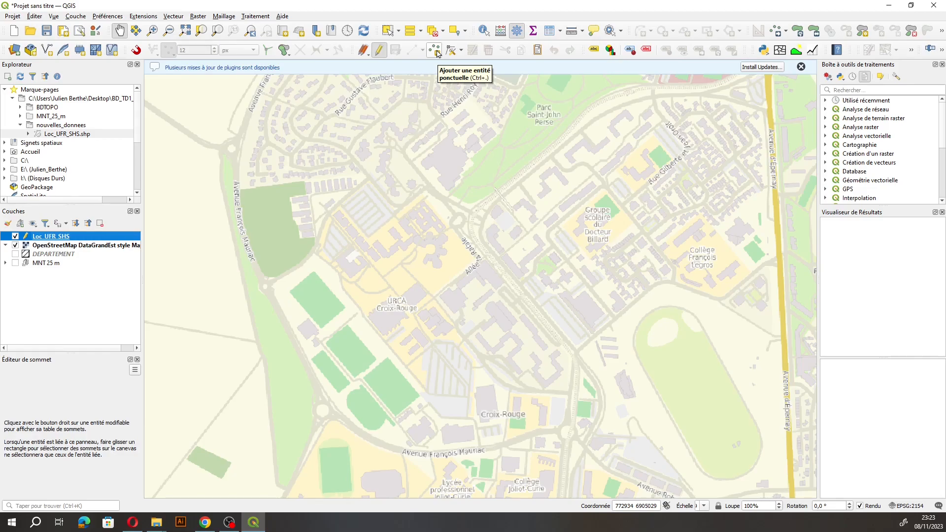
{"action": "right_click", "coordinate": [49, 125]}
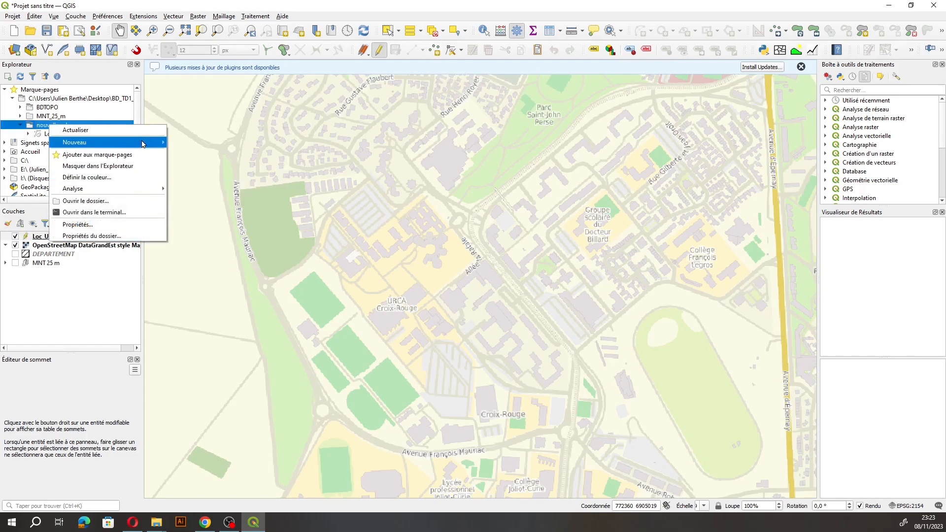
{"action": "mouse_move", "coordinate": [150, 144]}
{"action": "left_click", "coordinate": [198, 165]}
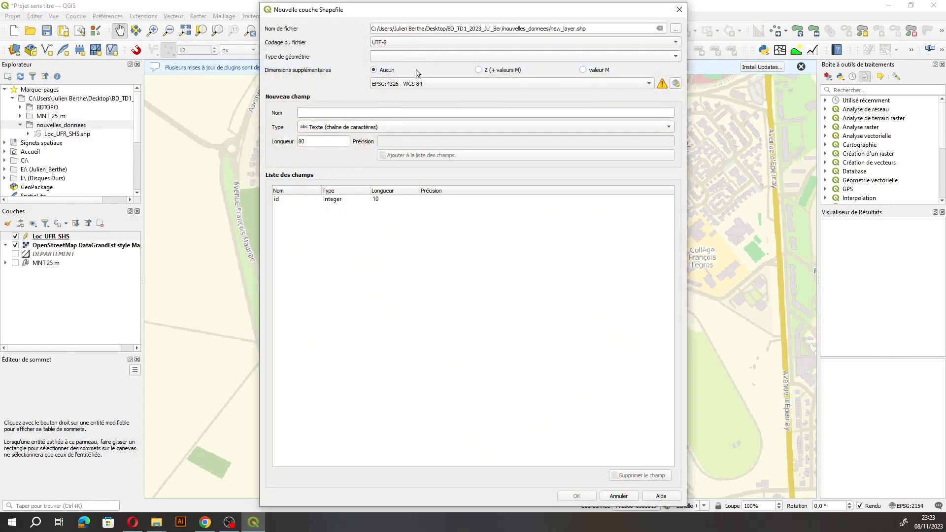
{"action": "left_click", "coordinate": [397, 57]}
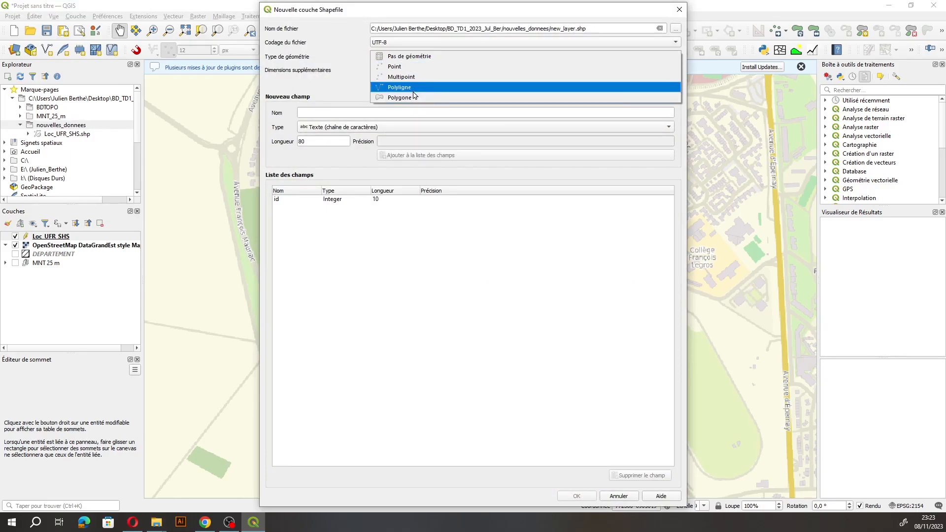
{"action": "left_click", "coordinate": [586, 408]}
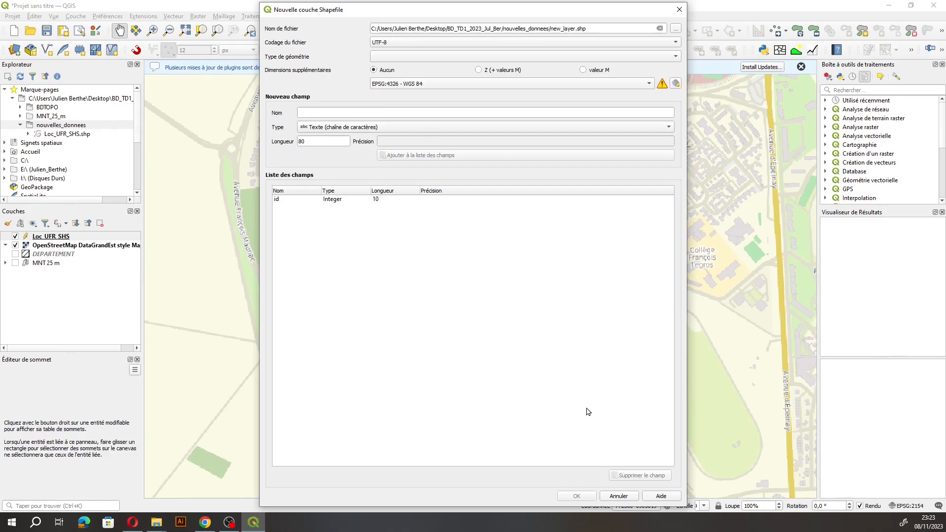
{"action": "left_click", "coordinate": [619, 496]}
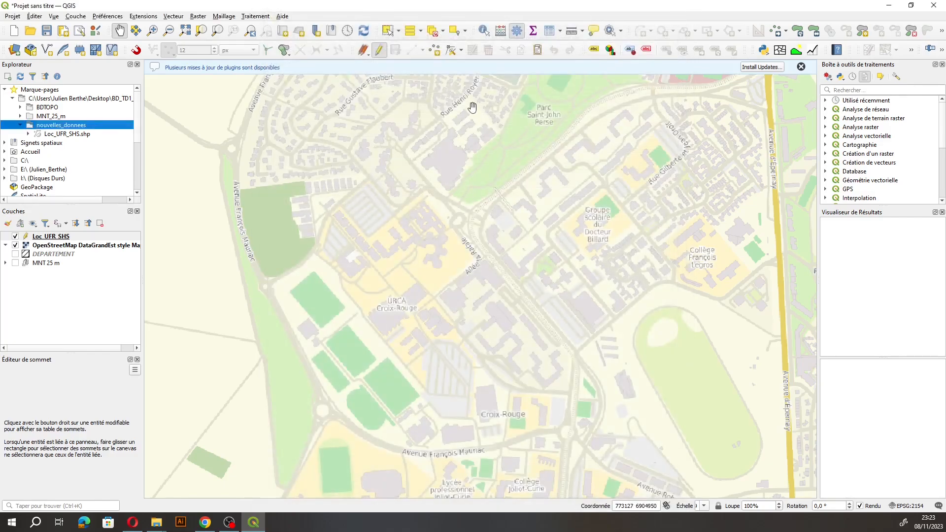
Add a point on the URCA Croix-Rouge campus with id 1 and nomn UFR SHS.
{"action": "left_click", "coordinate": [433, 54]}
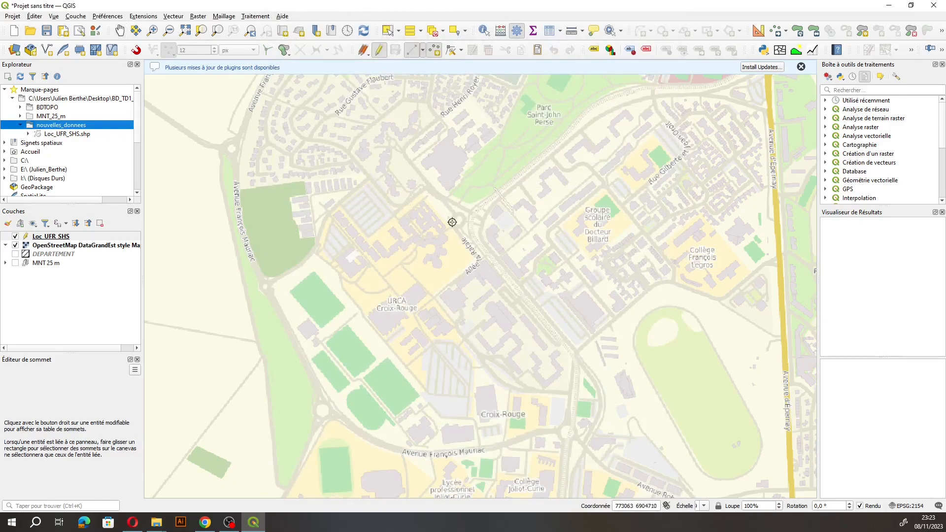
{"action": "left_click", "coordinate": [430, 250]}
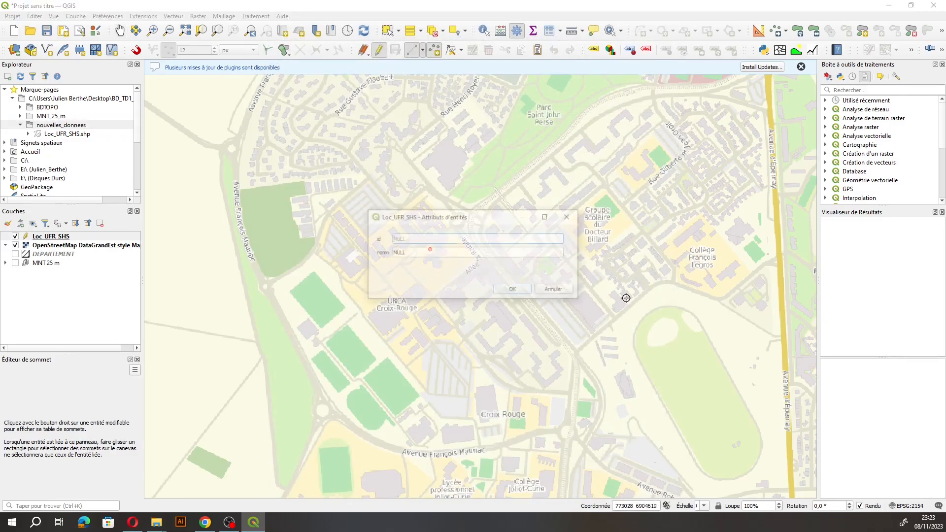
{"action": "left_click", "coordinate": [404, 252]}
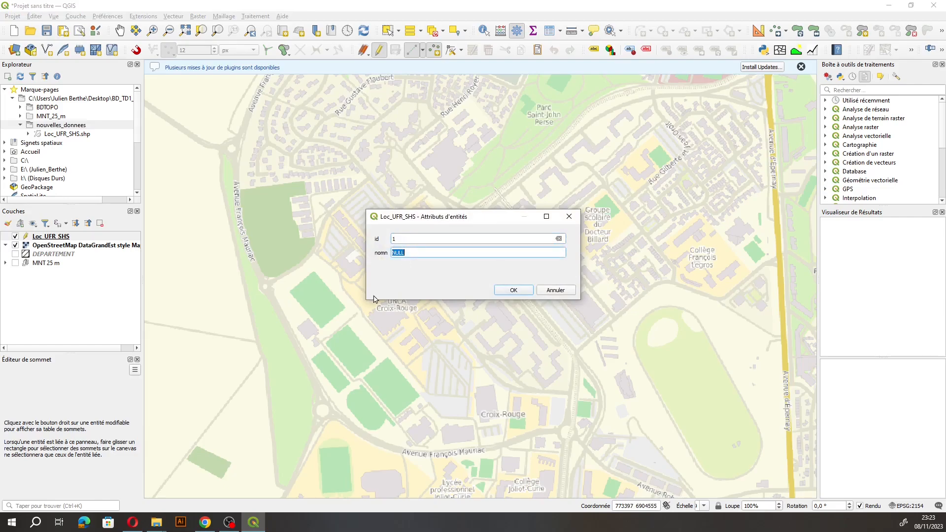
{"action": "type", "text": "UFR SHS"}
{"action": "left_click", "coordinate": [513, 290]}
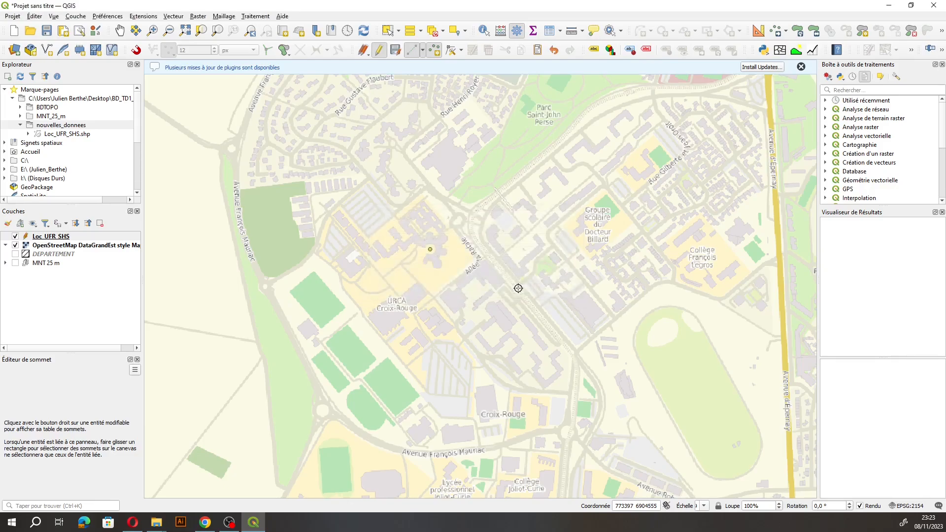
Place a point on the UFR Pharmacie et Médecine building, west of Hôpital Robert Debré.
{"action": "scroll", "coordinate": [355, 142], "scroll_direction": "down", "scroll_amount": 2}
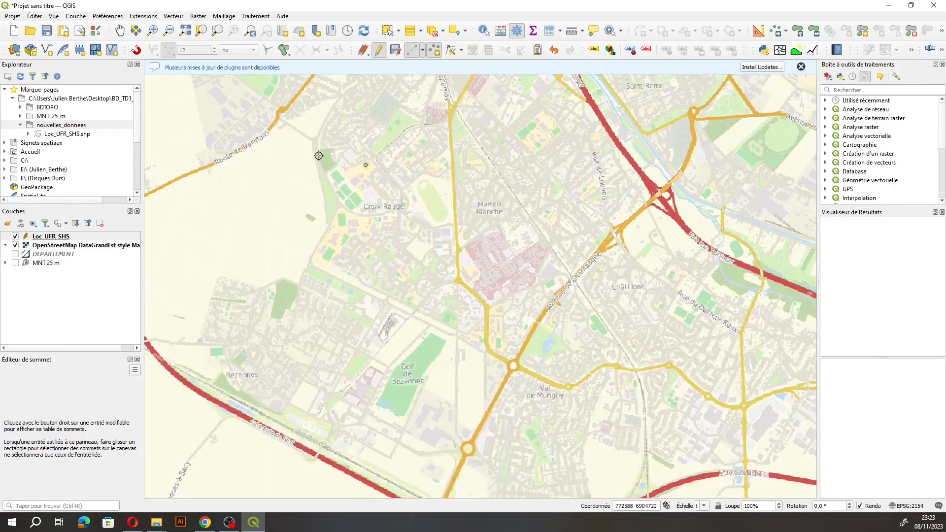
{"action": "scroll", "coordinate": [311, 154], "scroll_direction": "down", "scroll_amount": 1}
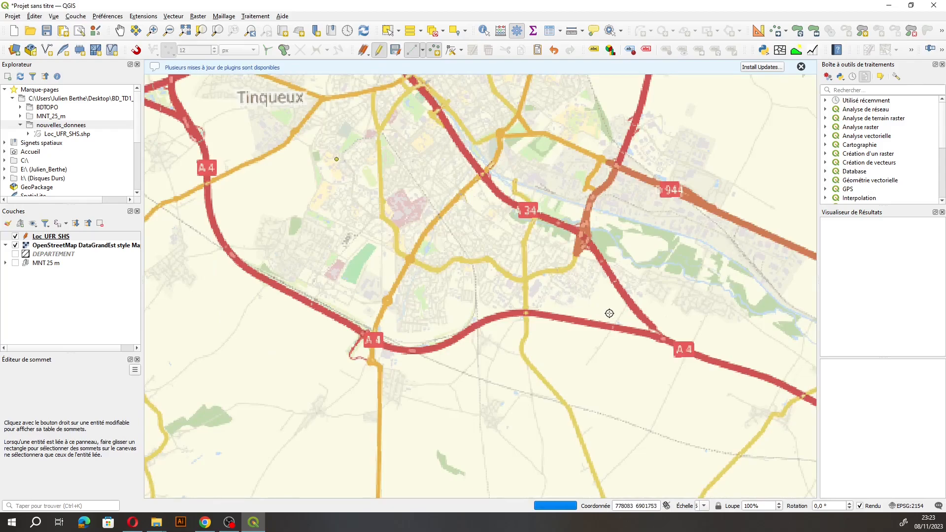
{"action": "scroll", "coordinate": [438, 229], "scroll_direction": "up", "scroll_amount": 1}
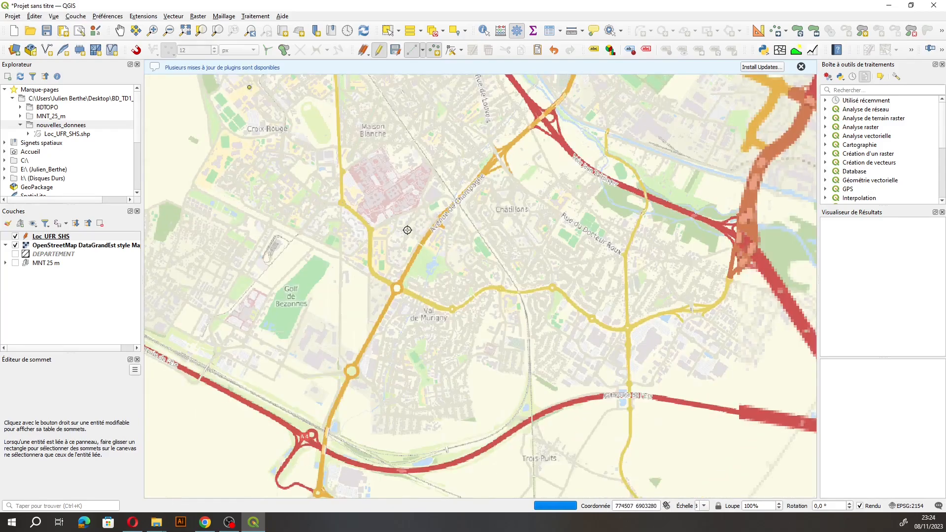
{"action": "scroll", "coordinate": [350, 143], "scroll_direction": "up", "scroll_amount": 1}
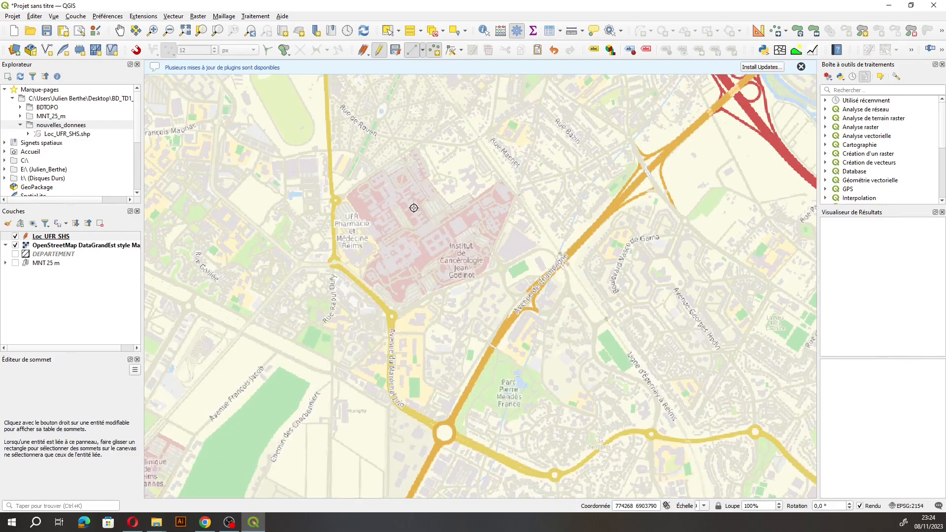
{"action": "scroll", "coordinate": [414, 207], "scroll_direction": "up", "scroll_amount": 1}
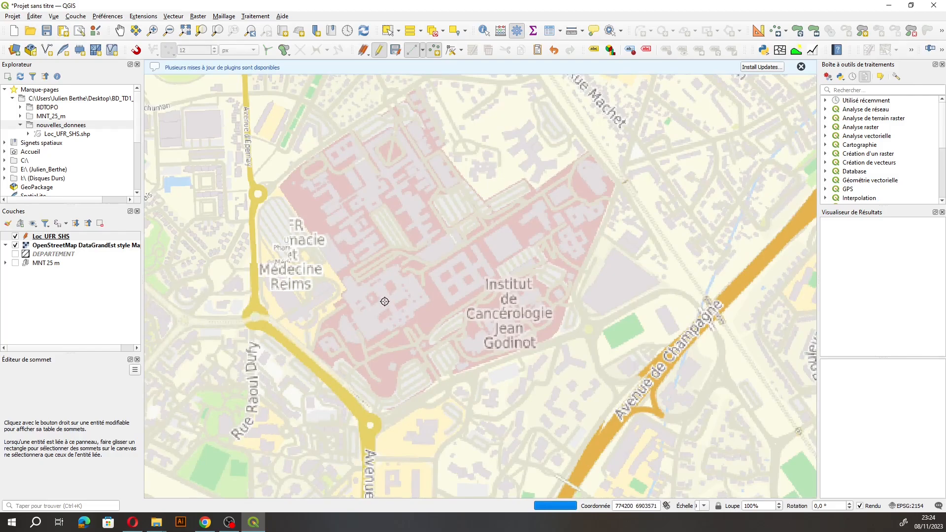
{"action": "scroll", "coordinate": [247, 296], "scroll_direction": "up", "scroll_amount": 1}
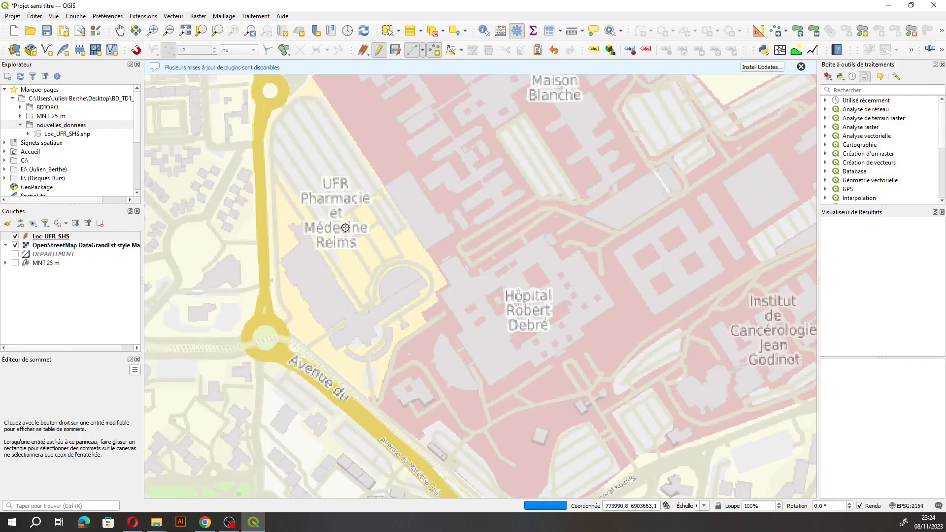
{"action": "left_click", "coordinate": [358, 323]}
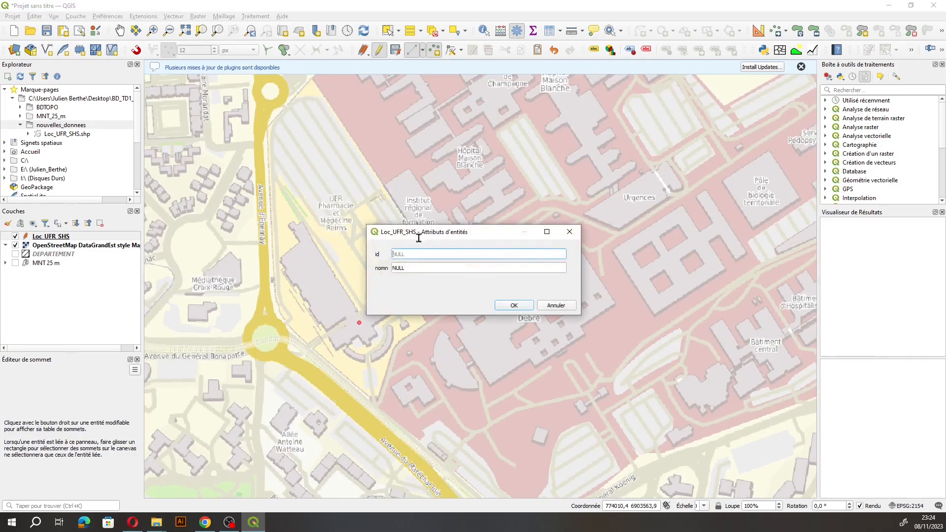
Give the new point id 2 and nomn UFR_Medecine and confirm its attributes.
{"action": "type", "text": "2"}
{"action": "left_click", "coordinate": [437, 268]}
{"action": "type", "text": "UFR"}
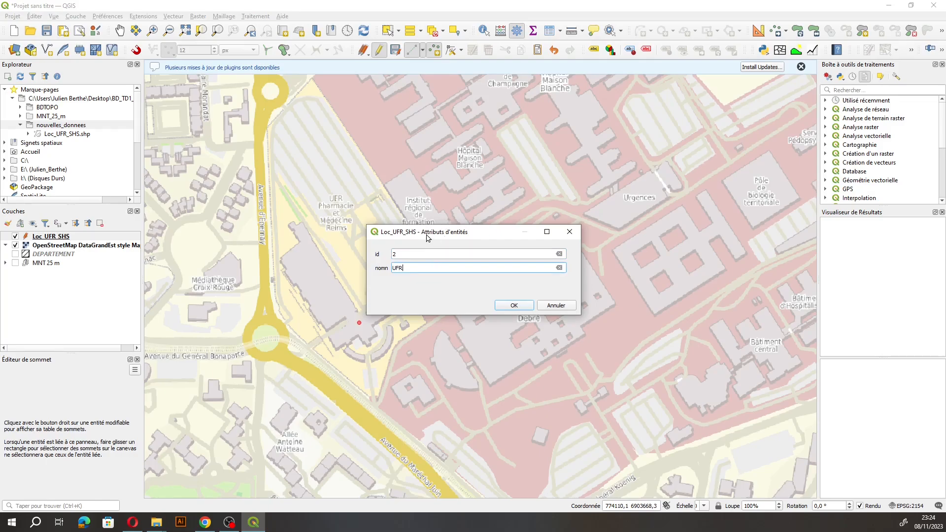
{"action": "left_click_drag", "start_coordinate": [428, 238], "coordinate": [470, 238]}
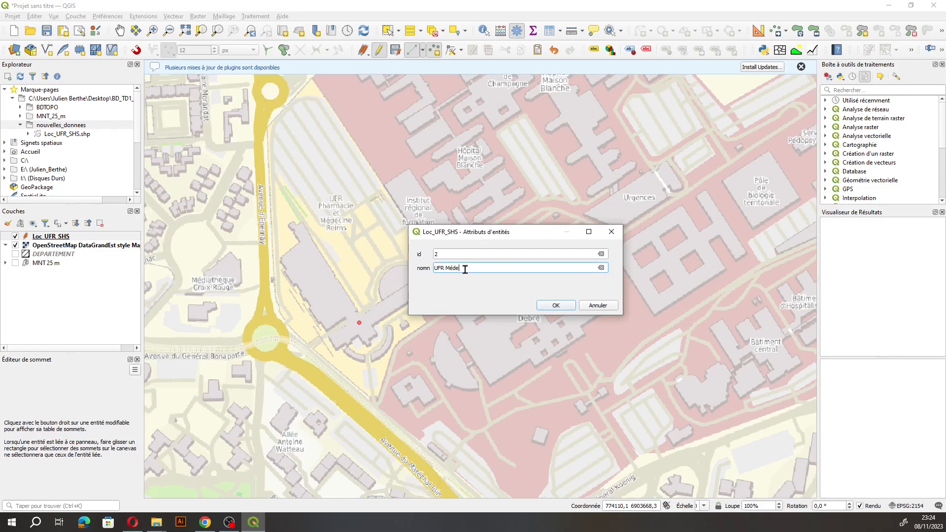
{"action": "left_click", "coordinate": [457, 268]}
{"action": "key", "text": "BackSpace"}
{"action": "type", "text": "e"}
{"action": "key", "text": "BackSpace"}
{"action": "type", "text": "_"}
{"action": "left_click", "coordinate": [553, 304]}
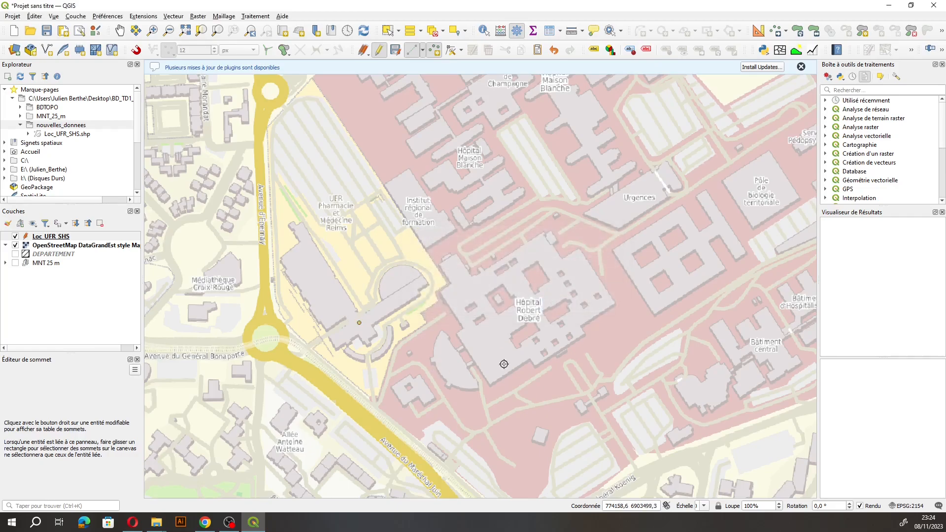
Examine the base map of northern Reims around Rue de Sébastopol for another campus to digitize.
{"action": "scroll", "coordinate": [486, 363], "scroll_direction": "up", "scroll_amount": 2}
{"action": "scroll", "coordinate": [466, 373], "scroll_direction": "down", "scroll_amount": 2}
{"action": "scroll", "coordinate": [466, 374], "scroll_direction": "down", "scroll_amount": 5}
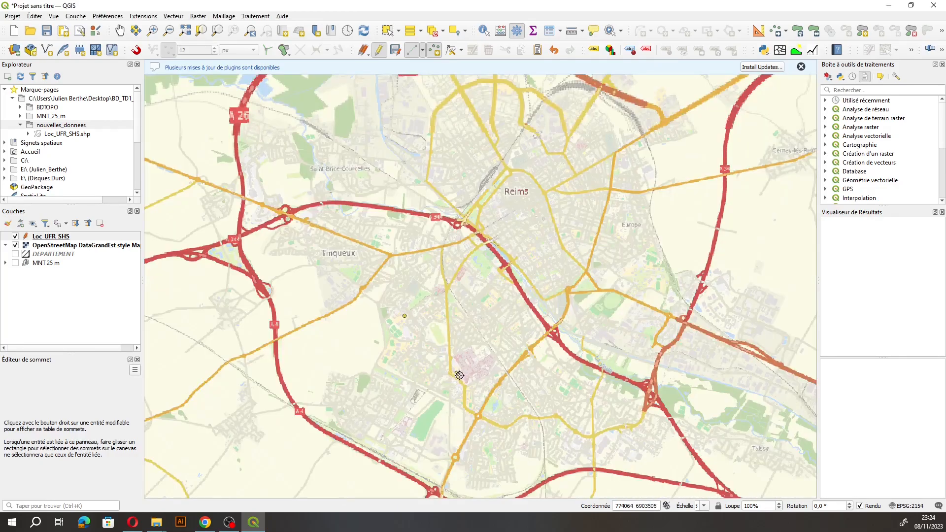
{"action": "scroll", "coordinate": [503, 279], "scroll_direction": "up", "scroll_amount": 5}
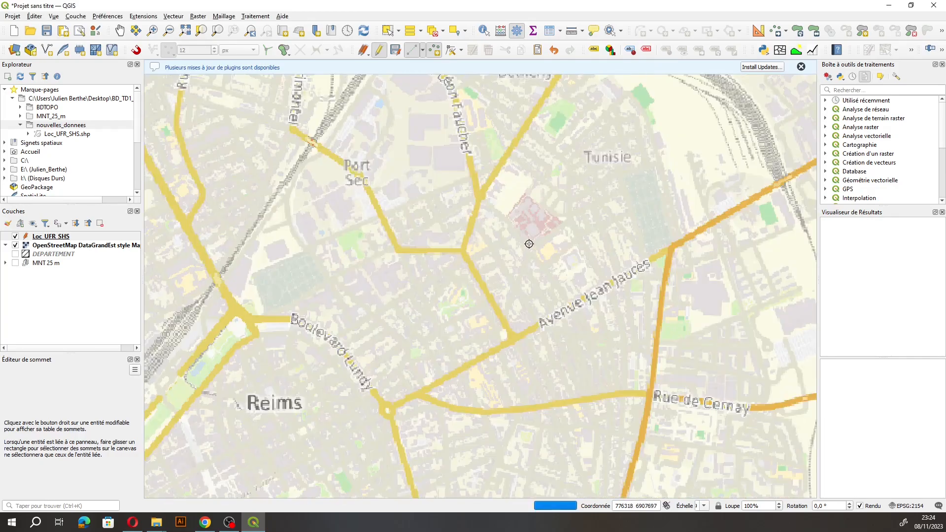
{"action": "scroll", "coordinate": [533, 210], "scroll_direction": "up", "scroll_amount": 2}
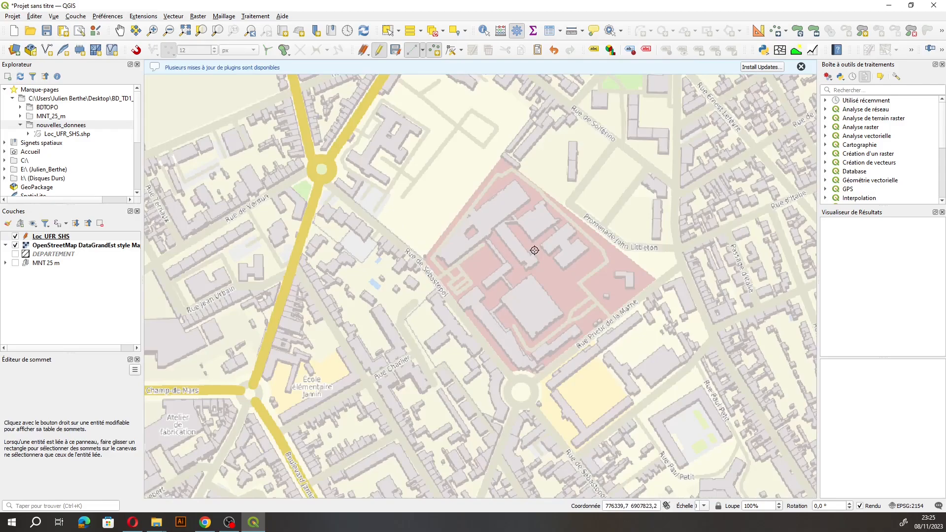
{"action": "scroll", "coordinate": [535, 250], "scroll_direction": "up", "scroll_amount": 1}
{"action": "scroll", "coordinate": [534, 250], "scroll_direction": "up", "scroll_amount": 1}
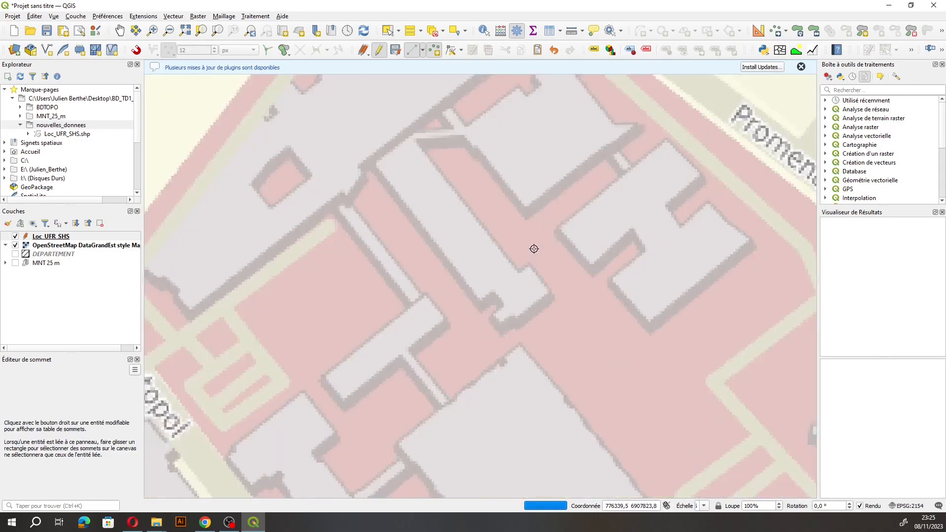
{"action": "scroll", "coordinate": [534, 249], "scroll_direction": "down", "scroll_amount": 6}
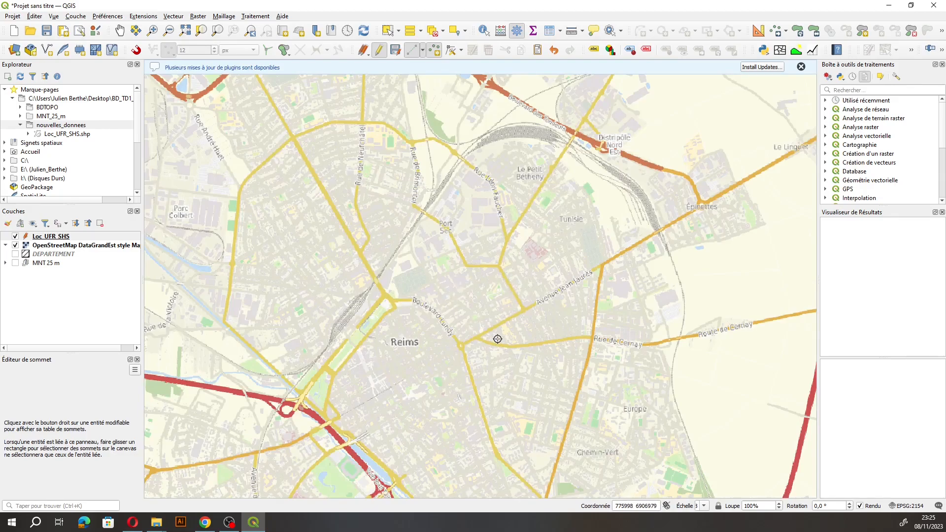
Place a point on the UFR Sciences Exactes et Naturelles campus, on the path south of Amphis bâtiment 4.
{"action": "scroll", "coordinate": [580, 244], "scroll_direction": "down", "scroll_amount": 1}
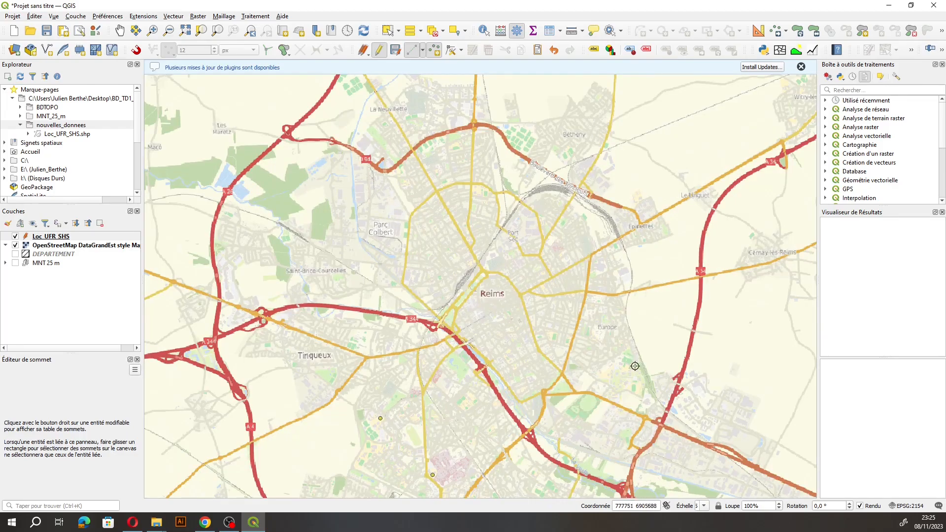
{"action": "scroll", "coordinate": [642, 413], "scroll_direction": "up", "scroll_amount": 1}
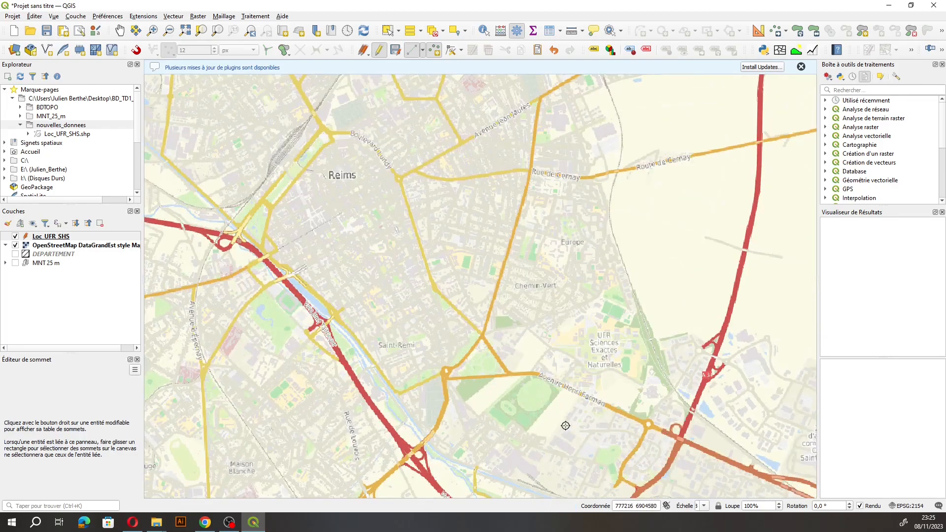
{"action": "scroll", "coordinate": [680, 420], "scroll_direction": "up", "scroll_amount": 1}
{"action": "scroll", "coordinate": [640, 398], "scroll_direction": "up", "scroll_amount": 1}
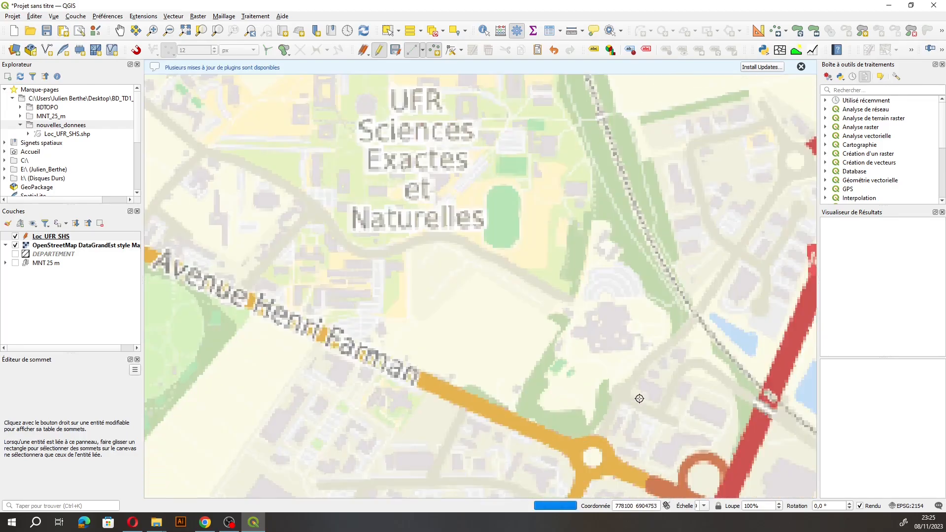
{"action": "scroll", "coordinate": [615, 245], "scroll_direction": "up", "scroll_amount": 1}
{"action": "scroll", "coordinate": [615, 245], "scroll_direction": "up", "scroll_amount": 1}
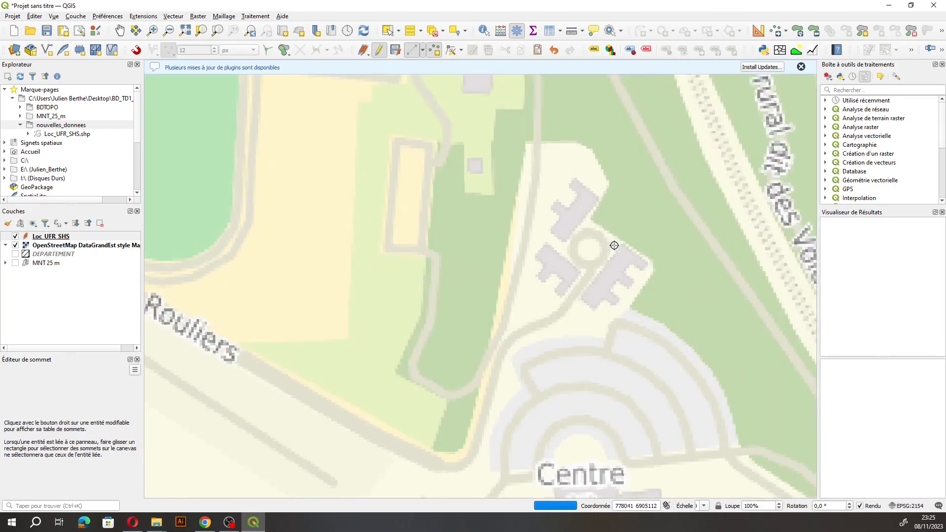
{"action": "scroll", "coordinate": [634, 272], "scroll_direction": "down", "scroll_amount": 1}
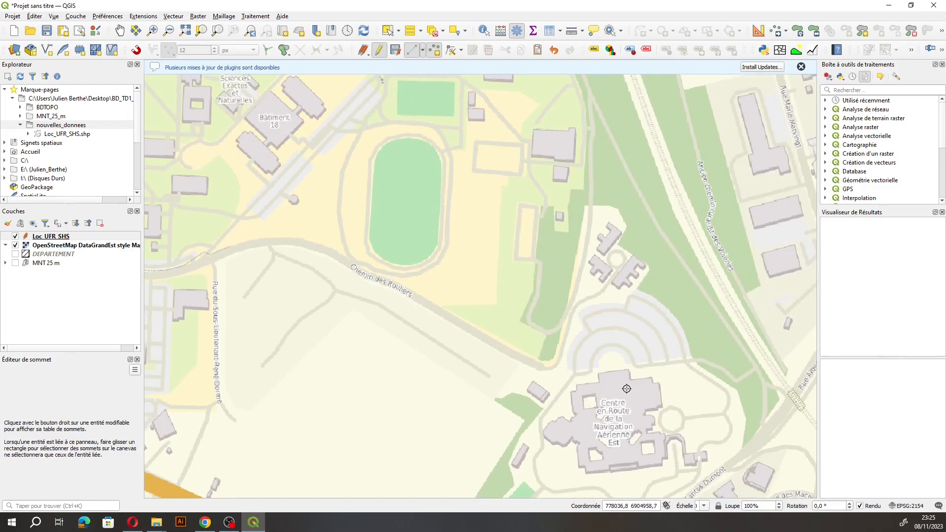
{"action": "scroll", "coordinate": [625, 389], "scroll_direction": "down", "scroll_amount": 1}
{"action": "scroll", "coordinate": [392, 221], "scroll_direction": "up", "scroll_amount": 1}
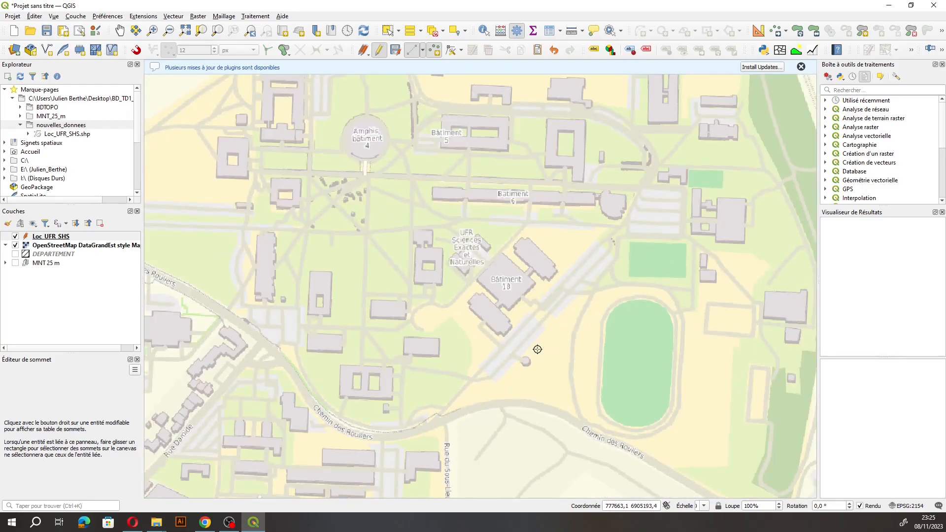
{"action": "scroll", "coordinate": [555, 374], "scroll_direction": "down", "scroll_amount": 1}
{"action": "scroll", "coordinate": [480, 315], "scroll_direction": "up", "scroll_amount": 1}
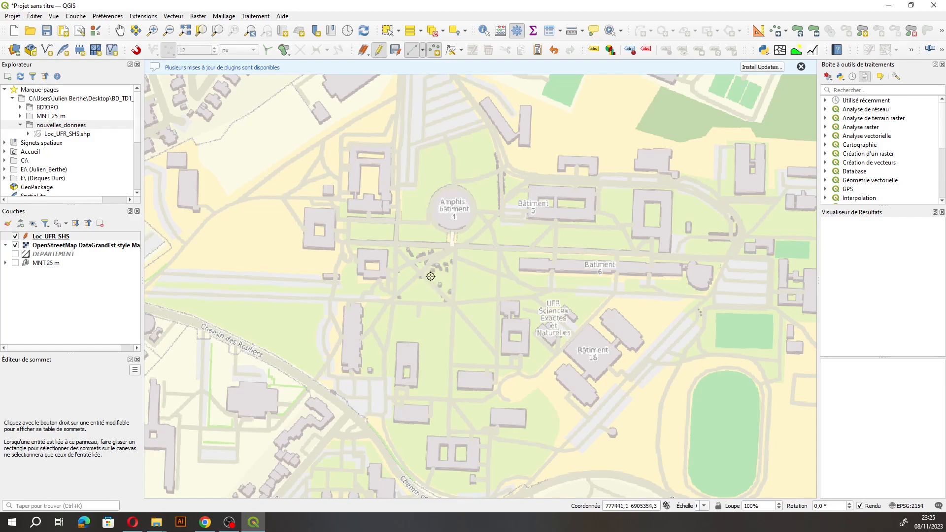
{"action": "left_click", "coordinate": [453, 304]}
Give the new point id 3 and nomn UFR_SEN and confirm its attributes.
{"action": "type", "text": "3"}
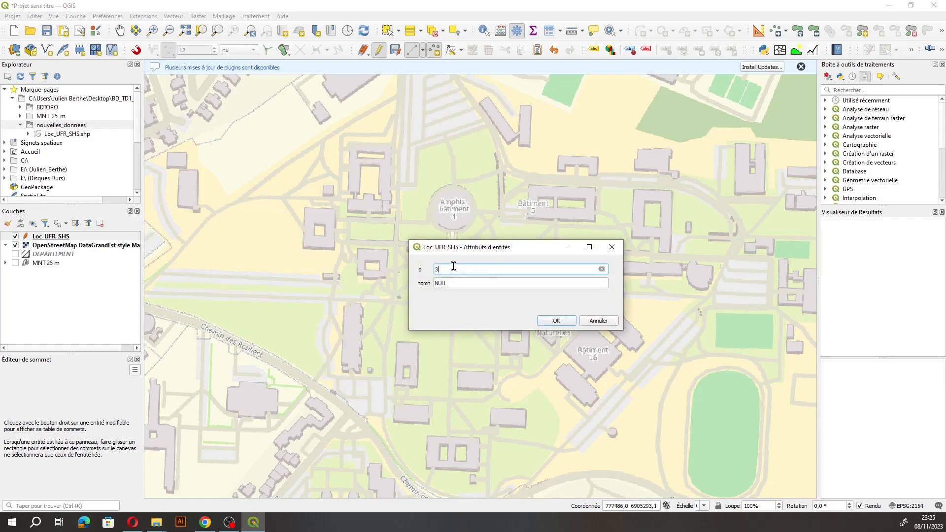
{"action": "left_click", "coordinate": [453, 283]}
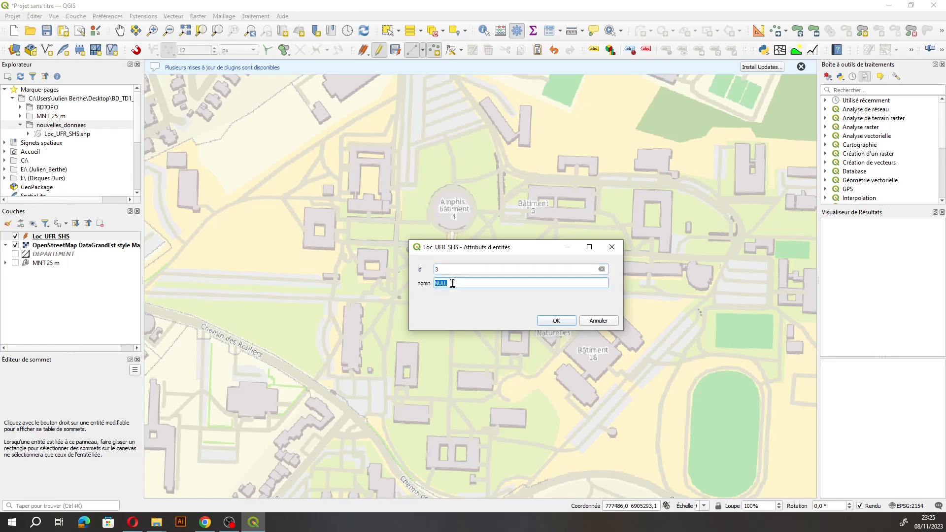
{"action": "type", "text": "UFR"}
{"action": "key", "text": "Delete"}
{"action": "type", "text": "_SEN"}
{"action": "left_click", "coordinate": [554, 321]}
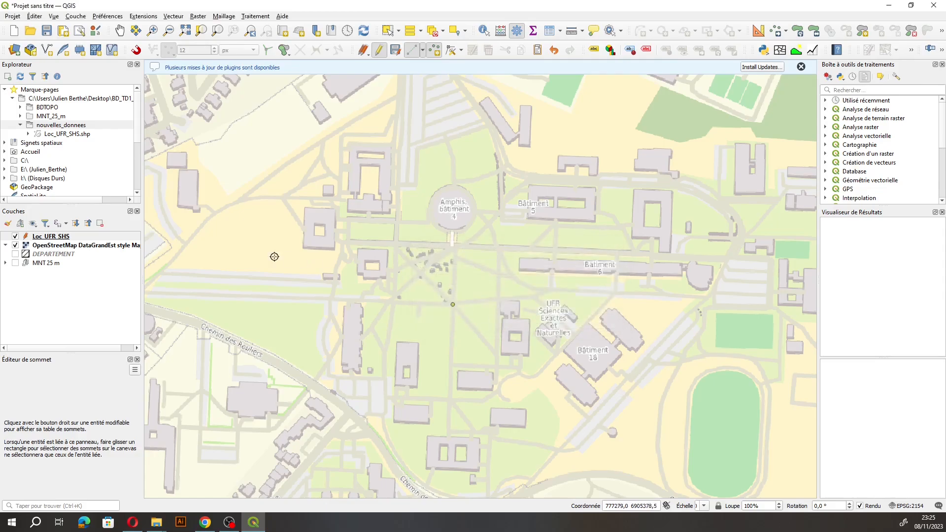
Open the Loc_UFR_SHS attribute table, edit the first record's nomn value and save the layer edits.
{"action": "left_click", "coordinate": [48, 237]}
{"action": "right_click", "coordinate": [47, 239]}
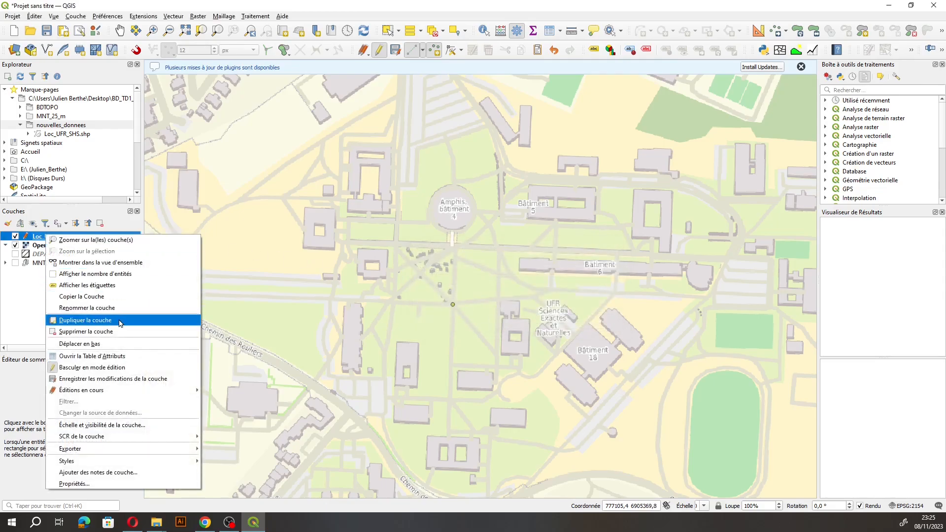
{"action": "left_click", "coordinate": [87, 357]}
{"action": "left_click", "coordinate": [466, 127]}
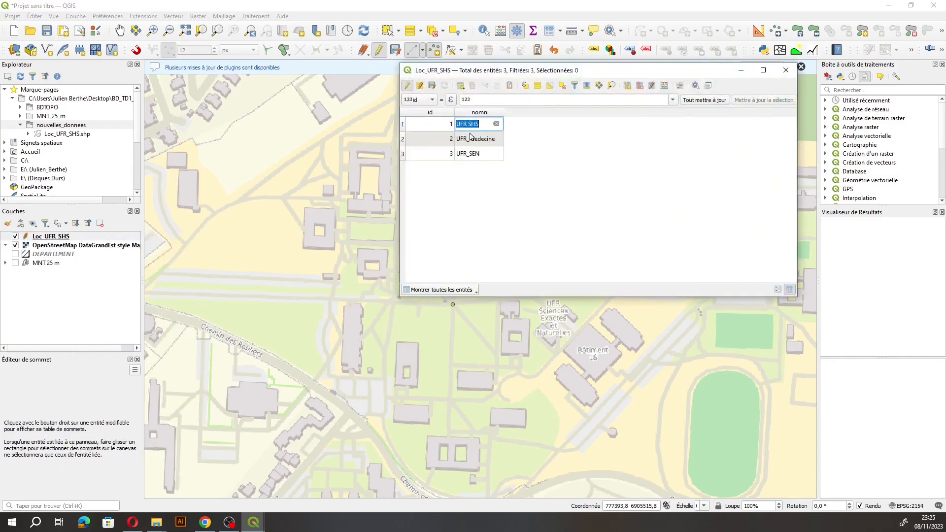
{"action": "key", "text": "BackSpace"}
{"action": "left_click", "coordinate": [432, 86]}
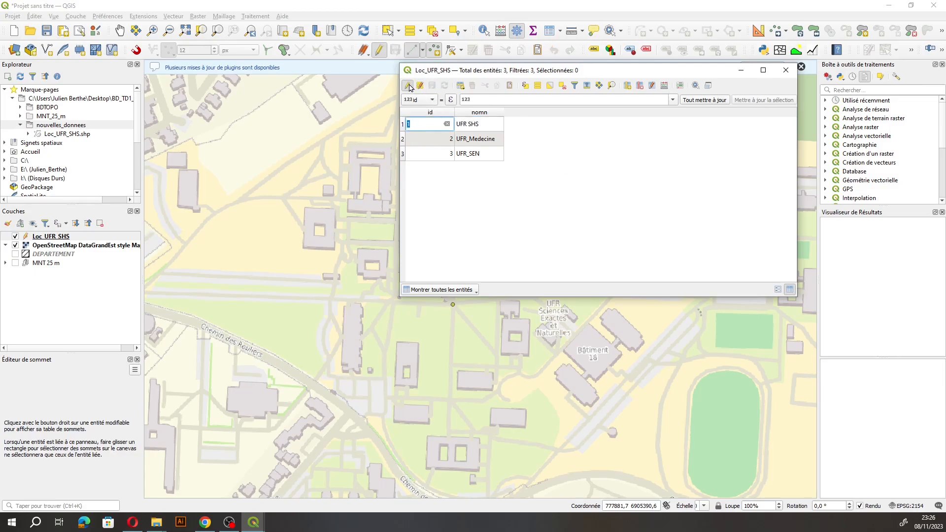
Turn off edit mode for Loc_UFR_SHS, close its attribute table and view the digitized points across Reims.
{"action": "left_click", "coordinate": [407, 87]}
{"action": "left_click", "coordinate": [434, 126]}
{"action": "left_click", "coordinate": [434, 140]}
{"action": "left_click", "coordinate": [442, 126]}
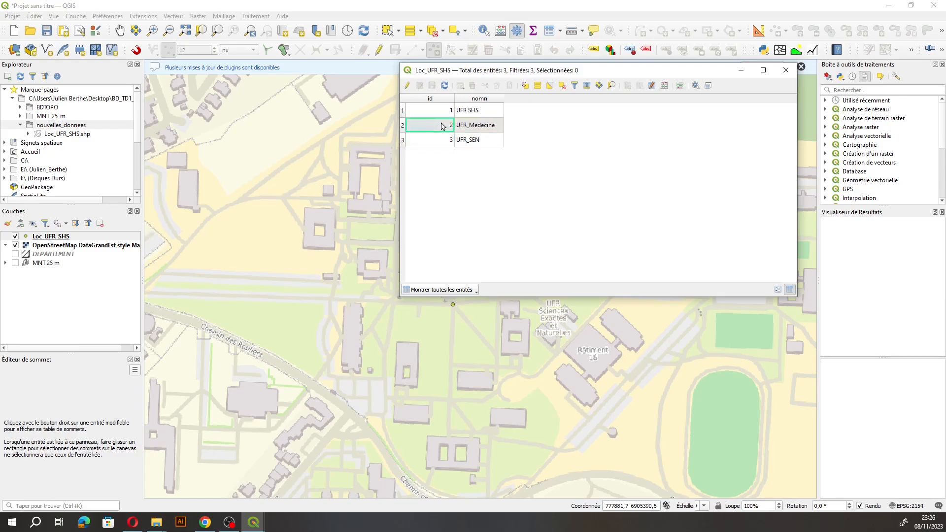
{"action": "left_click", "coordinate": [786, 70]}
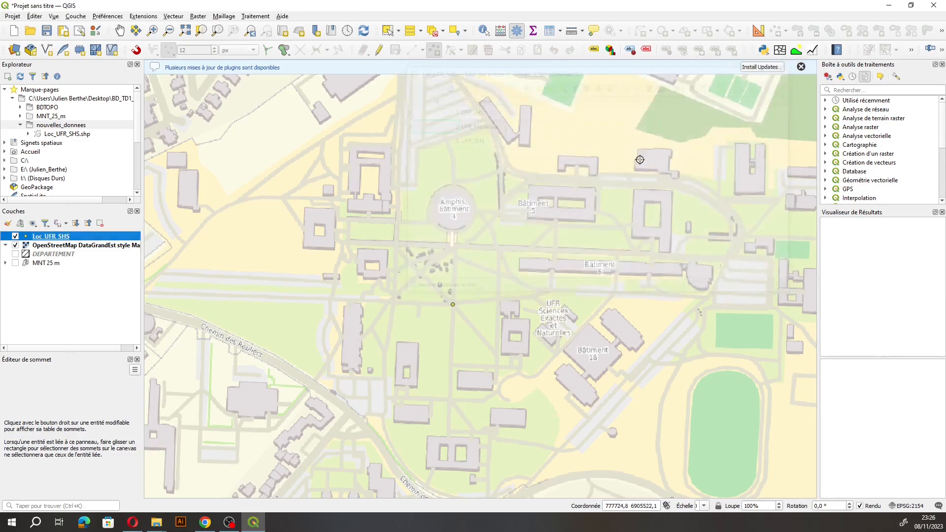
{"action": "scroll", "coordinate": [579, 195], "scroll_direction": "up", "scroll_amount": 1}
{"action": "scroll", "coordinate": [578, 194], "scroll_direction": "down", "scroll_amount": 2}
{"action": "scroll", "coordinate": [579, 194], "scroll_direction": "down", "scroll_amount": 3}
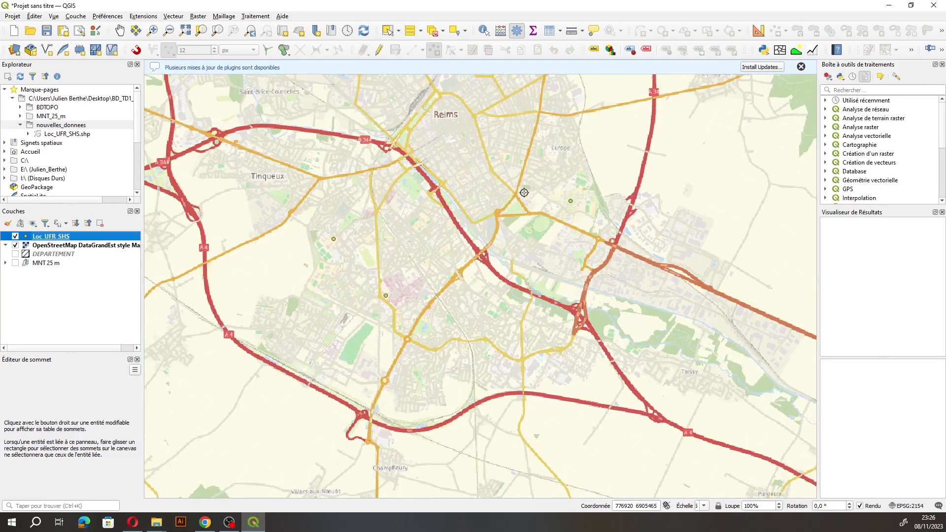
{"action": "left_click", "coordinate": [481, 232]}
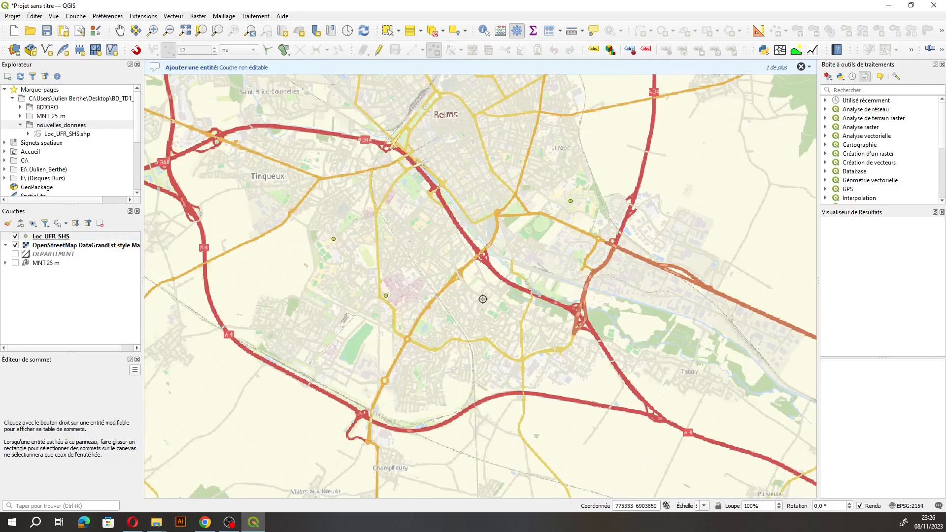
{"action": "left_click", "coordinate": [120, 31]}
{"action": "left_click_drag", "start_coordinate": [359, 114], "coordinate": [409, 219]}
{"action": "scroll", "coordinate": [462, 293], "scroll_direction": "down", "scroll_amount": 3}
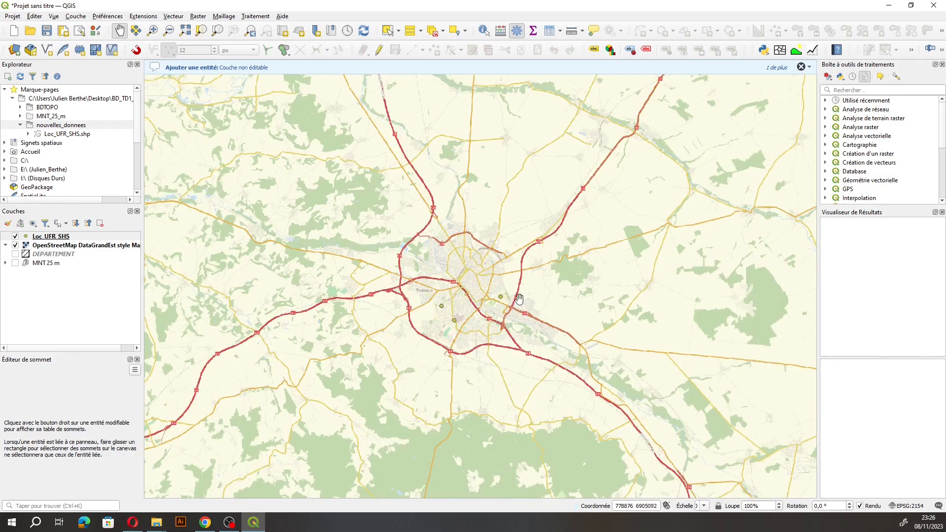
{"action": "scroll", "coordinate": [490, 306], "scroll_direction": "up", "scroll_amount": 1}
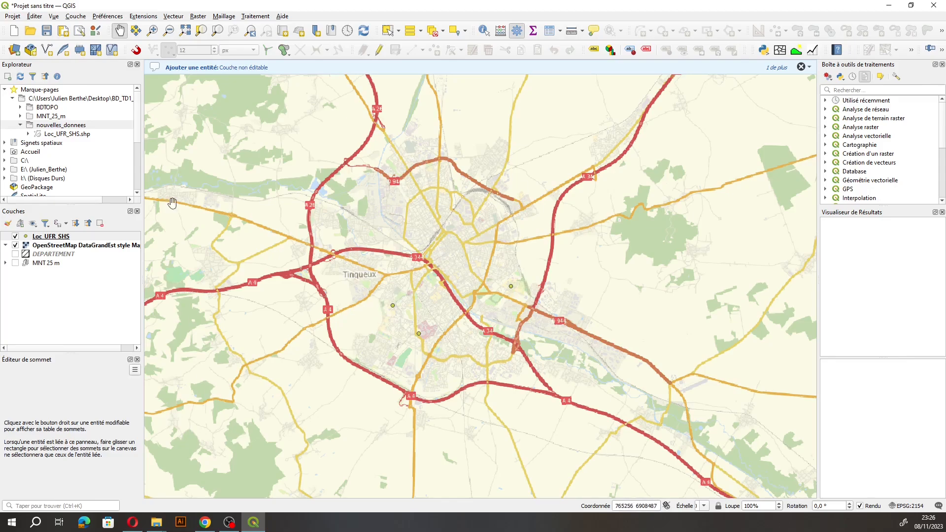
Switch the Loc_UFR_SHS layer to categorized symbology on the nomn field and classify its values.
{"action": "left_click", "coordinate": [47, 239]}
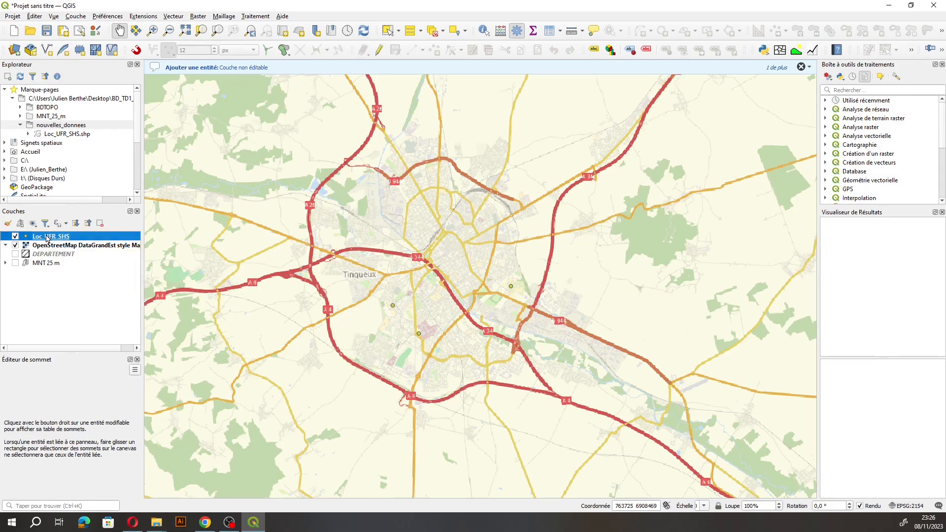
{"action": "double_click", "coordinate": [48, 240]}
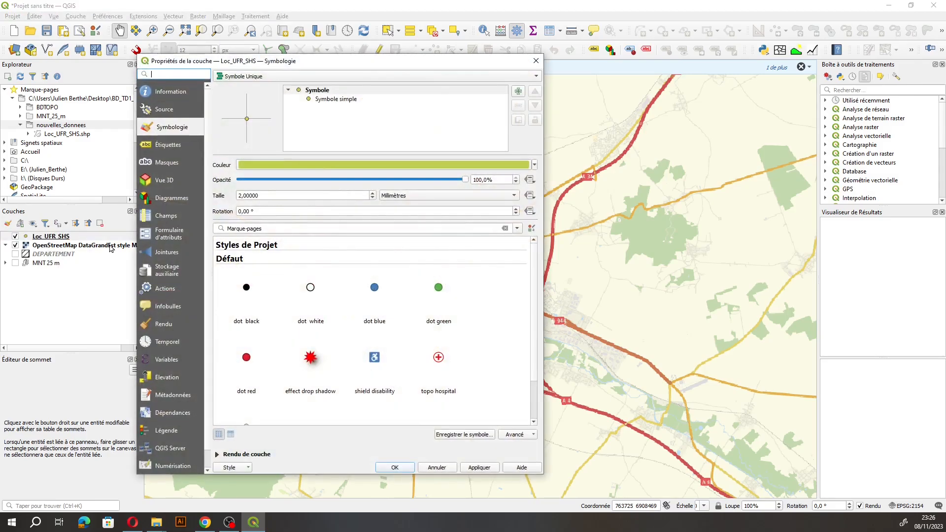
{"action": "left_click", "coordinate": [303, 76]}
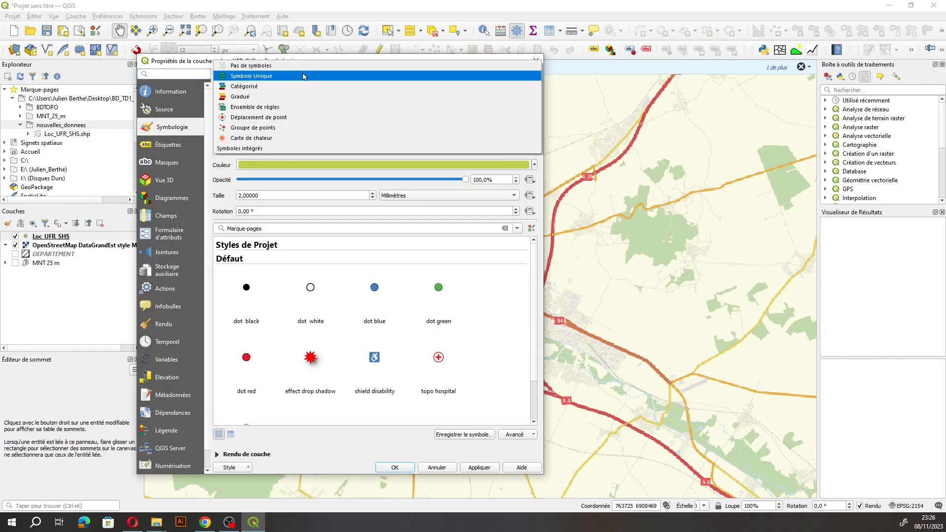
{"action": "left_click", "coordinate": [241, 87]}
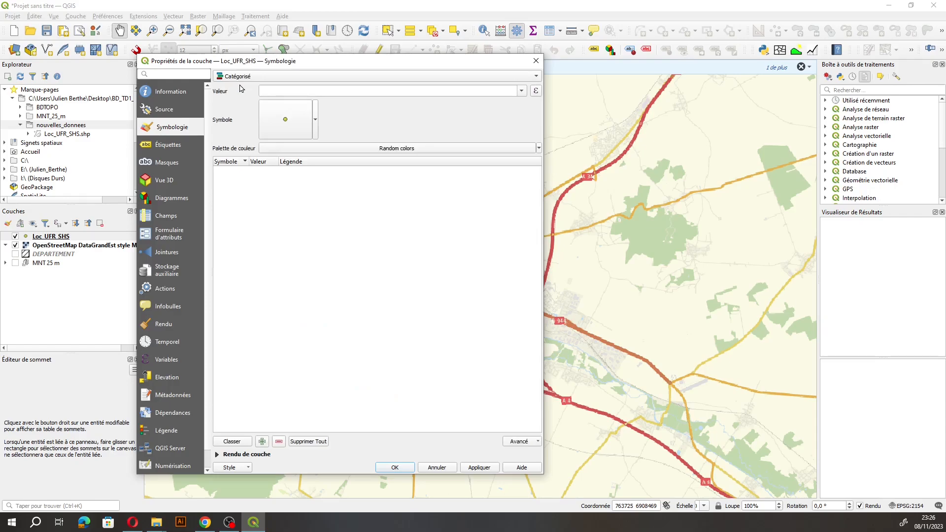
{"action": "left_click", "coordinate": [348, 92]}
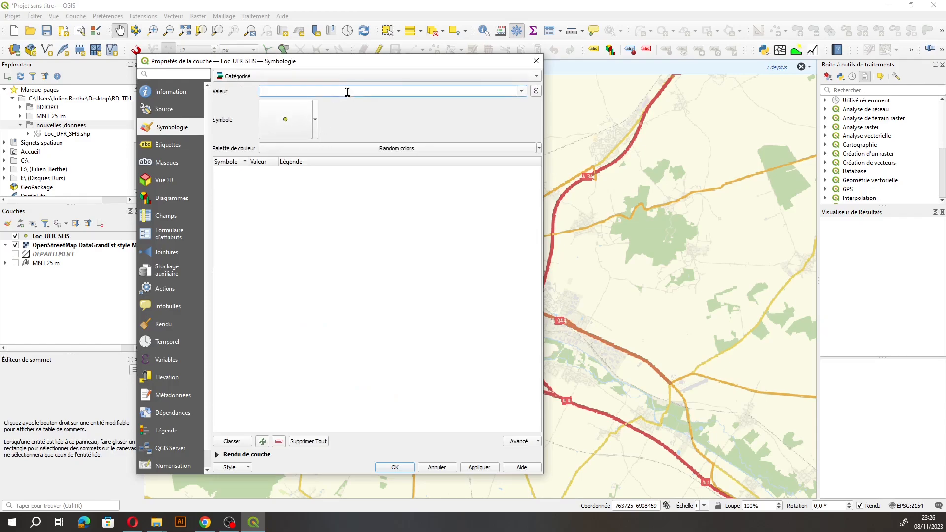
{"action": "left_click", "coordinate": [521, 90]}
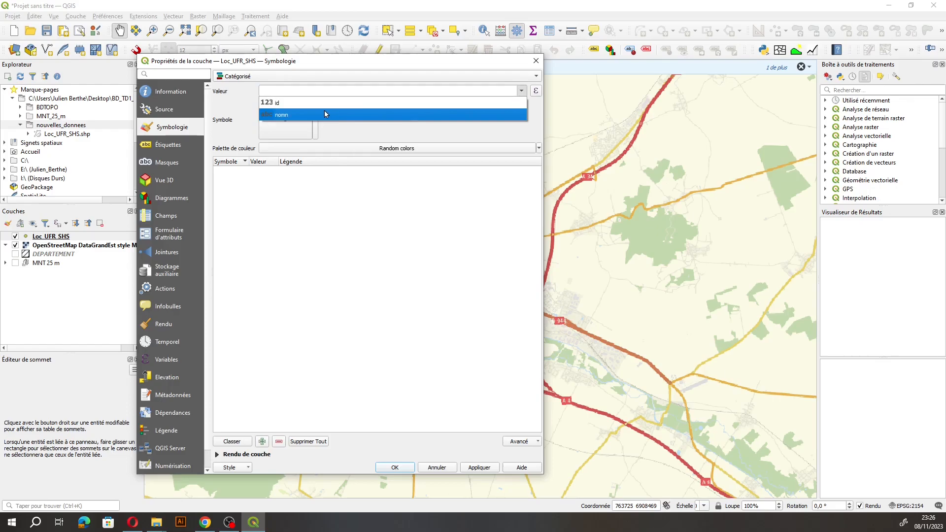
{"action": "left_click", "coordinate": [326, 113]}
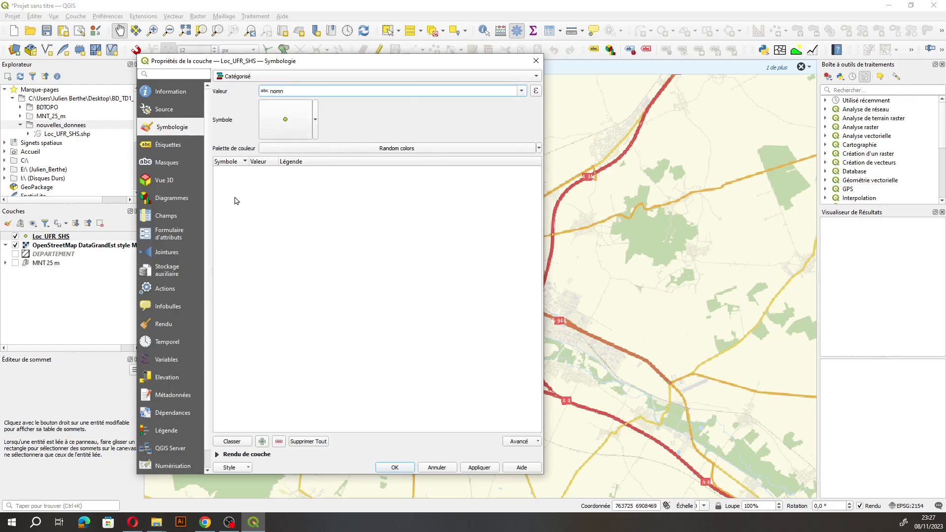
{"action": "left_click", "coordinate": [232, 441]}
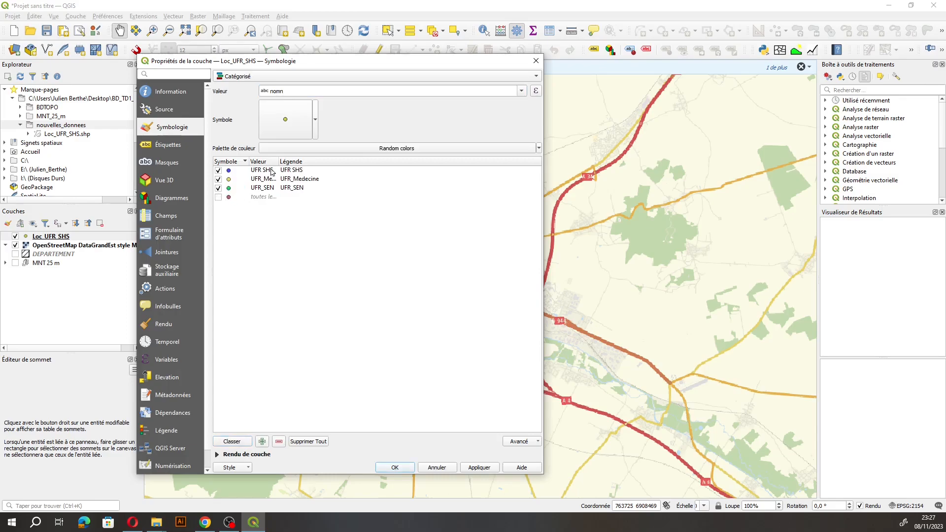
Widen the value column of the category list and change the UFR_Medecine legend label to "UFR Médecine".
{"action": "left_click_drag", "start_coordinate": [279, 162], "coordinate": [323, 162]}
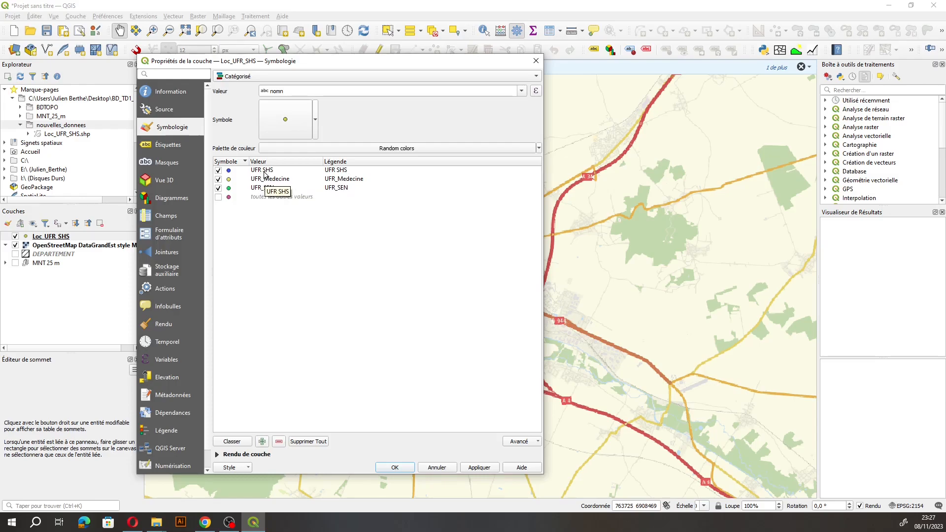
{"action": "double_click", "coordinate": [340, 178]}
{"action": "left_click", "coordinate": [337, 179]}
{"action": "key", "text": "BackSpace"}
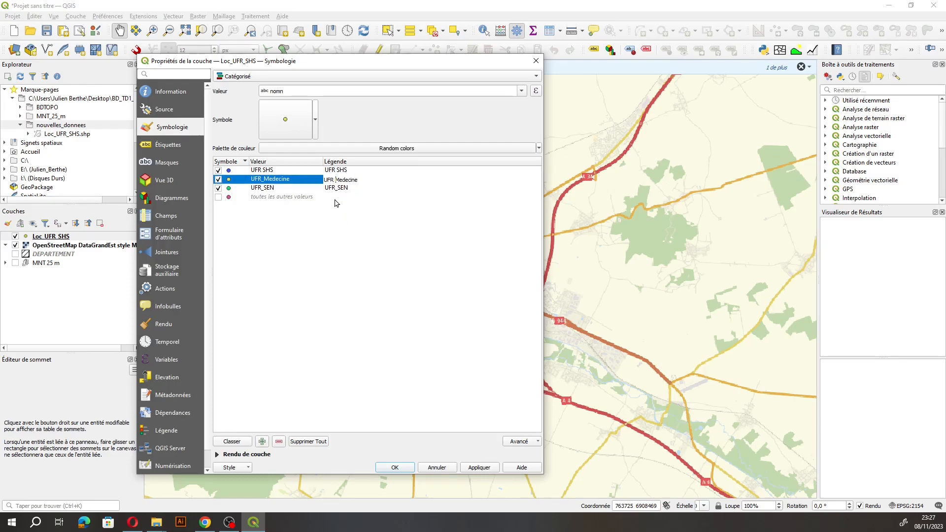
{"action": "left_click", "coordinate": [343, 181]}
{"action": "type", "text": "é"}
Change the legend label of the UFR_SEN category to "UFR SEN".
{"action": "left_click", "coordinate": [339, 190]}
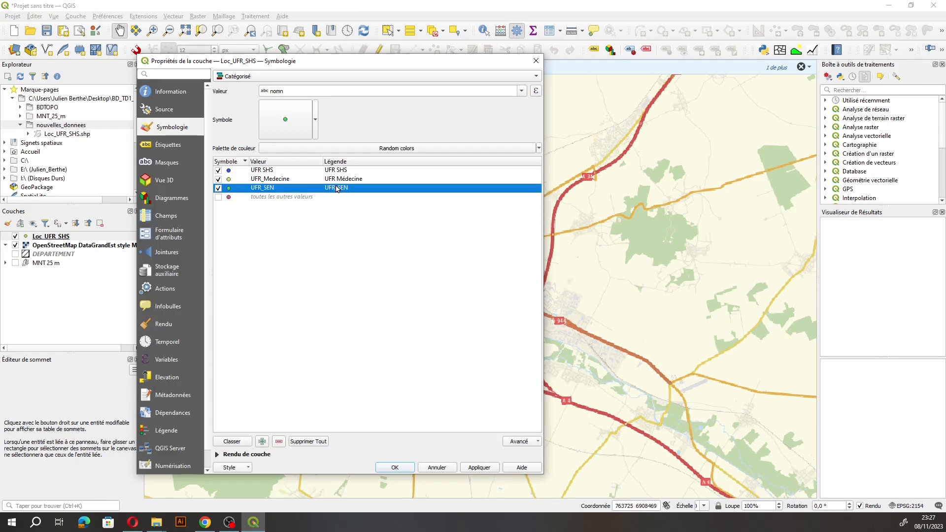
{"action": "double_click", "coordinate": [338, 189]}
{"action": "left_click", "coordinate": [338, 190]}
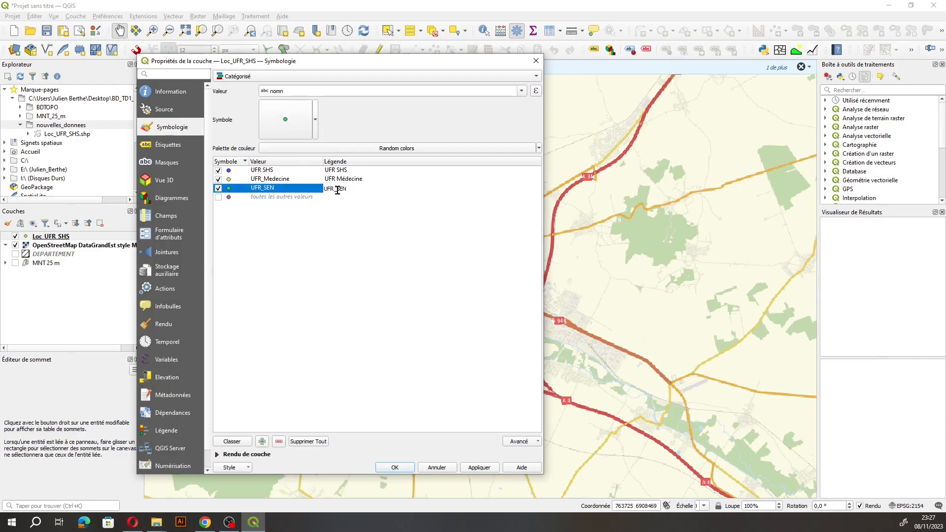
{"action": "left_click", "coordinate": [367, 189]}
{"action": "left_click", "coordinate": [355, 171]}
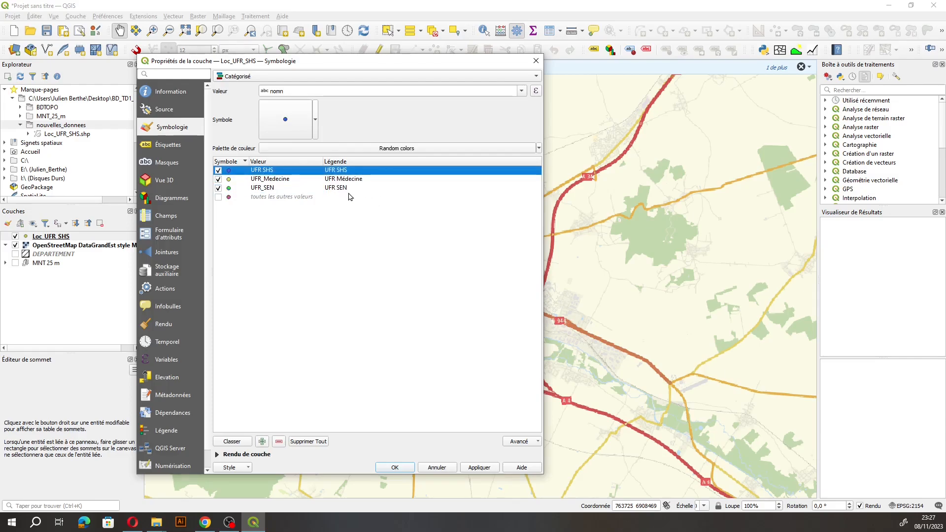
{"action": "left_click", "coordinate": [347, 192]}
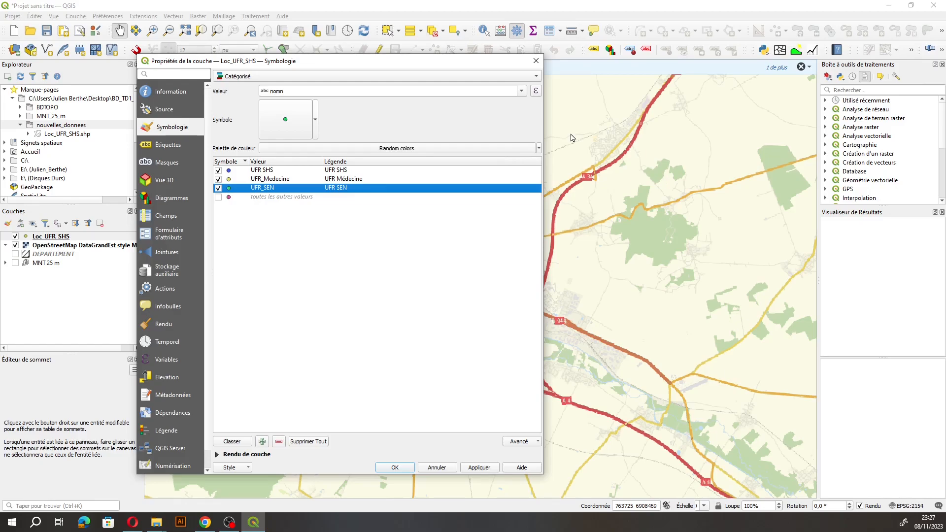
Set the symbol size of the UFR SHS category to 6 millimetres.
{"action": "left_click", "coordinate": [230, 172]}
{"action": "double_click", "coordinate": [229, 171]}
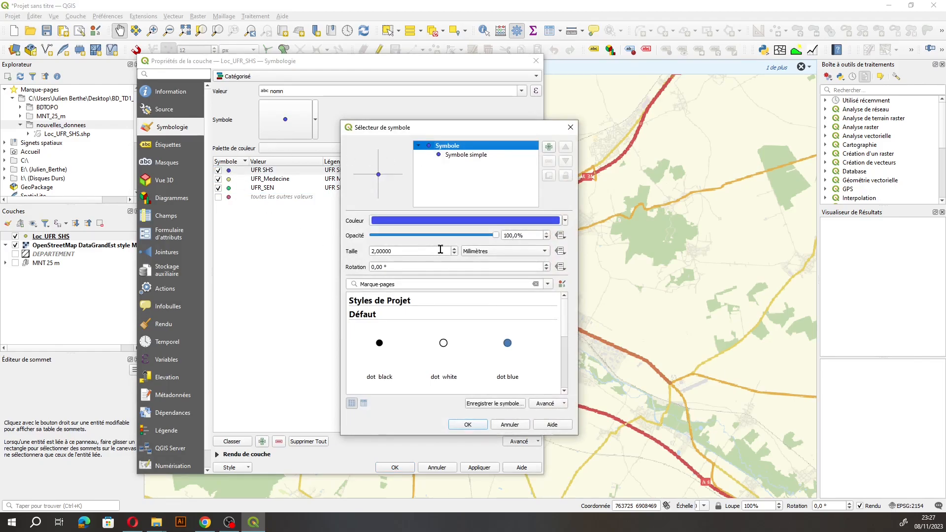
{"action": "left_click", "coordinate": [454, 250]}
{"action": "left_click", "coordinate": [454, 249]}
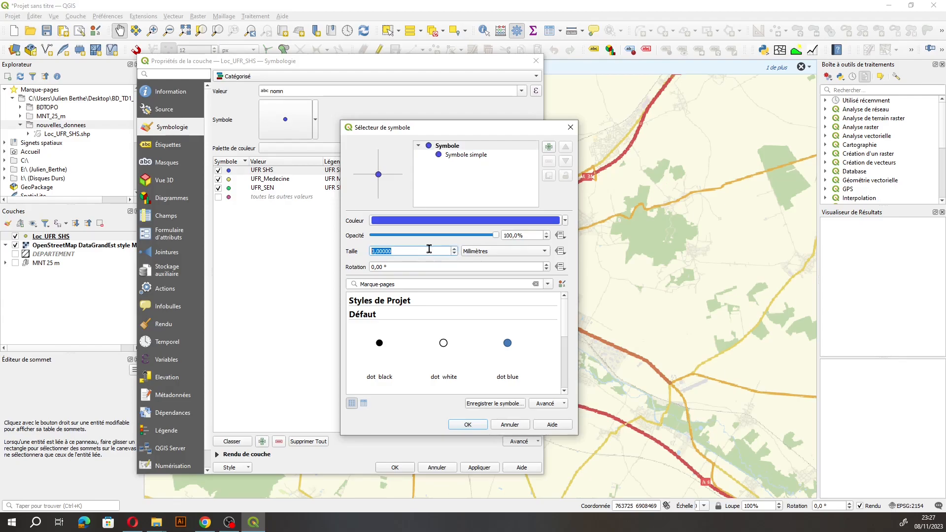
{"action": "type", "text": "6"}
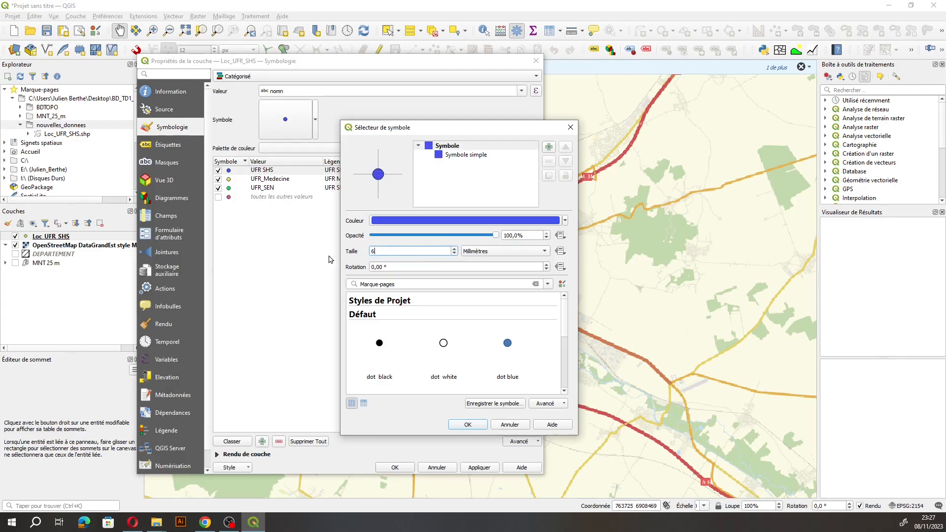
{"action": "left_click", "coordinate": [468, 424]}
Set the symbol size of the UFR Médecine and UFR SEN categories to 6 millimetres each.
{"action": "double_click", "coordinate": [229, 181]}
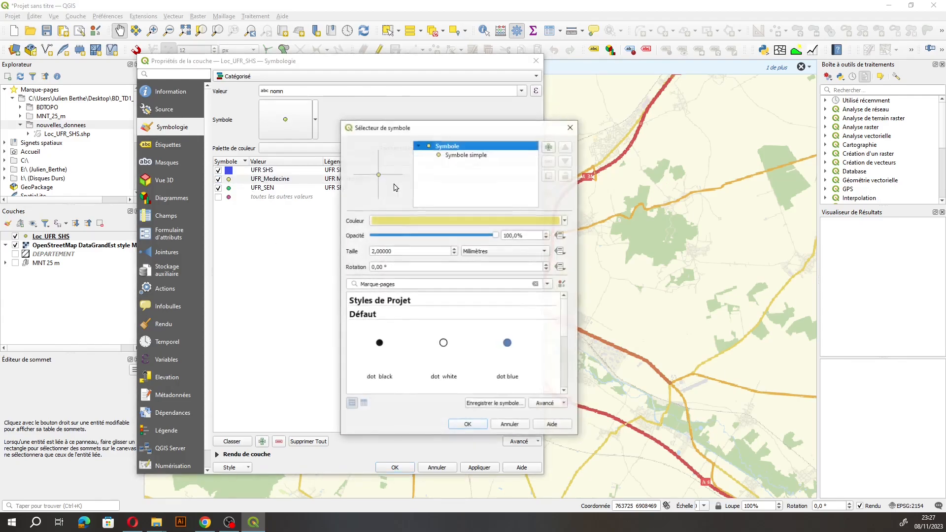
{"action": "left_click", "coordinate": [403, 251]}
{"action": "type", "text": "6"}
{"action": "left_click", "coordinate": [465, 425]}
{"action": "double_click", "coordinate": [229, 190]}
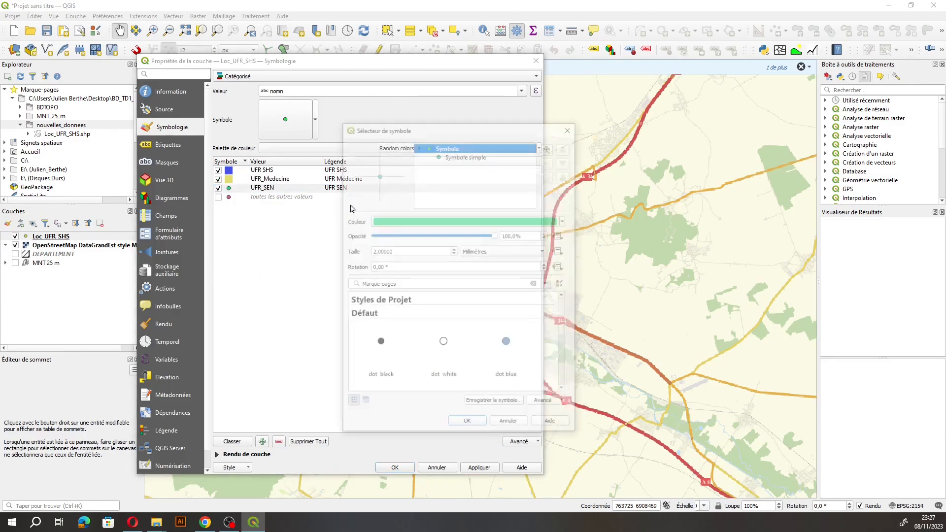
{"action": "double_click", "coordinate": [404, 252]}
{"action": "type", "text": "6"}
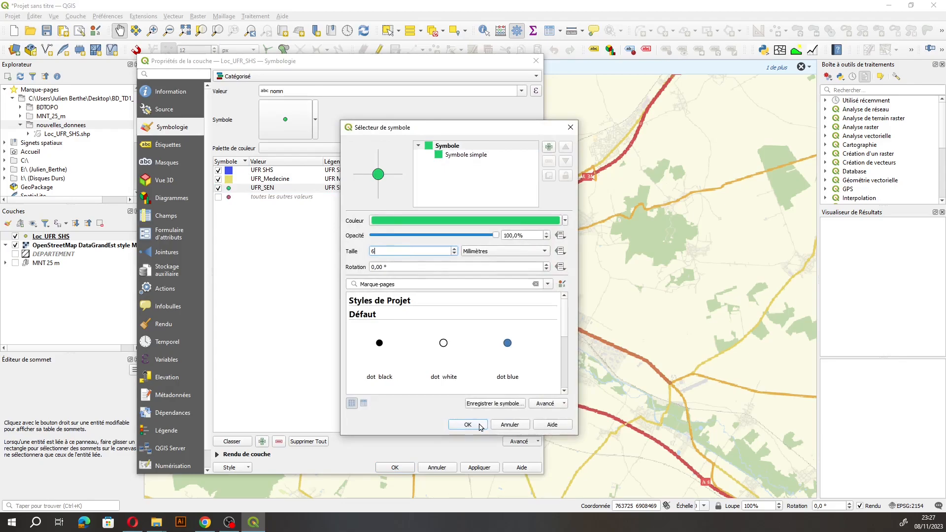
{"action": "left_click", "coordinate": [477, 424]}
Recolor the UFR SHS category's symbol red and apply the categorized symbology to the map.
{"action": "double_click", "coordinate": [228, 170]}
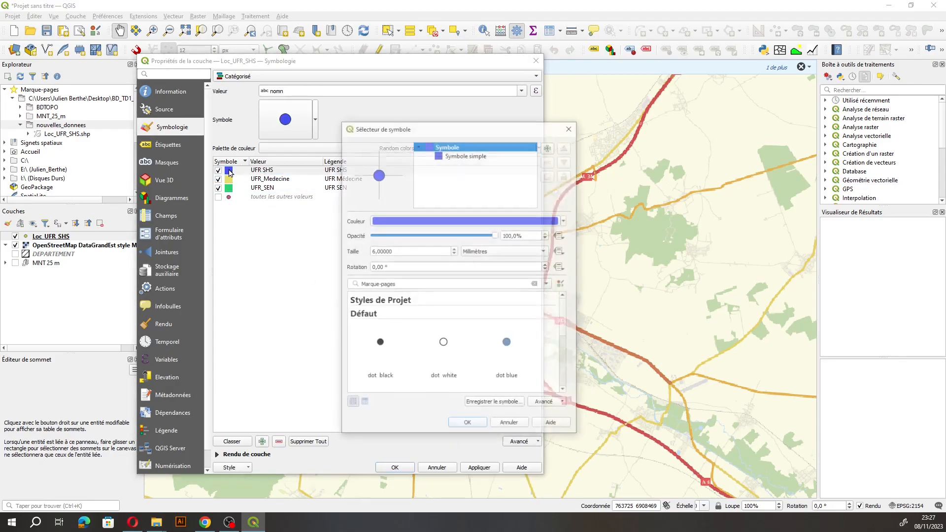
{"action": "left_click", "coordinate": [562, 221]}
{"action": "left_click_drag", "start_coordinate": [366, 218], "coordinate": [340, 216]}
{"action": "left_click", "coordinate": [388, 399]}
{"action": "left_click", "coordinate": [468, 425]}
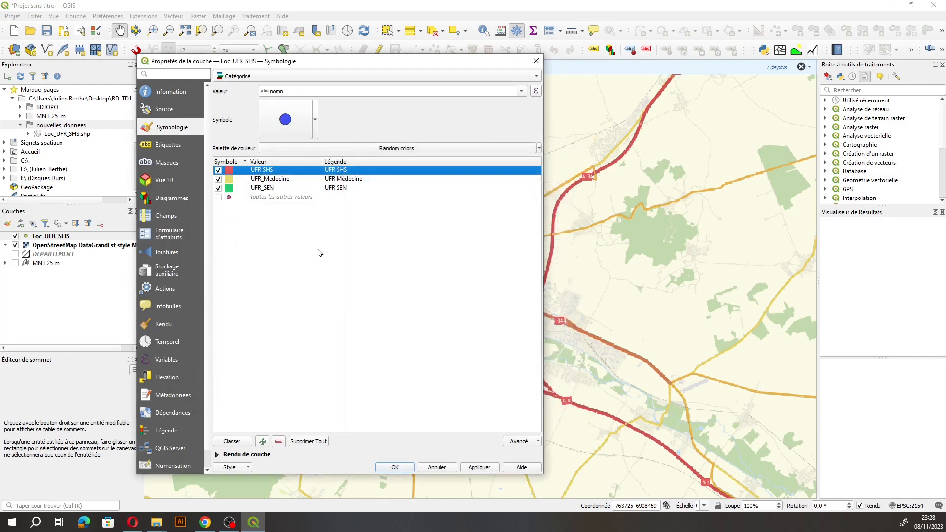
{"action": "left_click", "coordinate": [395, 467]}
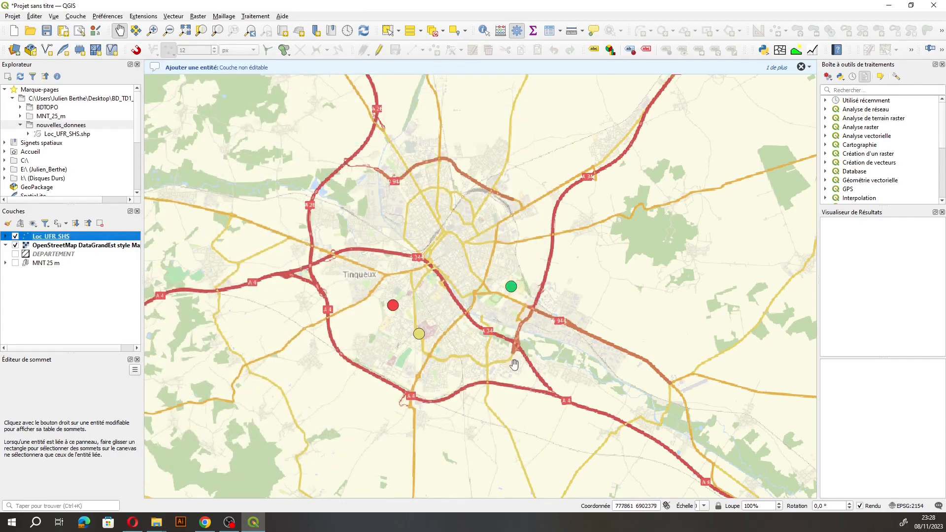
{"action": "left_click_drag", "start_coordinate": [408, 291], "coordinate": [464, 303]}
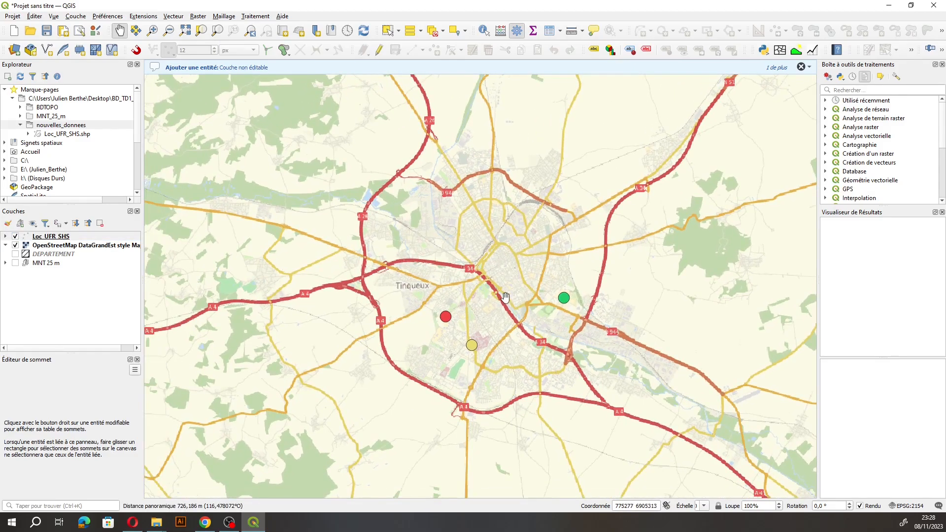
{"action": "left_click_drag", "start_coordinate": [486, 267], "coordinate": [459, 277]}
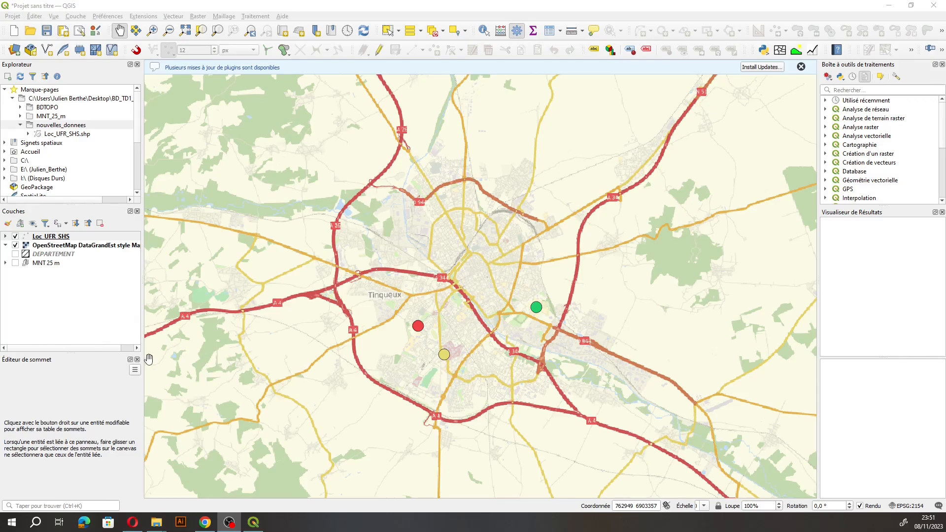
Save the project as Carte_UFR_Reims in QGZ format in the BD_TD1 data folder on the desktop.
{"action": "left_click", "coordinate": [13, 18]}
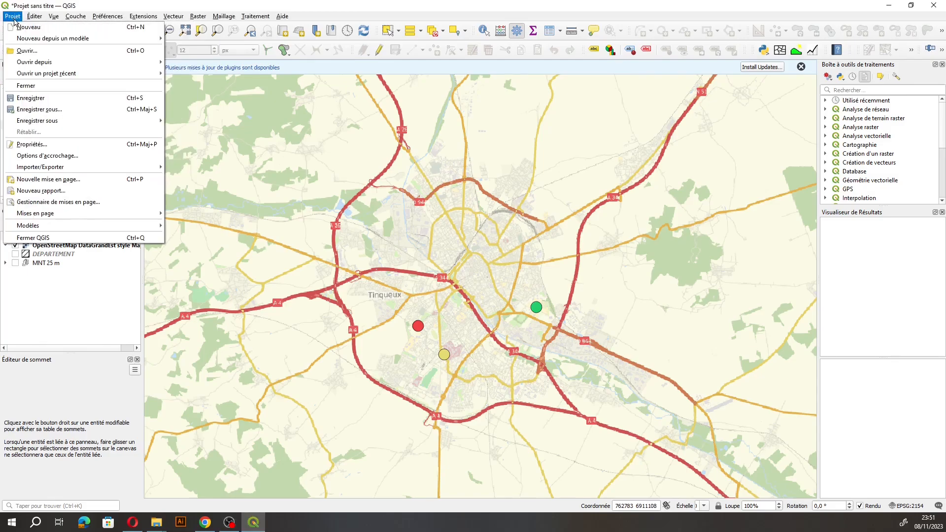
{"action": "left_click", "coordinate": [42, 109]}
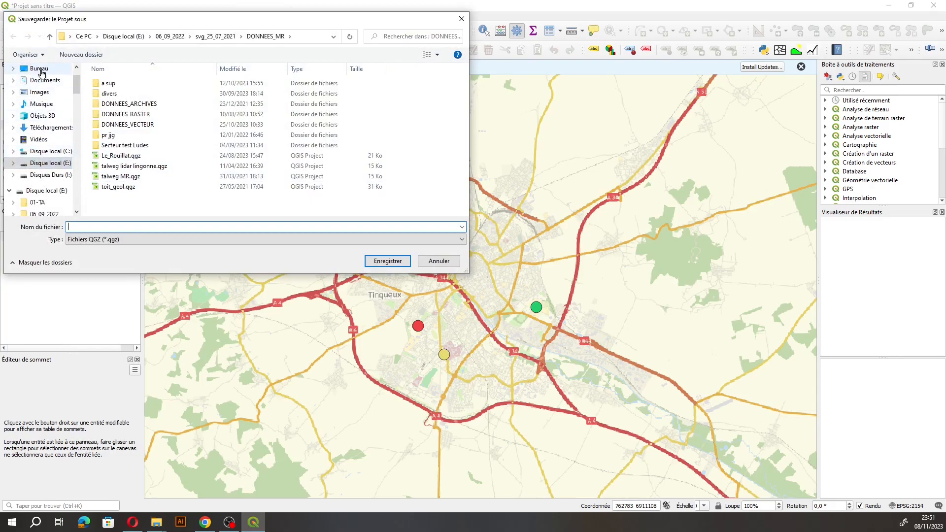
{"action": "left_click", "coordinate": [38, 69]}
{"action": "double_click", "coordinate": [129, 93]}
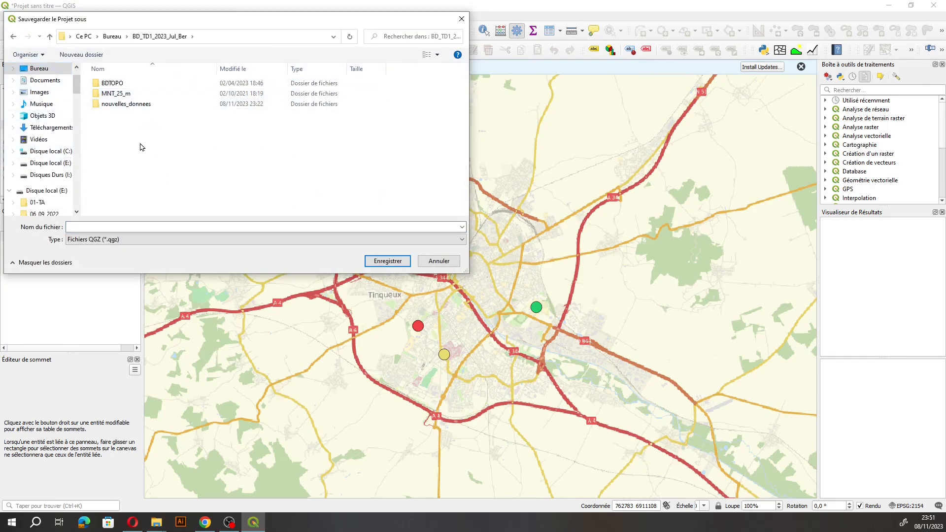
{"action": "left_click", "coordinate": [90, 227]}
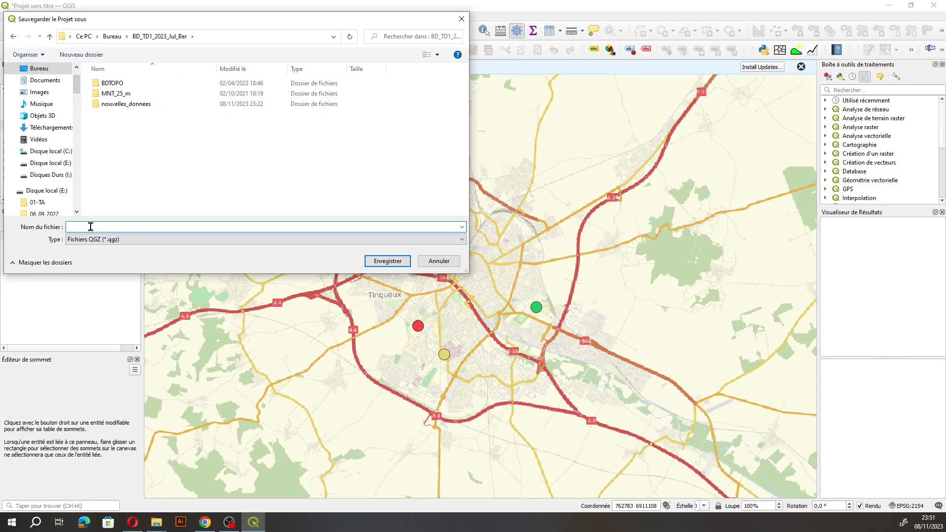
{"action": "type", "text": "Projet_1"}
{"action": "left_click_drag", "start_coordinate": [111, 226], "coordinate": [40, 232]}
{"action": "key", "text": "BackSpace"}
{"action": "type", "text": "Carte_UFR_Reims"}
{"action": "left_click", "coordinate": [383, 264]}
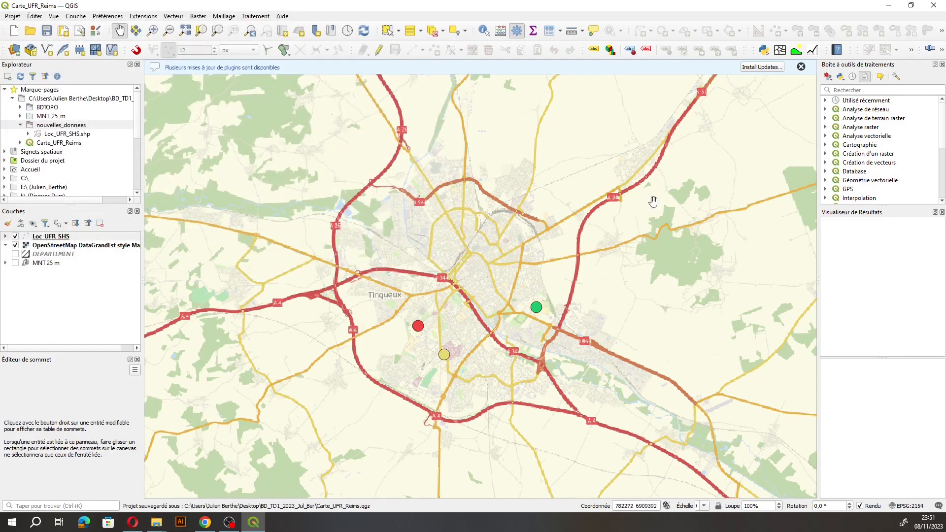
Switch to File Explorer and check the saved Carte_UFR_Reims.qgz project file in the BD_TD1 data folder.
{"action": "mouse_move", "coordinate": [164, 524]}
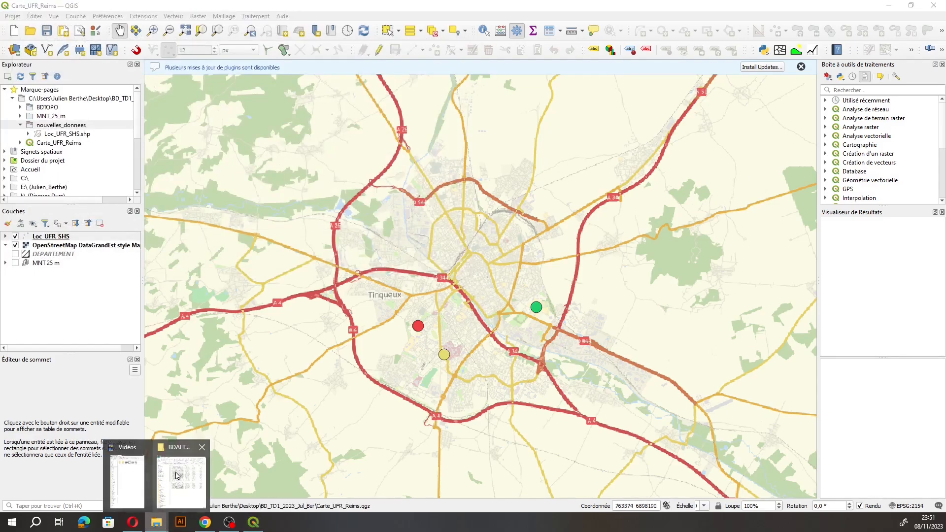
{"action": "left_click", "coordinate": [193, 455]}
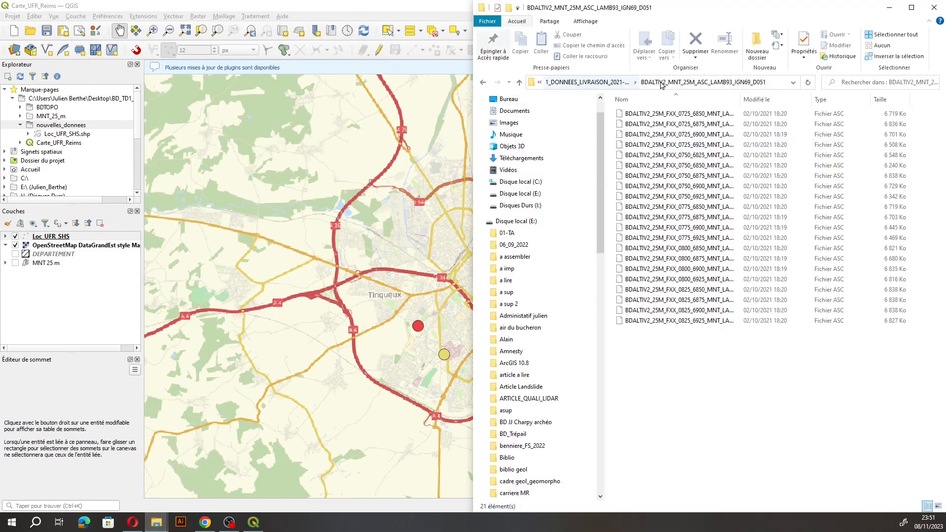
{"action": "left_click", "coordinate": [551, 83]}
{"action": "left_click", "coordinate": [552, 83]}
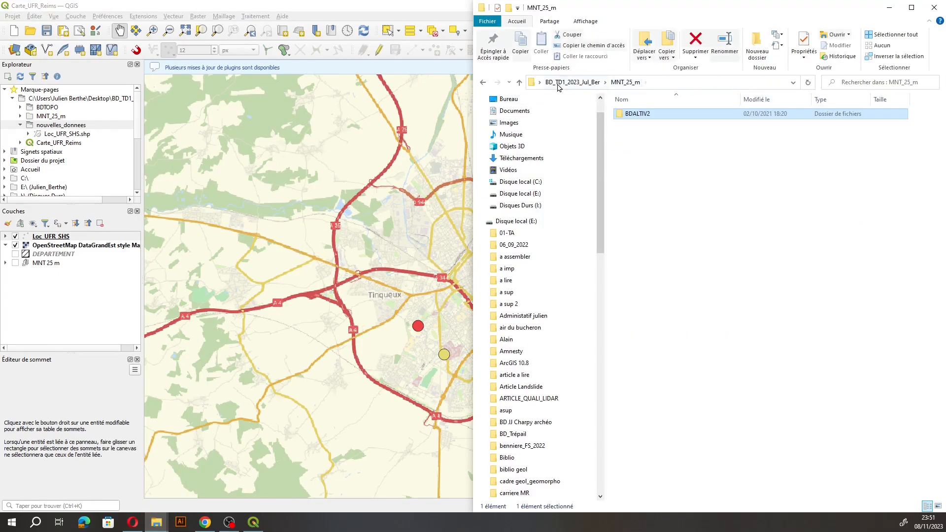
{"action": "left_click", "coordinate": [555, 83]}
{"action": "left_click", "coordinate": [693, 198]}
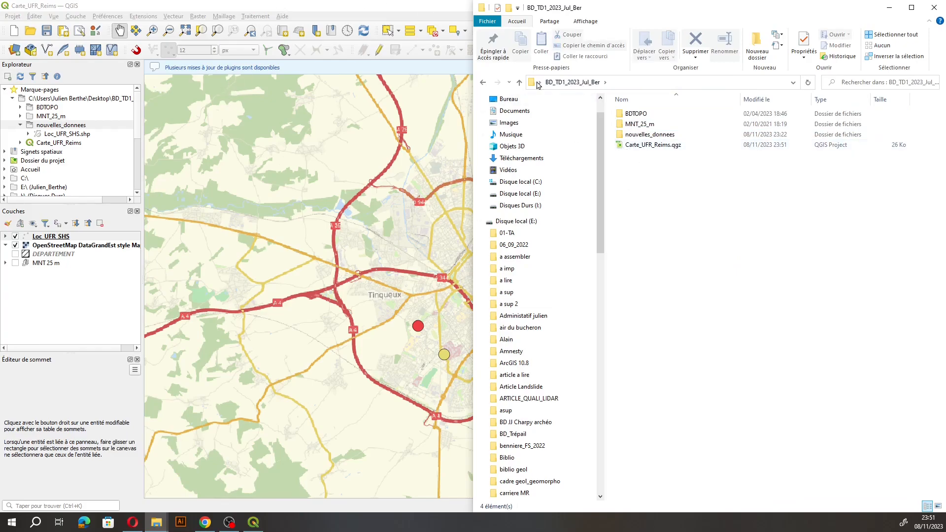
{"action": "left_click", "coordinate": [98, 290]}
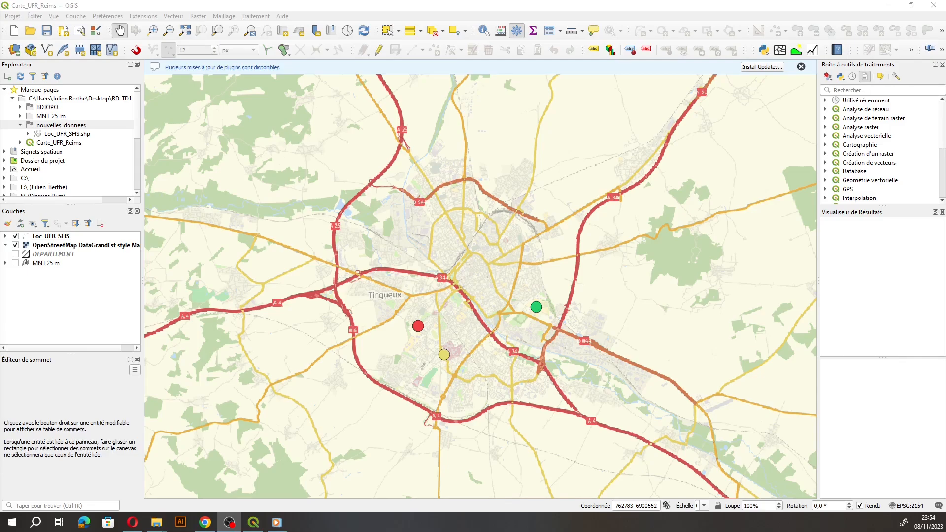
{"action": "mouse_move", "coordinate": [157, 522]}
{"action": "left_click", "coordinate": [177, 476]}
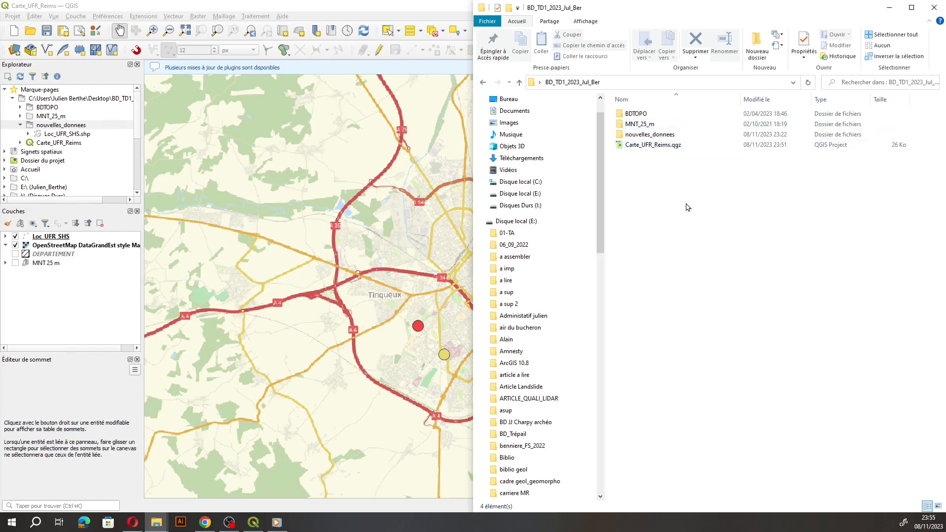
{"action": "left_click", "coordinate": [646, 146]}
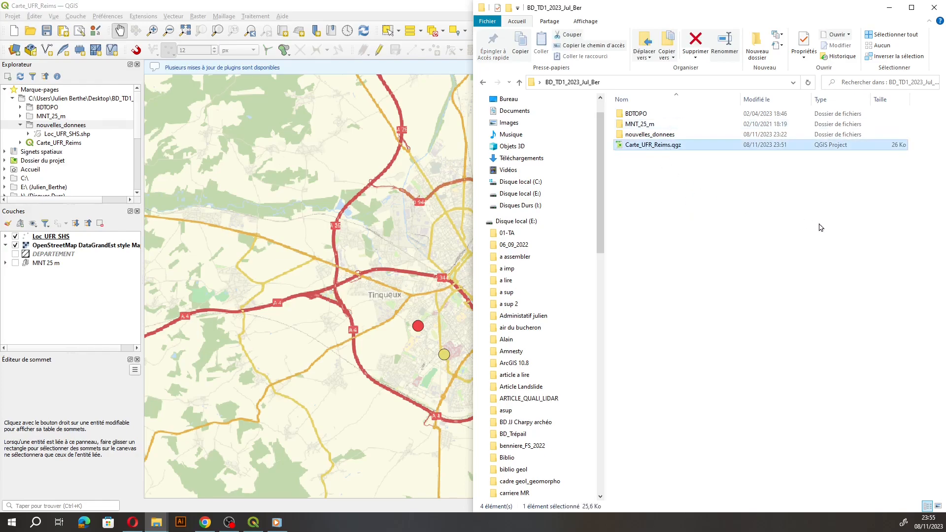
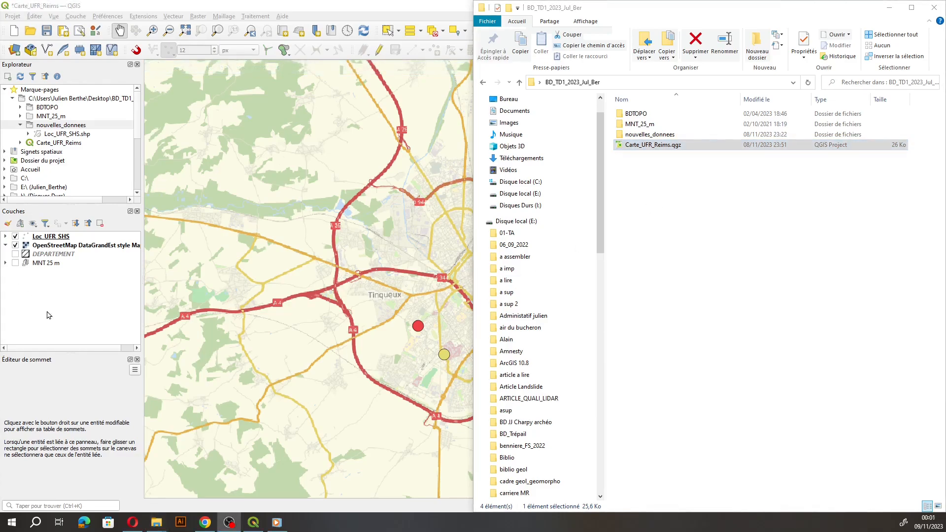
Return to QGIS and create a new print layout titled "Cartes des UFR de Reims".
{"action": "left_click", "coordinate": [68, 313]}
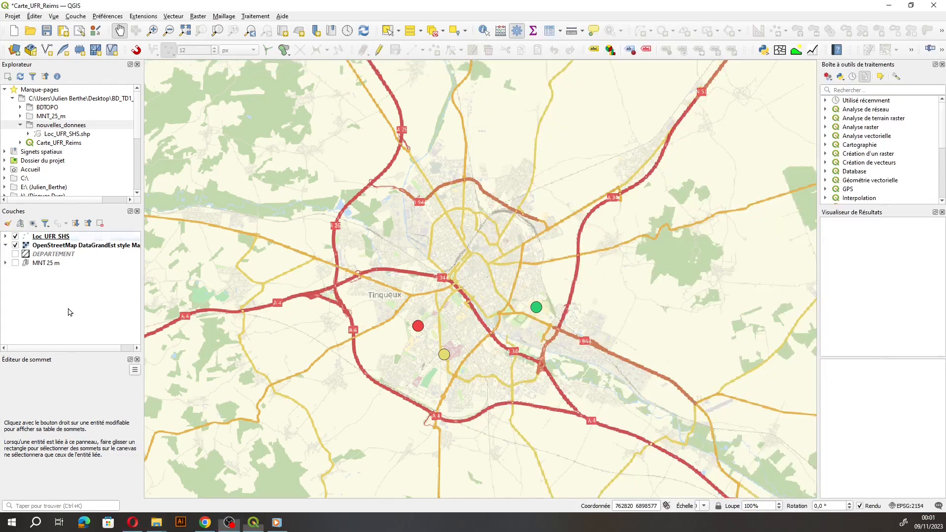
{"action": "left_click", "coordinate": [12, 16]}
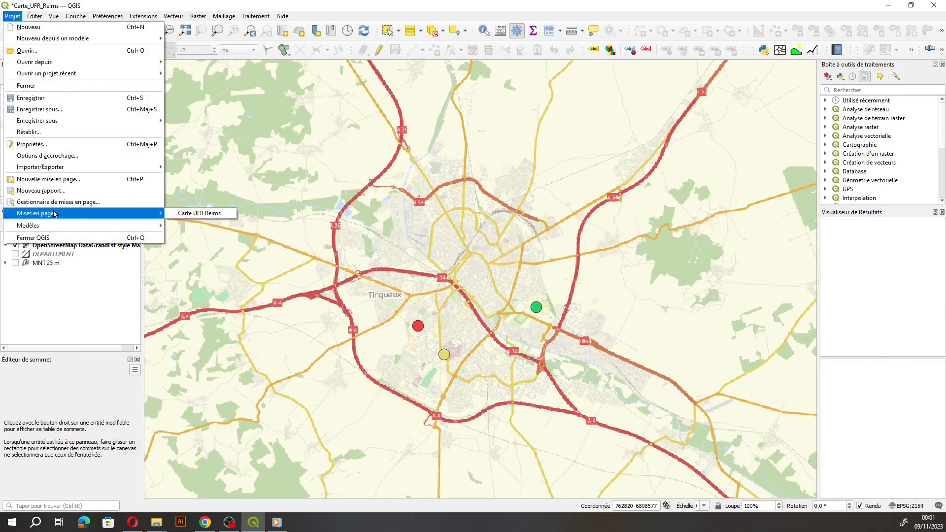
{"action": "left_click", "coordinate": [41, 180]}
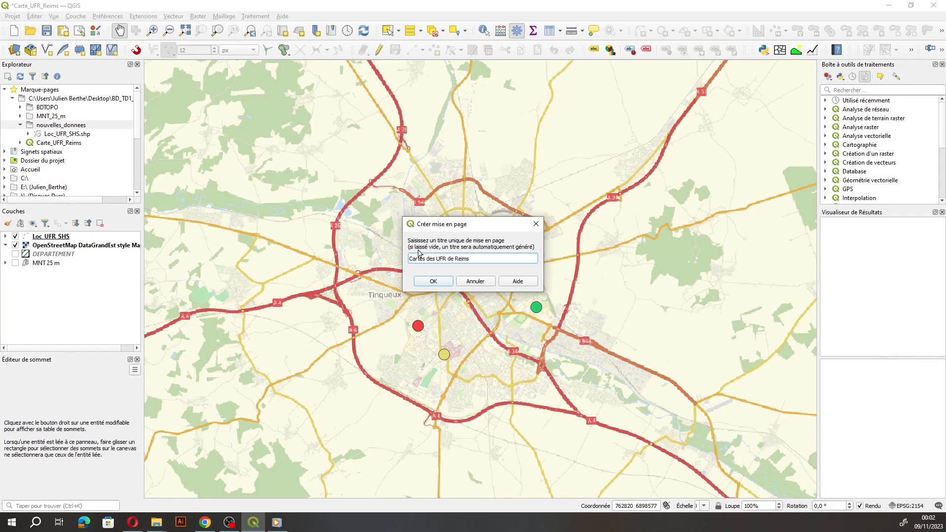
{"action": "left_click", "coordinate": [434, 282]}
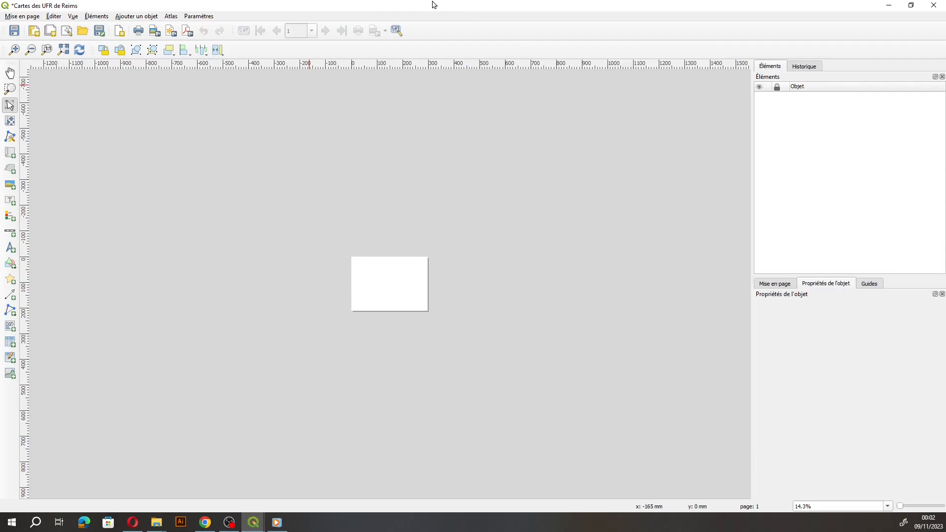
Zoom the main project map in on Reims around the three UFR points and return to the layout window.
{"action": "left_click_drag", "start_coordinate": [398, 11], "coordinate": [945, 82]}
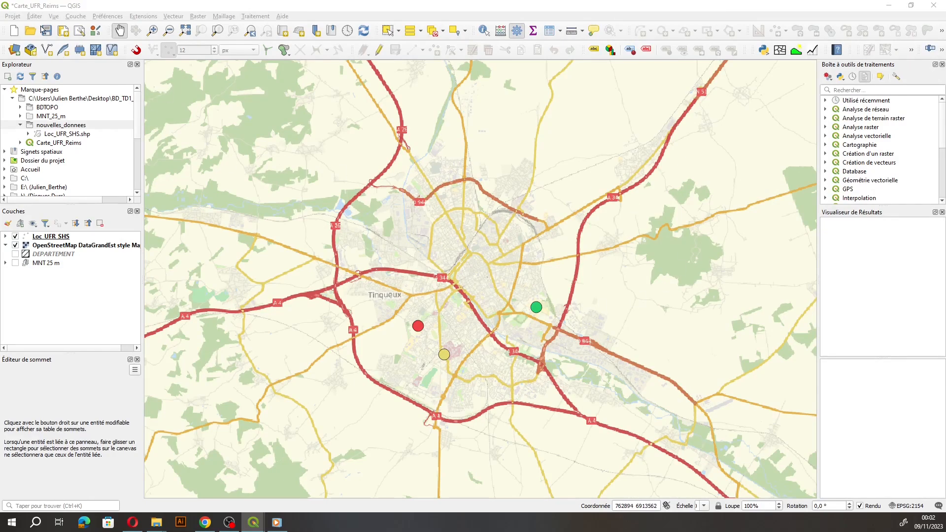
{"action": "left_click_drag", "start_coordinate": [943, 81], "coordinate": [912, 6]}
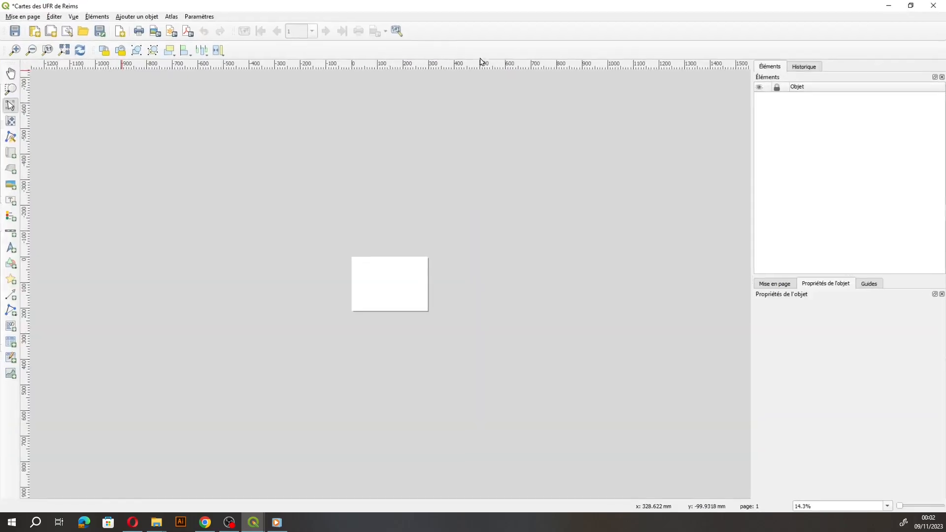
{"action": "left_click", "coordinate": [889, 5]}
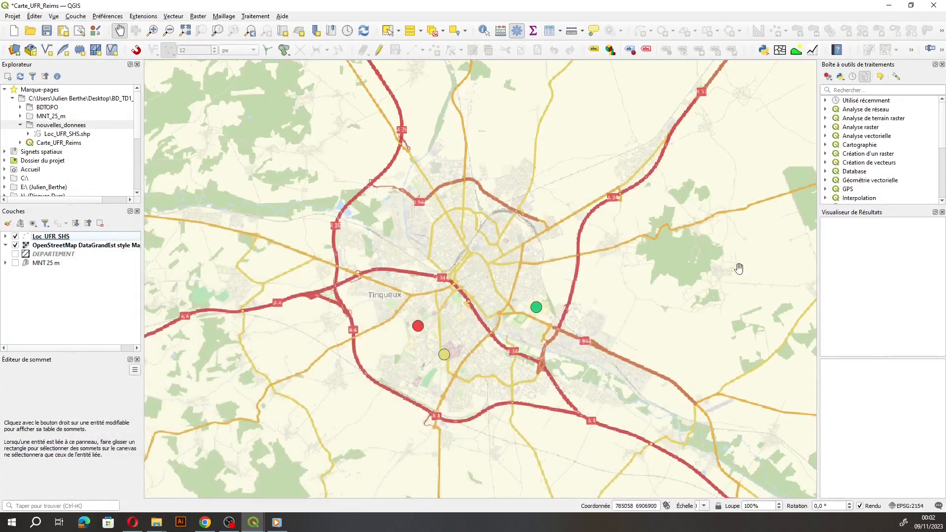
{"action": "left_click", "coordinate": [152, 31]}
{"action": "left_click_drag", "start_coordinate": [301, 131], "coordinate": [633, 451]}
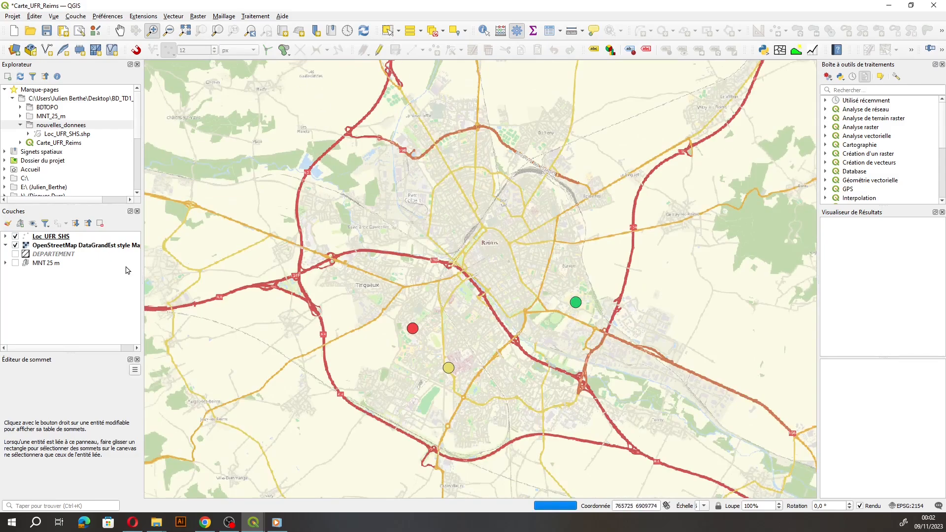
{"action": "mouse_move", "coordinate": [257, 522]}
{"action": "left_click", "coordinate": [286, 490]}
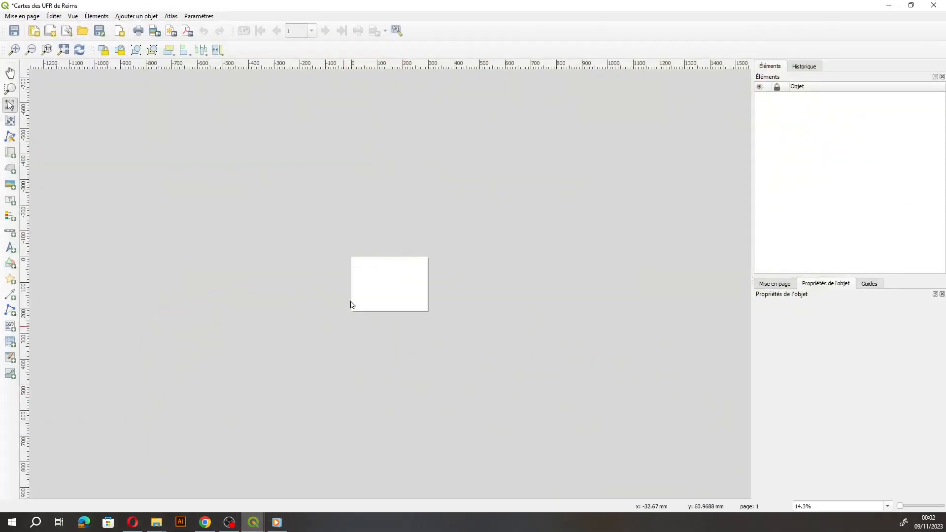
Examine the page's size and orientation properties and the general layout settings, with the page shown at 100%.
{"action": "left_click", "coordinate": [46, 49]}
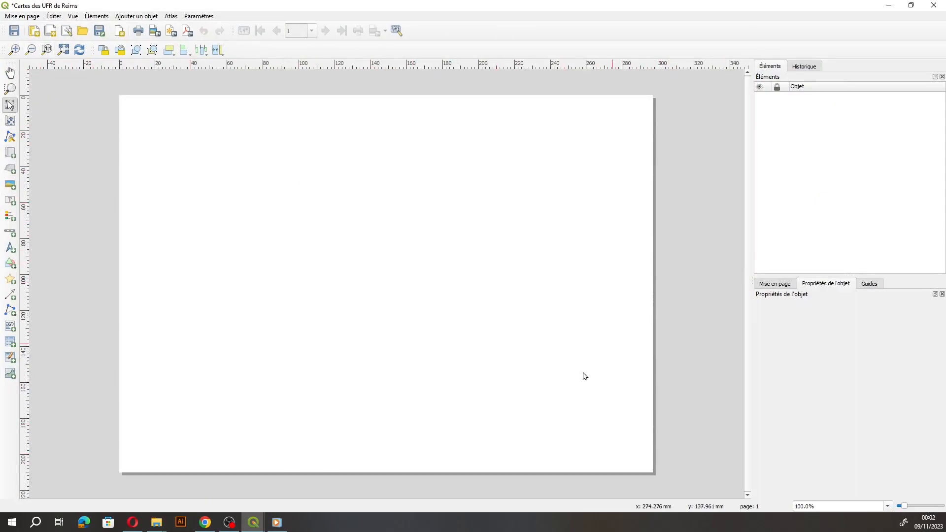
{"action": "right_click", "coordinate": [224, 216]}
{"action": "left_click", "coordinate": [277, 245]}
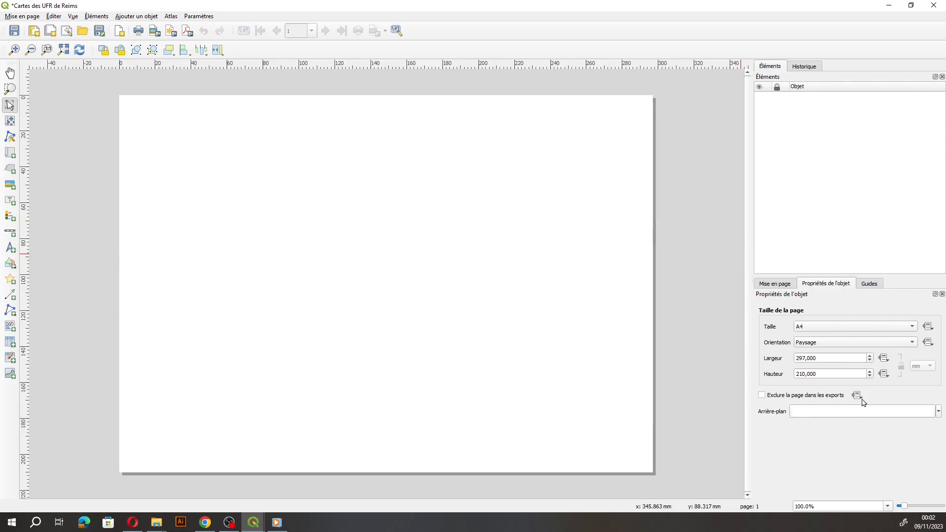
{"action": "left_click", "coordinate": [771, 286]}
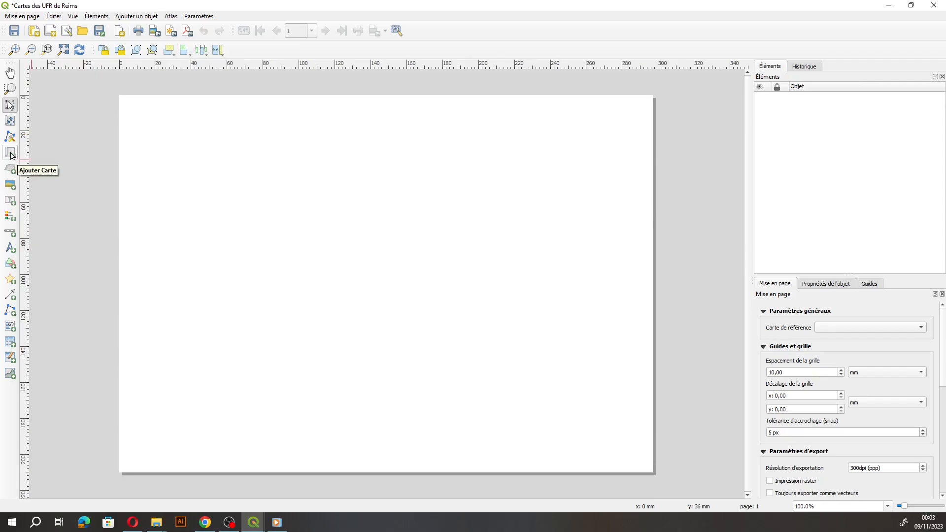
Add a map filling the whole A4 landscape page and compare it with the main project map.
{"action": "left_click", "coordinate": [11, 156]}
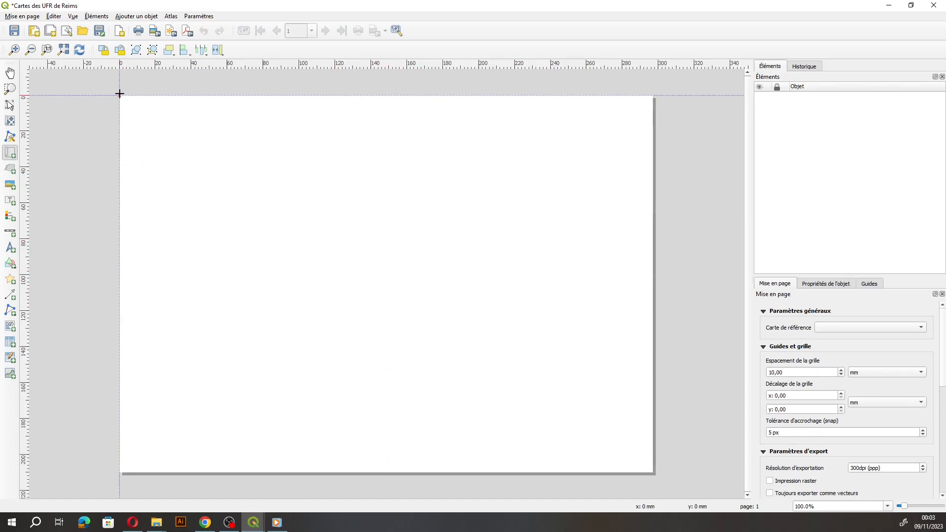
{"action": "left_click_drag", "start_coordinate": [119, 96], "coordinate": [653, 473]}
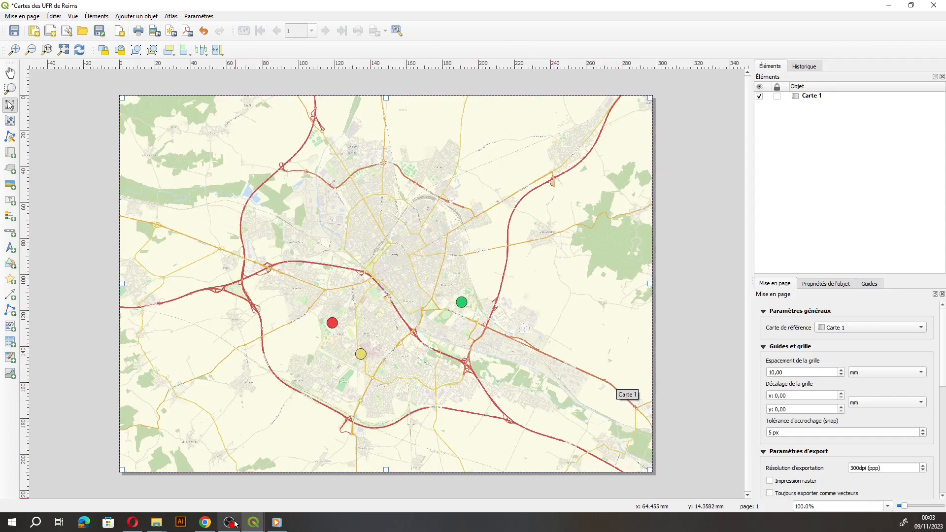
{"action": "mouse_move", "coordinate": [254, 523]}
{"action": "left_click", "coordinate": [216, 487]}
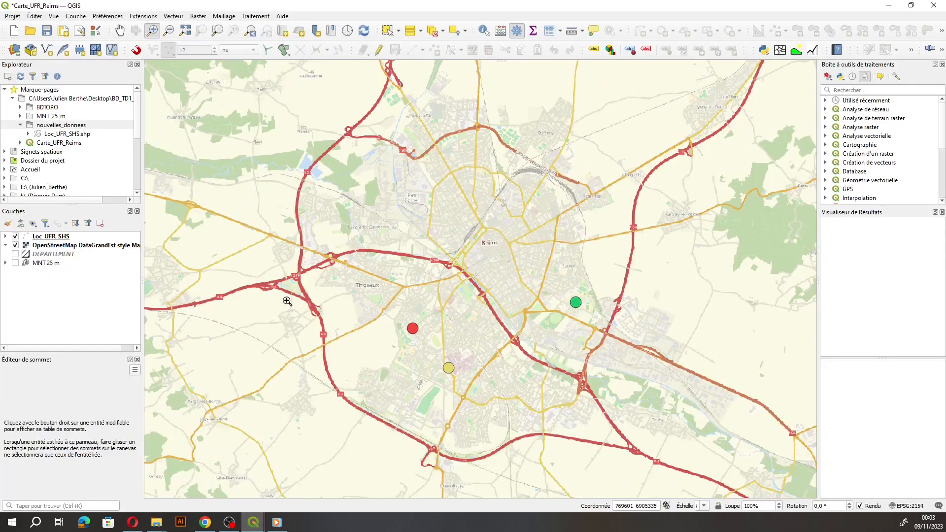
{"action": "left_click", "coordinate": [318, 478]}
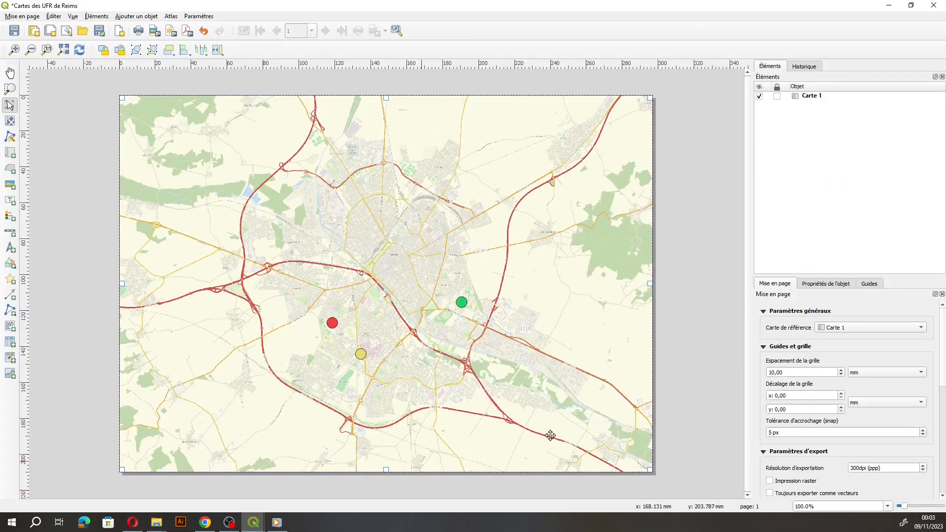
Examine the Carte 1 item's properties, including scale, extent, frame and variables, and compare the layout with the main project map.
{"action": "left_click", "coordinate": [803, 100]}
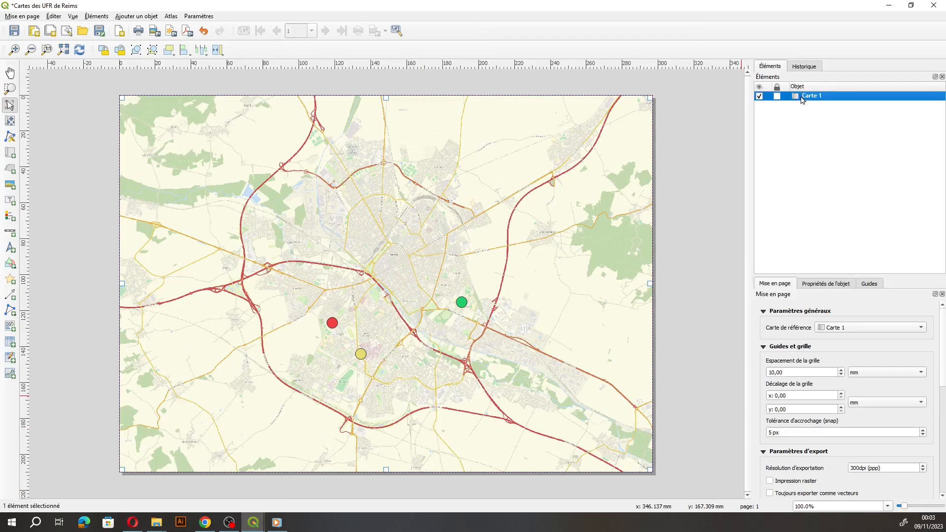
{"action": "left_click", "coordinate": [826, 284]}
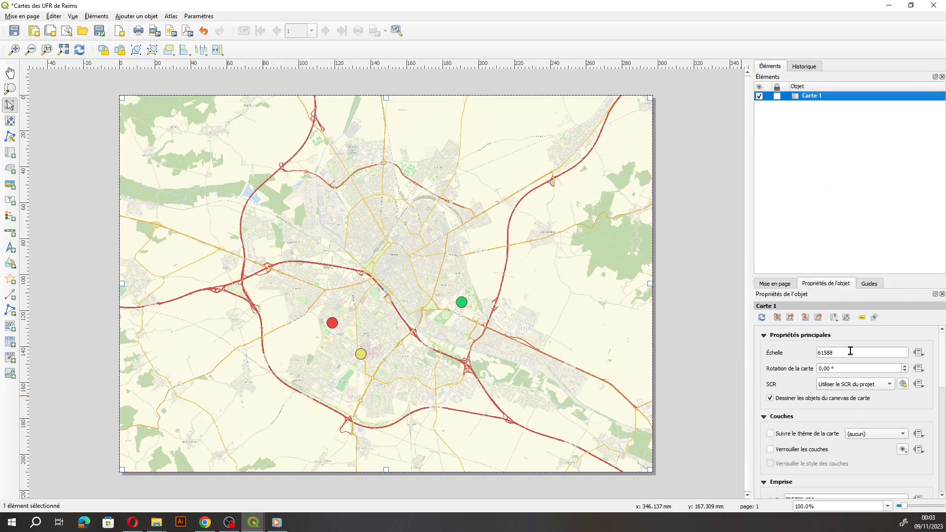
{"action": "scroll", "coordinate": [818, 389], "scroll_direction": "down", "scroll_amount": 5}
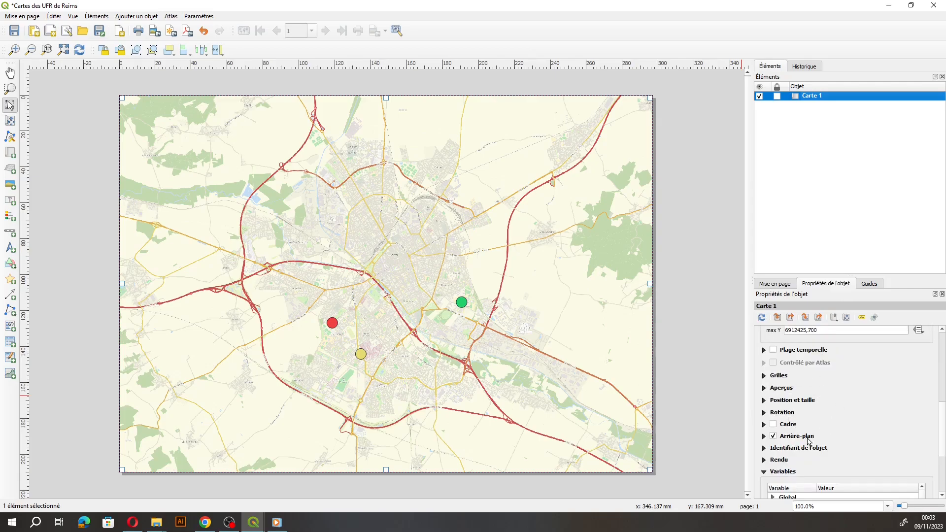
{"action": "scroll", "coordinate": [818, 462], "scroll_direction": "down", "scroll_amount": 3}
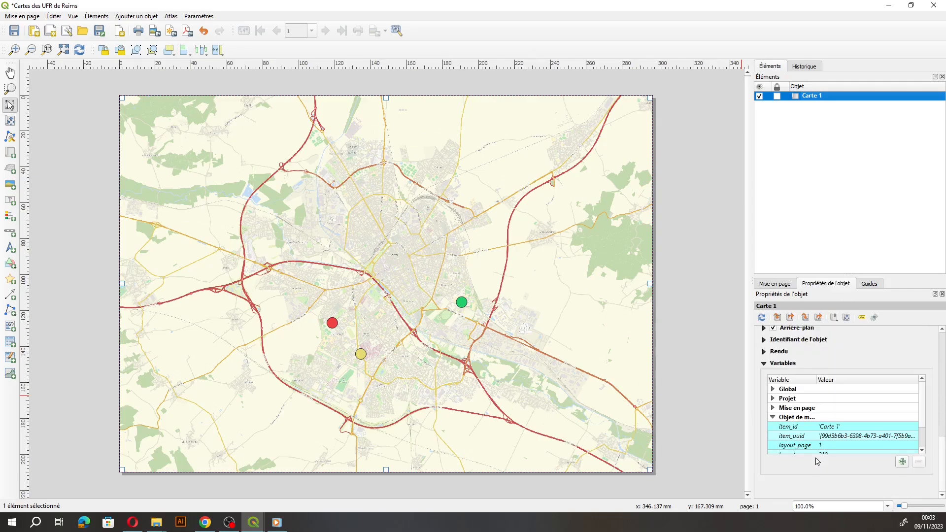
{"action": "scroll", "coordinate": [799, 376], "scroll_direction": "up", "scroll_amount": 3}
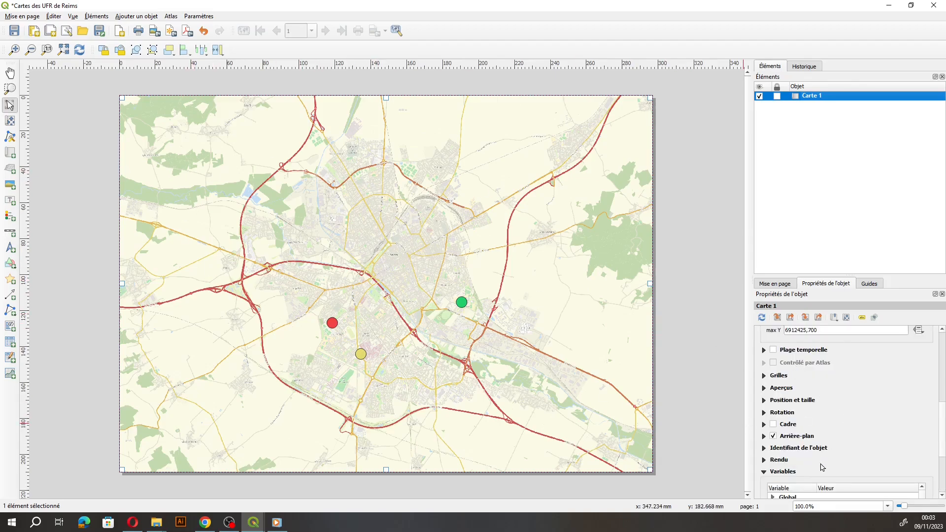
{"action": "scroll", "coordinate": [819, 444], "scroll_direction": "up", "scroll_amount": 3}
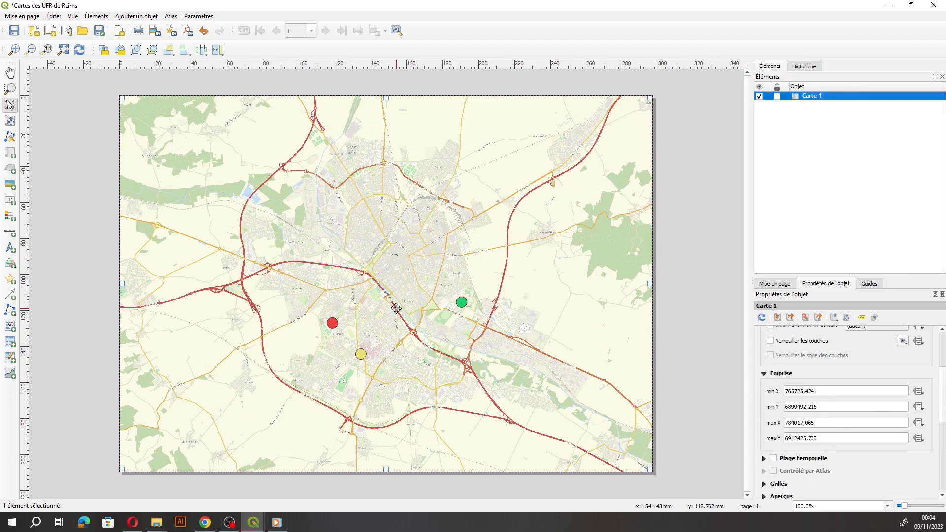
{"action": "scroll", "coordinate": [837, 425], "scroll_direction": "down", "scroll_amount": 3}
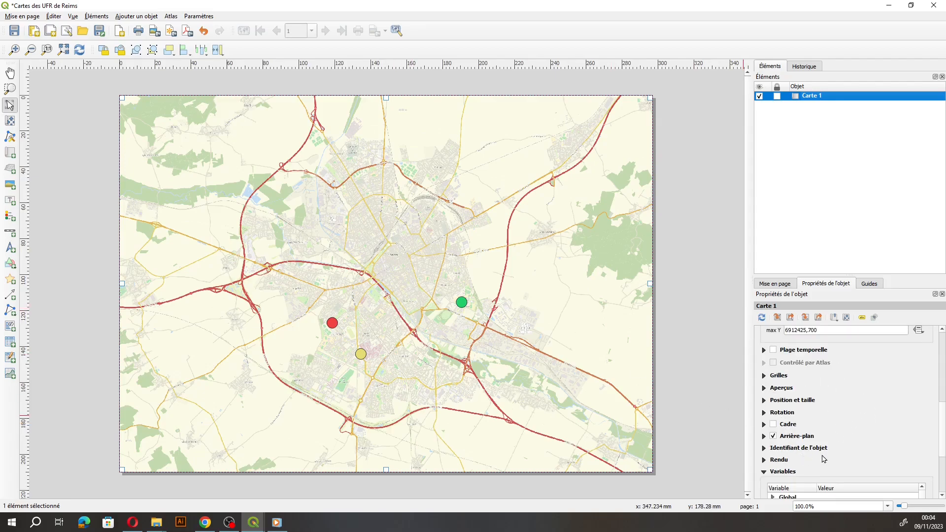
{"action": "scroll", "coordinate": [824, 448], "scroll_direction": "up", "scroll_amount": 6}
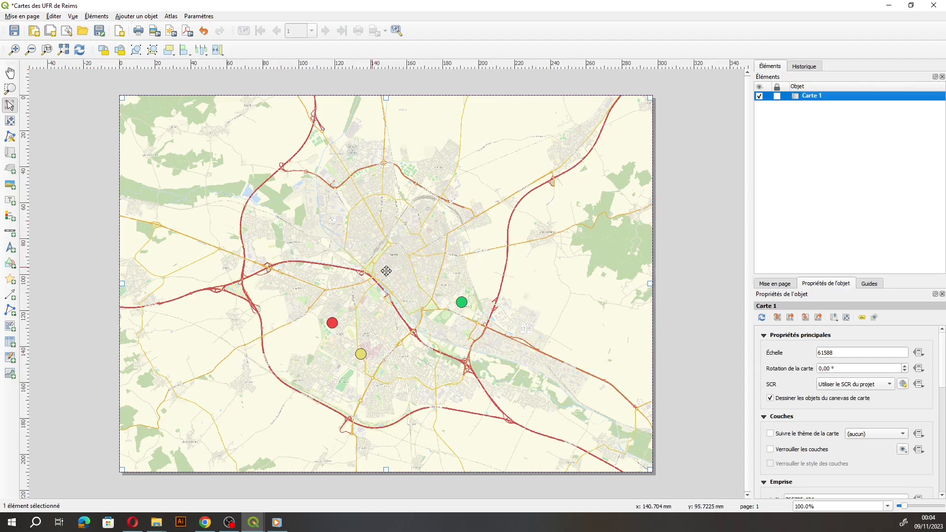
{"action": "mouse_move", "coordinate": [254, 523]}
{"action": "left_click", "coordinate": [221, 482]}
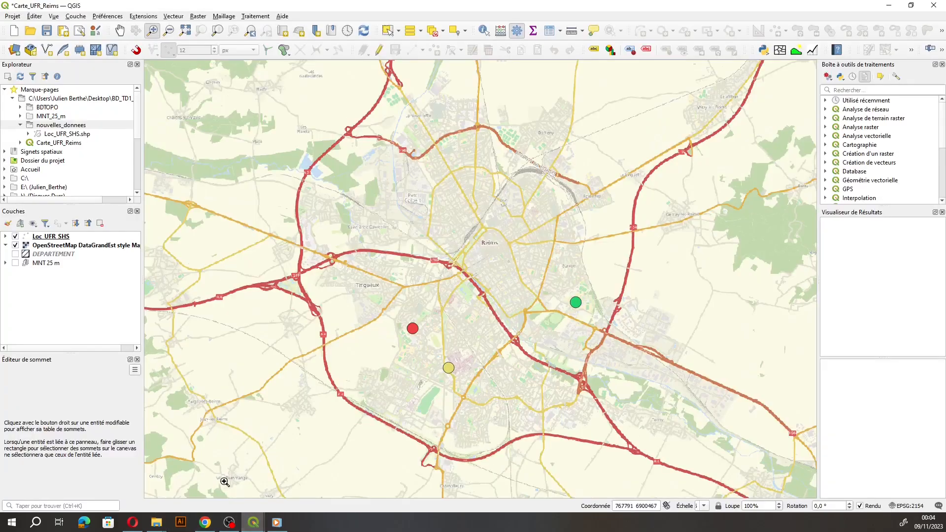
{"action": "left_click", "coordinate": [304, 486]}
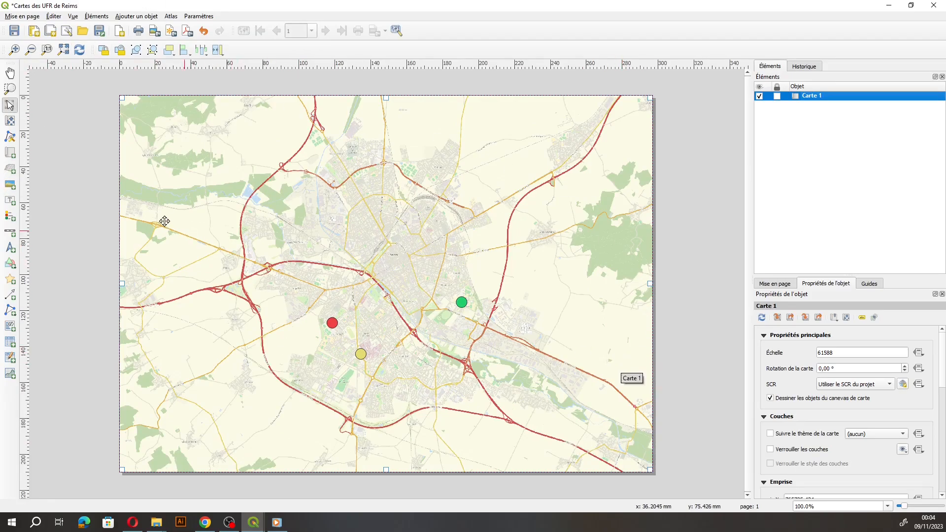
Add a scale bar about 37 mm wide and 11 mm high at the lower-right corner of the page.
{"action": "left_click", "coordinate": [10, 234]}
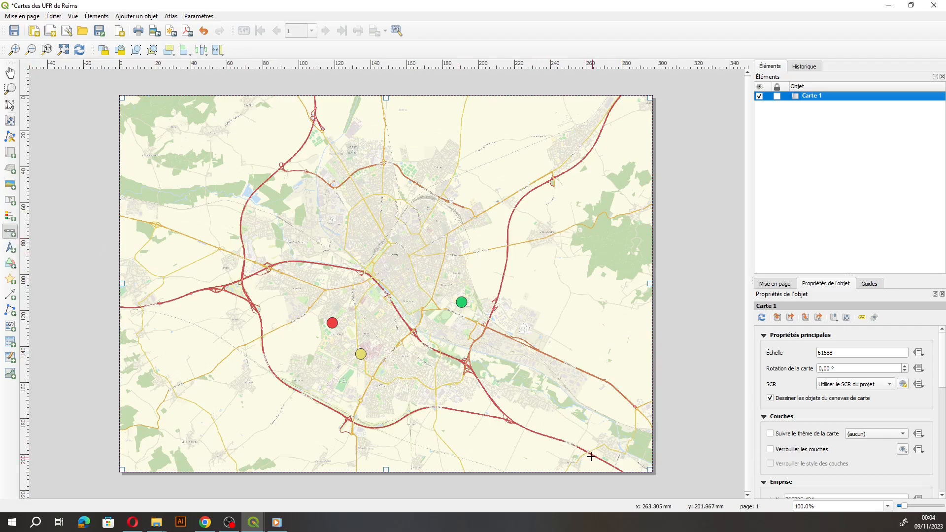
{"action": "left_click_drag", "start_coordinate": [587, 453], "coordinate": [651, 473]}
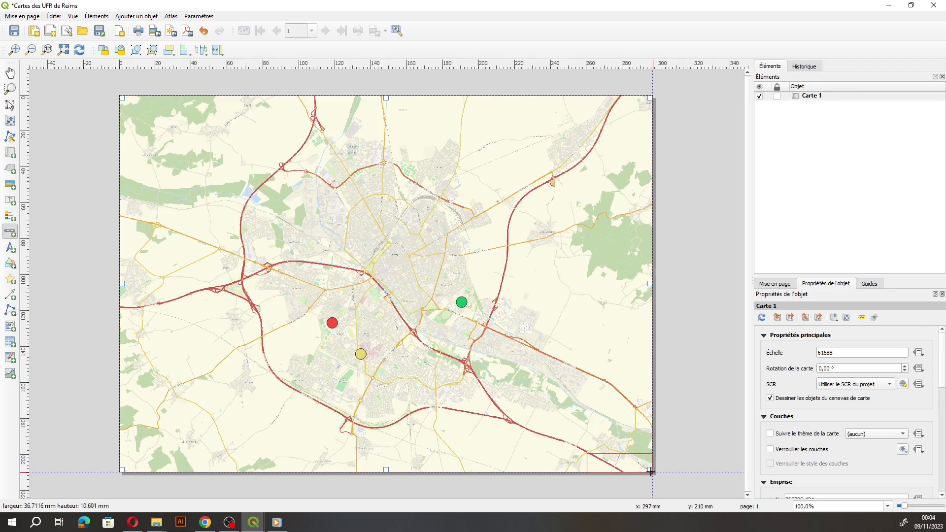
{"action": "left_click", "coordinate": [9, 74]}
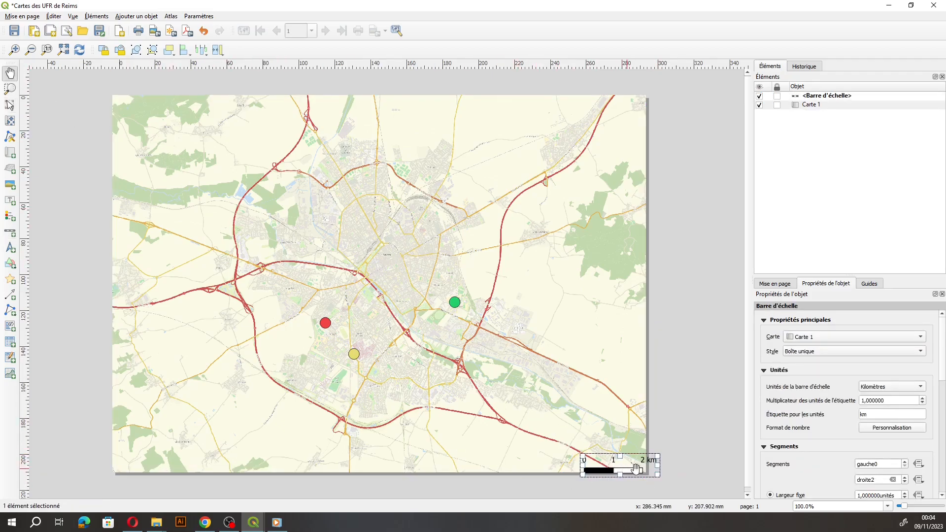
{"action": "left_click_drag", "start_coordinate": [656, 475], "coordinate": [640, 463]}
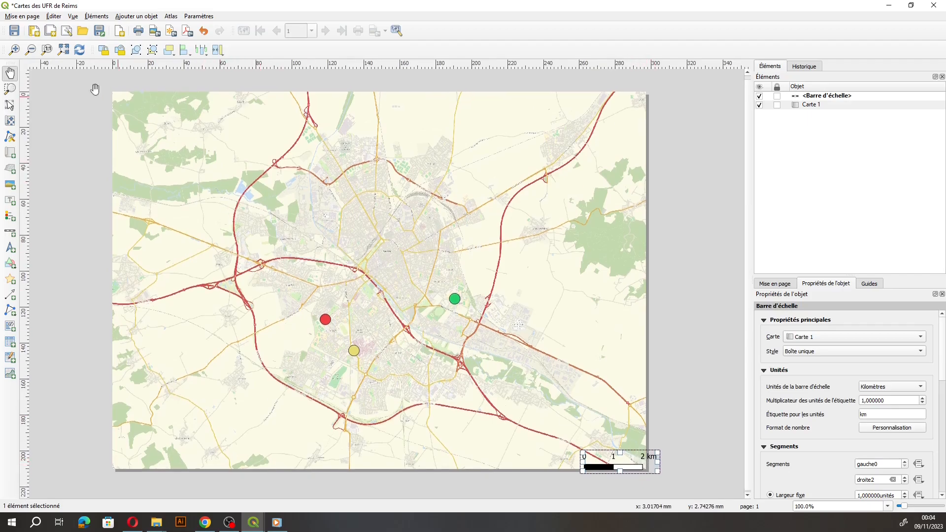
Move the scale bar fully inside the page's lower-right corner and review its item properties.
{"action": "left_click", "coordinate": [804, 96]}
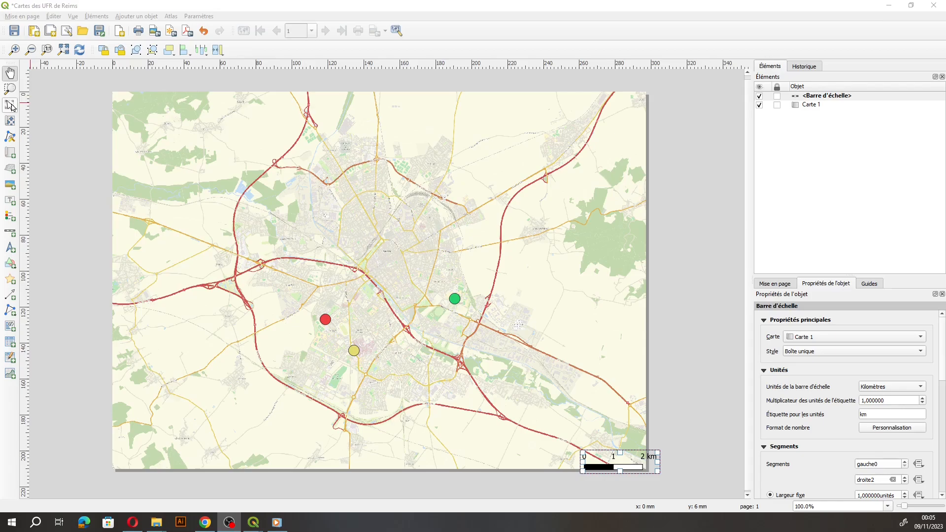
{"action": "left_click", "coordinate": [11, 105]}
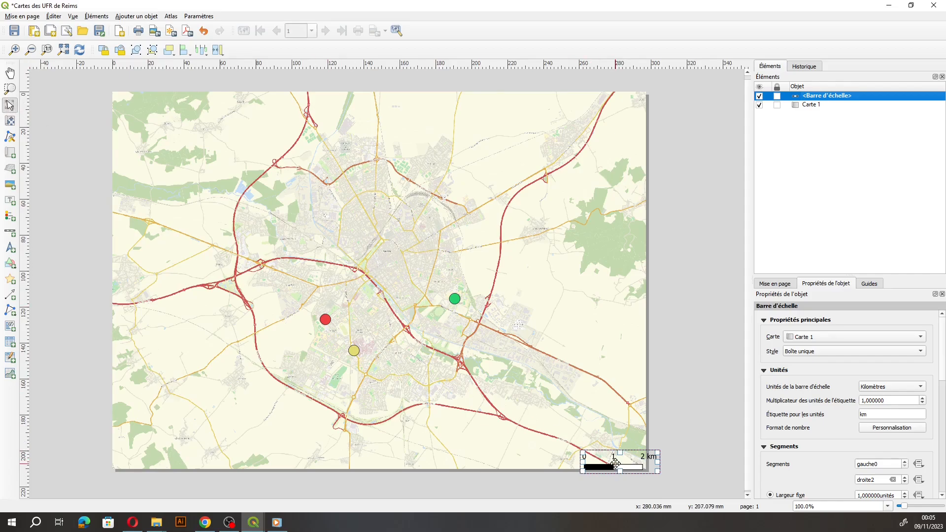
{"action": "left_click_drag", "start_coordinate": [614, 464], "coordinate": [595, 459]}
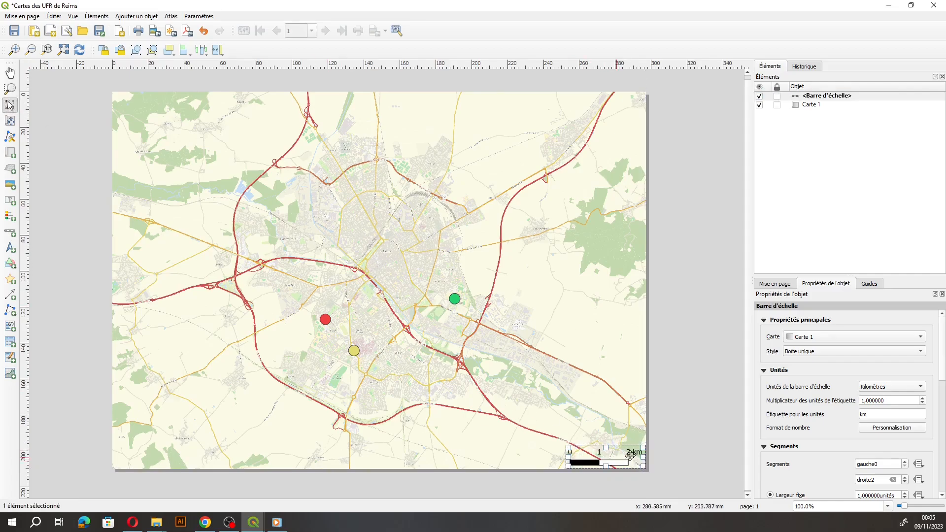
{"action": "left_click", "coordinate": [682, 435]}
{"action": "left_click", "coordinate": [613, 462]}
{"action": "left_click", "coordinate": [621, 480]}
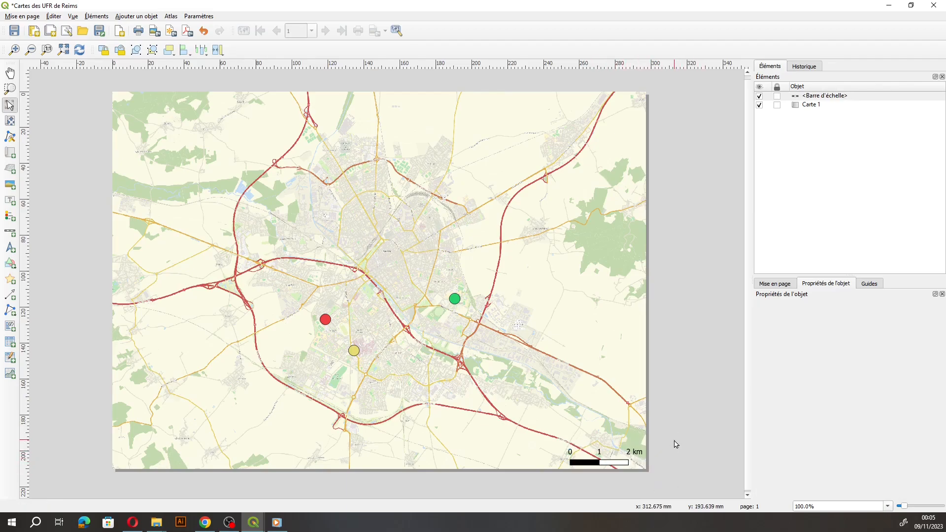
{"action": "left_click", "coordinate": [602, 467]}
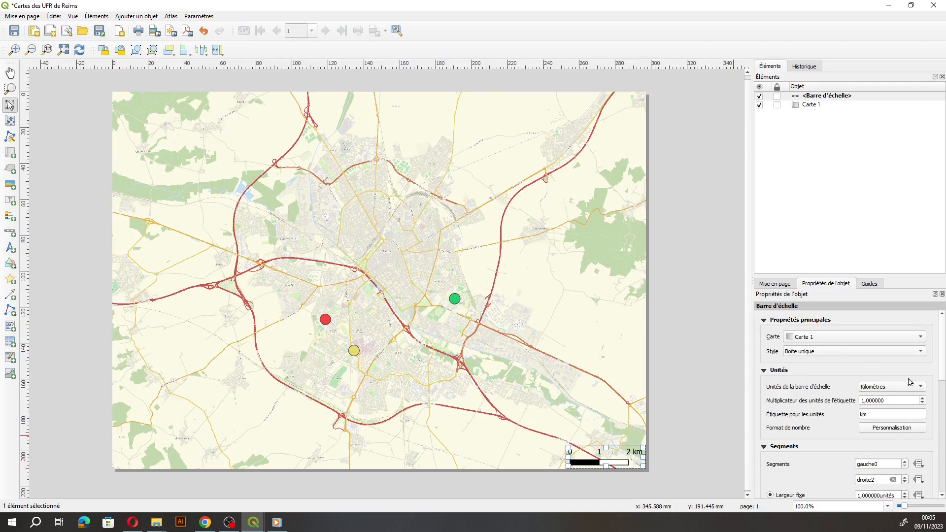
{"action": "scroll", "coordinate": [896, 413], "scroll_direction": "down", "scroll_amount": 6}
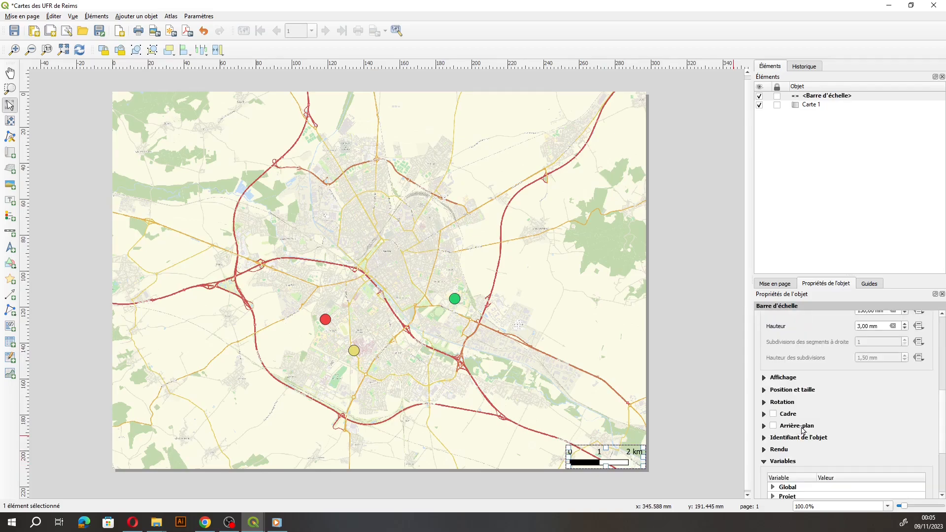
{"action": "scroll", "coordinate": [835, 431], "scroll_direction": "down", "scroll_amount": 3}
{"action": "scroll", "coordinate": [834, 429], "scroll_direction": "up", "scroll_amount": 3}
Add a text label in the page's upper-left corner reading "Carte des UFR de Reims".
{"action": "left_click", "coordinate": [10, 200]}
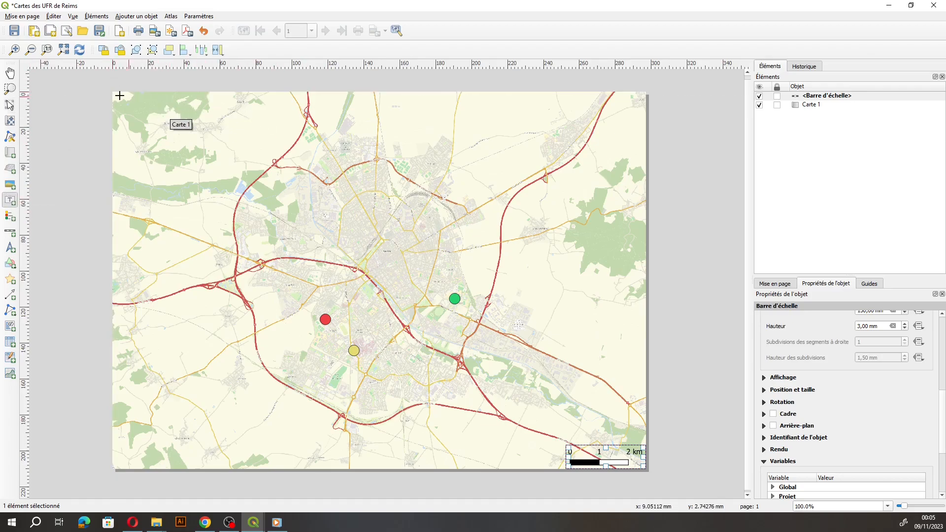
{"action": "left_click_drag", "start_coordinate": [114, 93], "coordinate": [265, 123]}
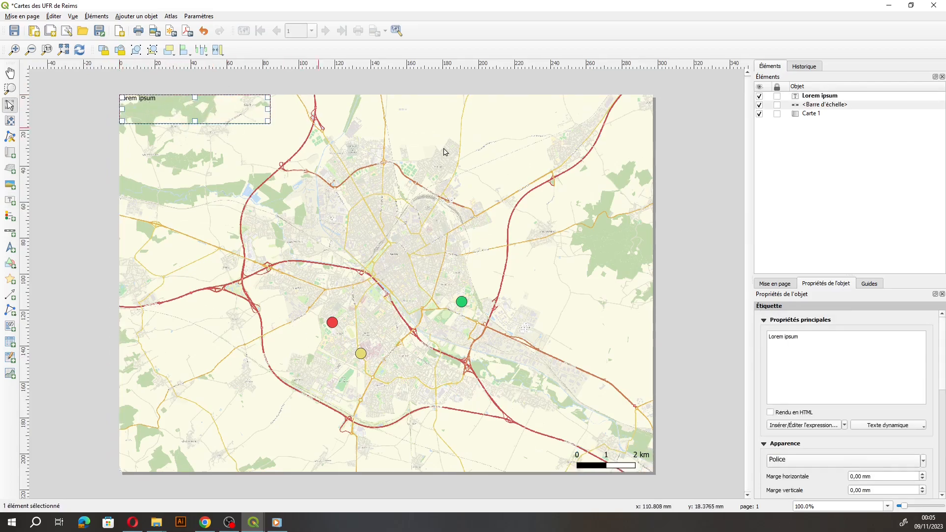
{"action": "left_click_drag", "start_coordinate": [801, 343], "coordinate": [765, 343]}
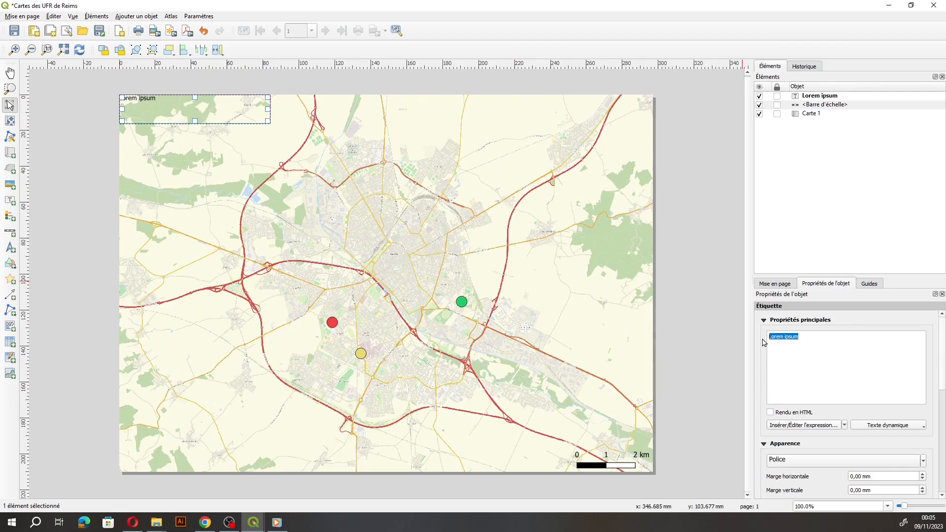
{"action": "left_click", "coordinate": [802, 149]}
{"action": "left_click", "coordinate": [819, 97]}
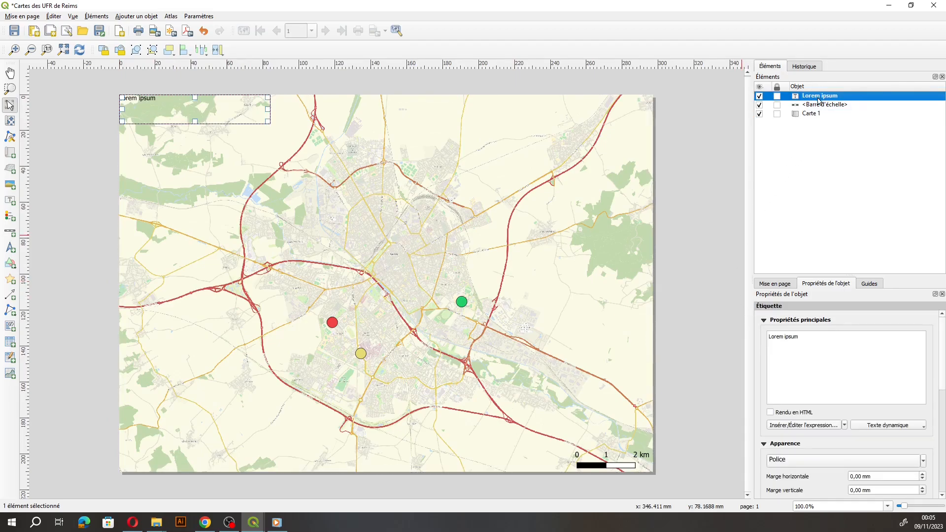
{"action": "triple_click", "coordinate": [812, 344]}
{"action": "key", "text": "BackSpace"}
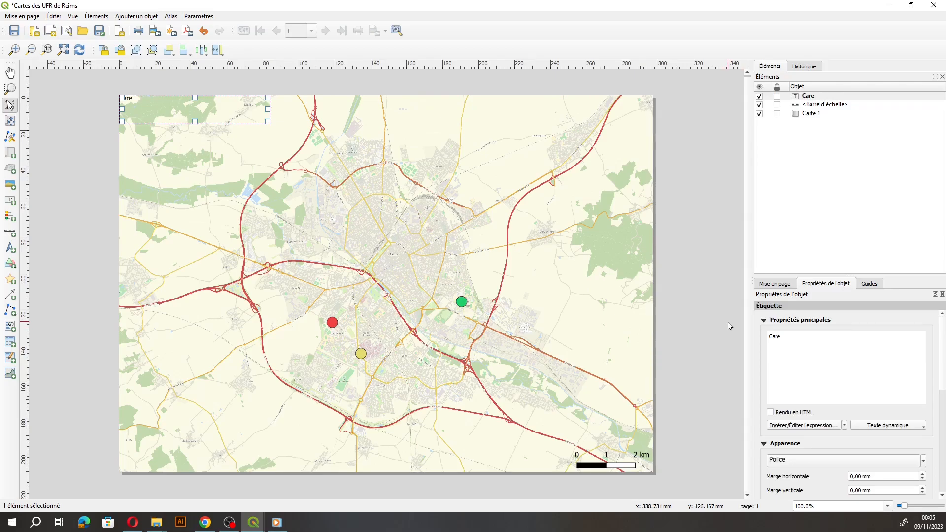
{"action": "key", "text": "BackSpace"}
{"action": "key", "text": "BackSpace"}
{"action": "key", "text": "BackSpace"}
{"action": "key", "text": "BackSpace"}
{"action": "type", "text": "Reims"}
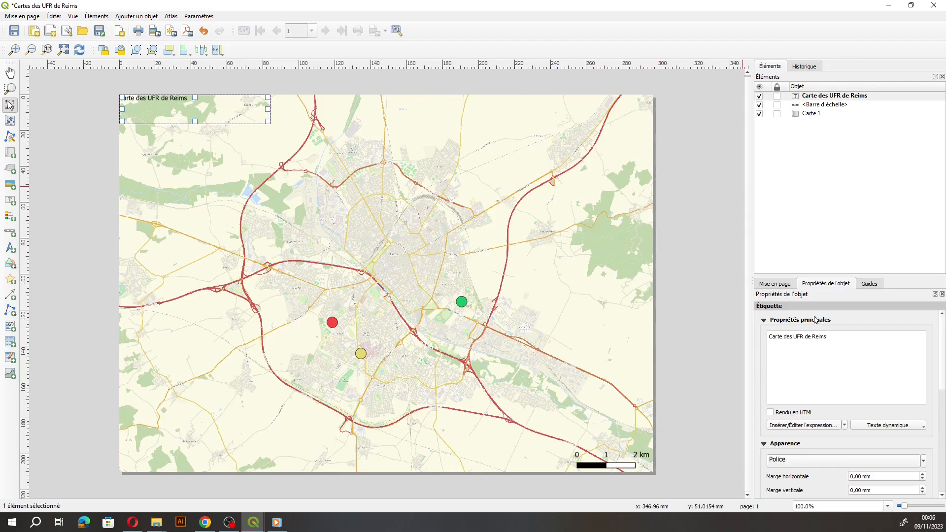
Review the title label's appearance settings and move it slightly inward from the page's upper-left corner.
{"action": "scroll", "coordinate": [909, 436], "scroll_direction": "down", "scroll_amount": 7}
{"action": "scroll", "coordinate": [897, 432], "scroll_direction": "up", "scroll_amount": 4}
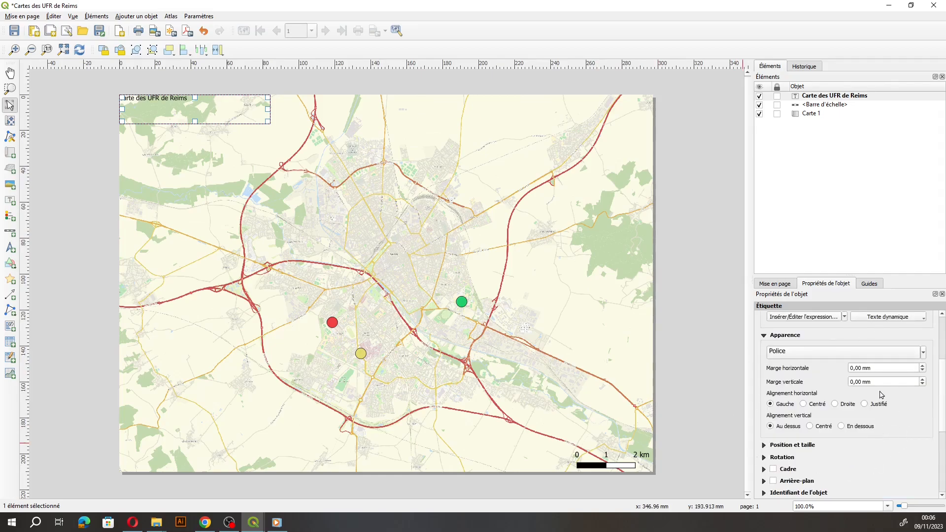
{"action": "left_click", "coordinate": [87, 184]}
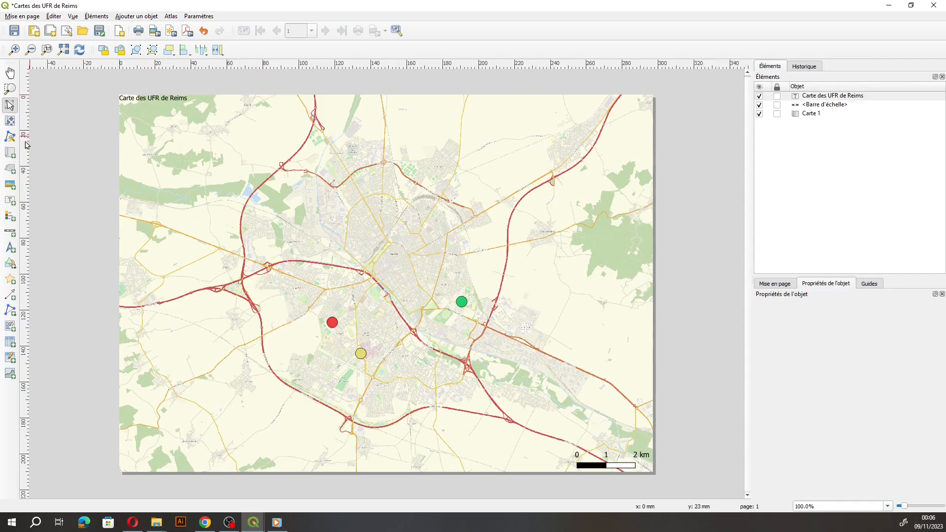
{"action": "left_click", "coordinate": [134, 101]}
{"action": "left_click_drag", "start_coordinate": [134, 101], "coordinate": [139, 105]}
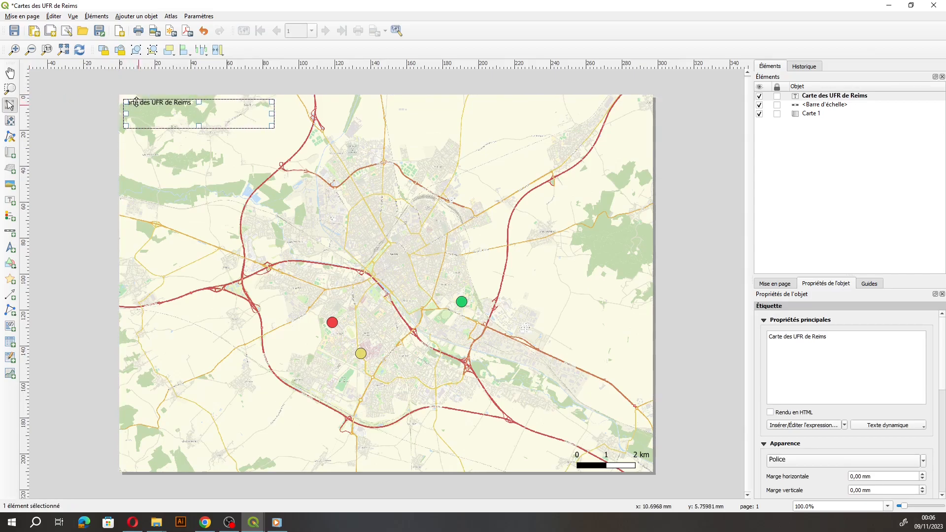
{"action": "left_click", "coordinate": [67, 148]}
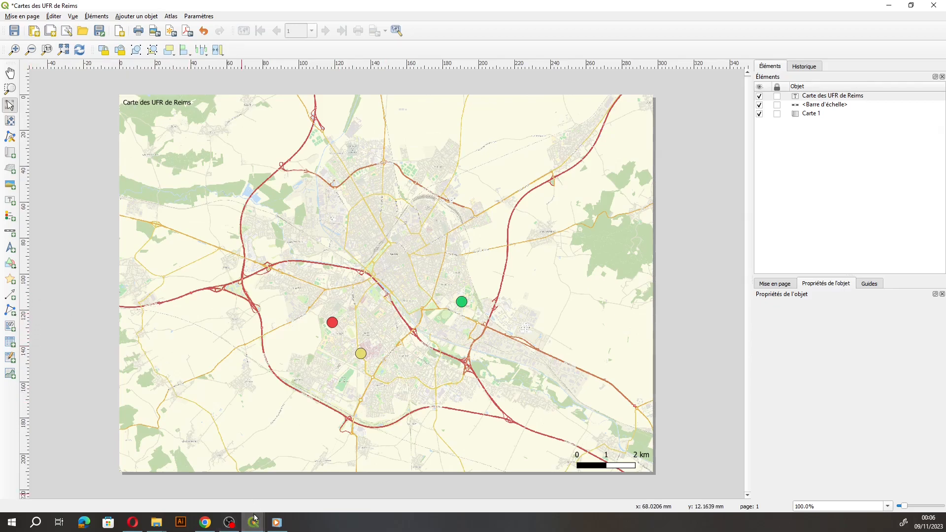
Check the categorized symbology of the Loc_UFR_SHS layer in the main project and return to the layout window.
{"action": "mouse_move", "coordinate": [253, 523]}
{"action": "left_click", "coordinate": [220, 477]}
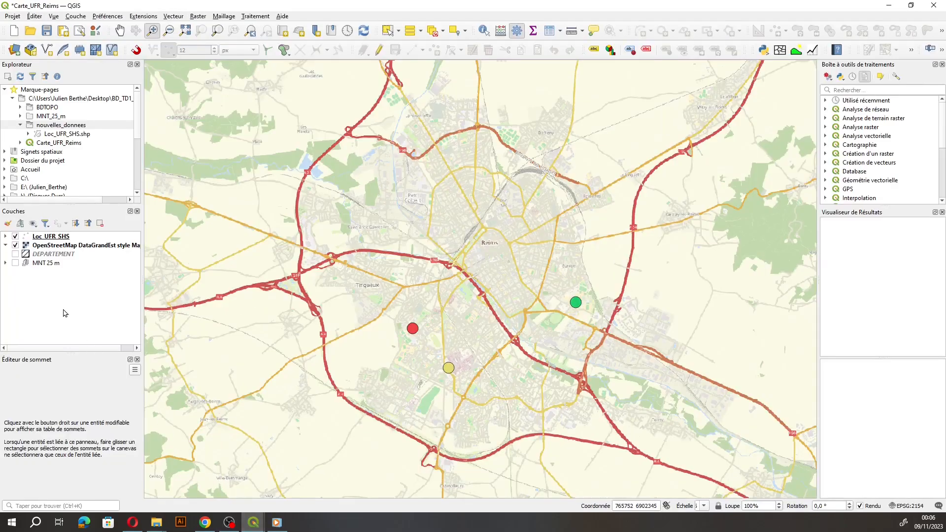
{"action": "left_click", "coordinate": [47, 237]}
{"action": "double_click", "coordinate": [48, 238]}
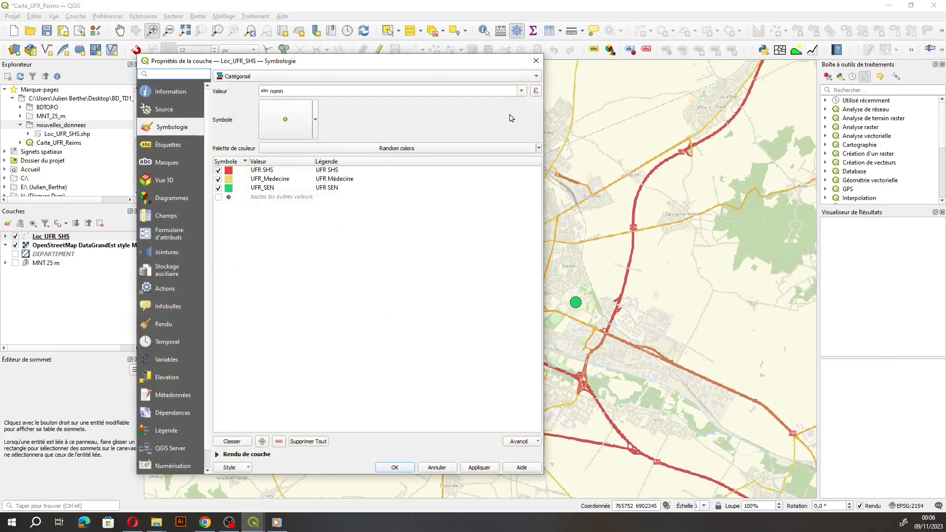
{"action": "left_click", "coordinate": [536, 60]}
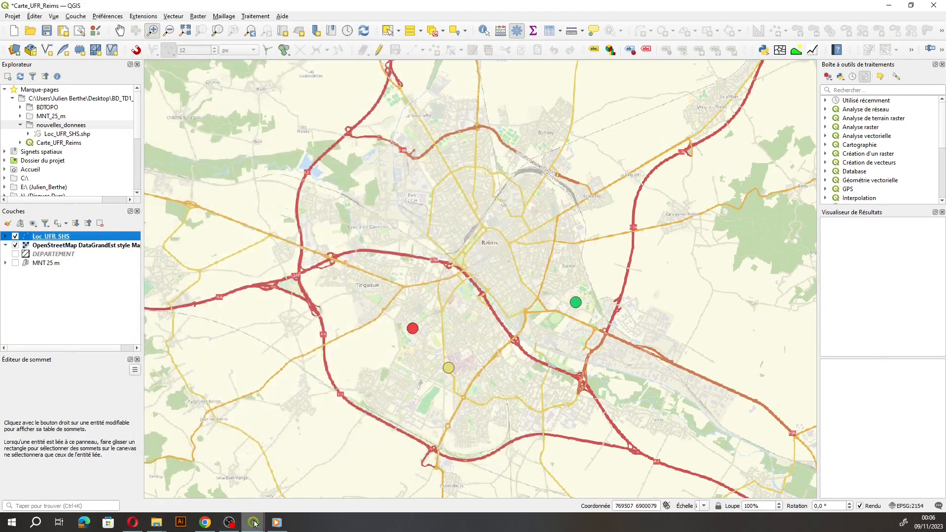
{"action": "mouse_move", "coordinate": [249, 526]}
{"action": "left_click", "coordinate": [294, 483]}
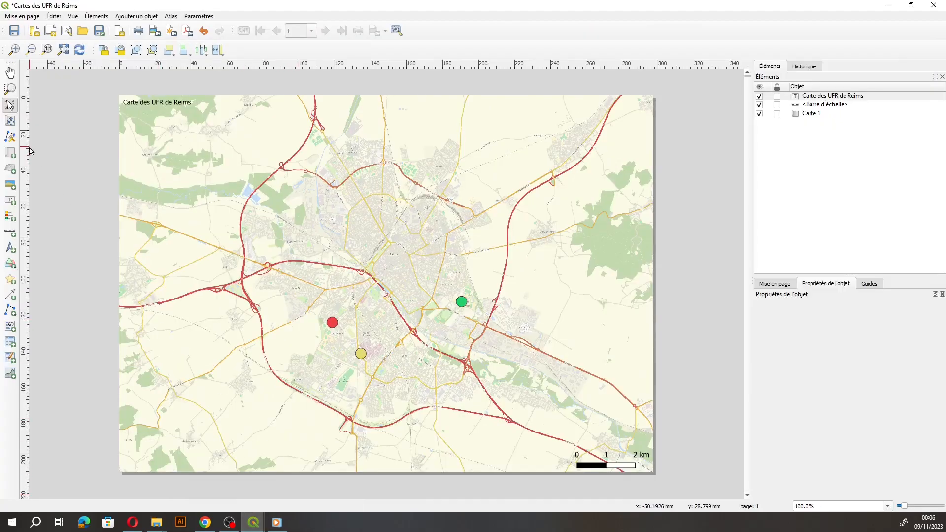
Add a legend in the page's lower-left corner and move it up over the left part of the map.
{"action": "left_click", "coordinate": [11, 219]}
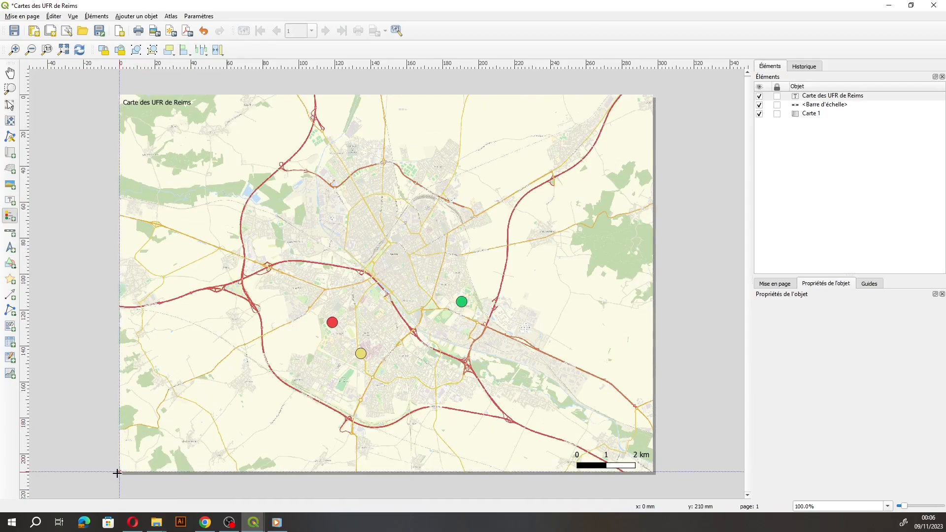
{"action": "left_click_drag", "start_coordinate": [118, 473], "coordinate": [243, 387]}
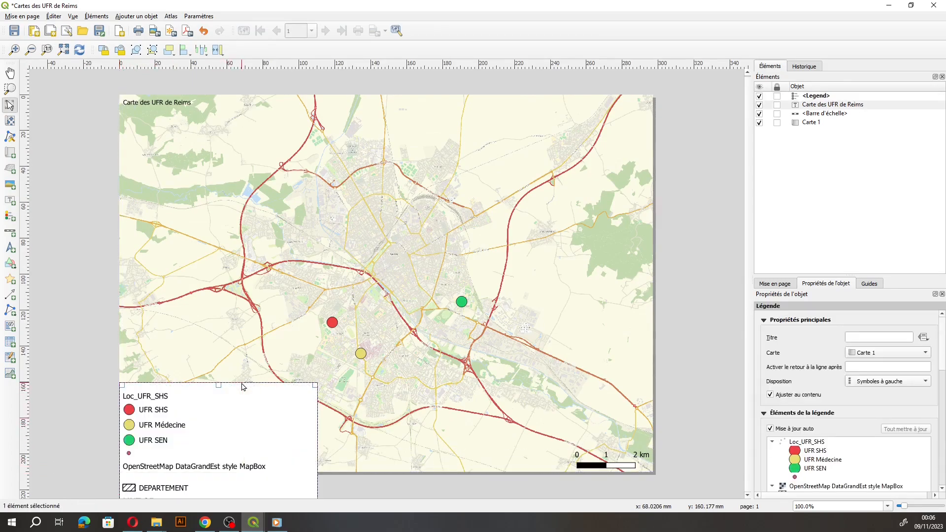
{"action": "left_click_drag", "start_coordinate": [208, 466], "coordinate": [226, 243]}
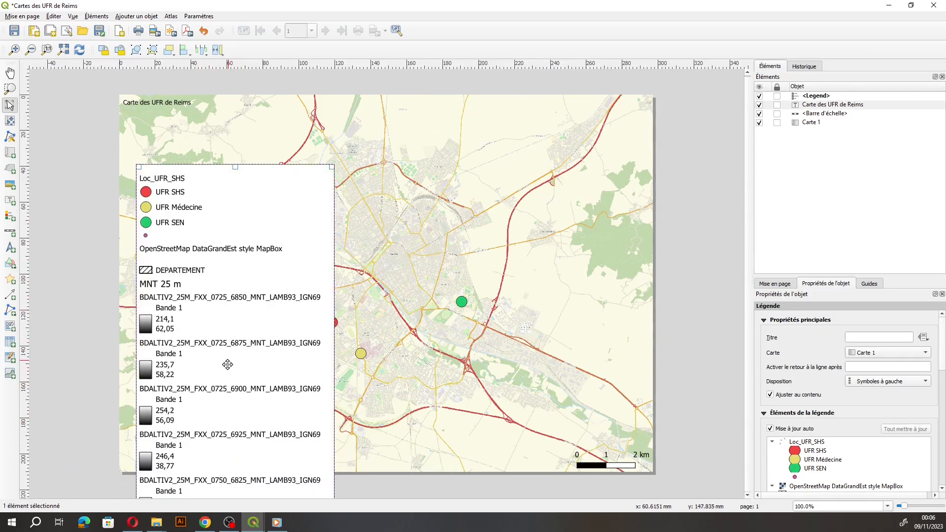
Turn off the legend's automatic update and remove its OpenStreetMap DataGrandEst, DEPARTEMENT and MNT 25 m entries.
{"action": "left_click", "coordinate": [817, 97]}
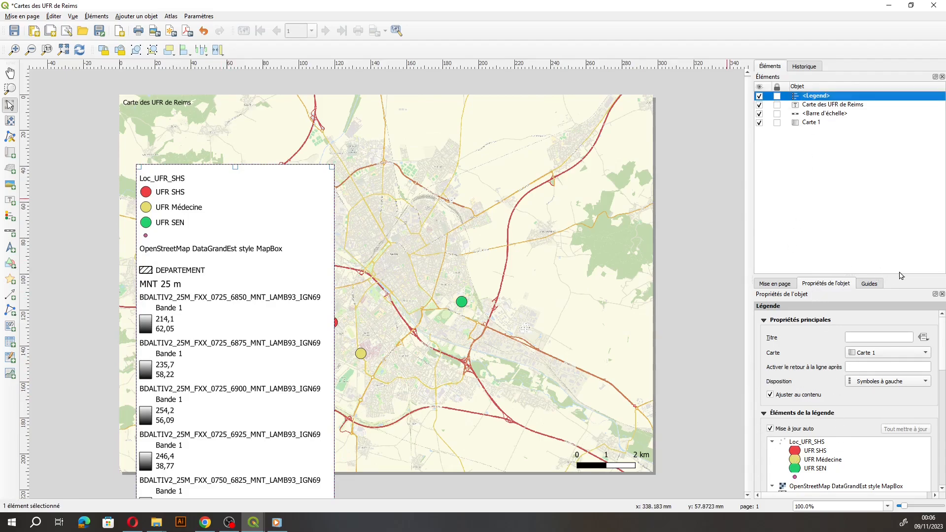
{"action": "left_click_drag", "start_coordinate": [900, 276], "coordinate": [884, 153]}
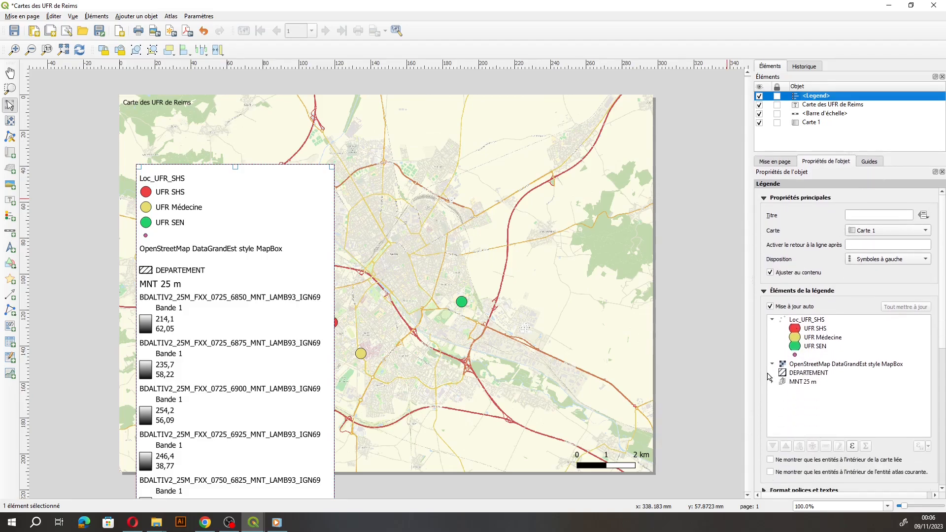
{"action": "left_click", "coordinate": [800, 364]}
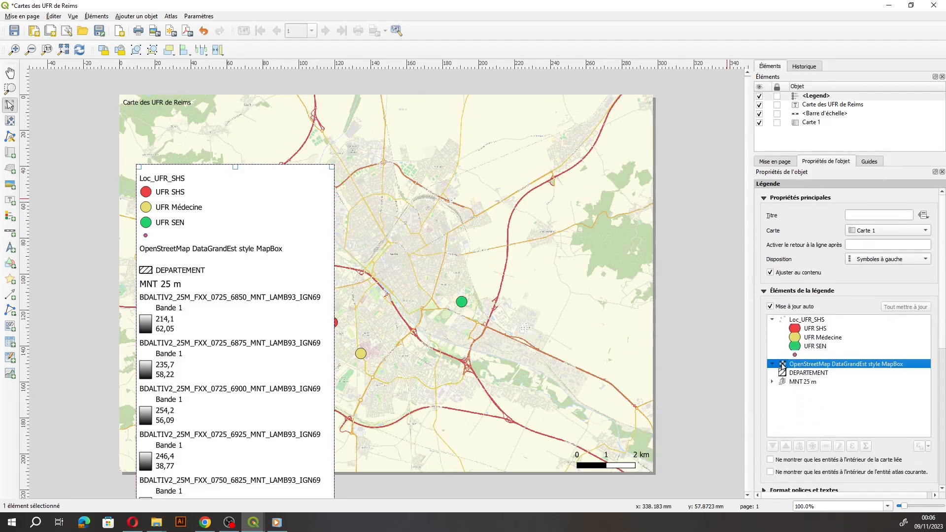
{"action": "left_click", "coordinate": [809, 376]}
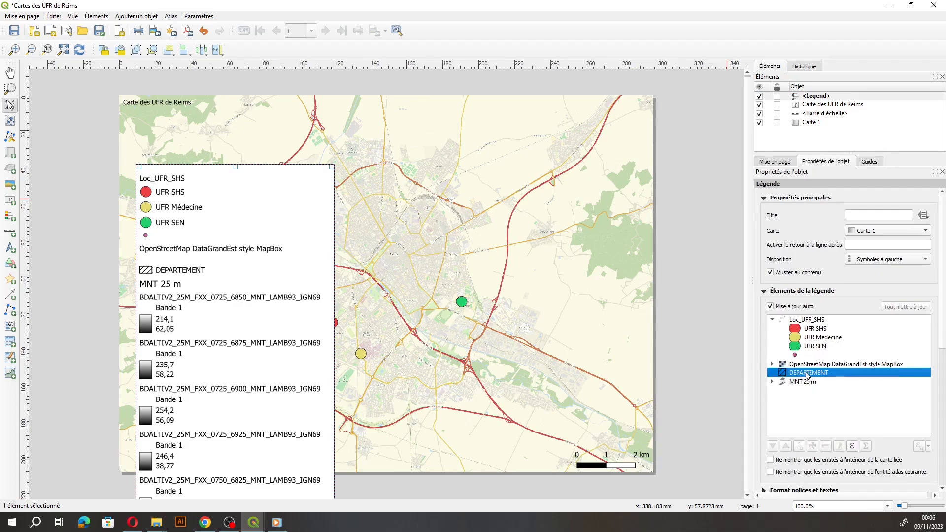
{"action": "left_click", "coordinate": [797, 366]}
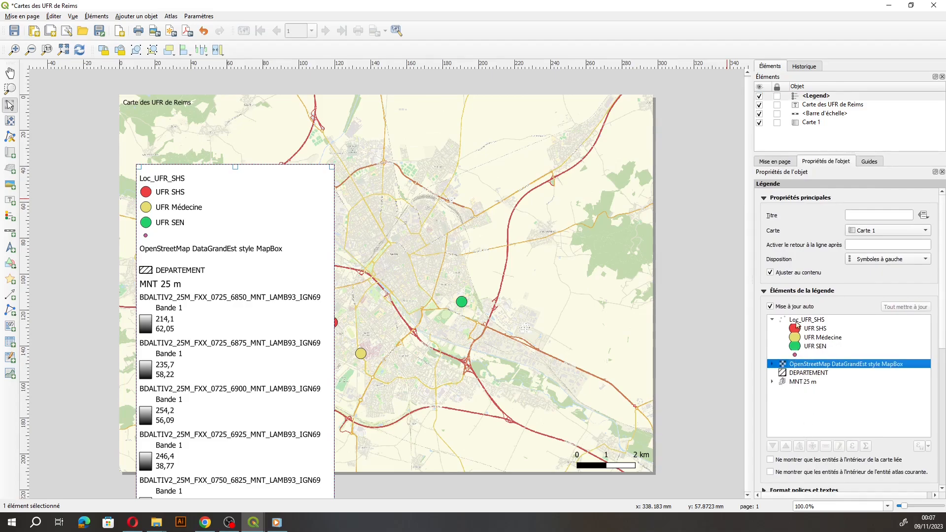
{"action": "left_click", "coordinate": [770, 306]}
{"action": "left_click", "coordinate": [826, 447]}
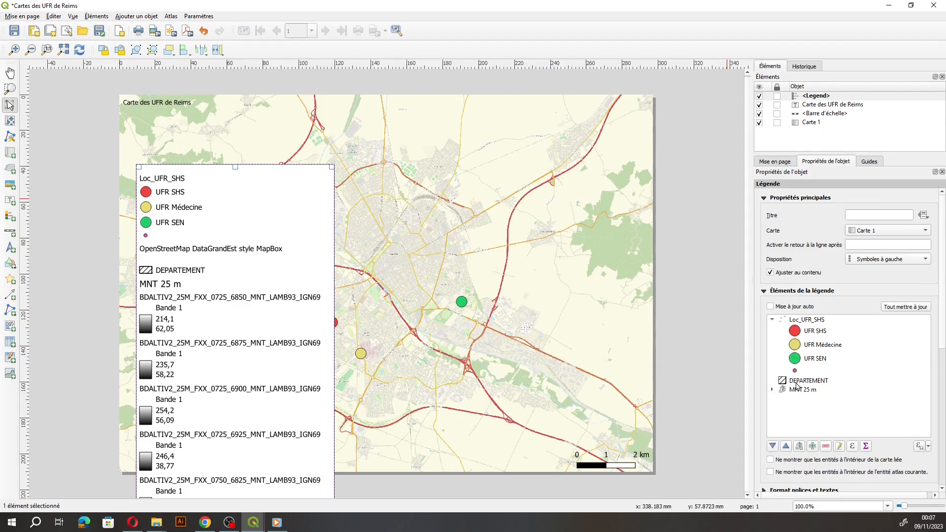
{"action": "left_click", "coordinate": [825, 447]}
{"action": "left_click", "coordinate": [796, 384]}
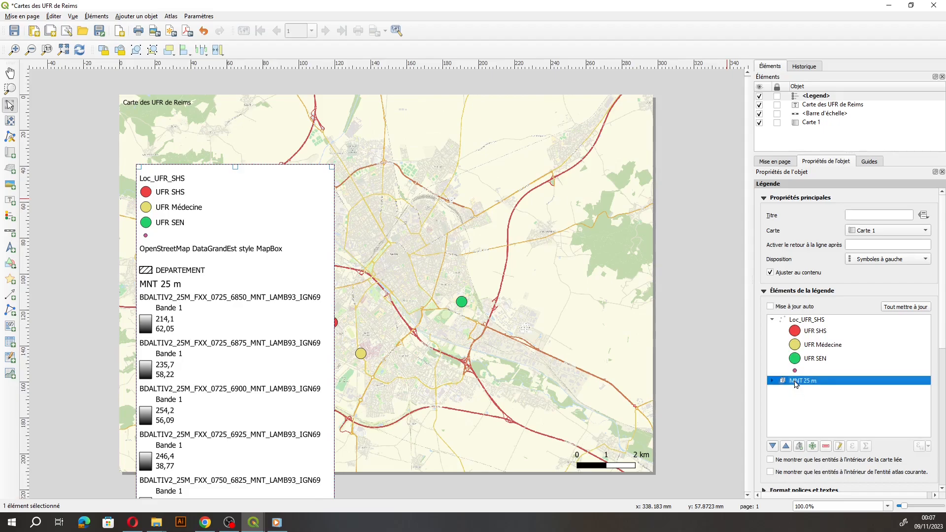
{"action": "left_click", "coordinate": [825, 446]}
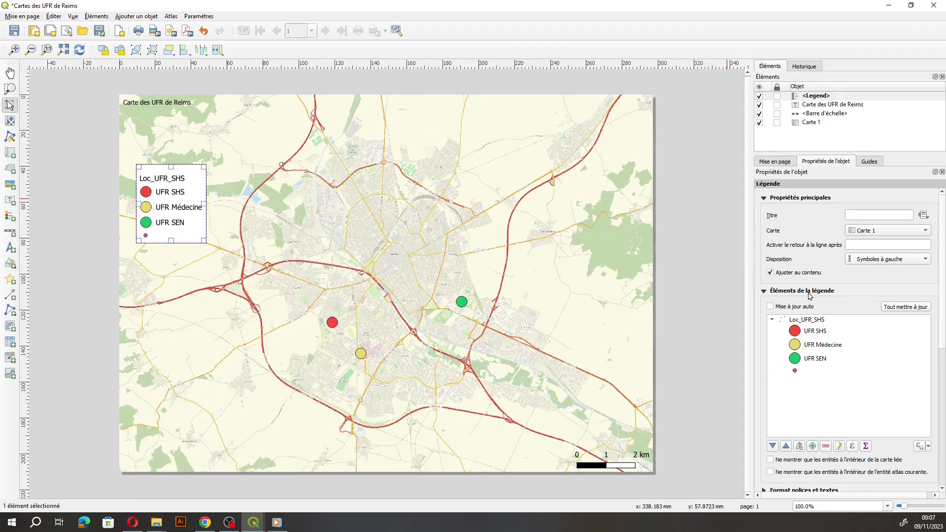
Move the legend into the page's lower-left corner and rename its Loc_UFR_SHS heading to "UFR de Reims".
{"action": "left_click_drag", "start_coordinate": [165, 203], "coordinate": [147, 432]}
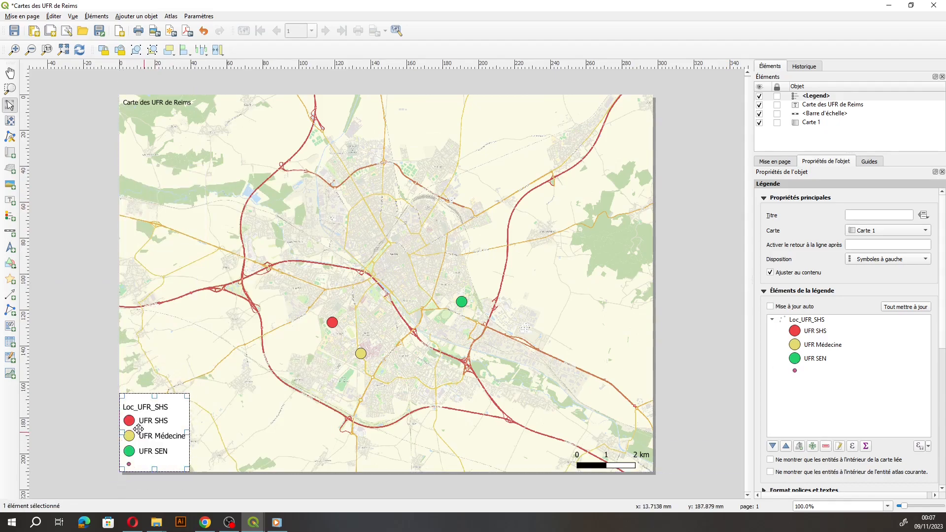
{"action": "left_click", "coordinate": [97, 373]}
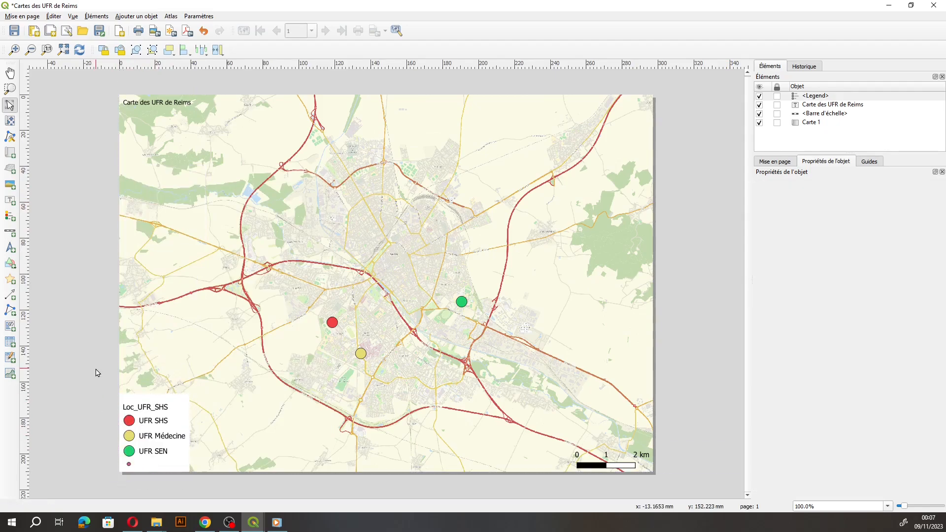
{"action": "left_click", "coordinate": [156, 419]}
{"action": "left_click", "coordinate": [815, 320]}
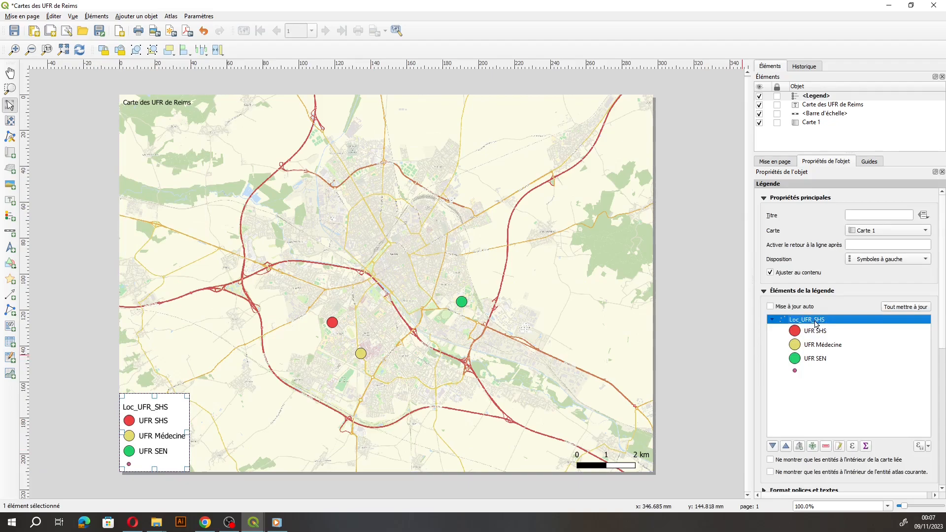
{"action": "double_click", "coordinate": [813, 321]}
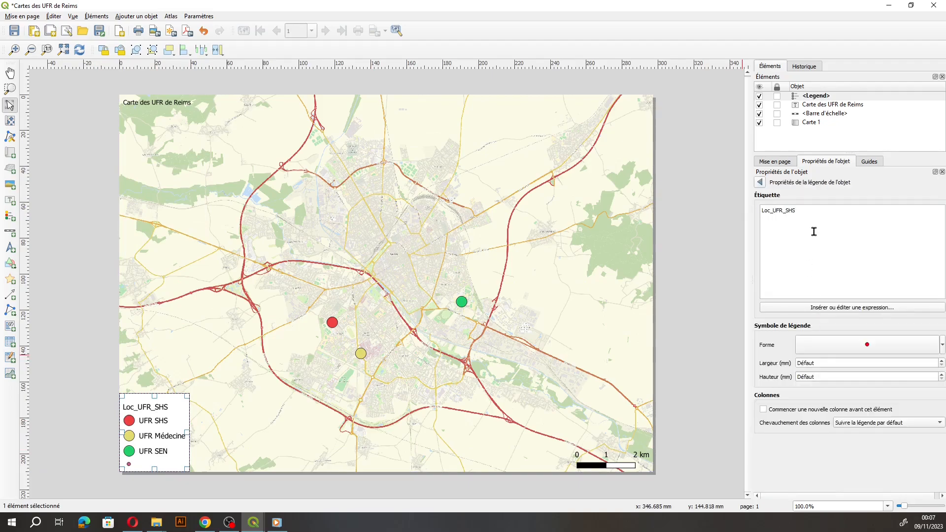
{"action": "left_click", "coordinate": [795, 212]}
{"action": "key", "text": "BackSpace"}
{"action": "key", "text": "BackSpace"}
{"action": "key", "text": "BackSpace"}
{"action": "key", "text": "BackSpace"}
{"action": "key", "text": "BackSpace"}
{"action": "key", "text": "BackSpace"}
{"action": "key", "text": "BackSpace"}
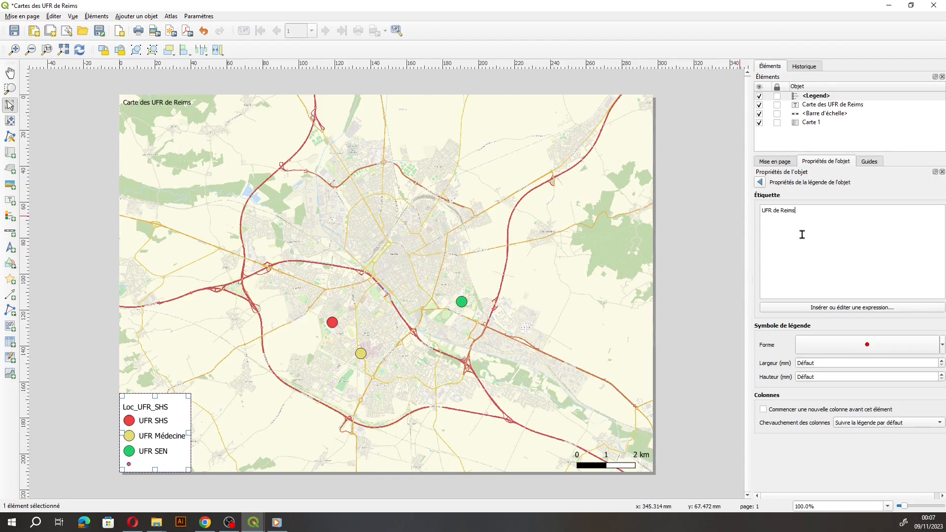
{"action": "left_click", "coordinate": [761, 184]}
Remove the unlabelled symbol entry from the legend and move the legend down flush with the page's lower-left corner.
{"action": "left_click", "coordinate": [801, 374]}
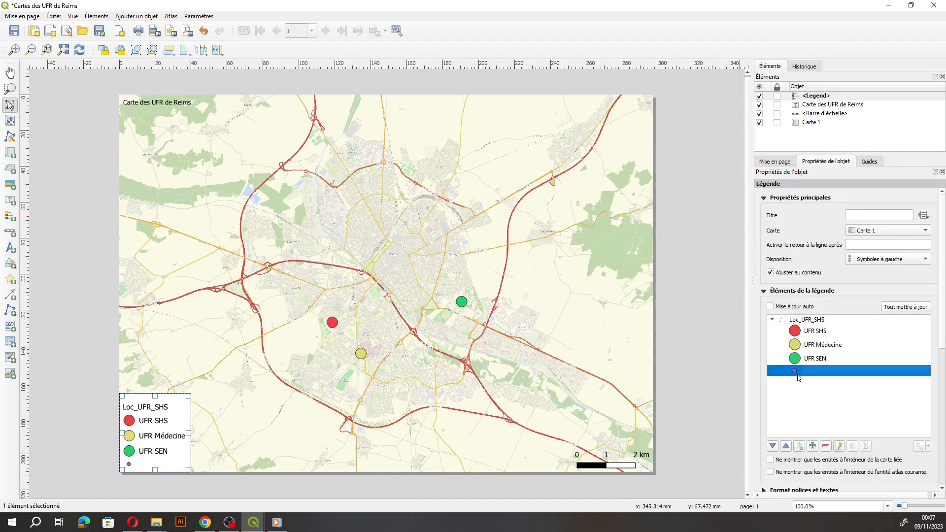
{"action": "left_click", "coordinate": [826, 446]}
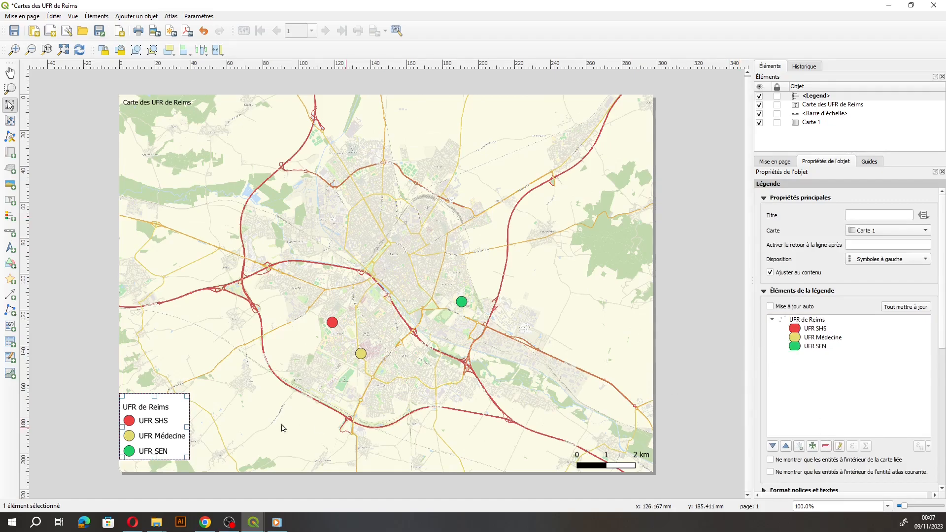
{"action": "left_click_drag", "start_coordinate": [140, 414], "coordinate": [140, 426]}
{"action": "left_click", "coordinate": [75, 422]}
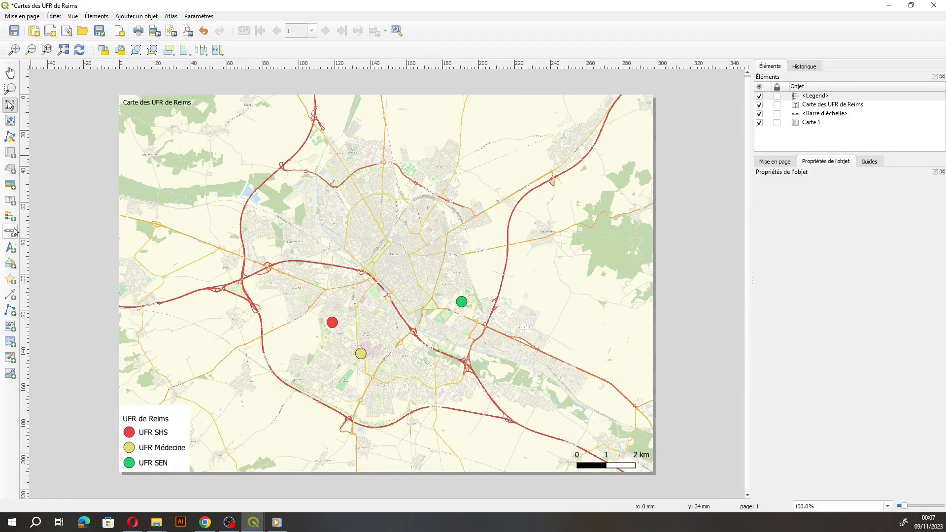
Add a north arrow in the page's upper-right corner.
{"action": "left_click", "coordinate": [10, 247]}
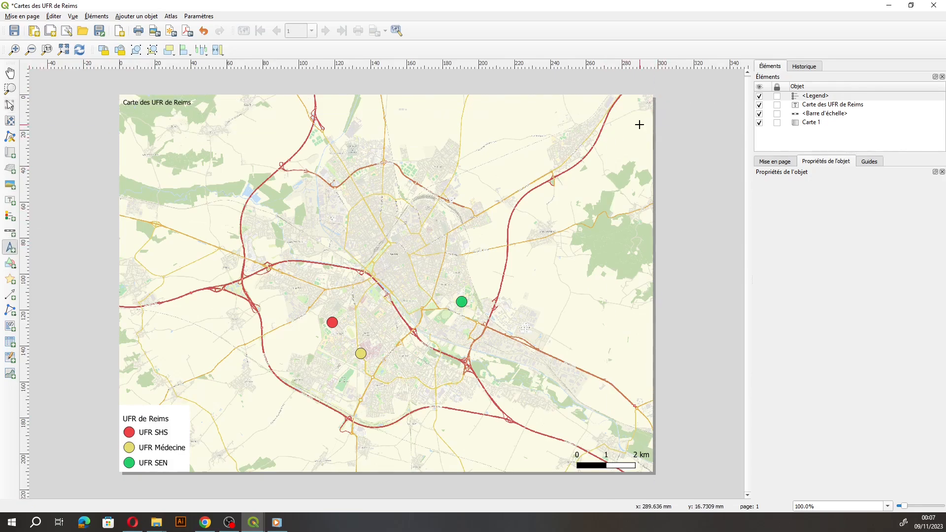
{"action": "left_click_drag", "start_coordinate": [628, 129], "coordinate": [654, 96]}
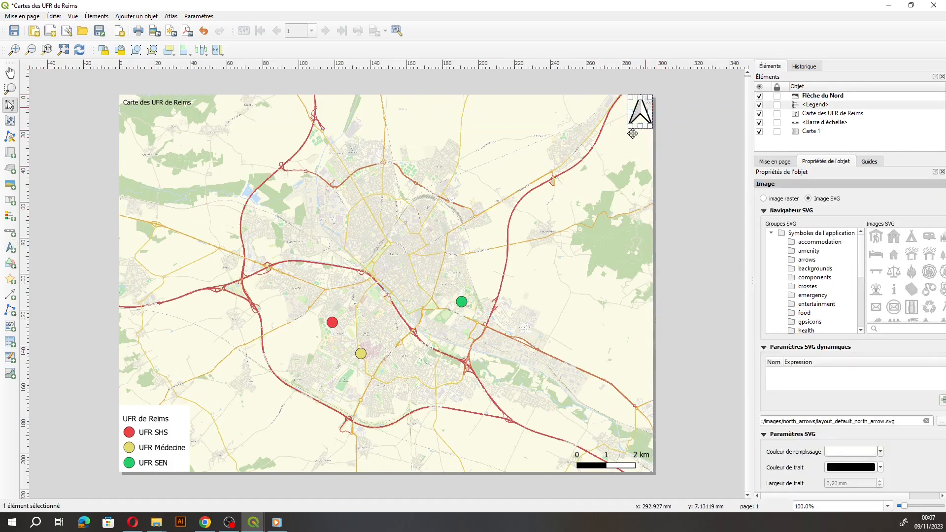
{"action": "left_click", "coordinate": [606, 123]}
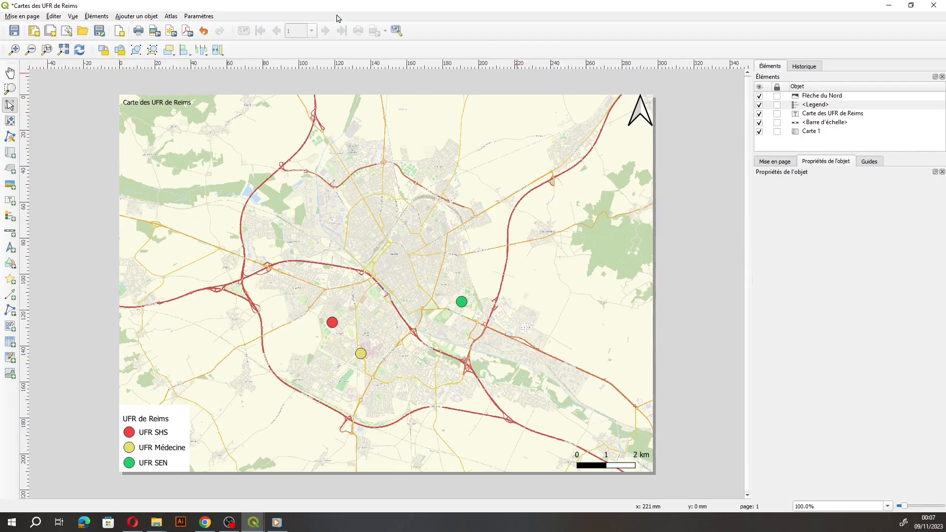
Check the title, scale bar and Carte 1 items of the layout, and save the project.
{"action": "left_click", "coordinate": [812, 114]}
{"action": "left_click", "coordinate": [812, 123]}
{"action": "left_click", "coordinate": [811, 132]}
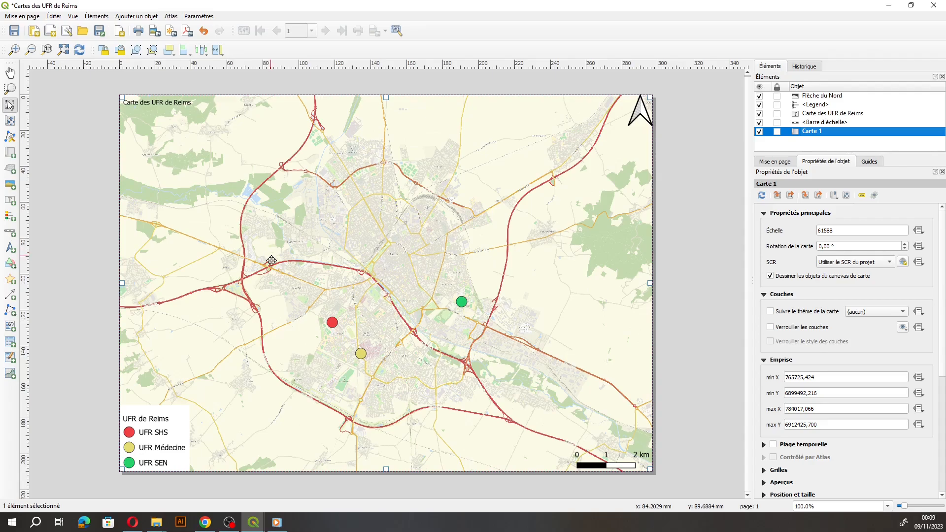
{"action": "left_click", "coordinate": [21, 17]}
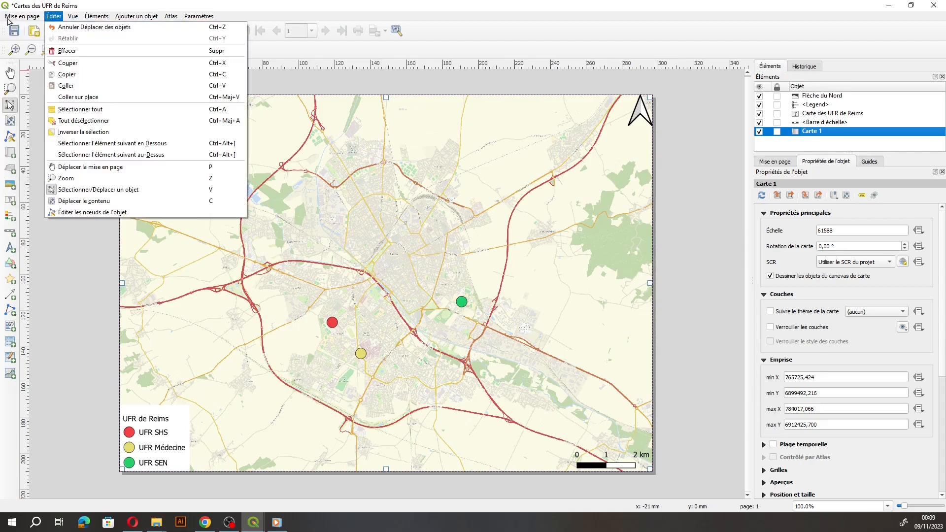
{"action": "left_click", "coordinate": [26, 27]}
Export the layout as the PNG image "Cartes des UFR de Reims.png" at 300 dpi in the project folder.
{"action": "left_click", "coordinate": [23, 16]}
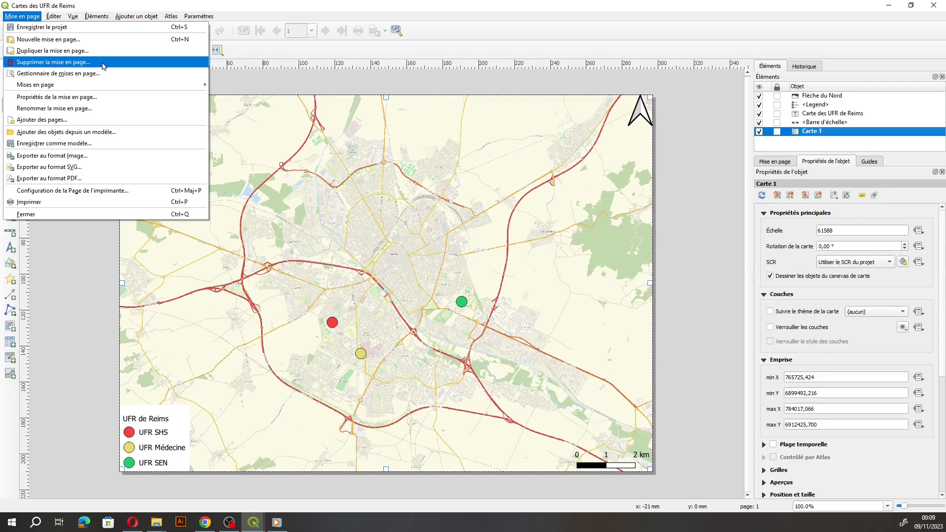
{"action": "left_click", "coordinate": [92, 155]}
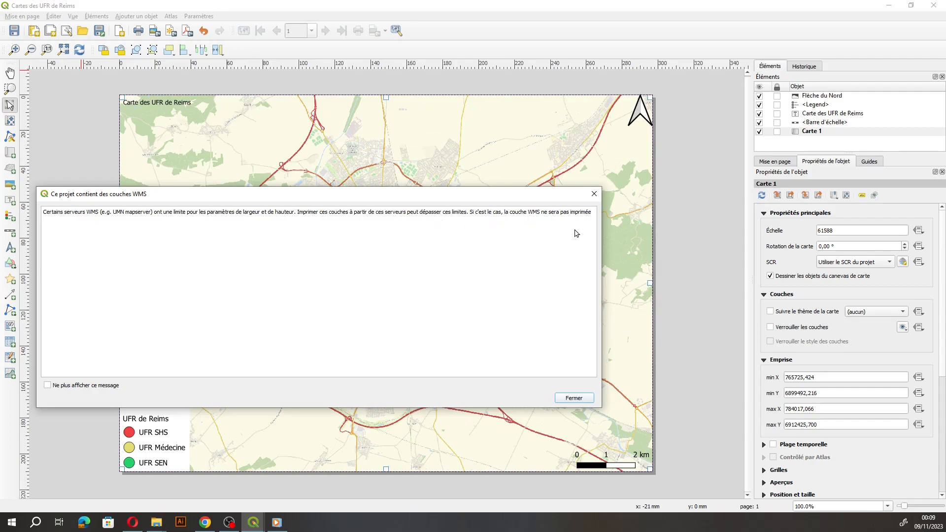
{"action": "left_click", "coordinate": [574, 397]}
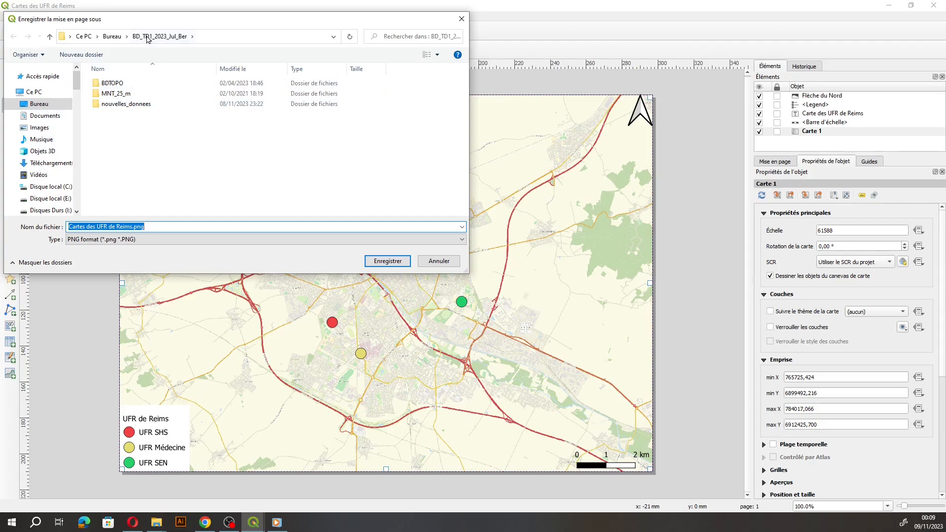
{"action": "left_click", "coordinate": [167, 225]}
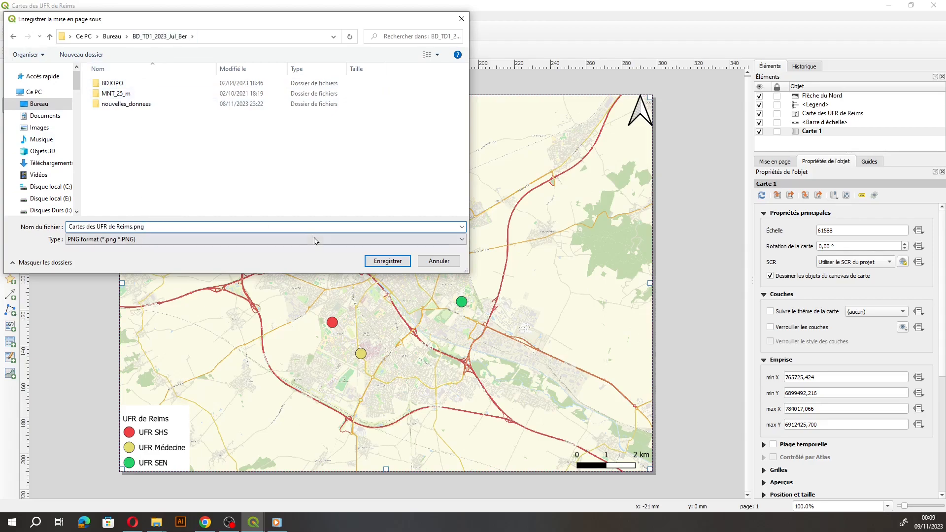
{"action": "left_click", "coordinate": [380, 262]}
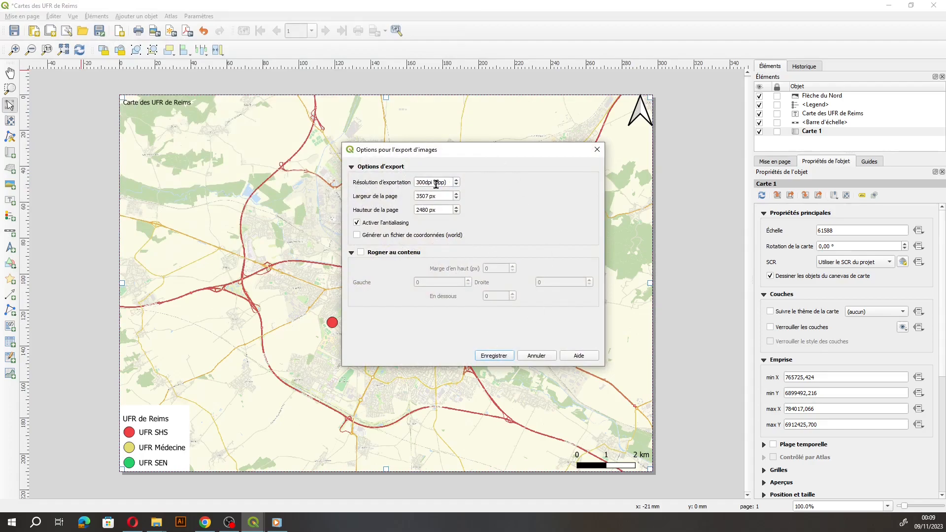
{"action": "left_click", "coordinate": [494, 356]}
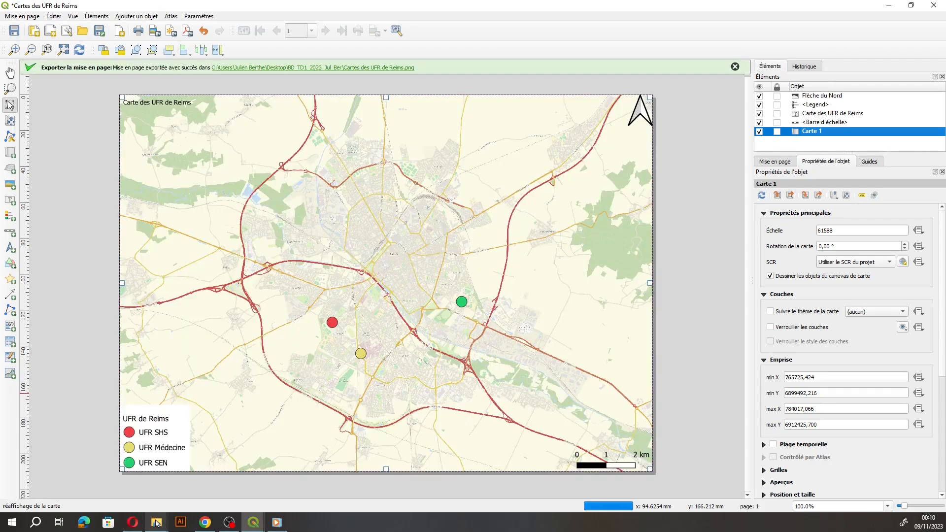
Switch to File Explorer and open the exported "Cartes des UFR de Reims.png" from the project folder.
{"action": "mouse_move", "coordinate": [157, 523]}
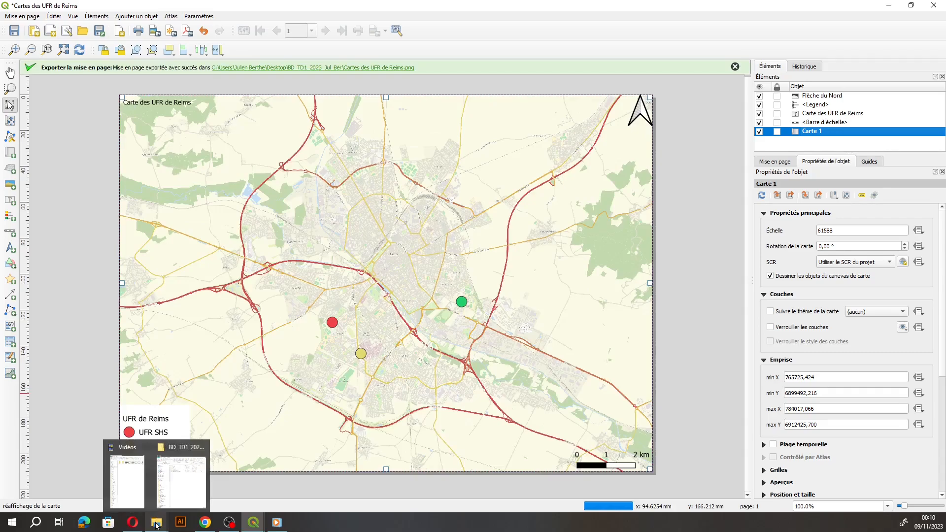
{"action": "left_click", "coordinate": [192, 471]}
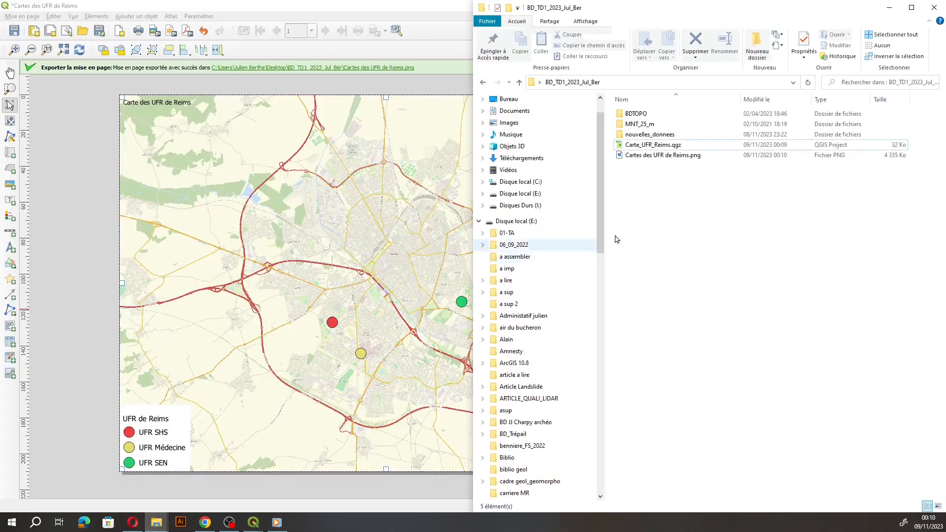
{"action": "double_click", "coordinate": [683, 156]}
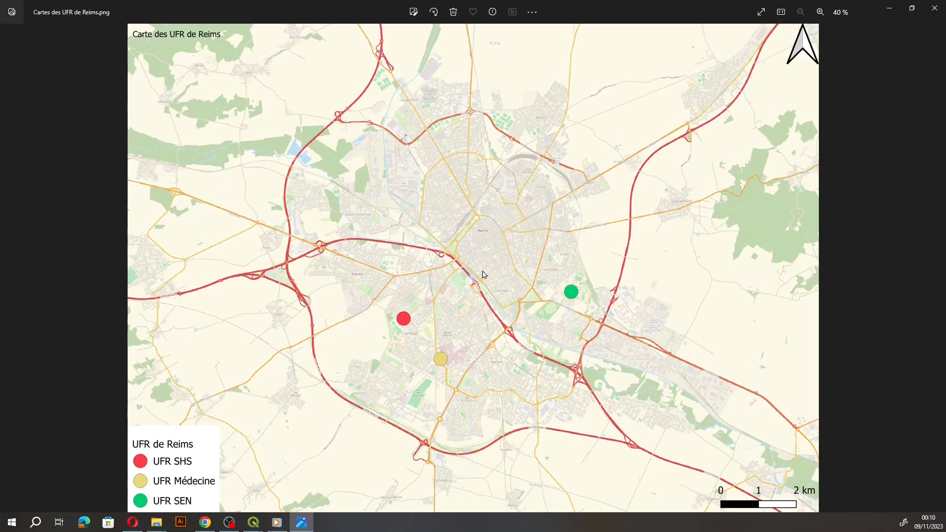
Examine the exported image's detail in central Reims and around the UFR SHS and UFR Médecine points.
{"action": "scroll", "coordinate": [483, 274], "scroll_direction": "up", "scroll_amount": 10}
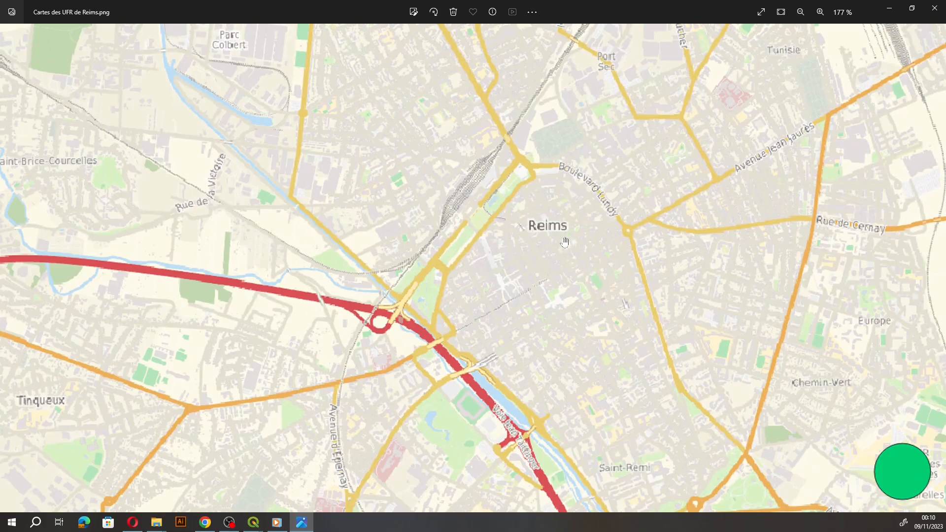
{"action": "scroll", "coordinate": [565, 242], "scroll_direction": "up", "scroll_amount": 3}
{"action": "left_click_drag", "start_coordinate": [485, 241], "coordinate": [682, 61]}
{"action": "left_click_drag", "start_coordinate": [412, 493], "coordinate": [526, 183]}
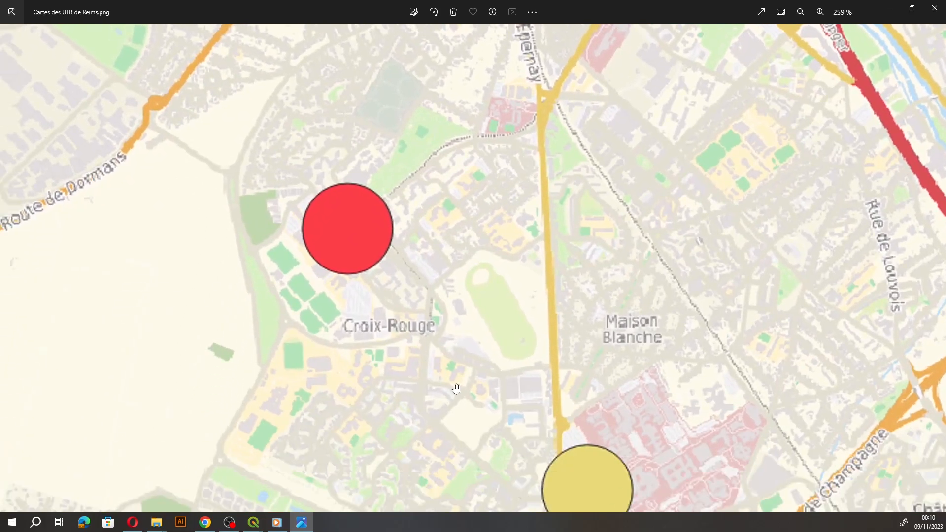
{"action": "left_click_drag", "start_coordinate": [454, 387], "coordinate": [520, 312]}
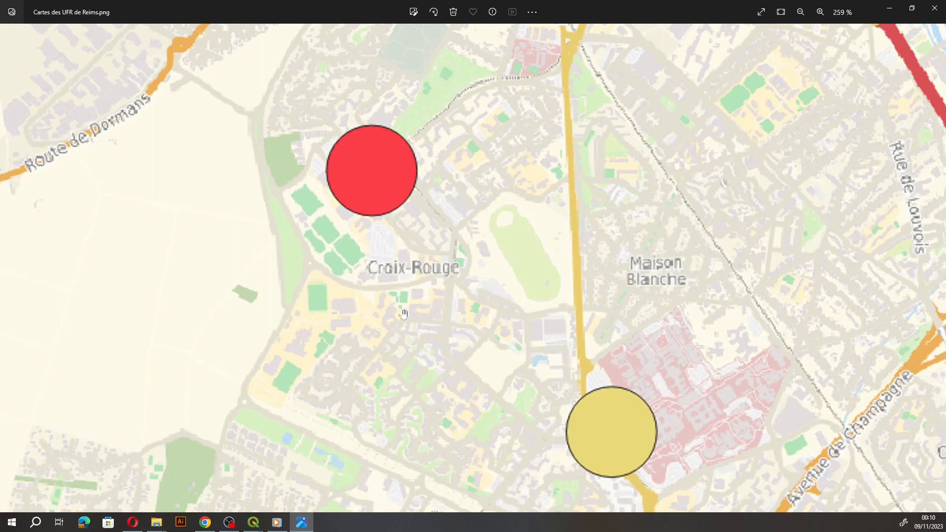
{"action": "left_click_drag", "start_coordinate": [338, 276], "coordinate": [502, 386]}
{"action": "left_click_drag", "start_coordinate": [518, 353], "coordinate": [456, 237]}
{"action": "scroll", "coordinate": [479, 263], "scroll_direction": "down", "scroll_amount": 2}
{"action": "scroll", "coordinate": [480, 266], "scroll_direction": "down", "scroll_amount": 5}
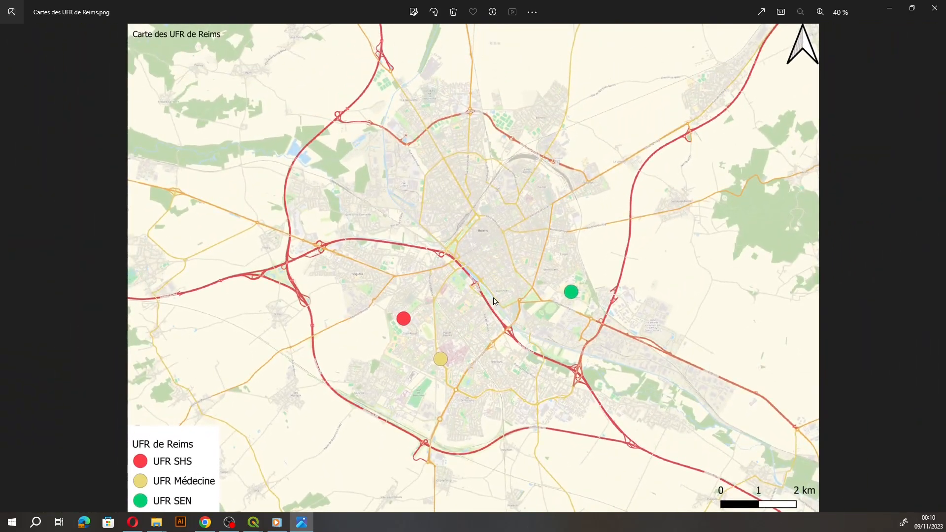
Inspect the rendering of roads and place names from Tinqueux and Croix-Rouge to Val de Murigny in the exported image.
{"action": "scroll", "coordinate": [369, 355], "scroll_direction": "up", "scroll_amount": 6}
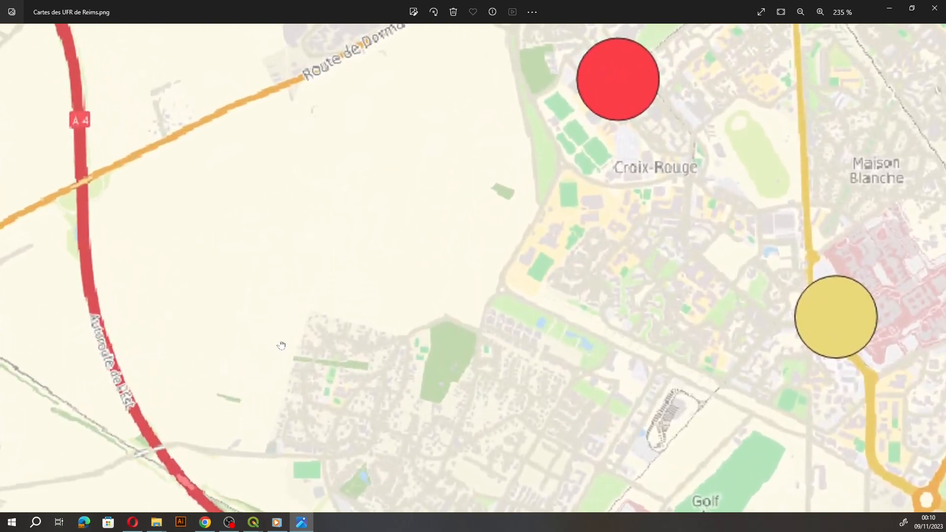
{"action": "left_click_drag", "start_coordinate": [281, 345], "coordinate": [502, 350]}
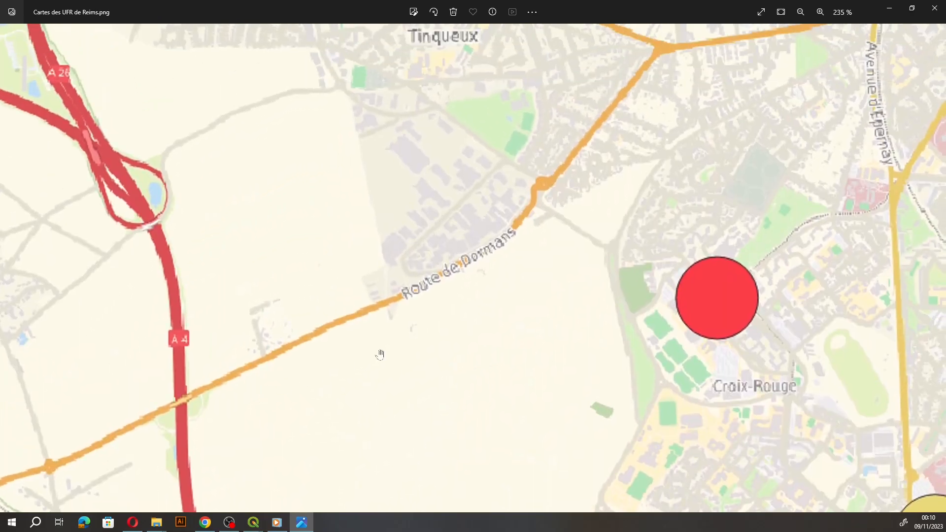
{"action": "left_click_drag", "start_coordinate": [483, 264], "coordinate": [298, 346]}
{"action": "left_click_drag", "start_coordinate": [361, 301], "coordinate": [401, 171]}
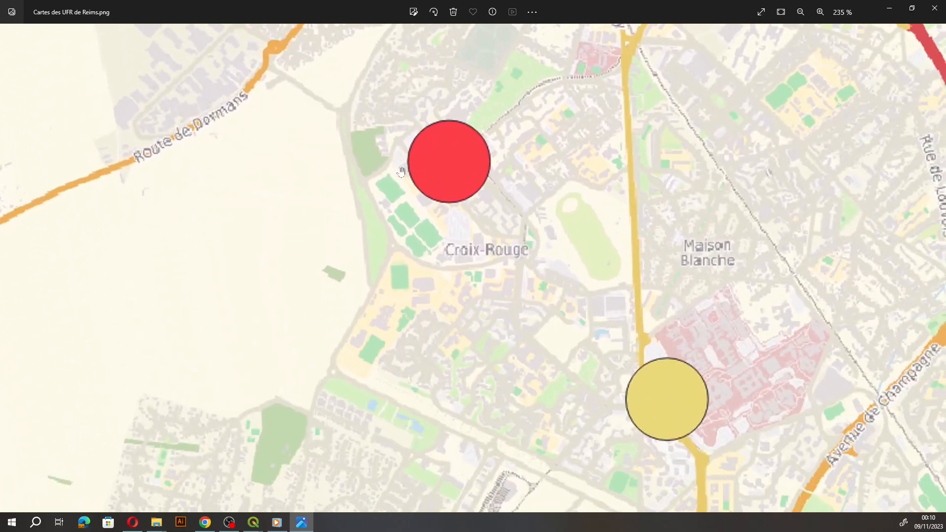
{"action": "left_click_drag", "start_coordinate": [716, 270], "coordinate": [468, 91]}
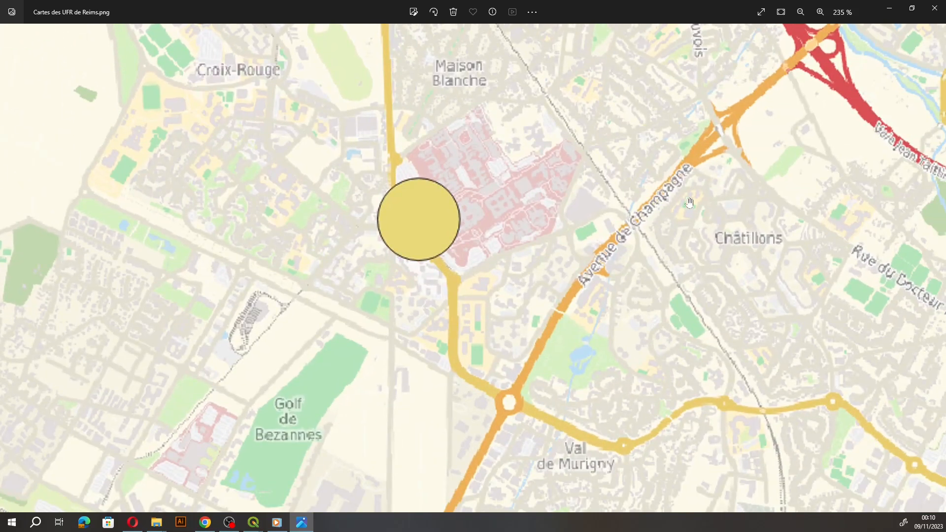
{"action": "left_click_drag", "start_coordinate": [481, 441], "coordinate": [589, 348]}
{"action": "left_click_drag", "start_coordinate": [512, 136], "coordinate": [585, 343]}
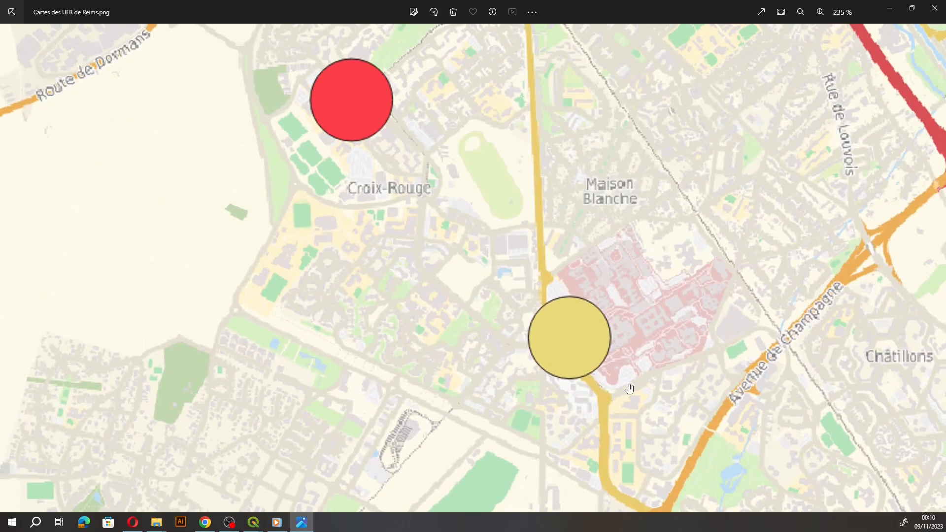
{"action": "left_click_drag", "start_coordinate": [629, 392], "coordinate": [601, 184]}
{"action": "left_click_drag", "start_coordinate": [755, 201], "coordinate": [646, 174]}
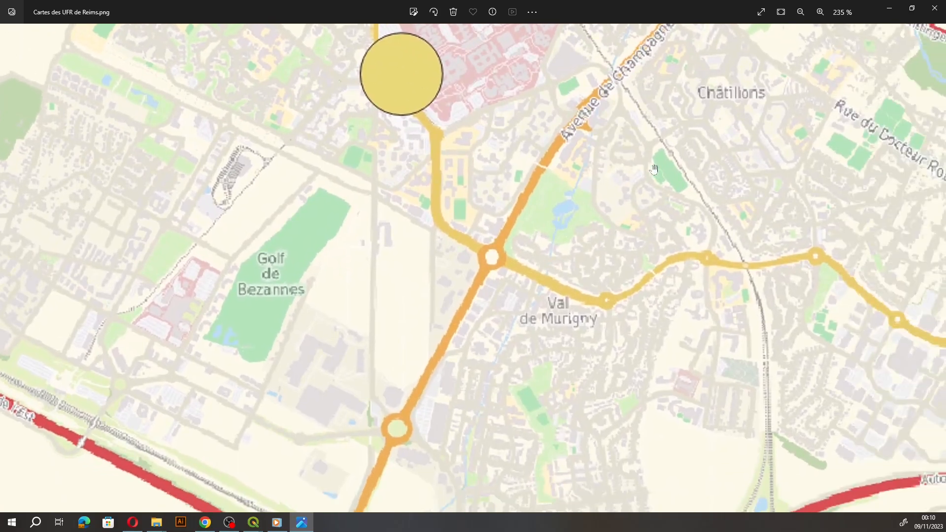
Check the legend, the area around the UFR SEN point and the overall composition of the exported map.
{"action": "scroll", "coordinate": [645, 174], "scroll_direction": "down", "scroll_amount": 5}
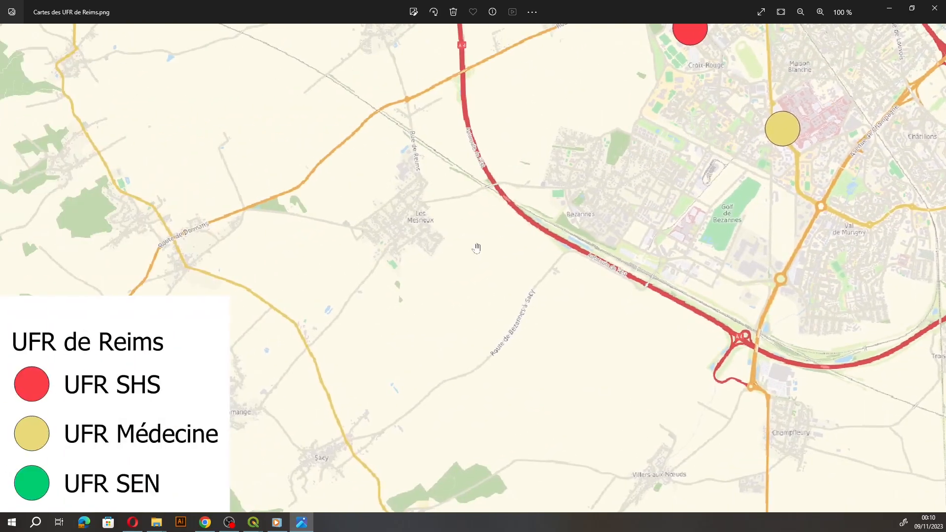
{"action": "left_click_drag", "start_coordinate": [600, 229], "coordinate": [133, 319]}
{"action": "left_click_drag", "start_coordinate": [686, 256], "coordinate": [369, 382]}
{"action": "left_click_drag", "start_coordinate": [403, 243], "coordinate": [566, 266]}
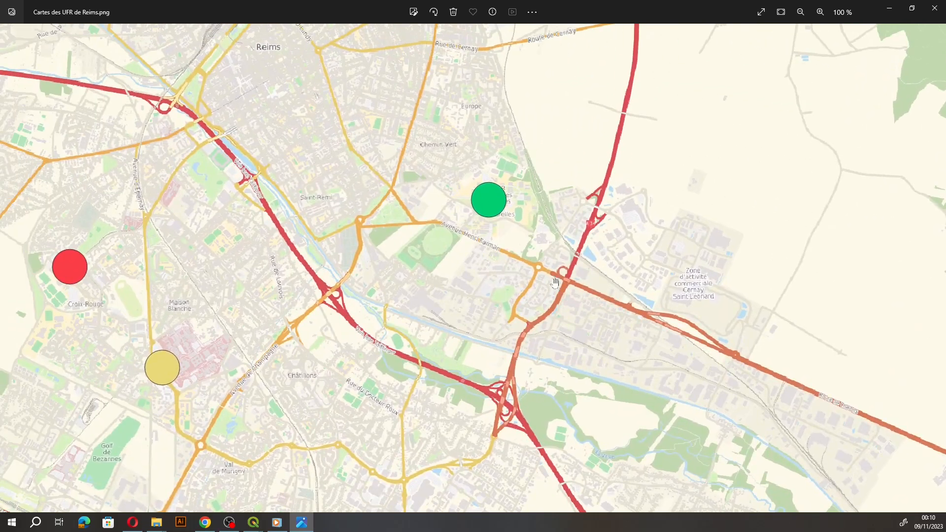
{"action": "scroll", "coordinate": [551, 284], "scroll_direction": "down", "scroll_amount": 5}
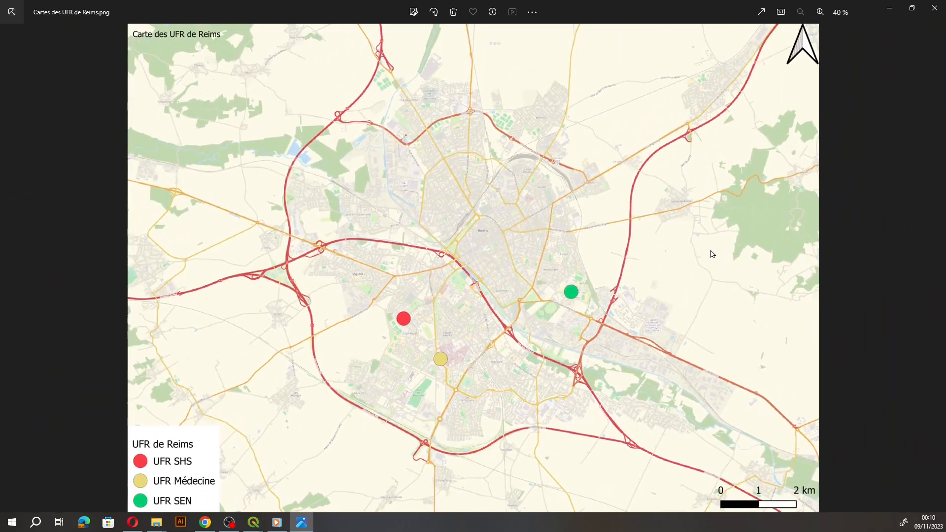